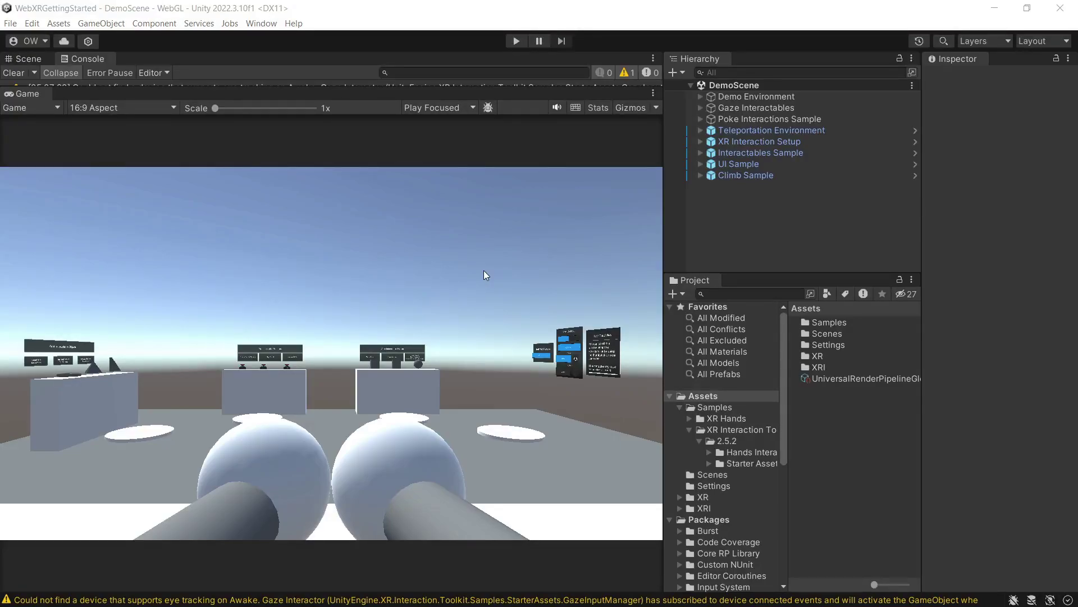
Switch to the browser and look through the maintainer's sponsor page for the unity-webxr-export repository on GitHub.
key(alt+Tab)
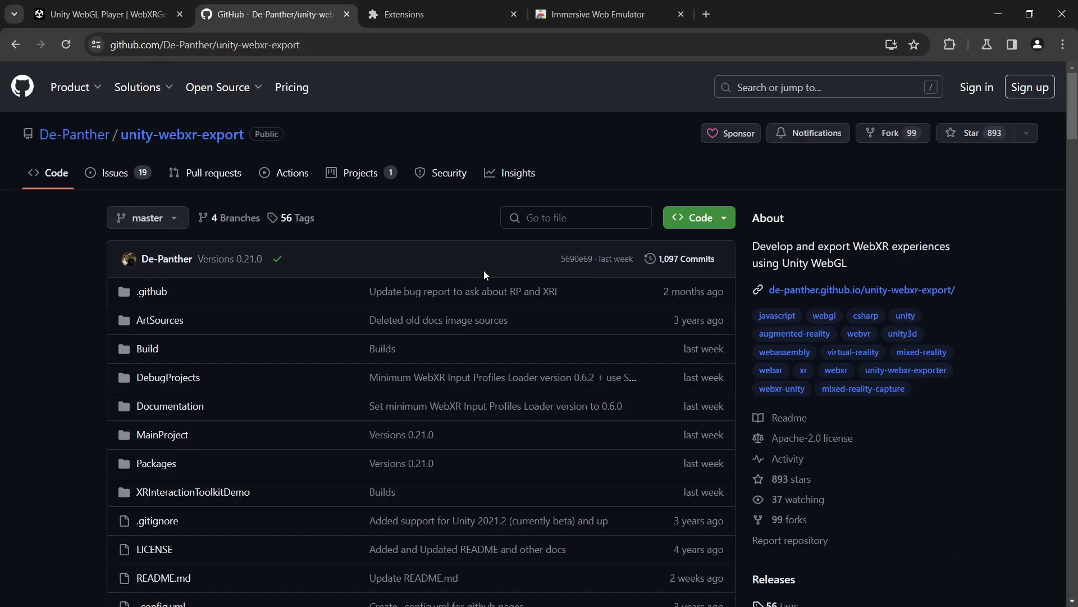
click(737, 135)
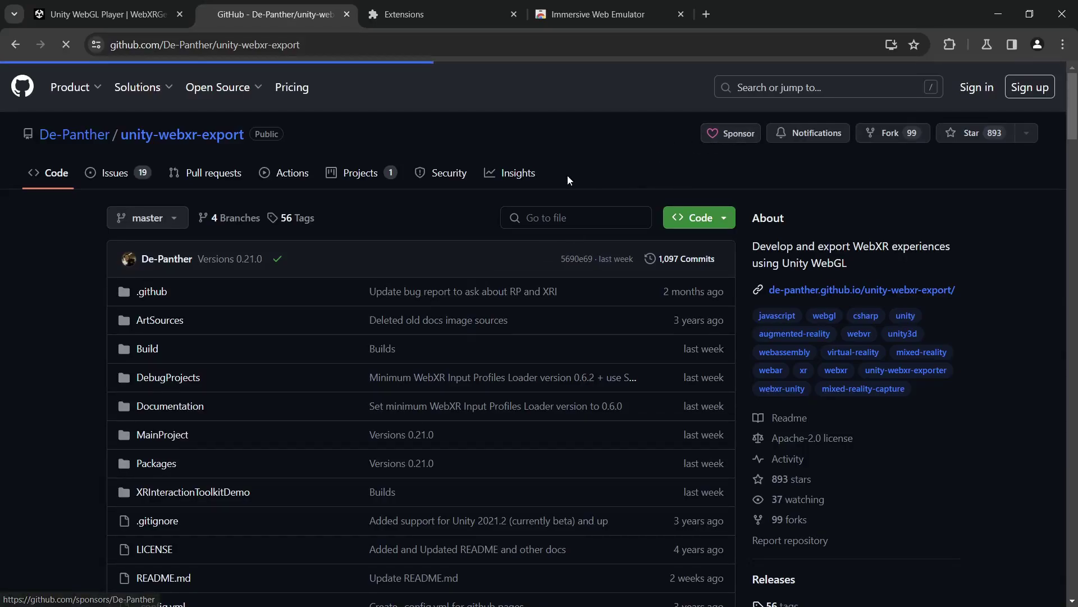
scroll(579, 236, down, 6)
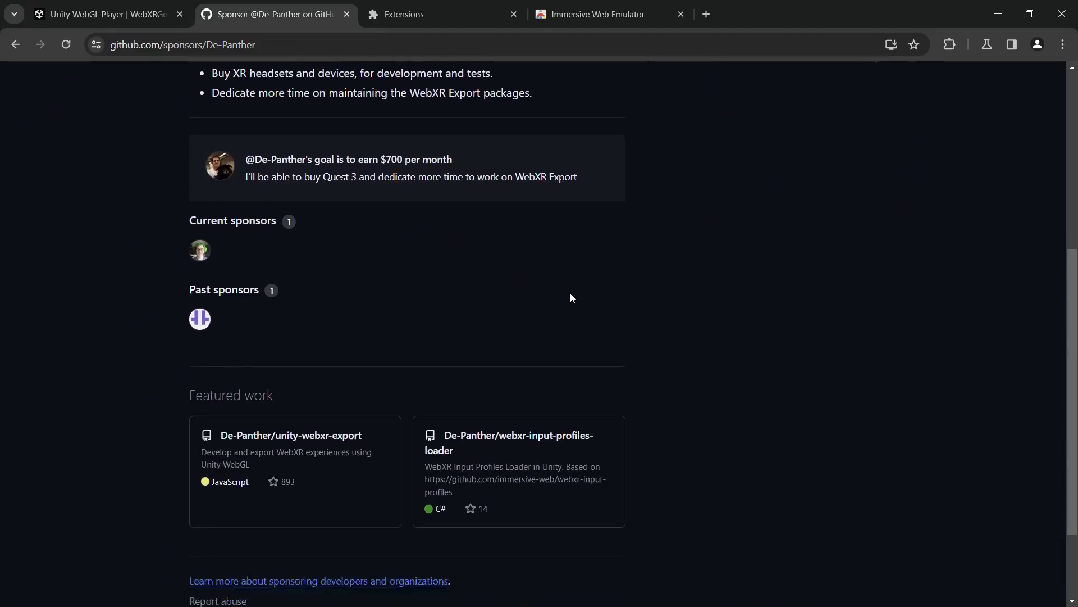
scroll(571, 292, up, 1)
scroll(571, 294, down, 3)
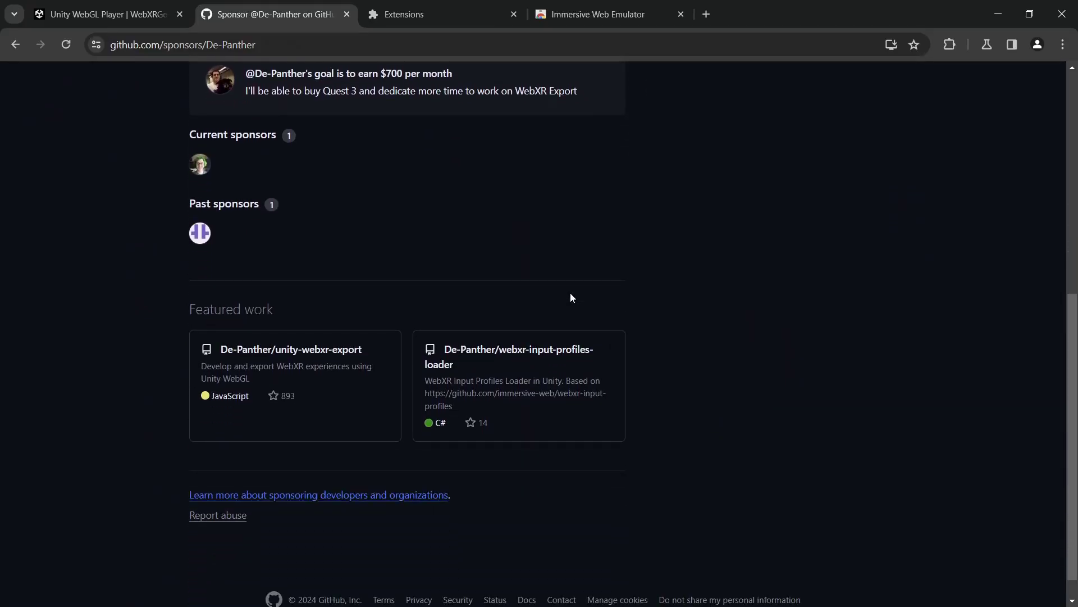
scroll(571, 293, down, 1)
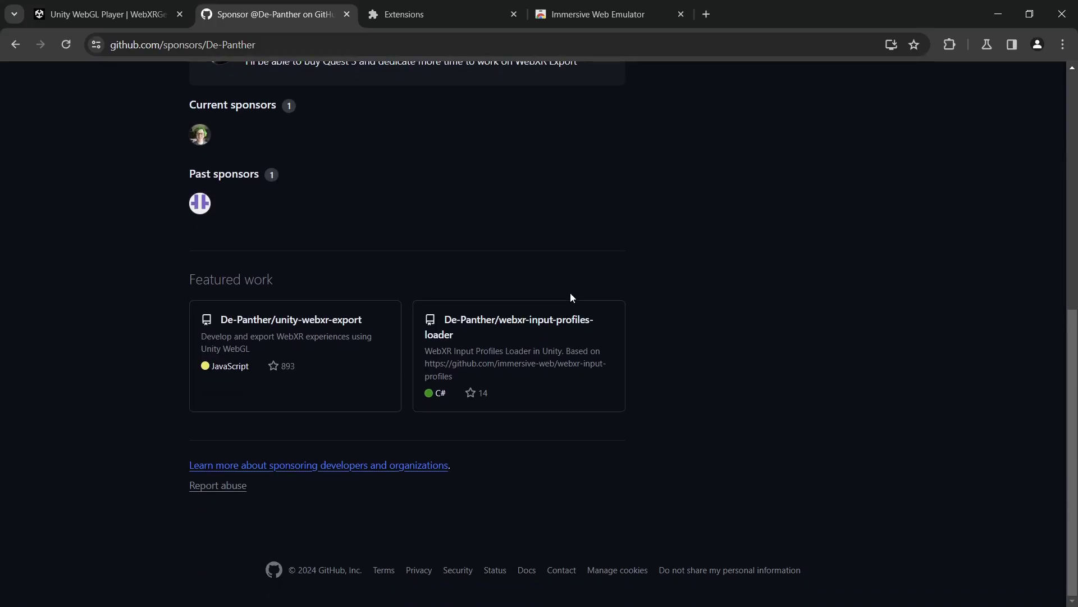
scroll(571, 292, up, 8)
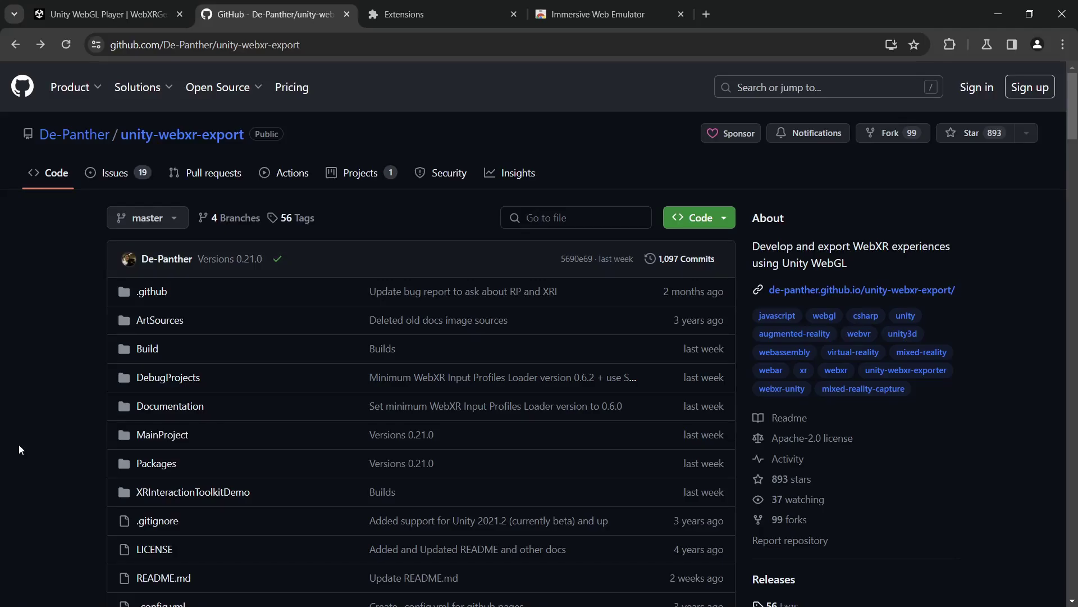
Open the WebXR Export package README from the repository's Downloads section and read its Using OpenUPM instructions.
scroll(49, 432, down, 8)
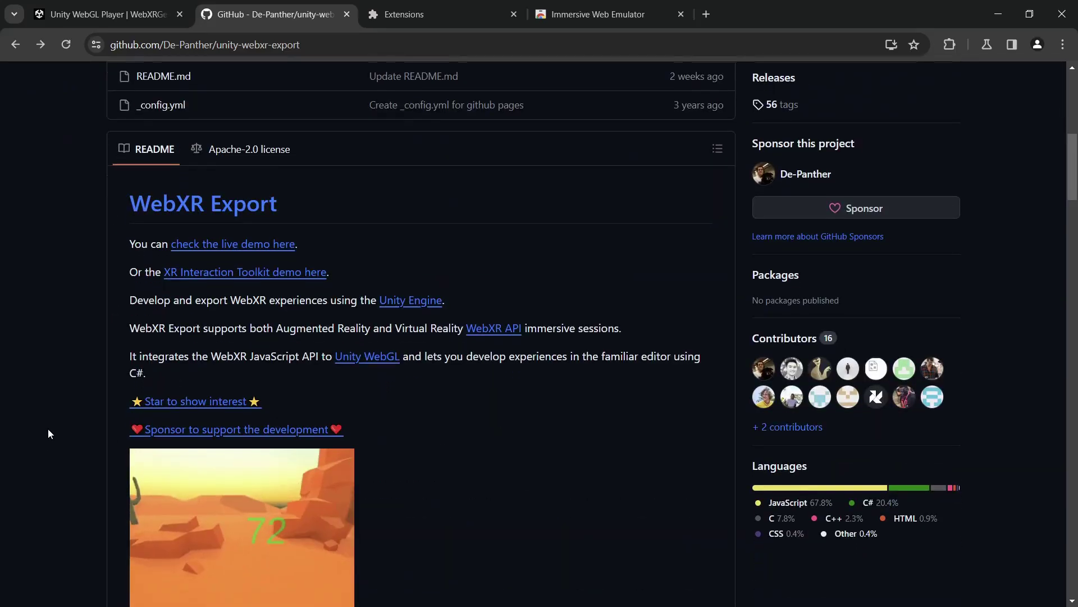
scroll(48, 429, down, 6)
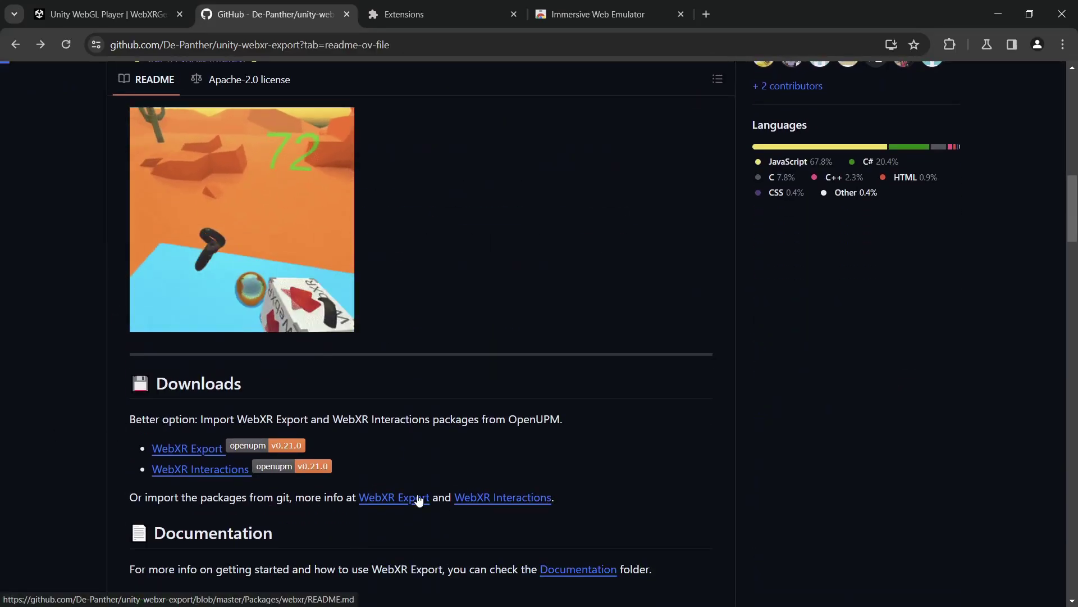
click(419, 500)
scroll(331, 455, down, 2)
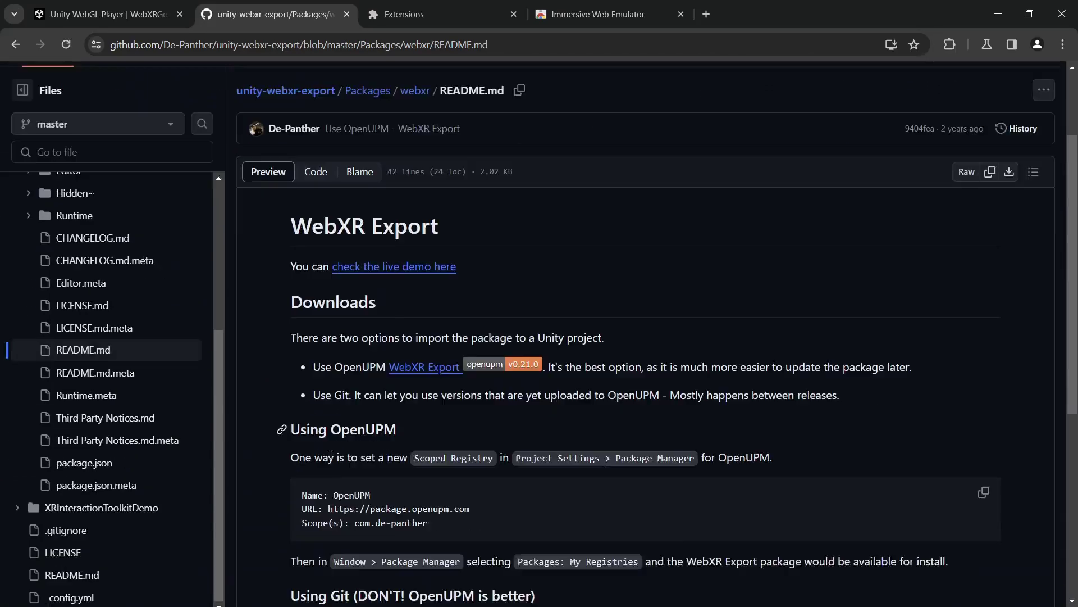
scroll(330, 455, down, 2)
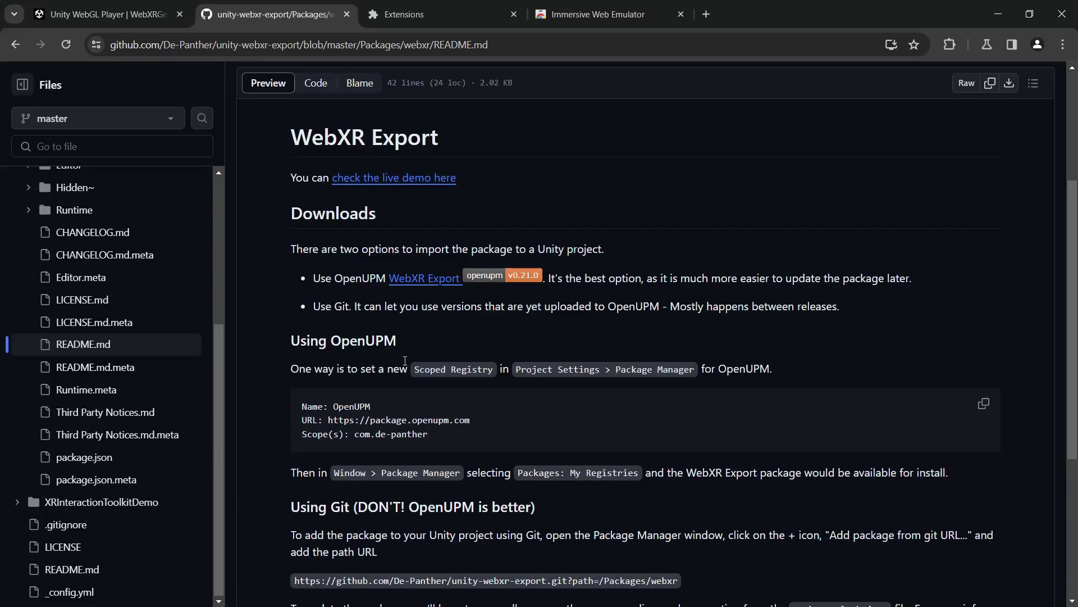
drag(396, 340, 284, 341)
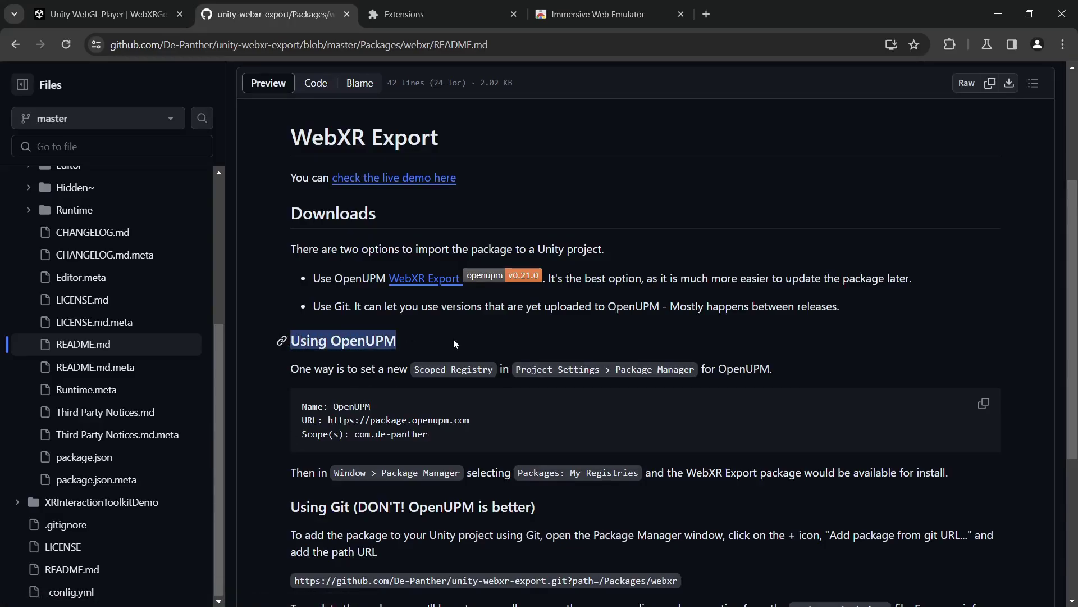
click(357, 366)
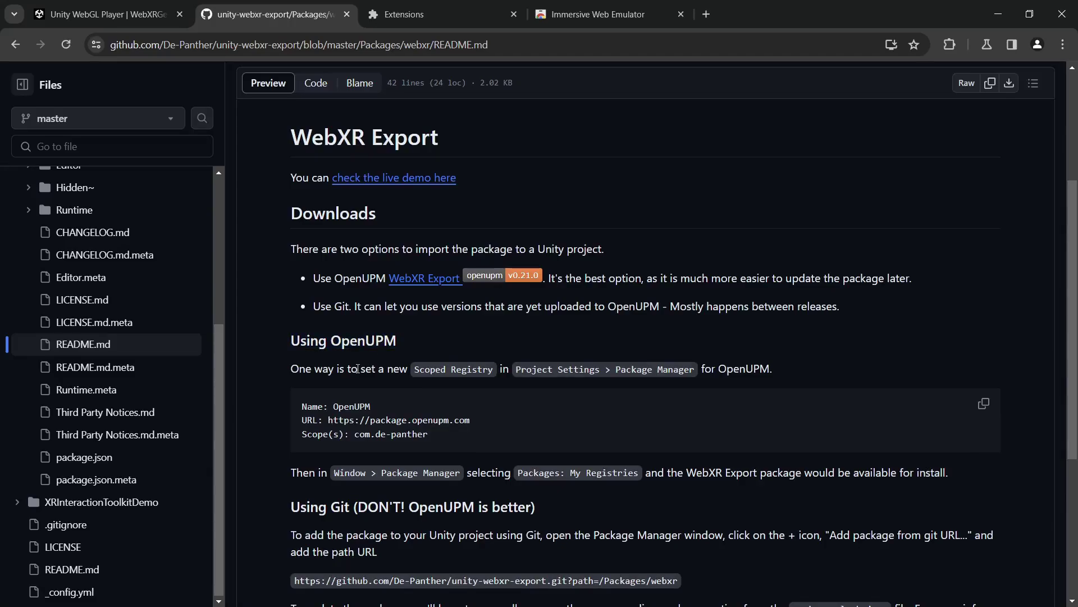
Switch to Unity and open the Package Manager section of the Project Settings.
key(alt+Tab)
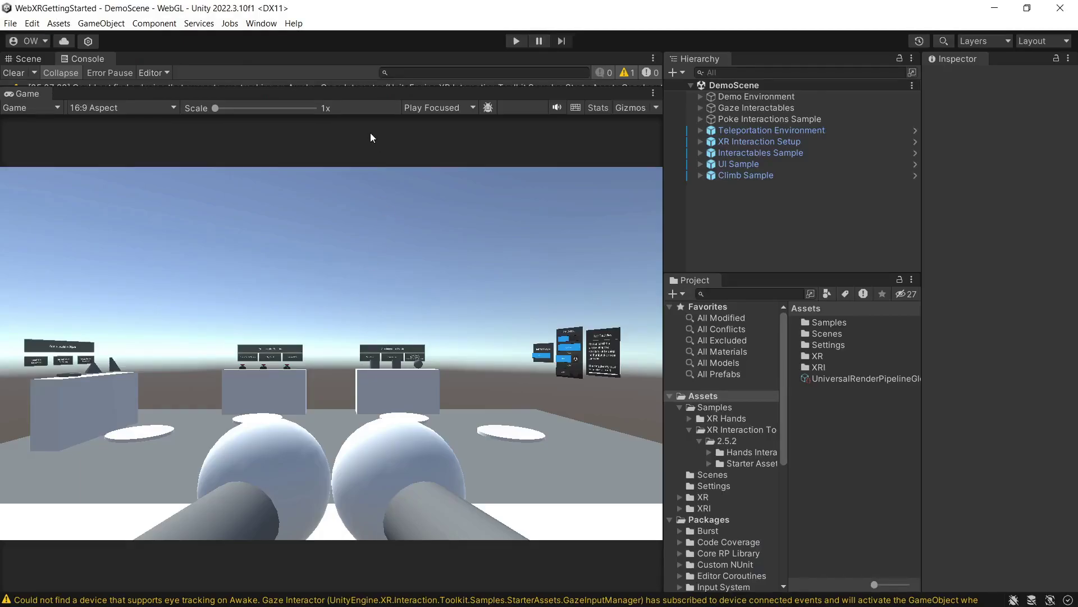
click(32, 23)
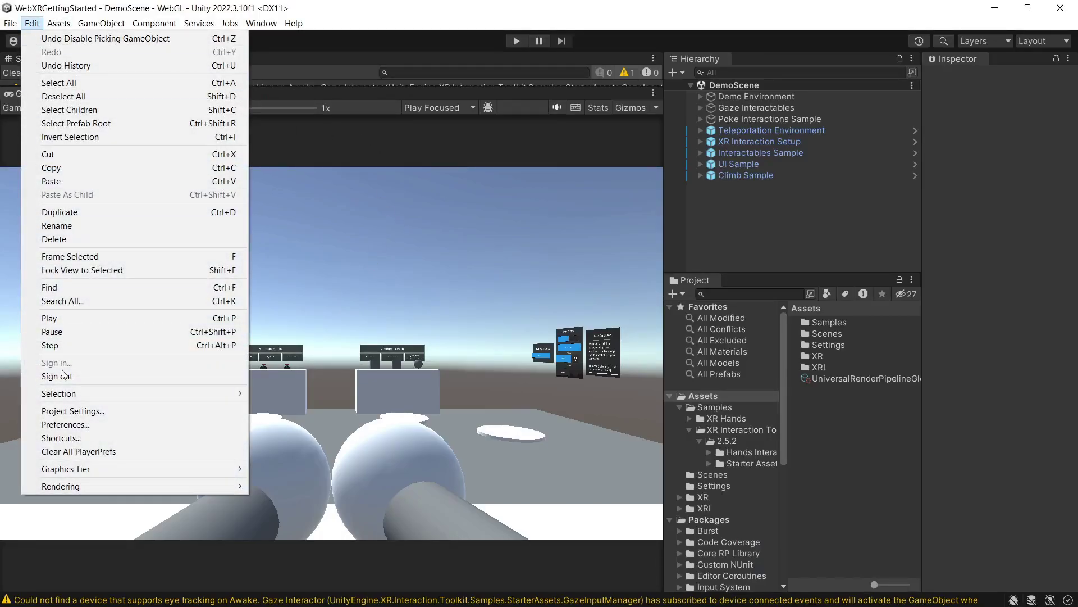
click(78, 410)
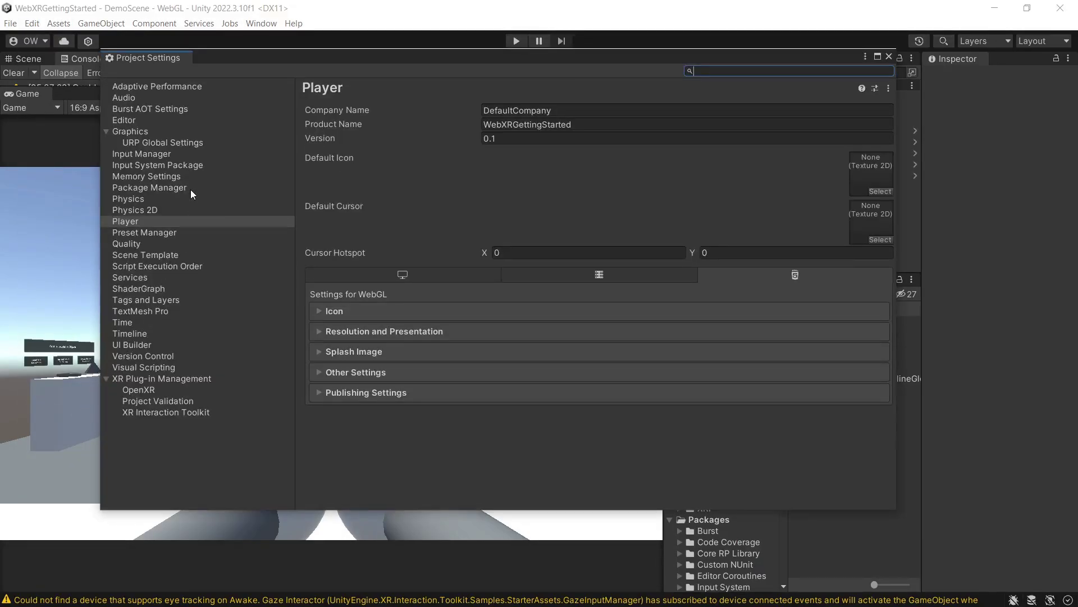
click(190, 191)
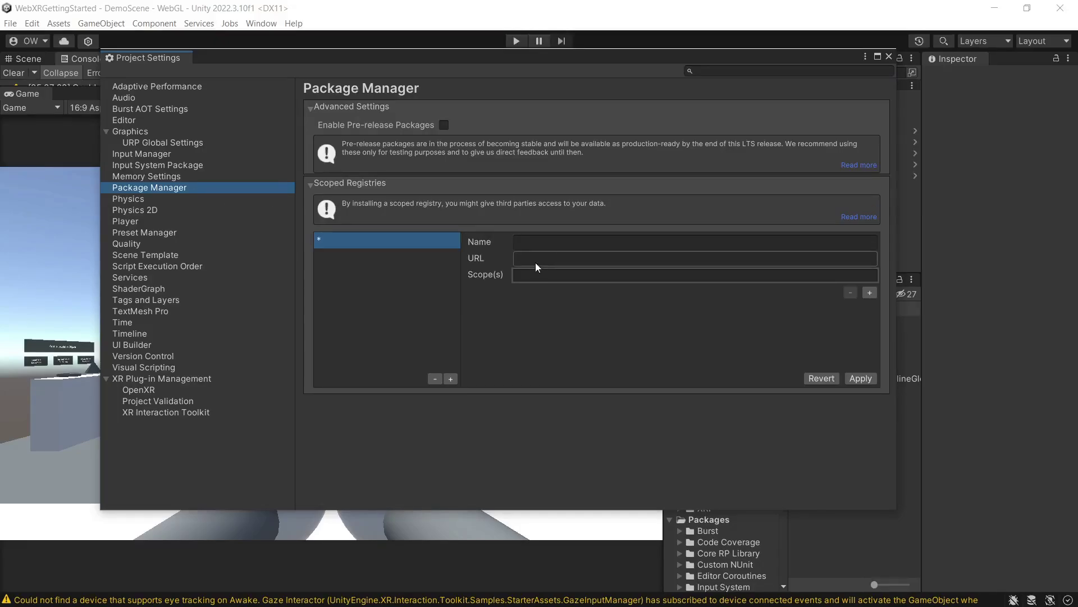
Copy the registry name from the README in the browser and name Unity's new scoped registry OpenUPM.
key(alt+Tab)
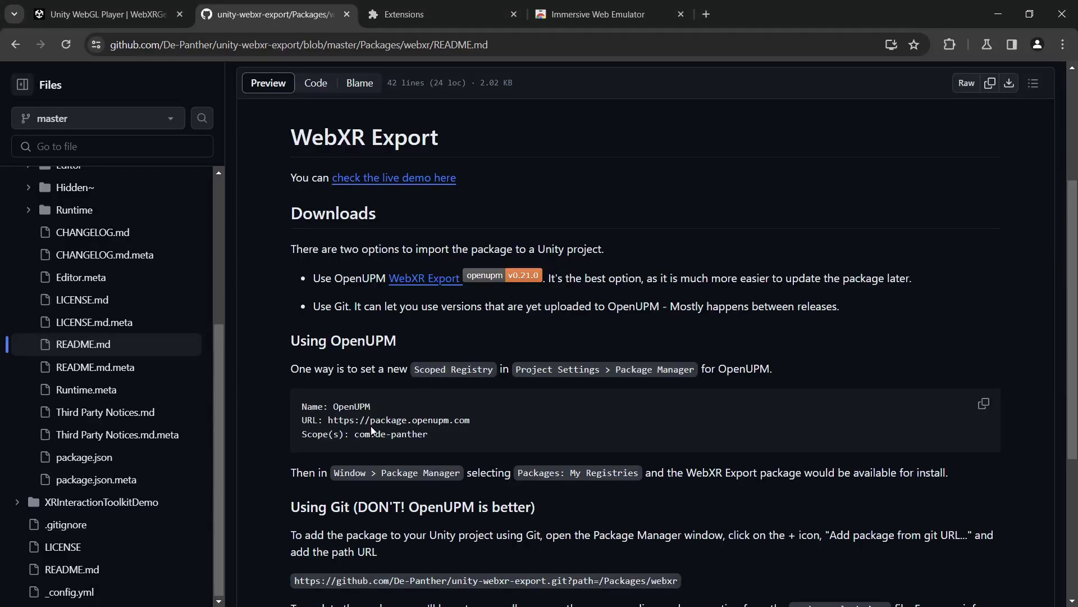
drag(375, 407, 342, 406)
key(alt+Tab)
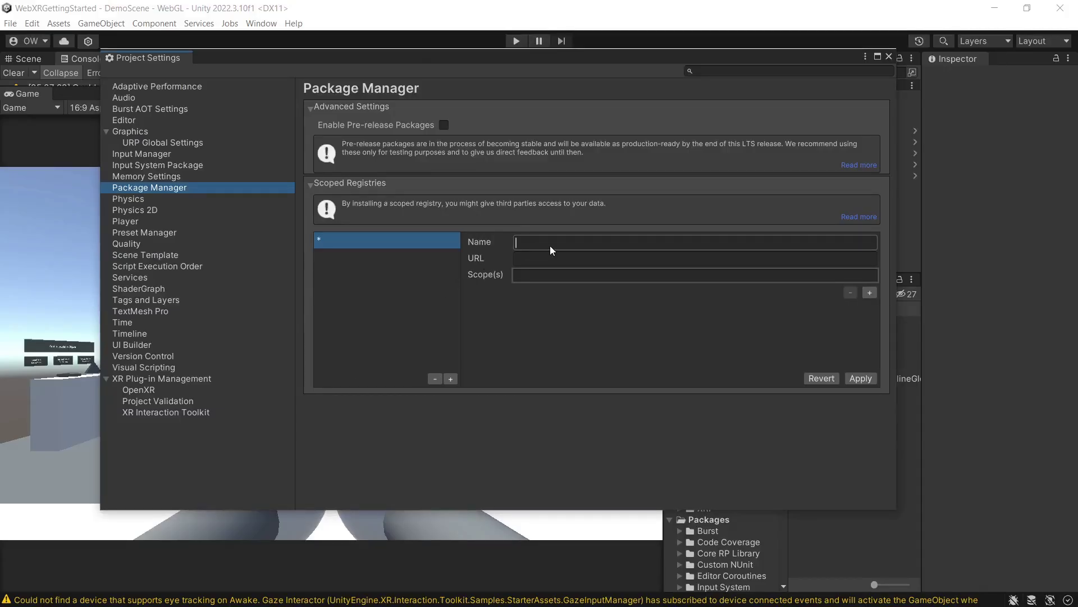
key(alt+Tab)
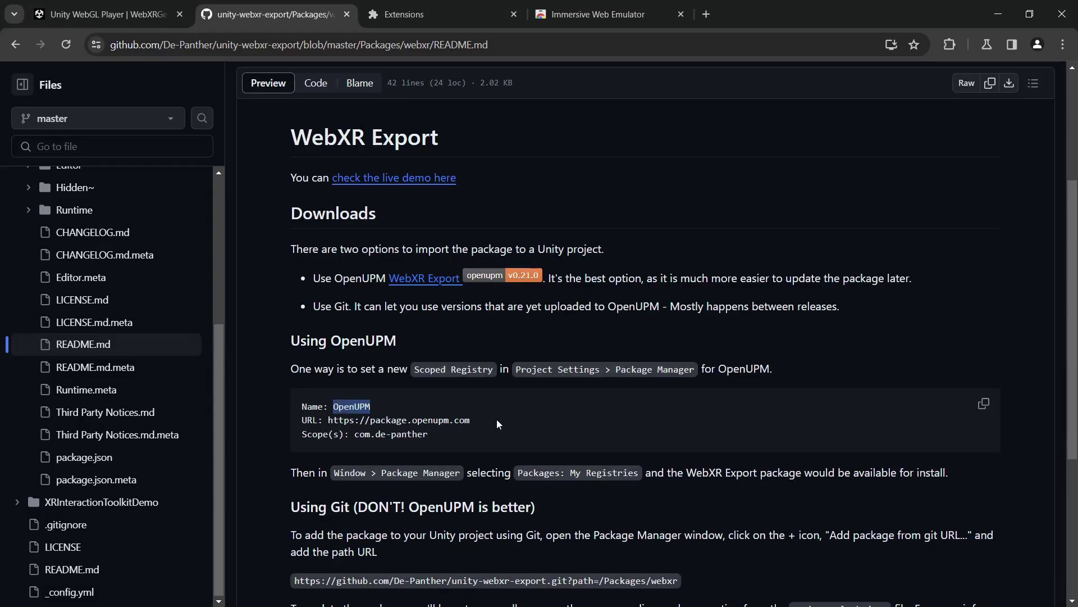
drag(498, 424, 325, 426)
key(ctrl+c)
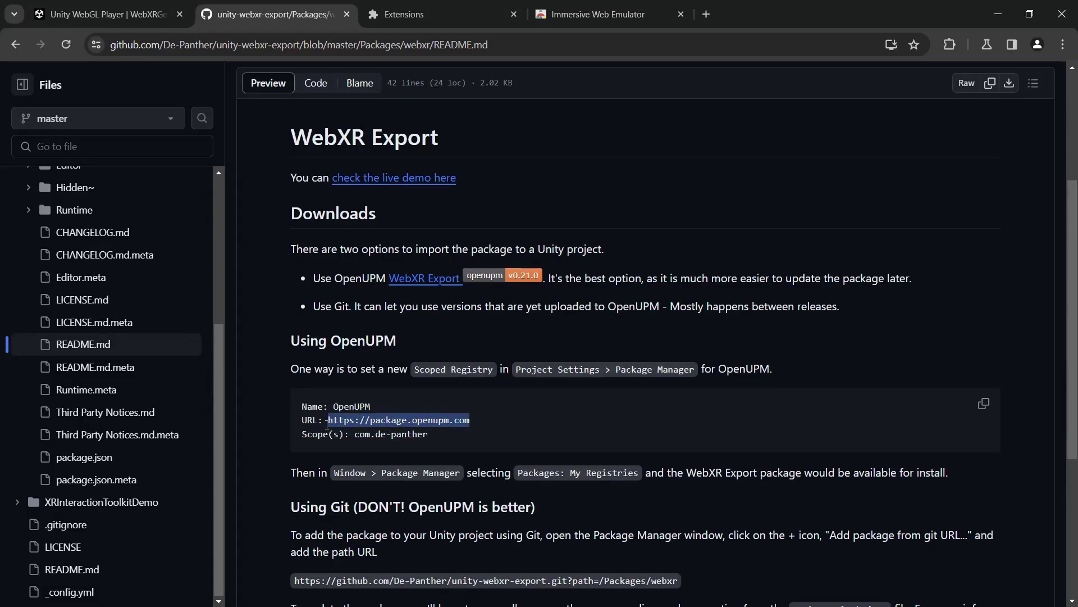
key(alt+Tab)
click(572, 257)
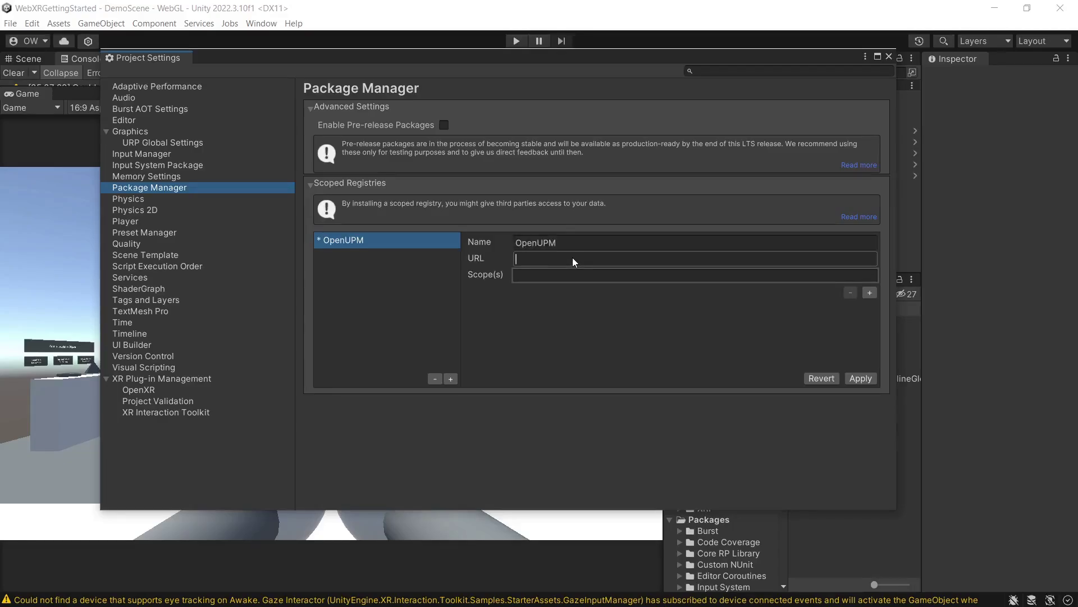
key(ctrl+v)
Set the scoped registry's scope to com.de-panther, copied from the README, apply the registry and close the Project Settings.
key(alt+Tab)
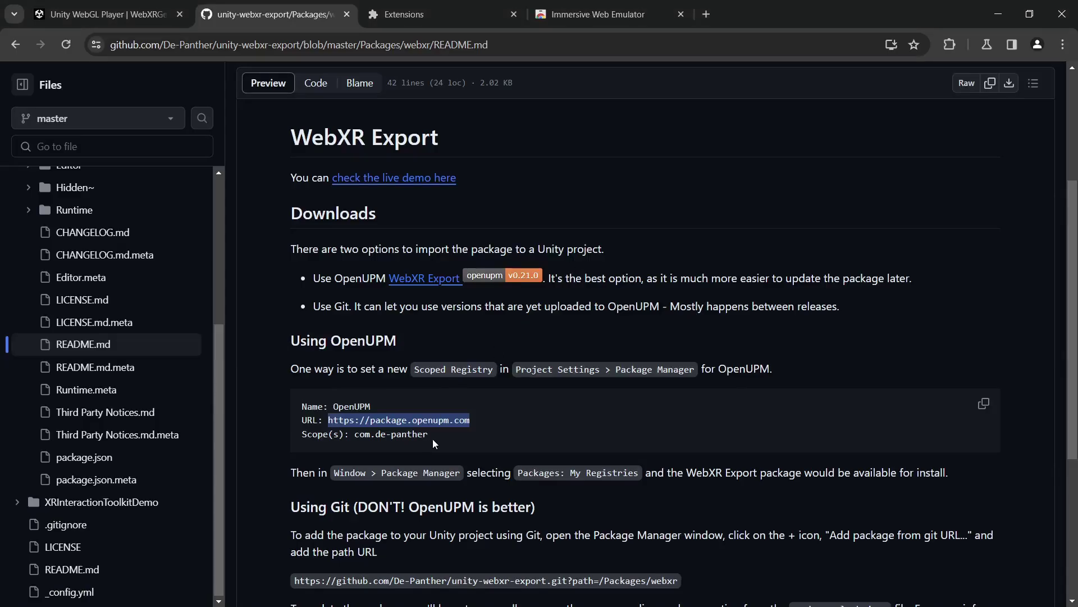
click(428, 435)
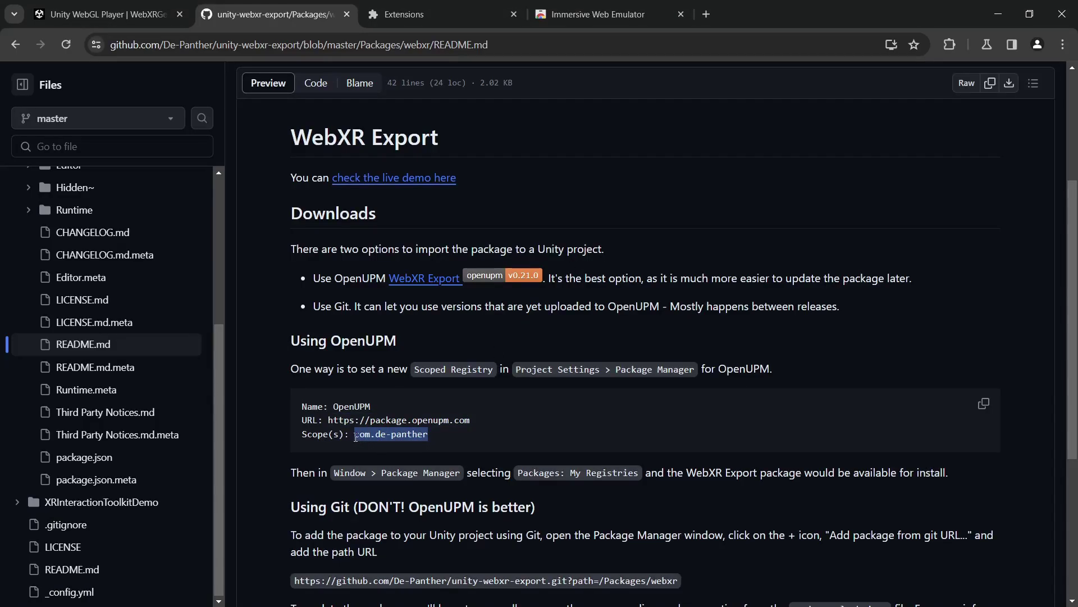
key(alt+Tab)
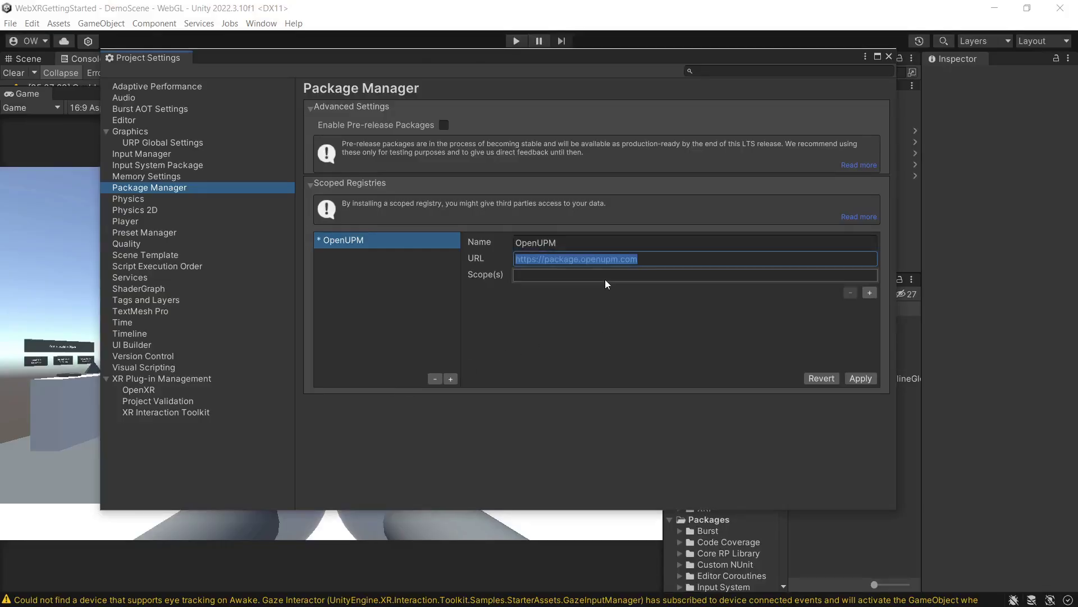
click(602, 278)
text(com.de-panther)
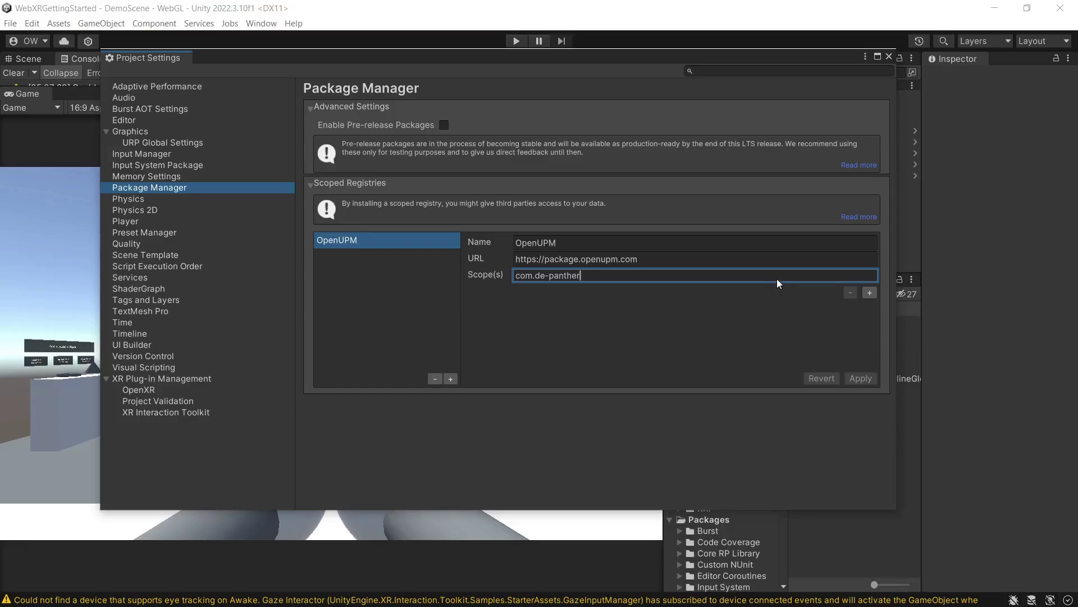
click(796, 259)
click(869, 378)
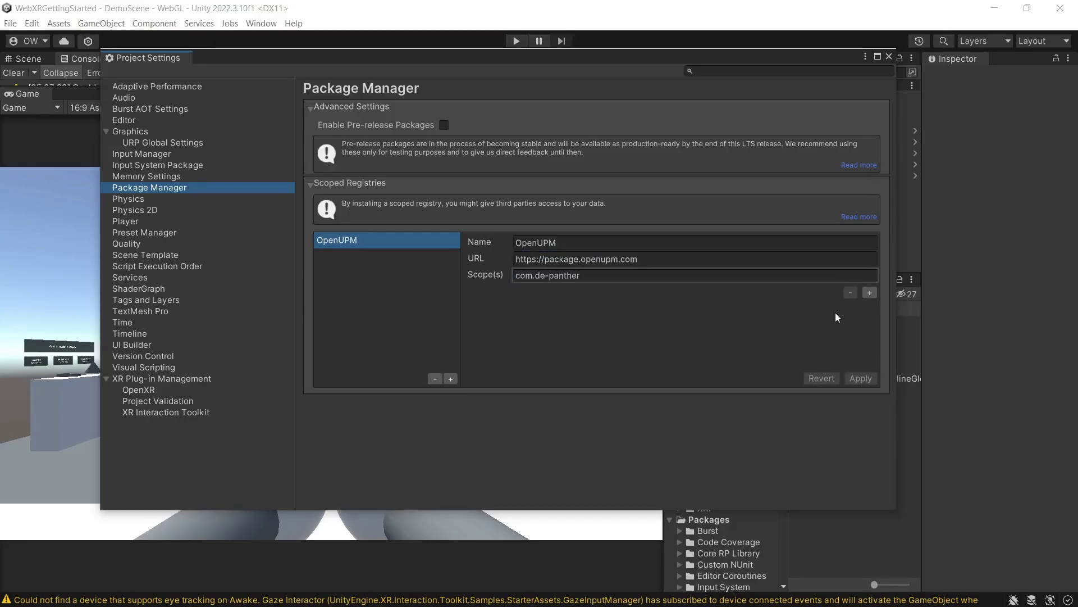
click(803, 259)
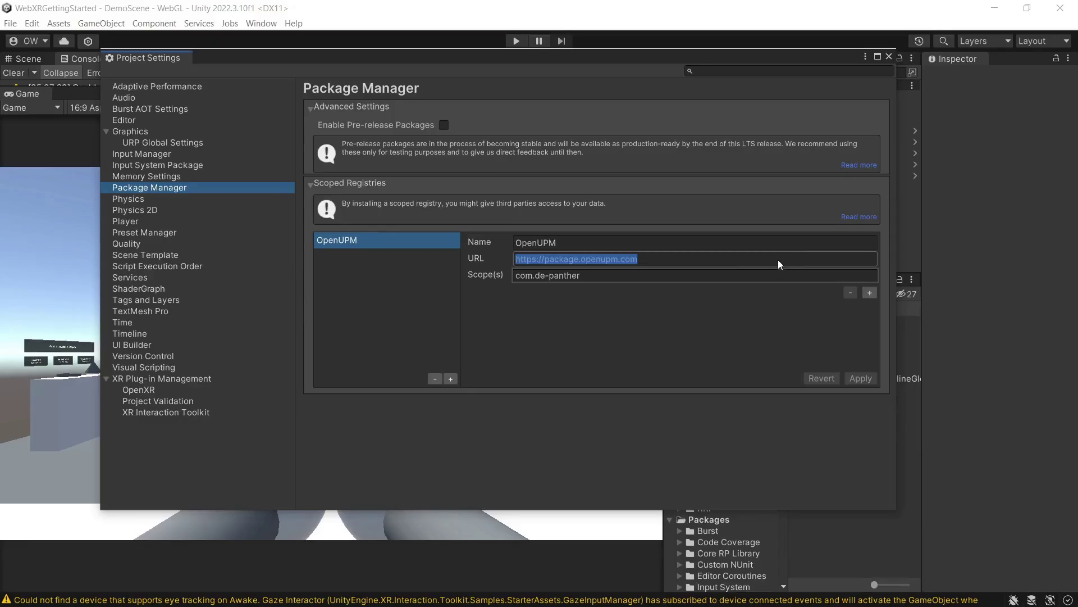
click(667, 242)
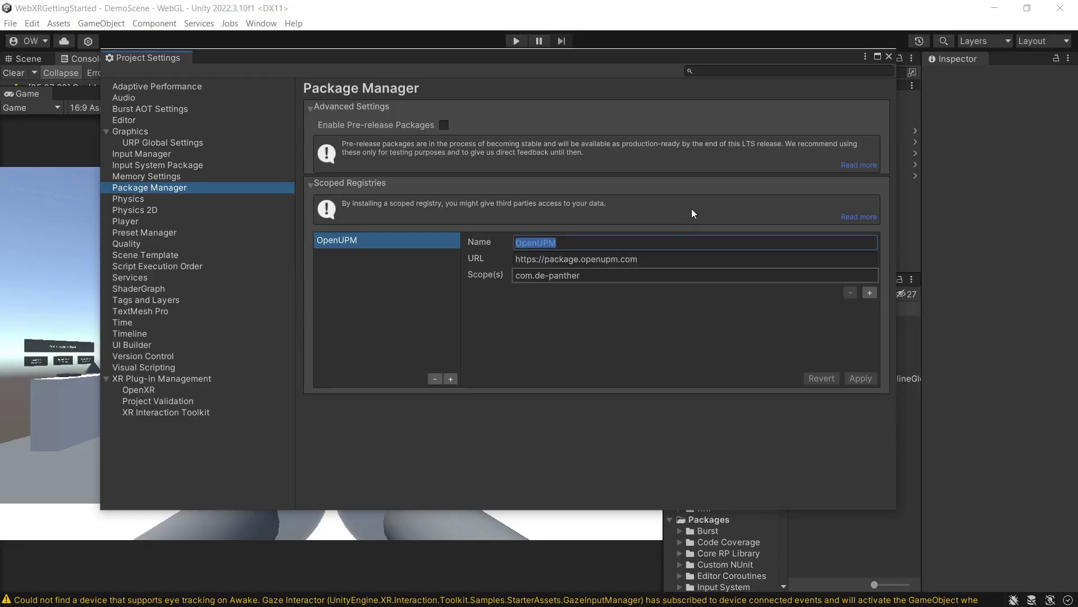
click(890, 57)
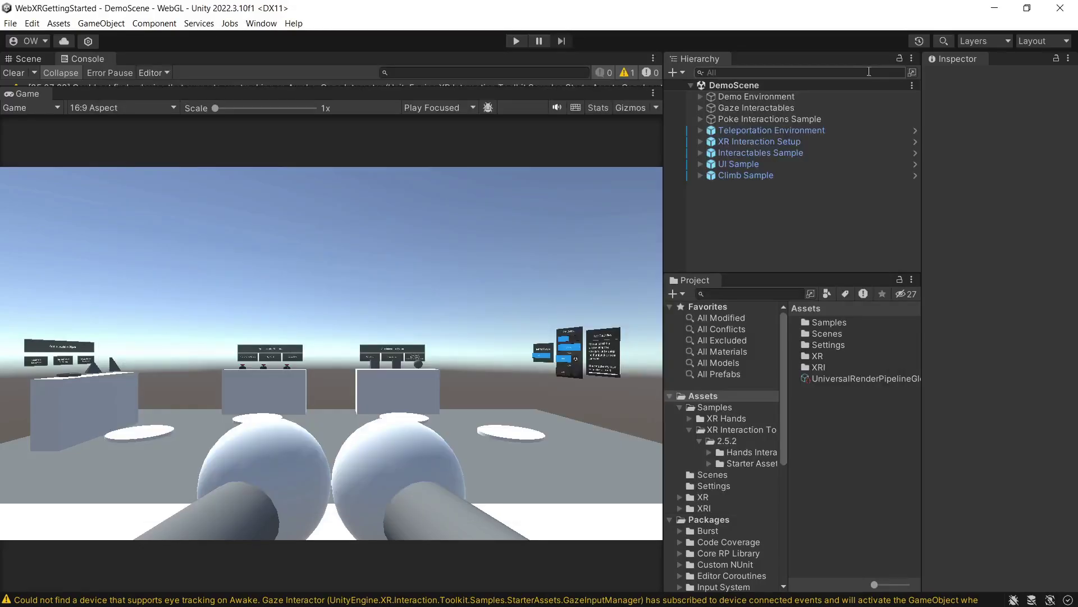
Open the Package Manager window with the package source kept on My Registries.
click(268, 23)
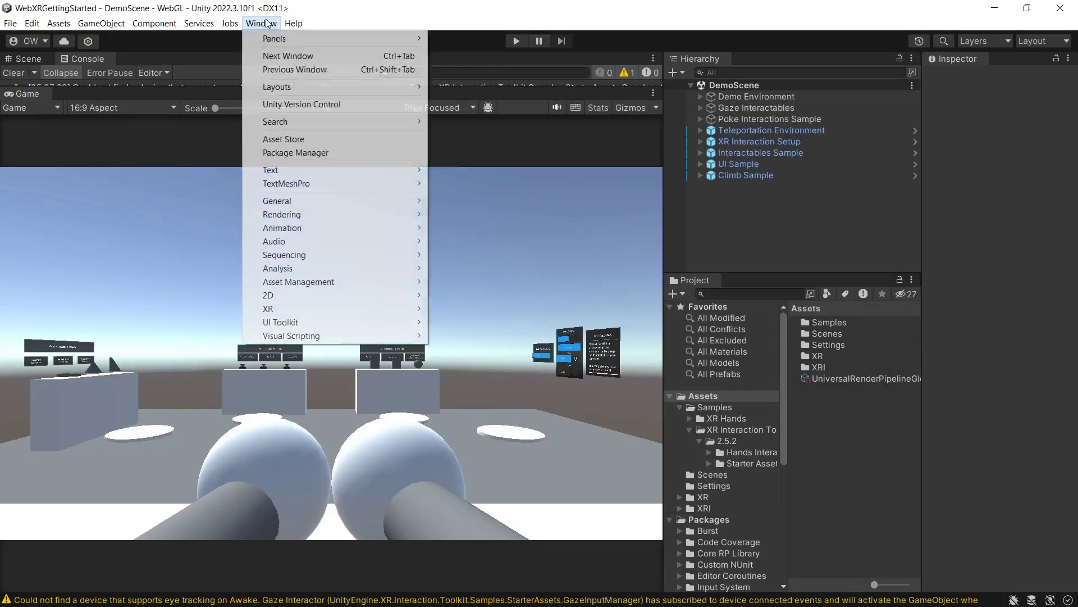
click(327, 151)
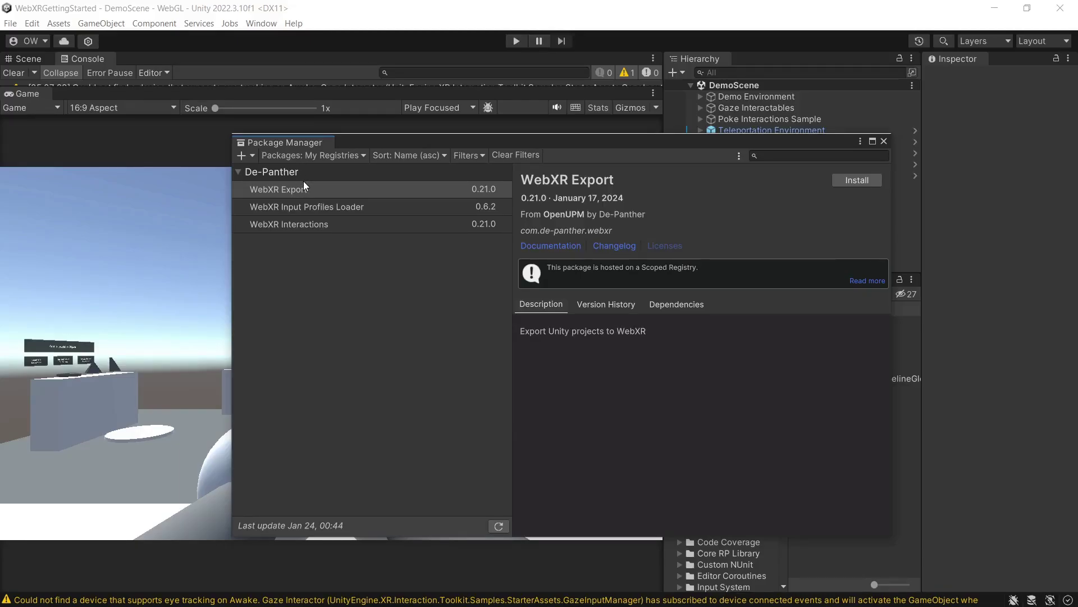
click(338, 157)
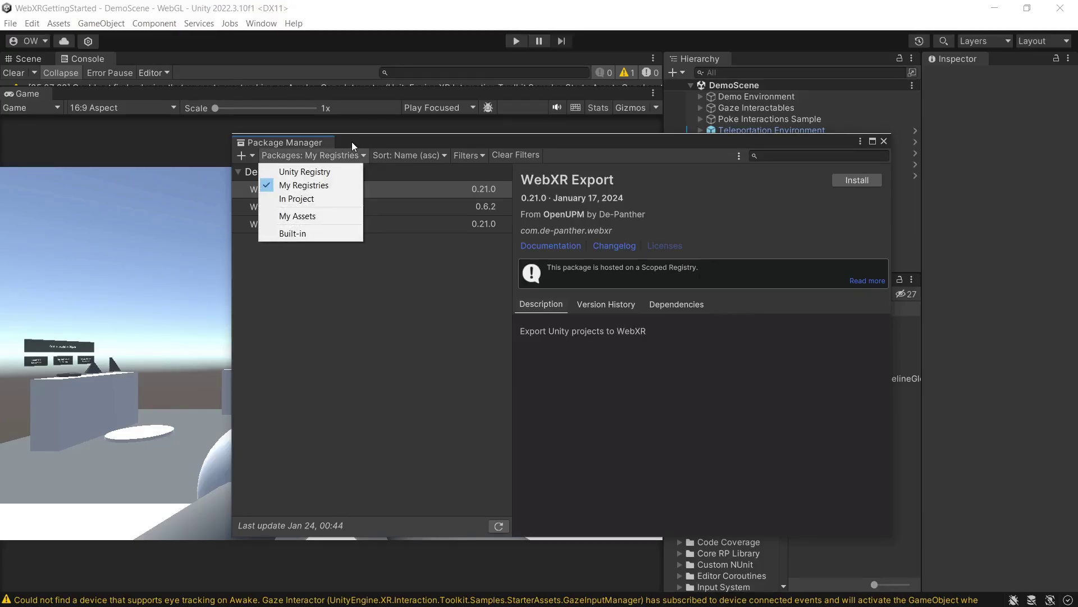
click(358, 142)
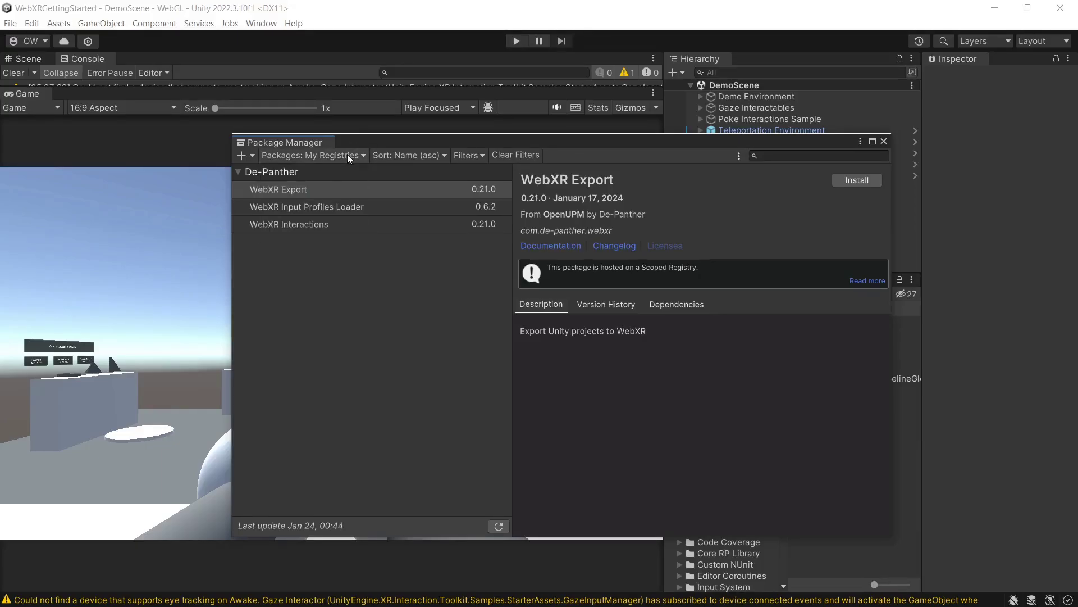
click(347, 154)
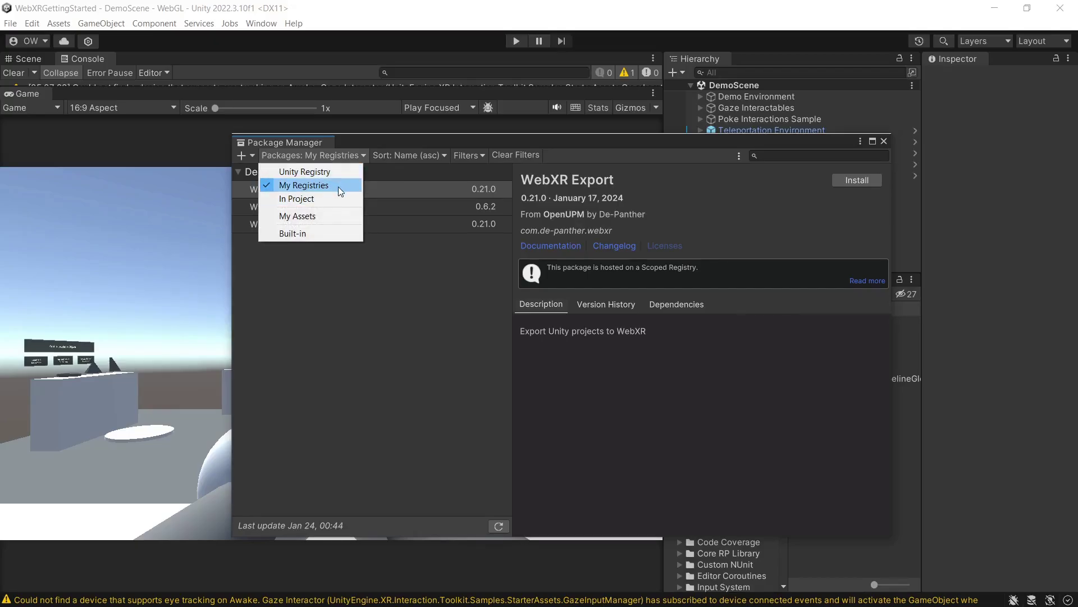
click(368, 345)
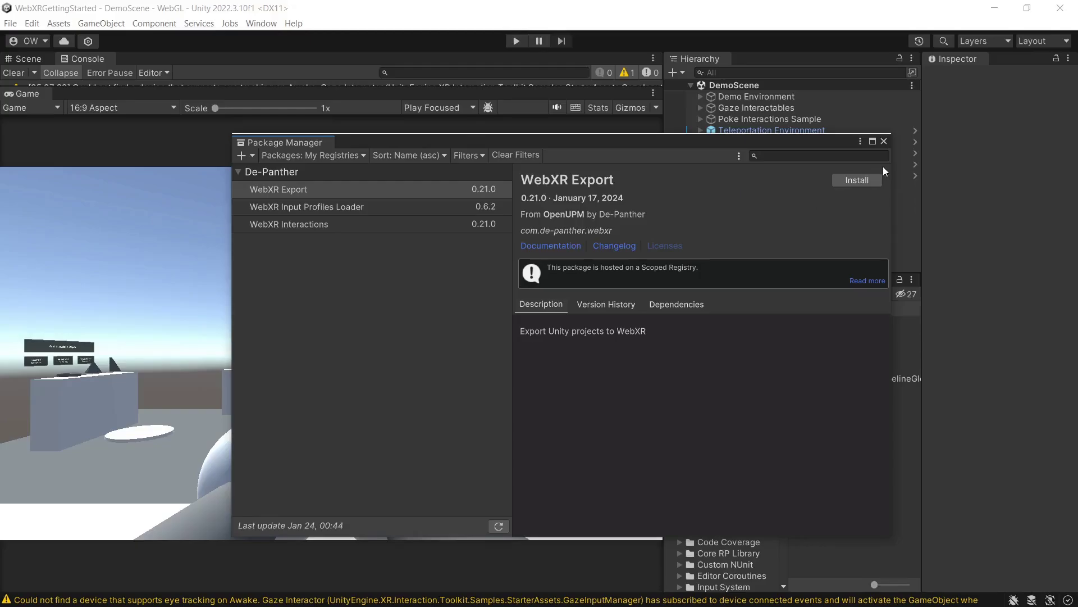
Install the WebXR Export and WebXR Interactions packages from De-Panther, then close the Package Manager.
click(872, 181)
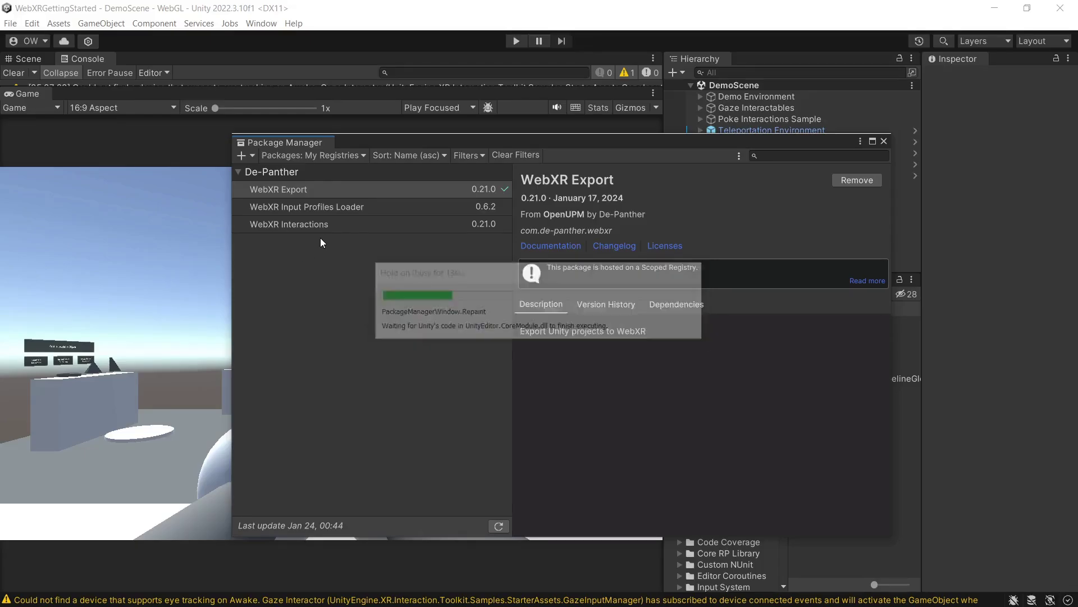
click(333, 224)
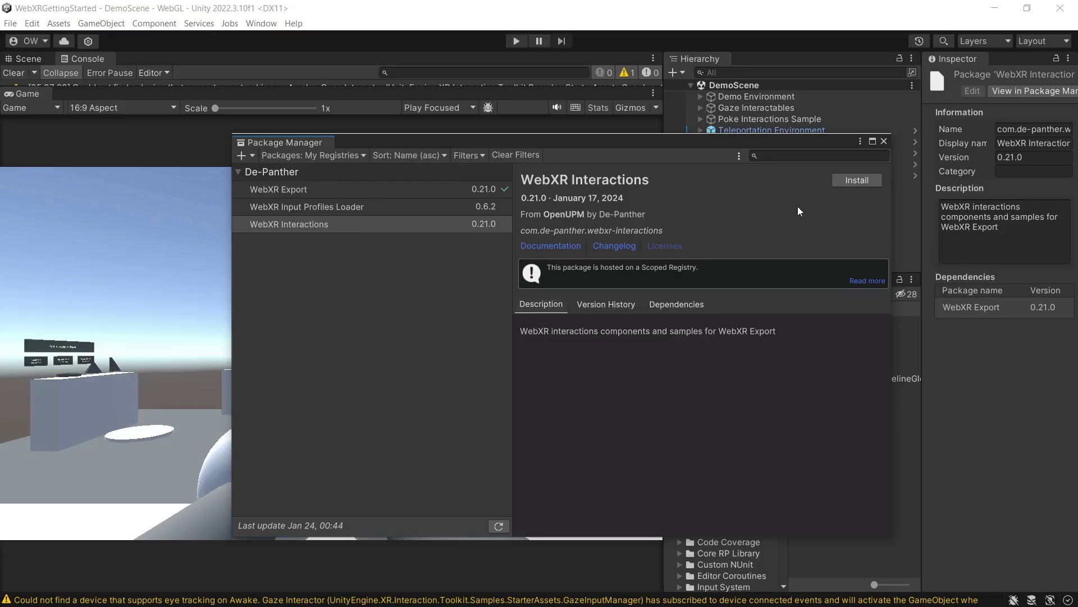
click(871, 176)
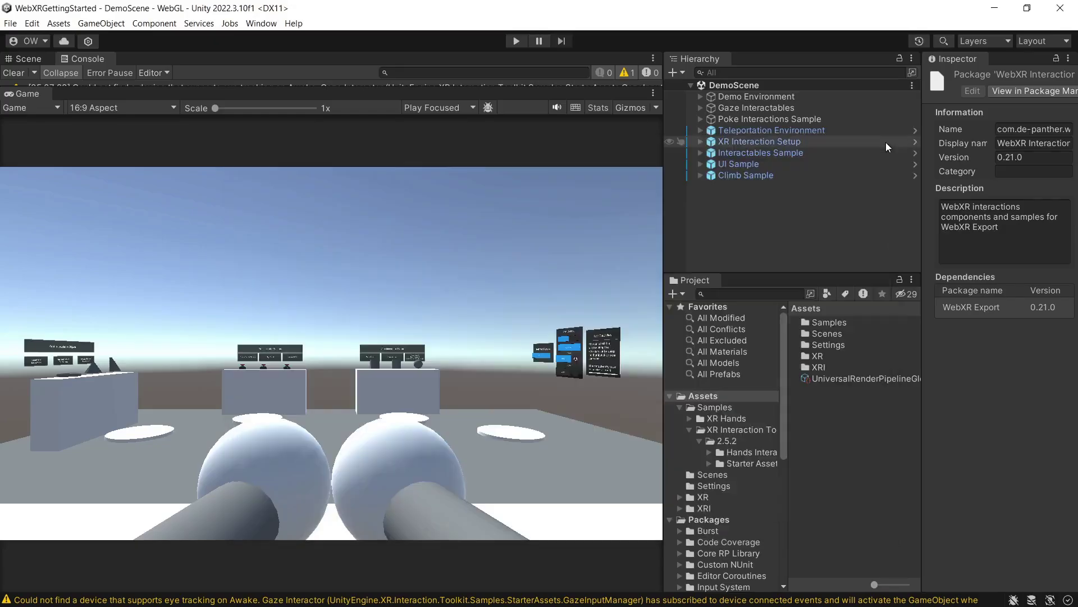
click(884, 141)
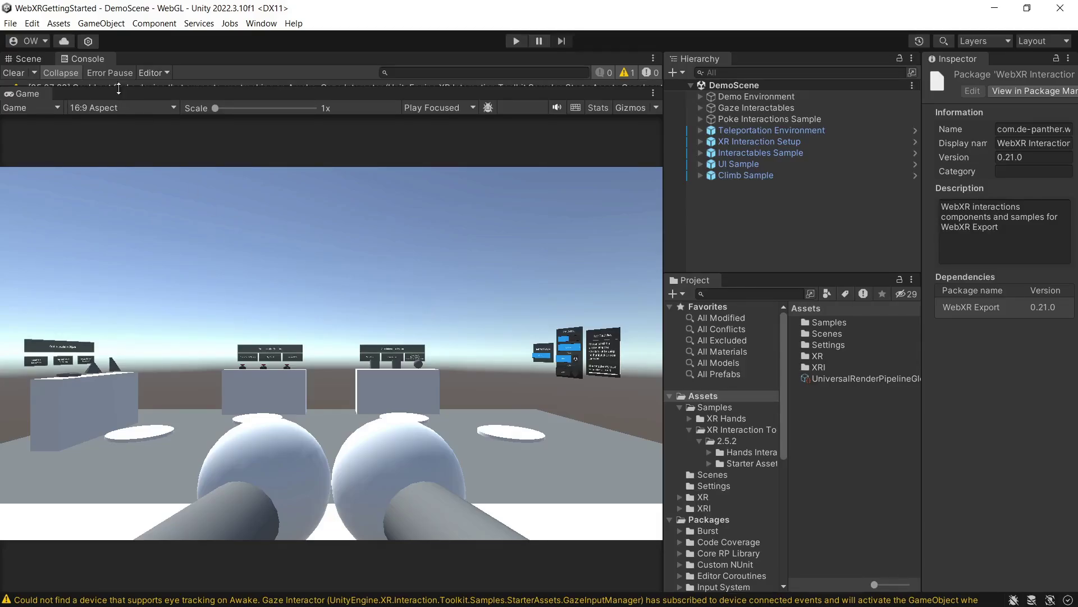
Copy the WebXR package's WebGLTemplates into the project and accept the override warning.
click(259, 24)
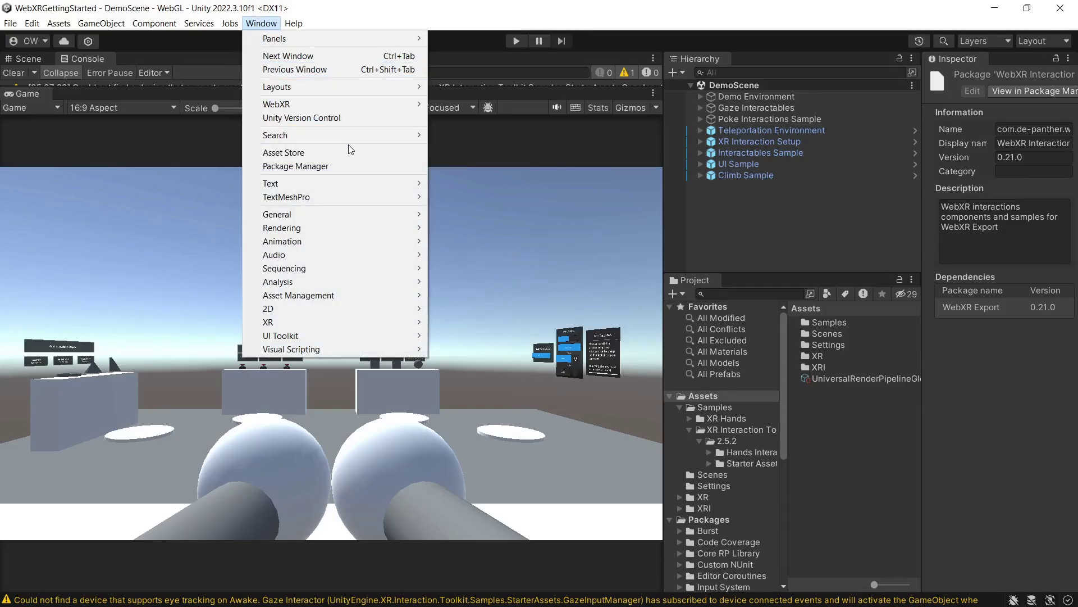
mouse_move(386, 101)
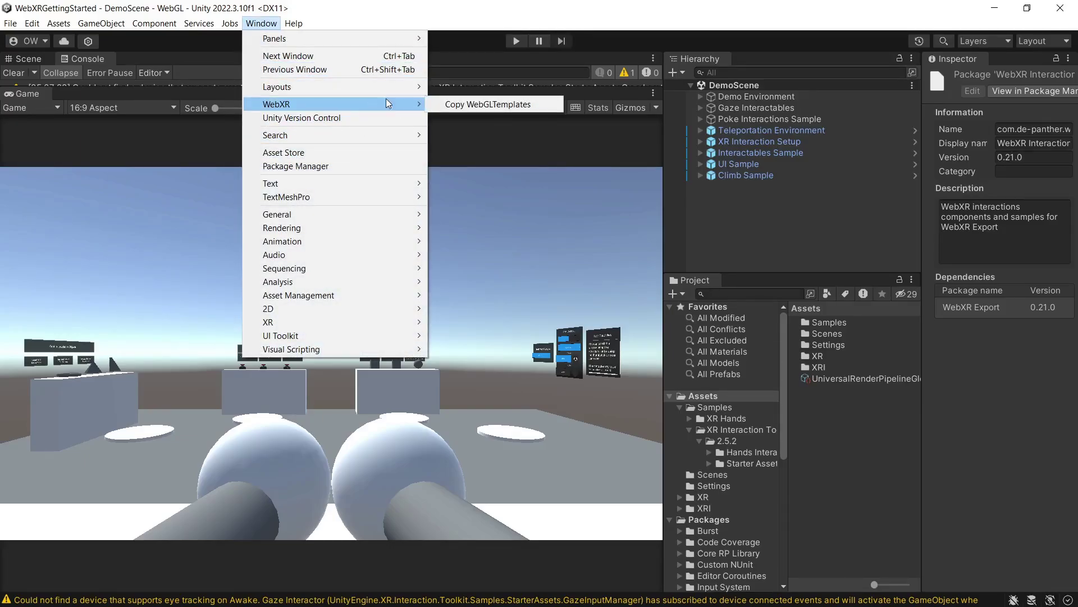
click(468, 104)
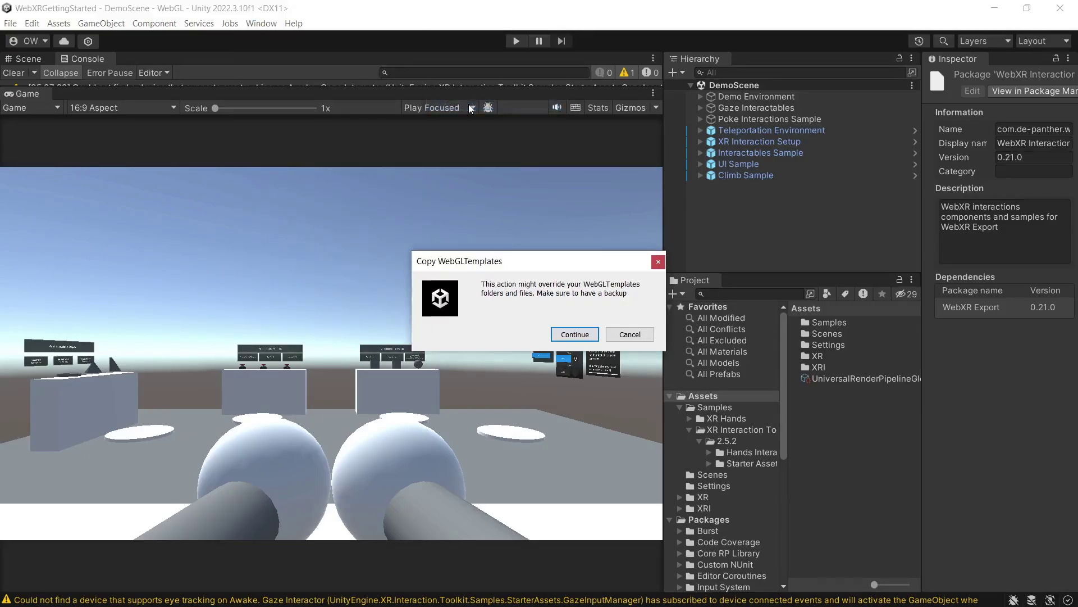
click(588, 336)
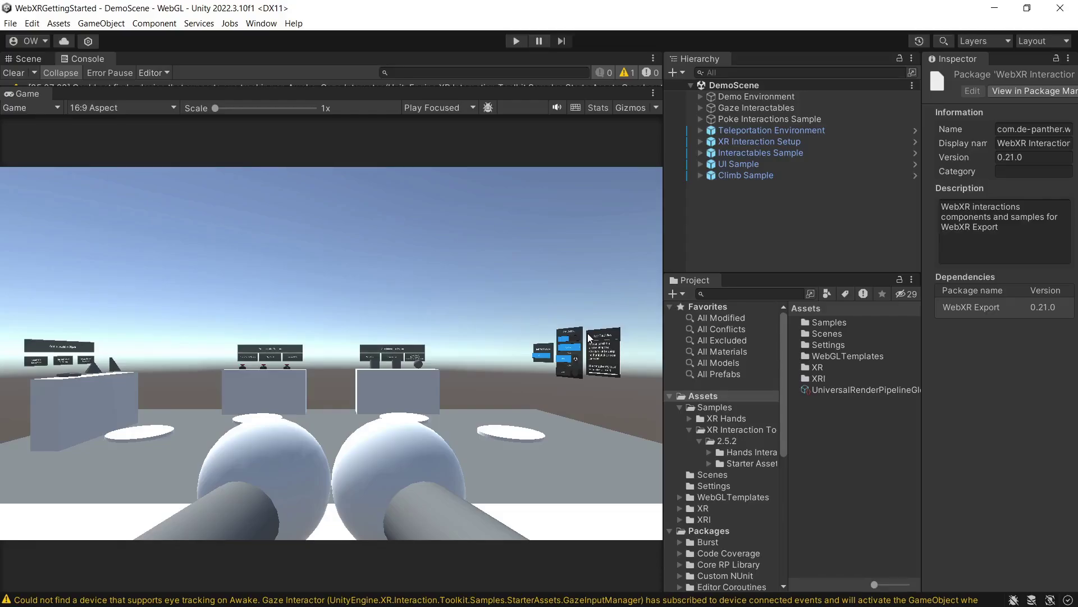
Create the Input System Package settings asset in the Project Settings and set Background Behavior to Ignore Focus.
click(32, 23)
click(73, 411)
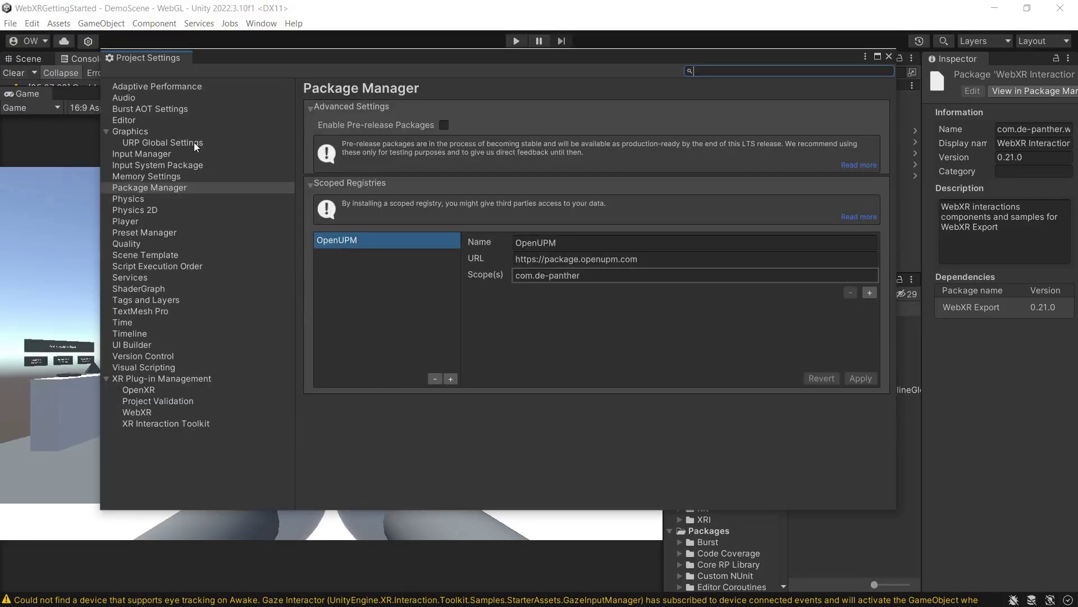
click(176, 165)
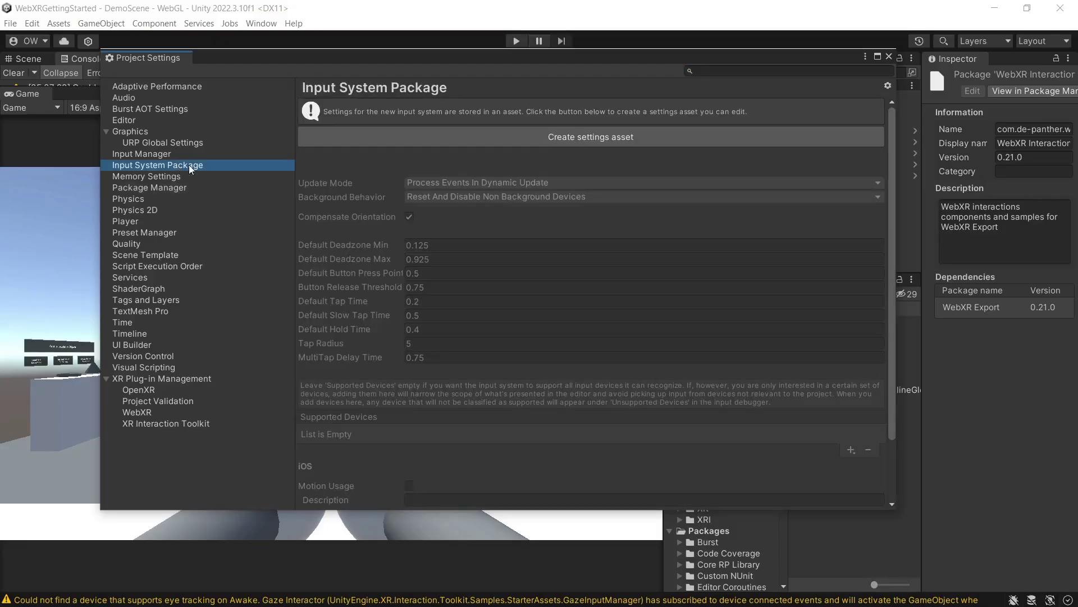
click(532, 136)
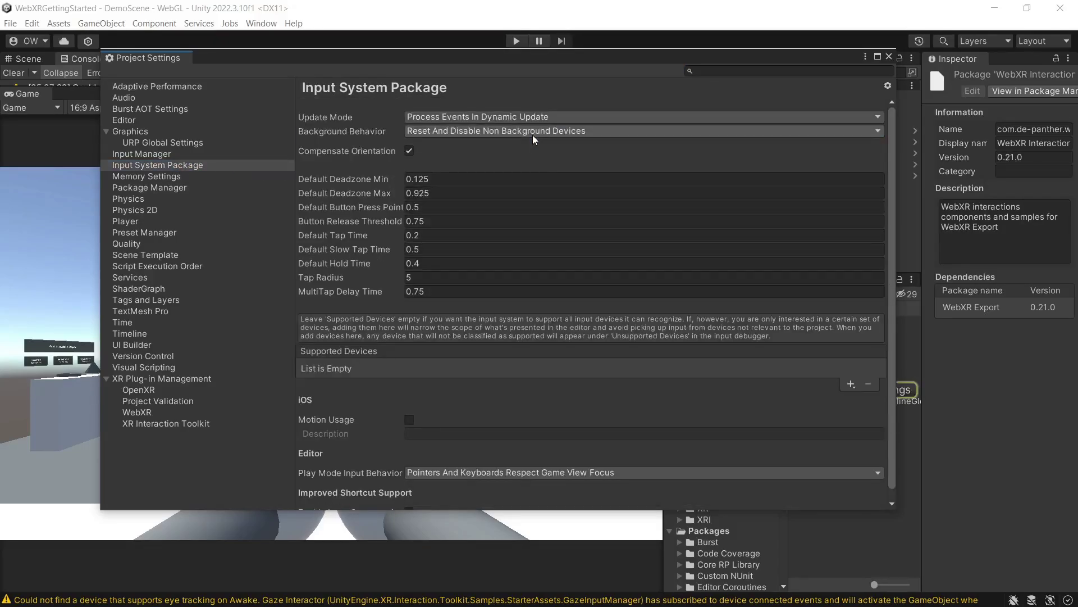
click(463, 130)
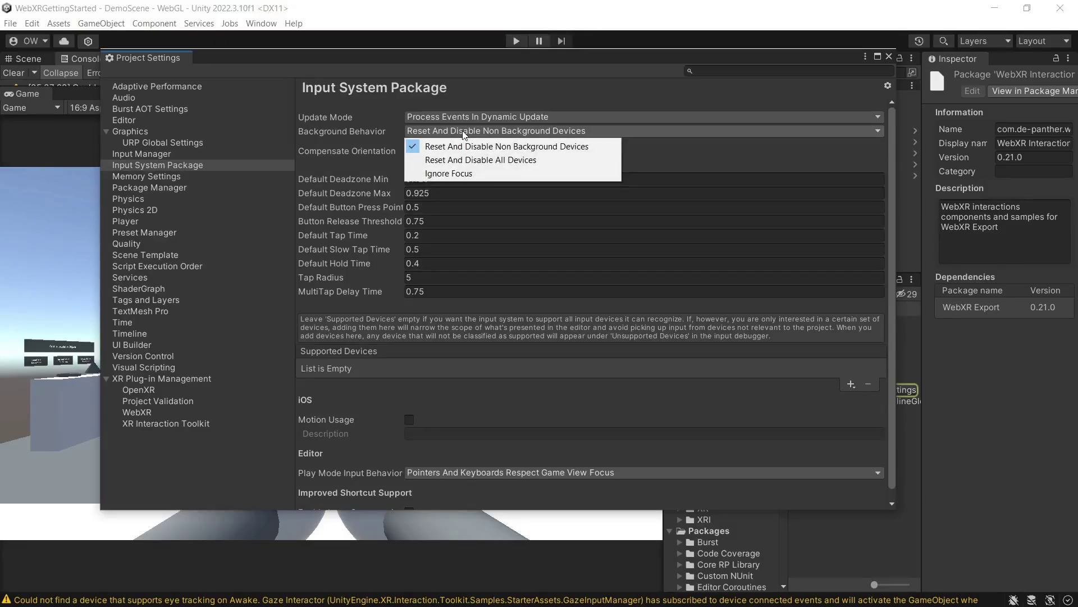
click(479, 173)
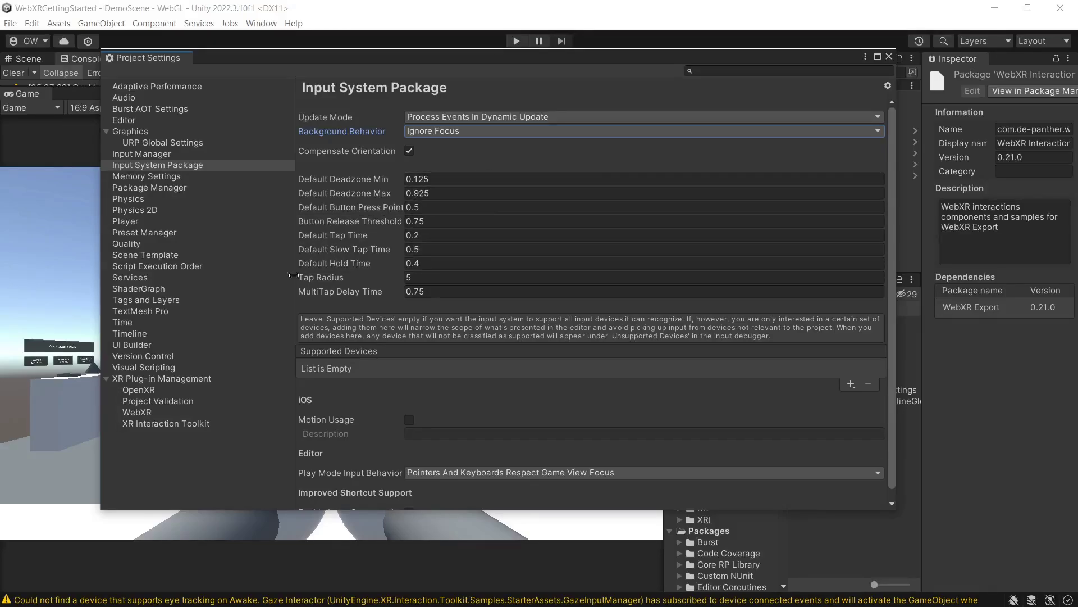
Enable the WebXR Export plug-in provider for WebGL in XR Plug-in Management and display the WebXR settings page with a wider category list.
click(185, 379)
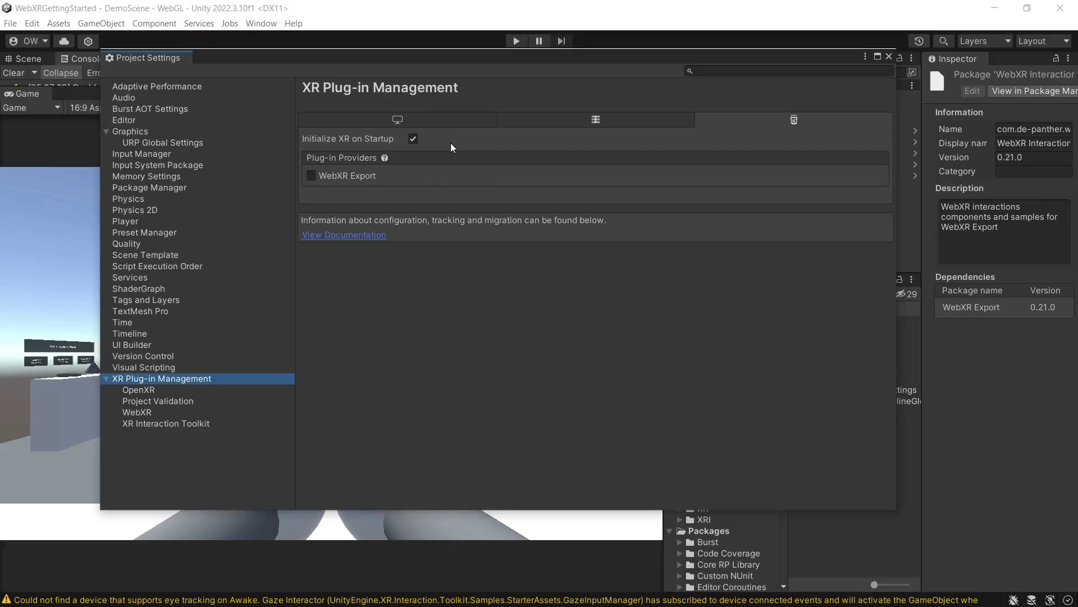
click(359, 176)
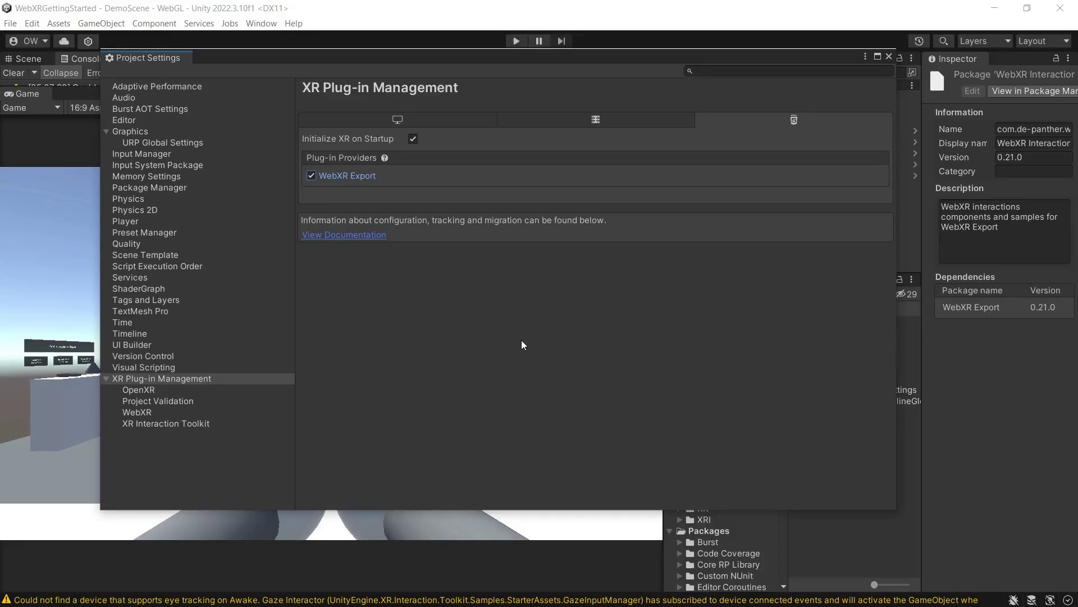
click(151, 412)
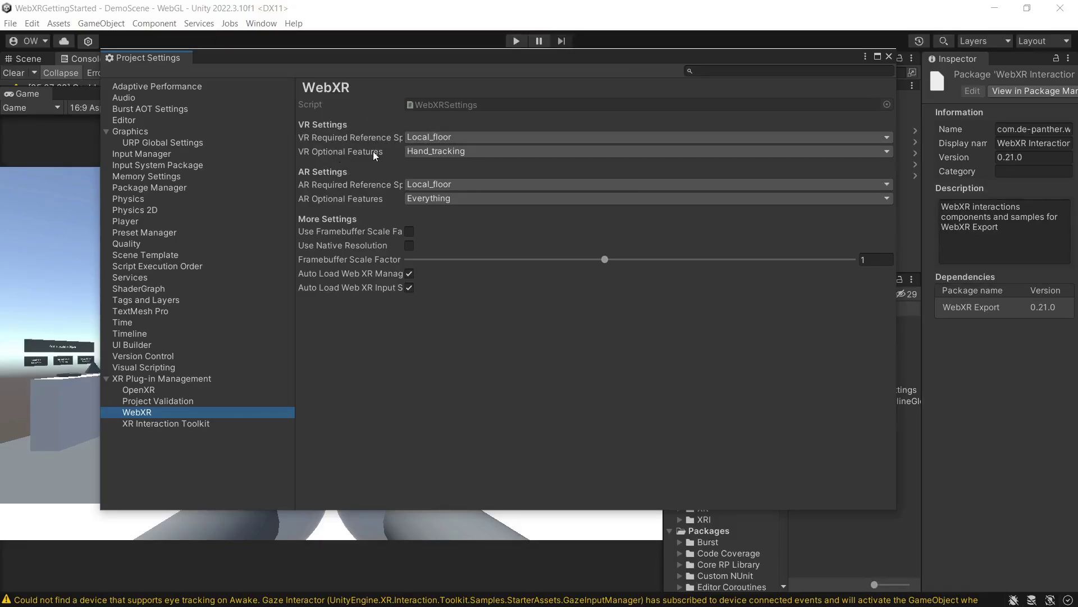
drag(295, 186, 336, 180)
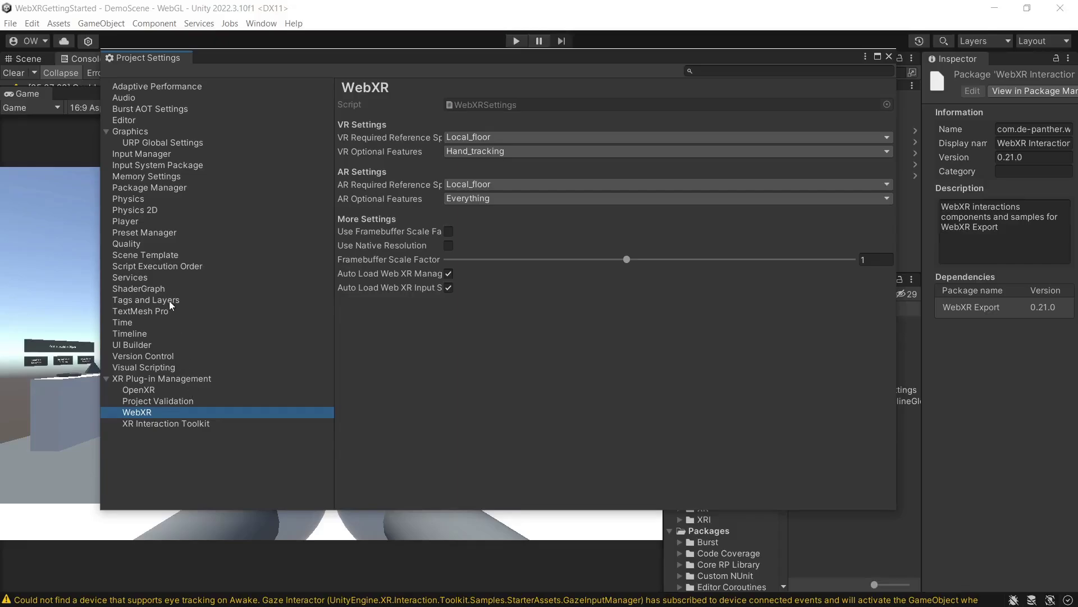
In the WebGL Player settings, set the default canvas to 700 wide and 400 high and choose the WebXR2020 template.
click(158, 222)
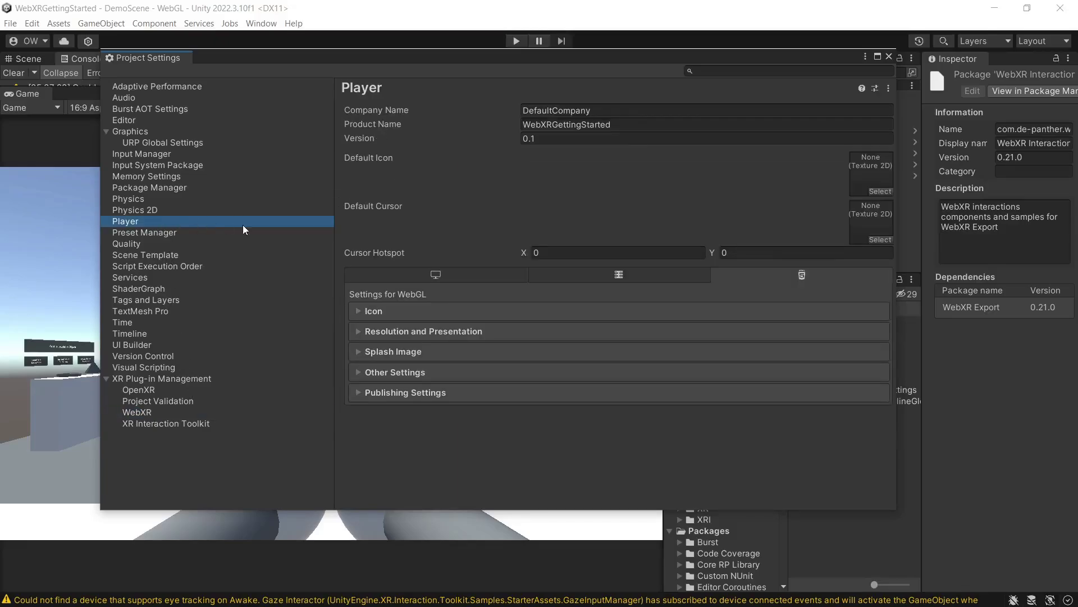
click(416, 331)
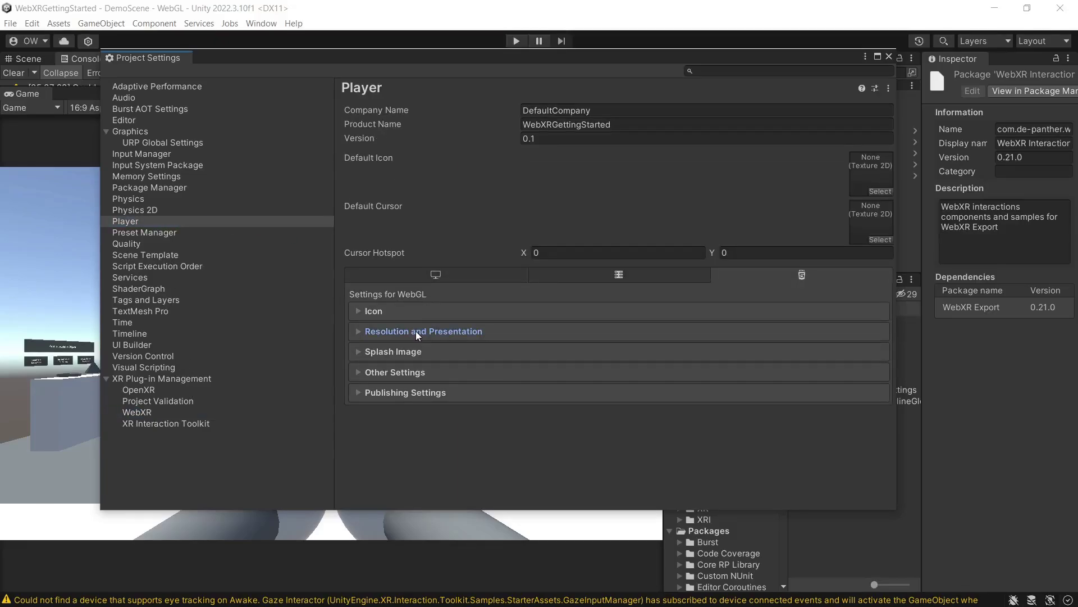
double_click(358, 332)
click(359, 332)
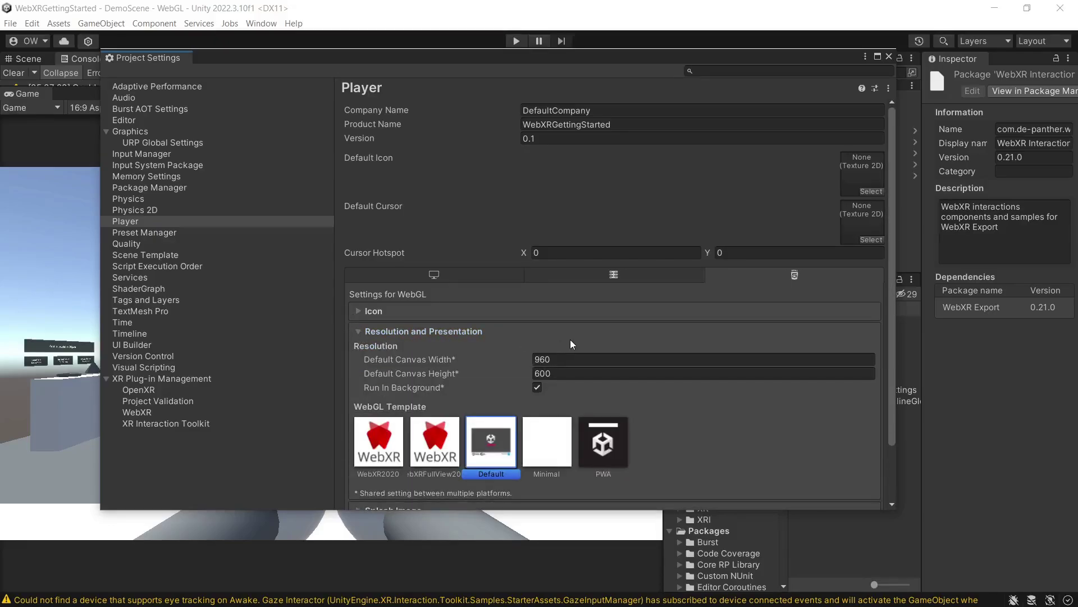
scroll(571, 339, down, 2)
click(572, 318)
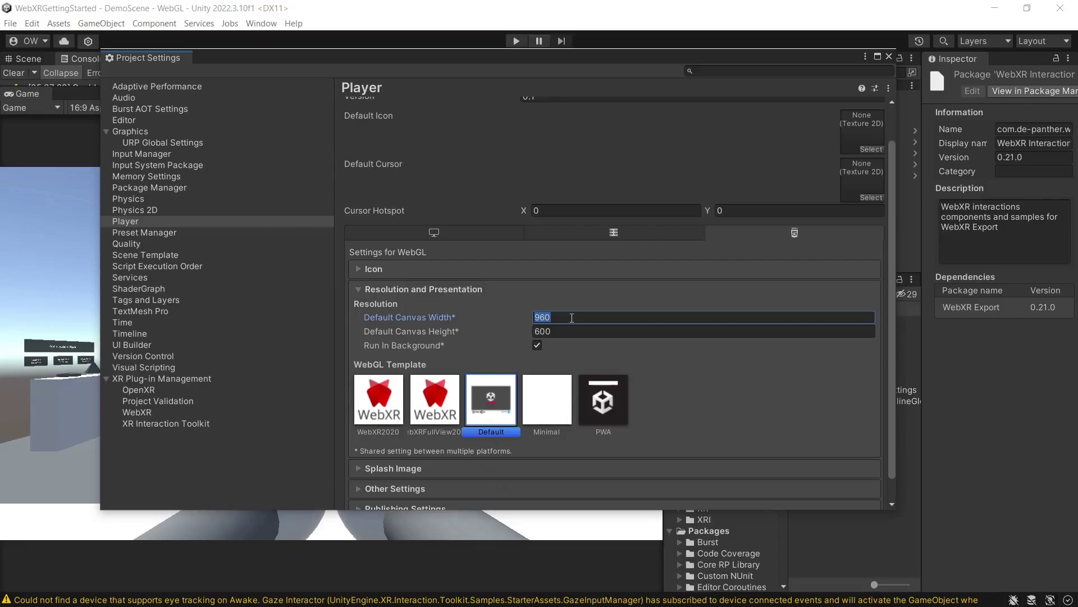
text(700)
click(557, 331)
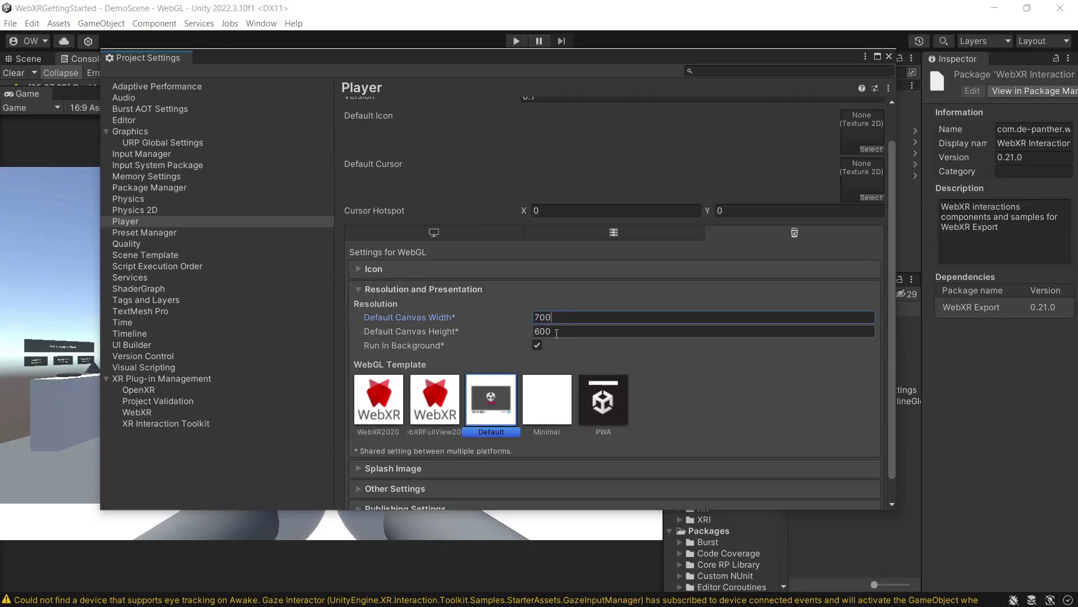
text(400)
scroll(567, 322, down, 1)
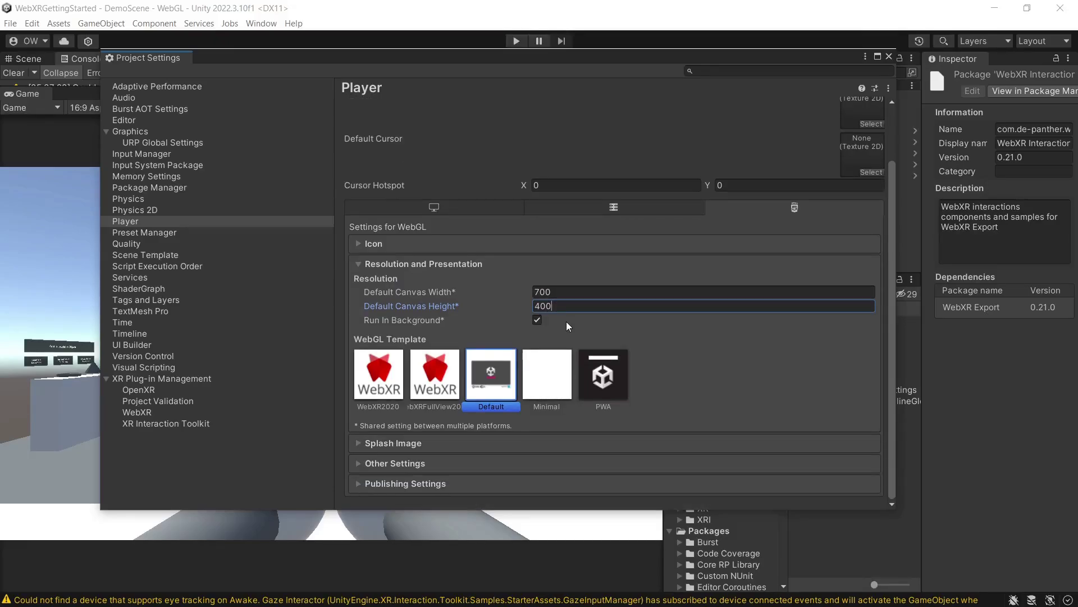
click(386, 378)
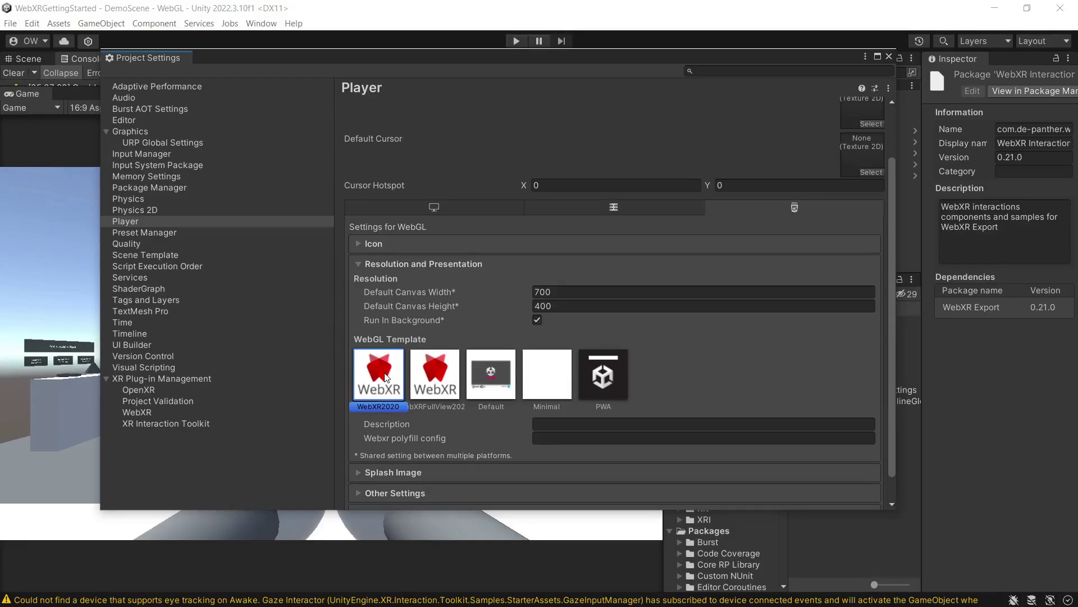
Set the Compression Format in the WebGL Publishing Settings to Disabled and close the Project Settings.
scroll(388, 410, down, 1)
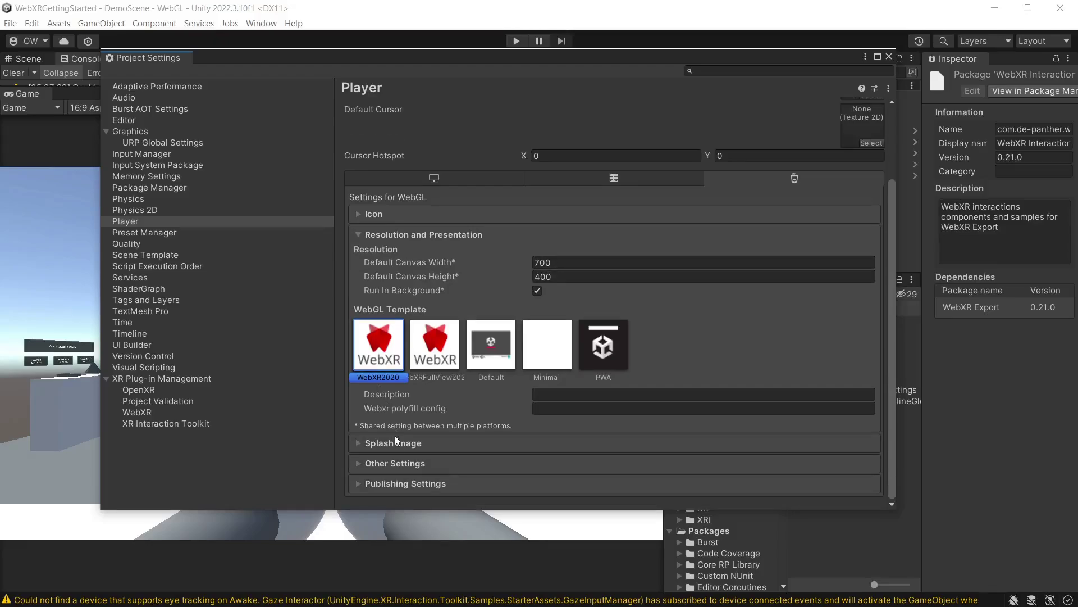
click(411, 485)
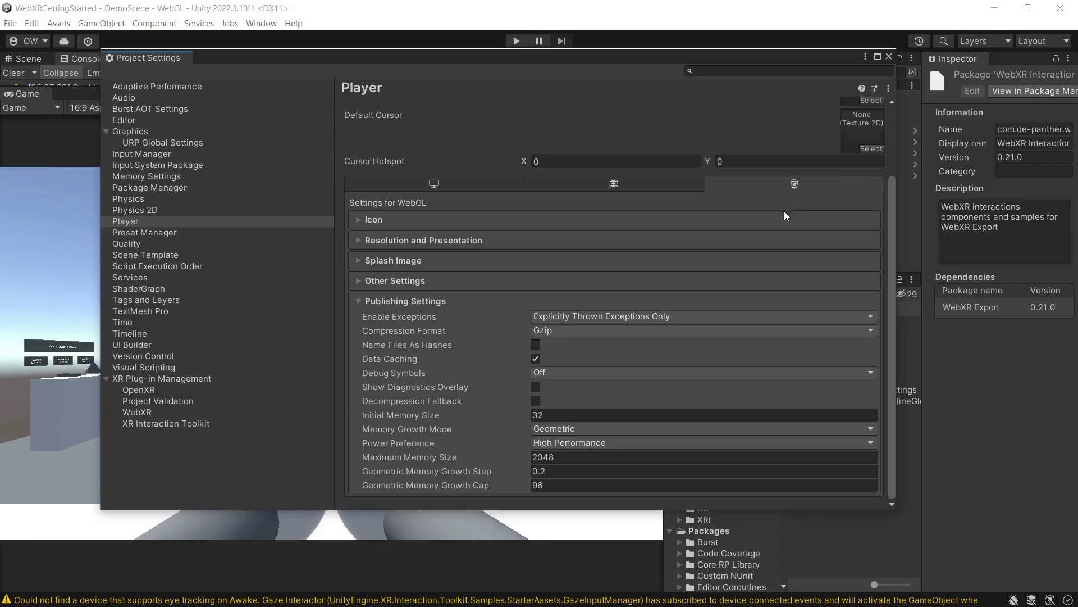
click(611, 334)
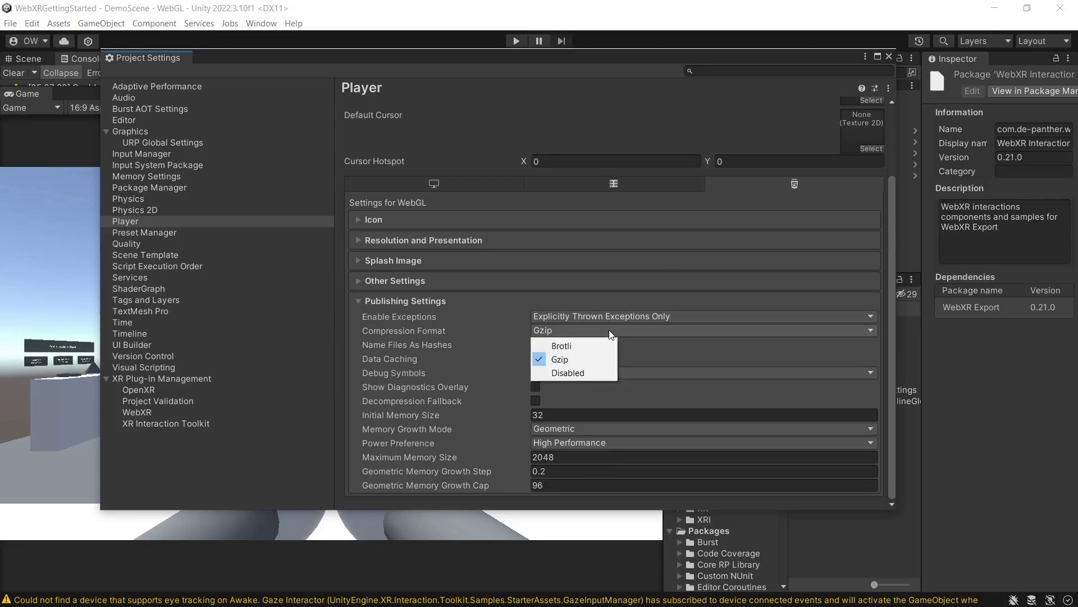
click(584, 372)
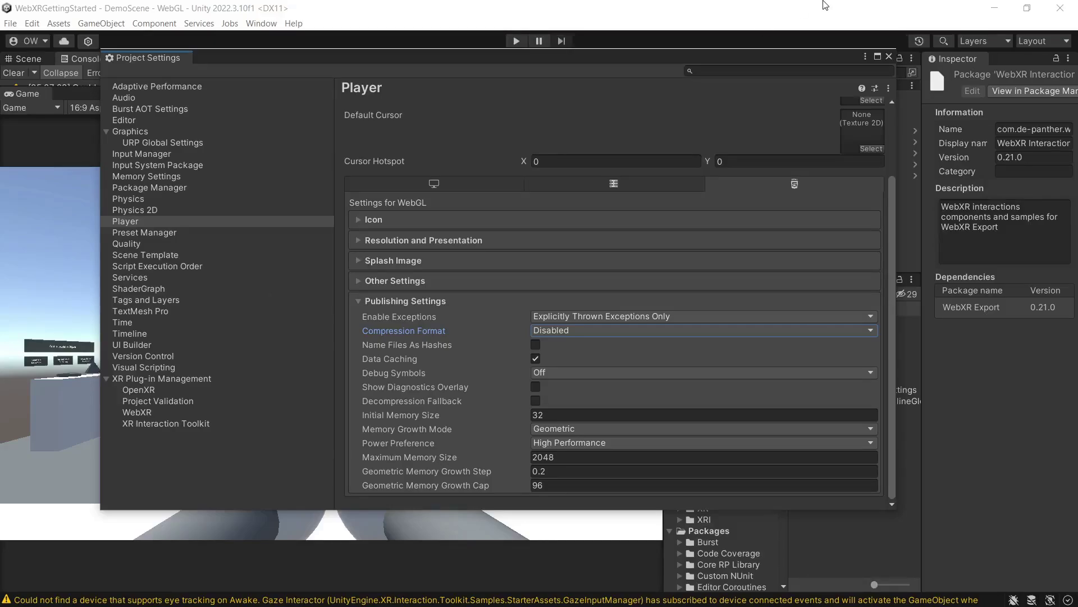
click(889, 56)
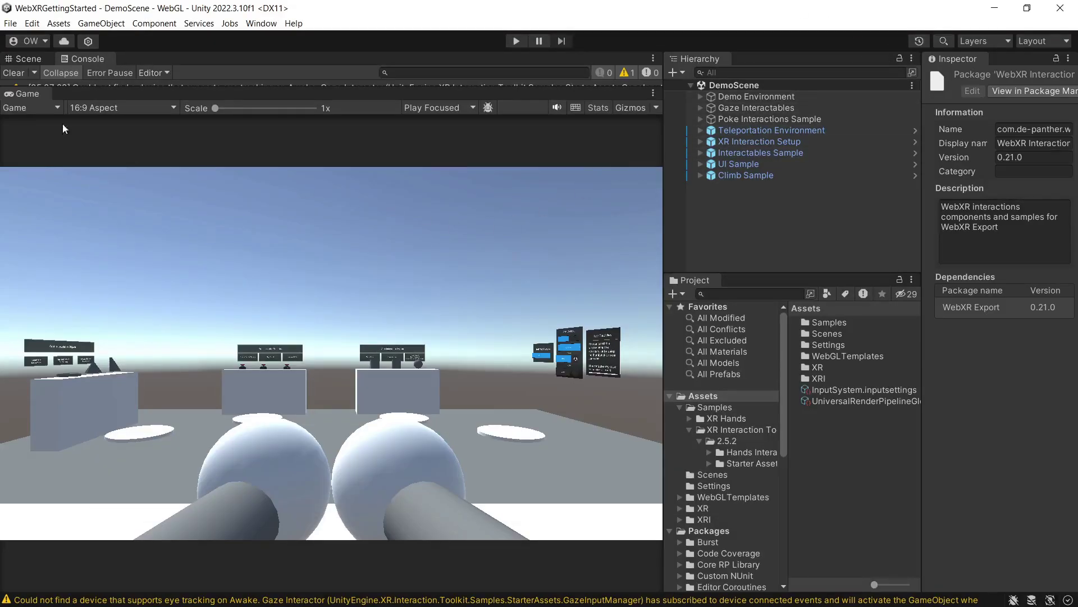
Set the WebGL build's texture compression to ASTC, keep code optimization at Shorter Build Time, and build the project.
click(11, 23)
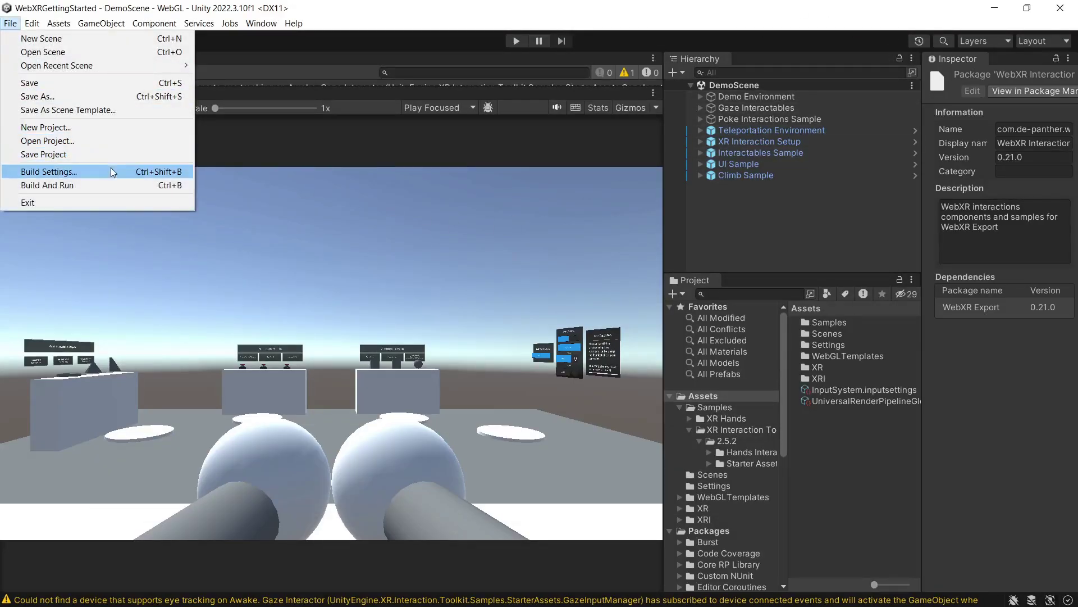
click(112, 172)
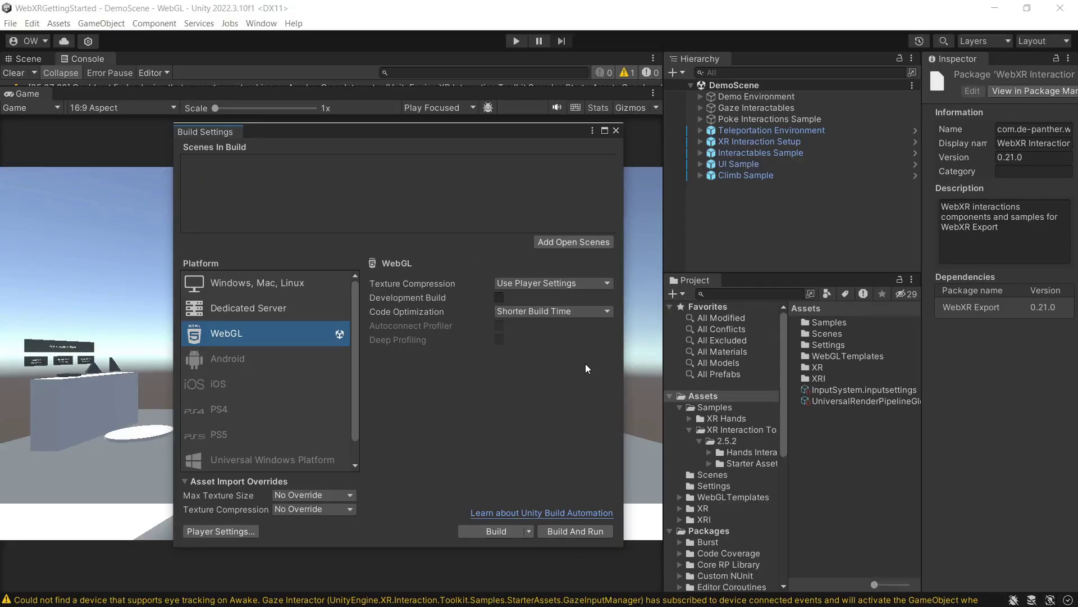
click(571, 278)
click(538, 325)
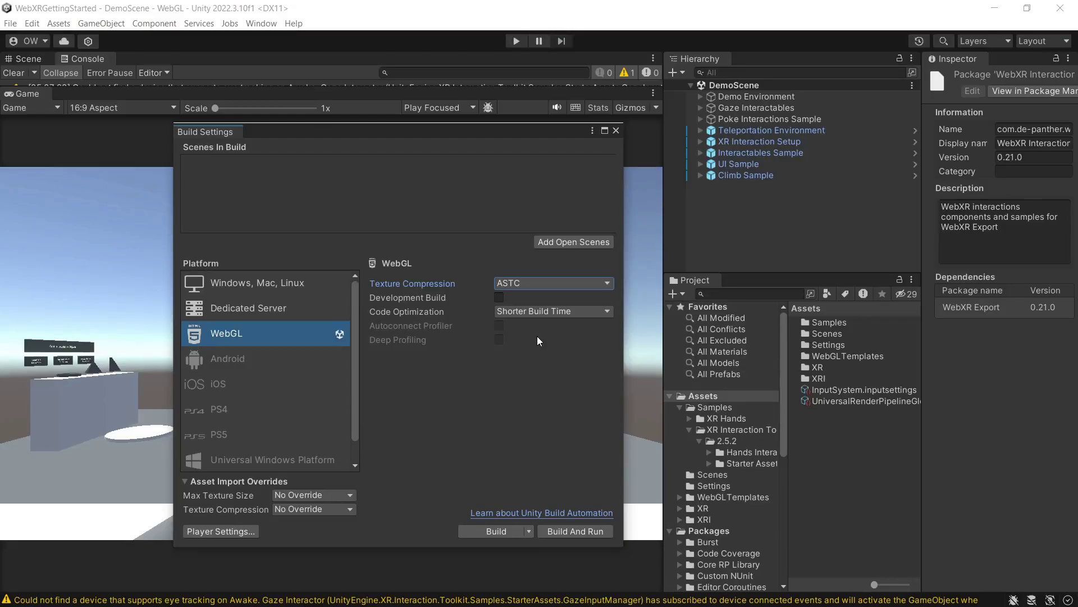
click(514, 310)
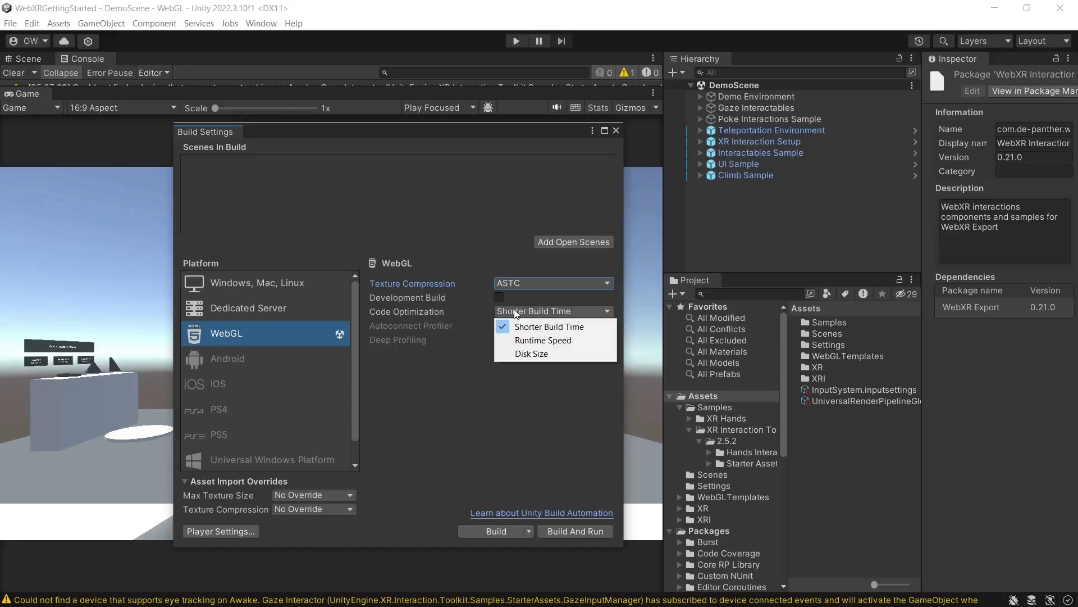
click(451, 367)
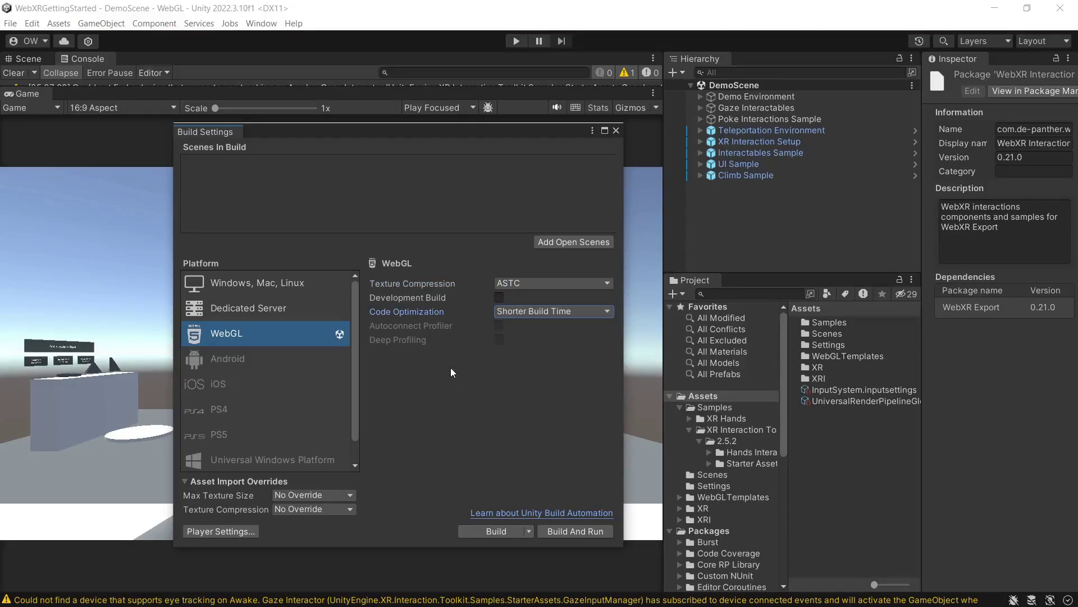
click(486, 528)
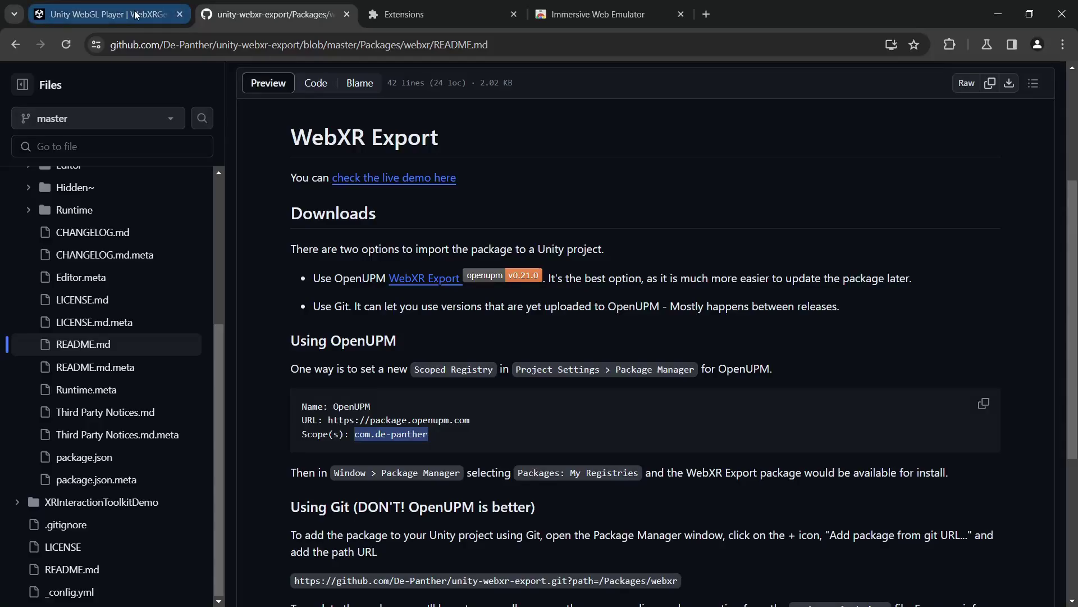
Review the WebGL player running at localhost:8080, the installed Chrome extensions, and the Immersive Web Emulator's Chrome Web Store page.
click(135, 15)
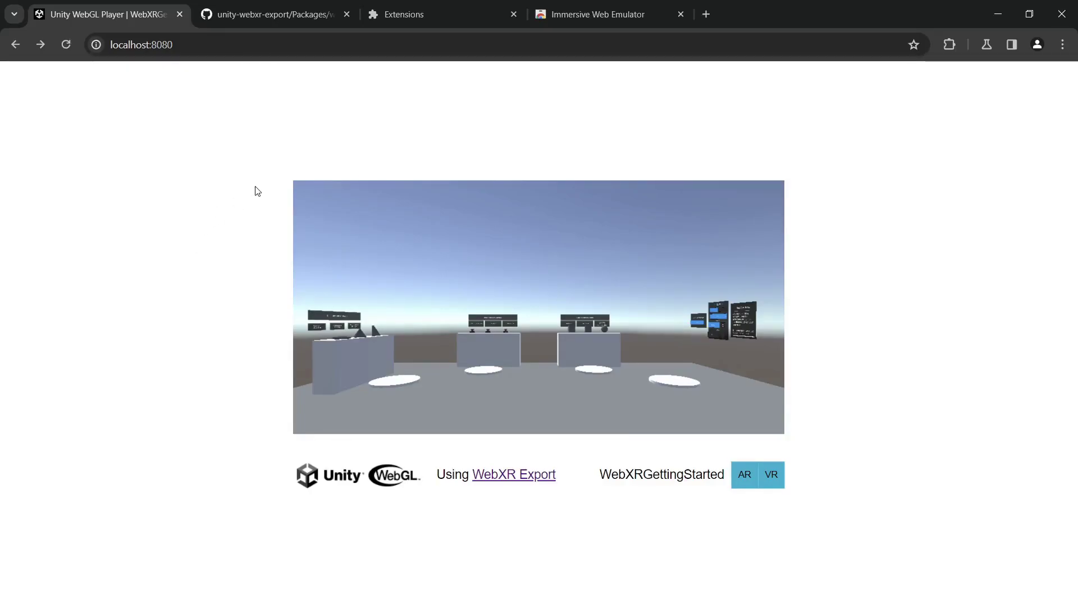
click(414, 13)
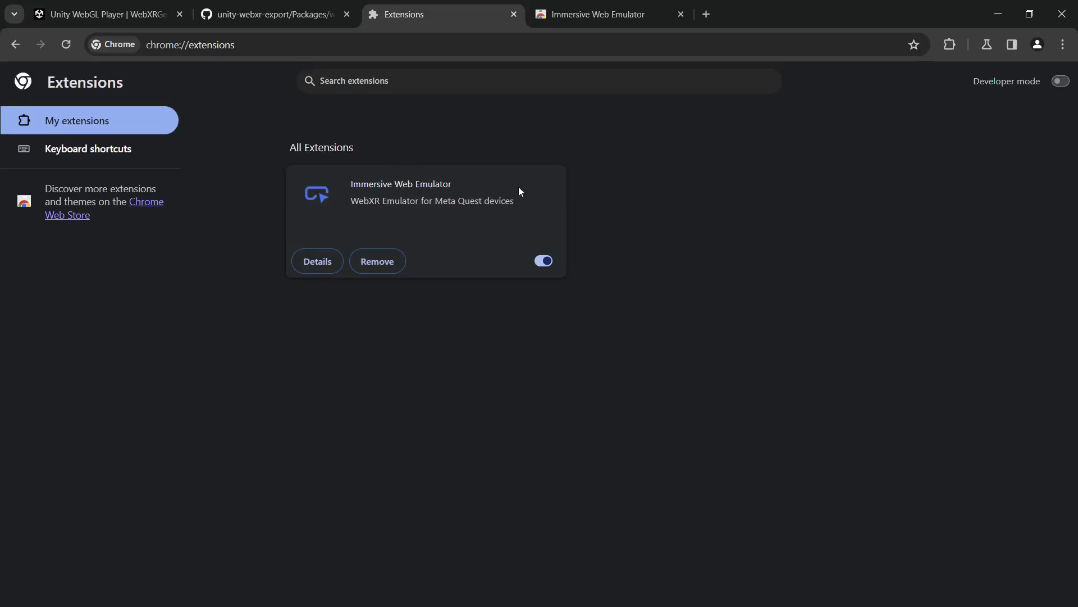
click(594, 23)
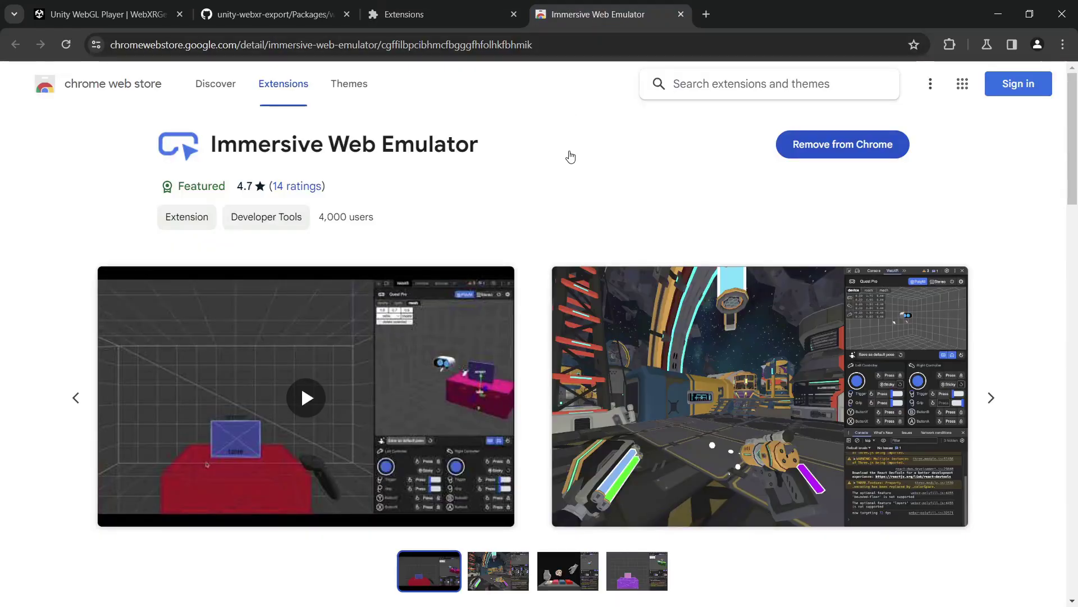
scroll(570, 157, down, 1)
scroll(551, 202, down, 3)
scroll(532, 248, up, 4)
click(416, 14)
click(84, 12)
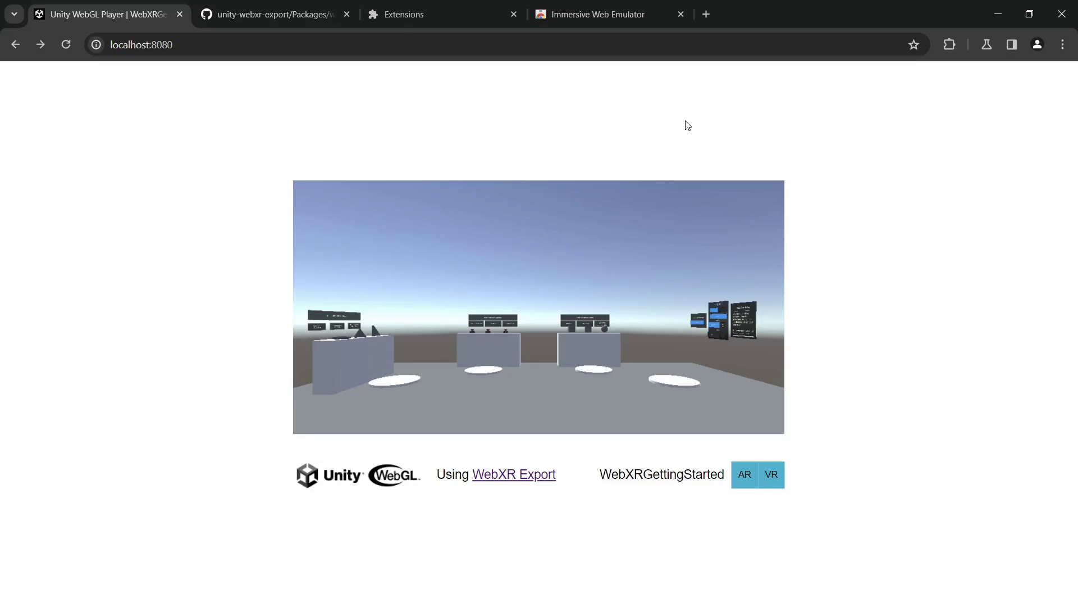
Open the browser's developer tools on the WebGL player page and display the WebXR emulator with its device view slightly rotated.
click(1064, 45)
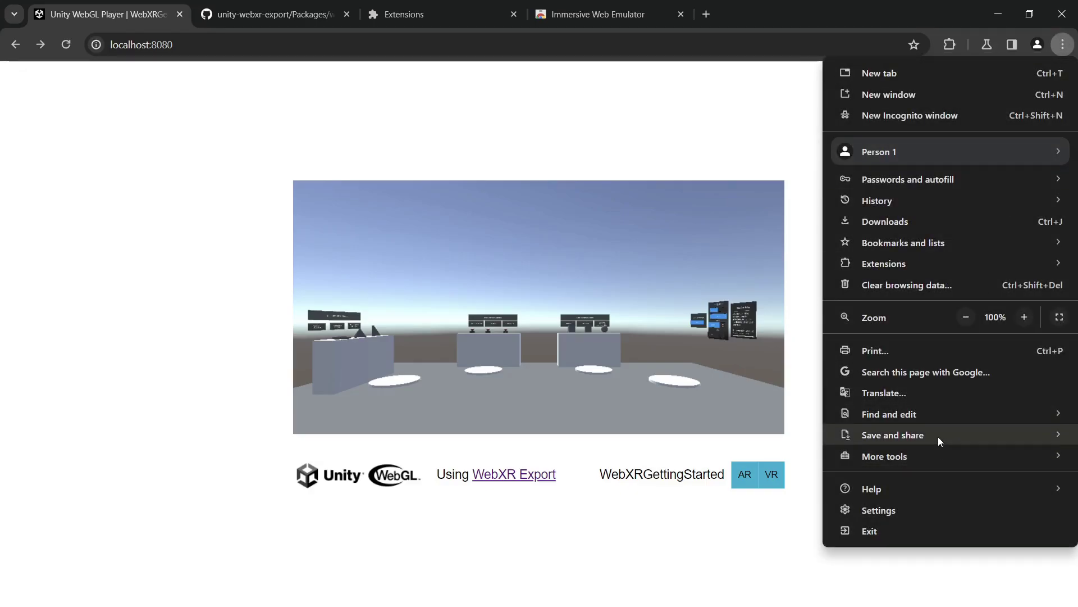
mouse_move(946, 454)
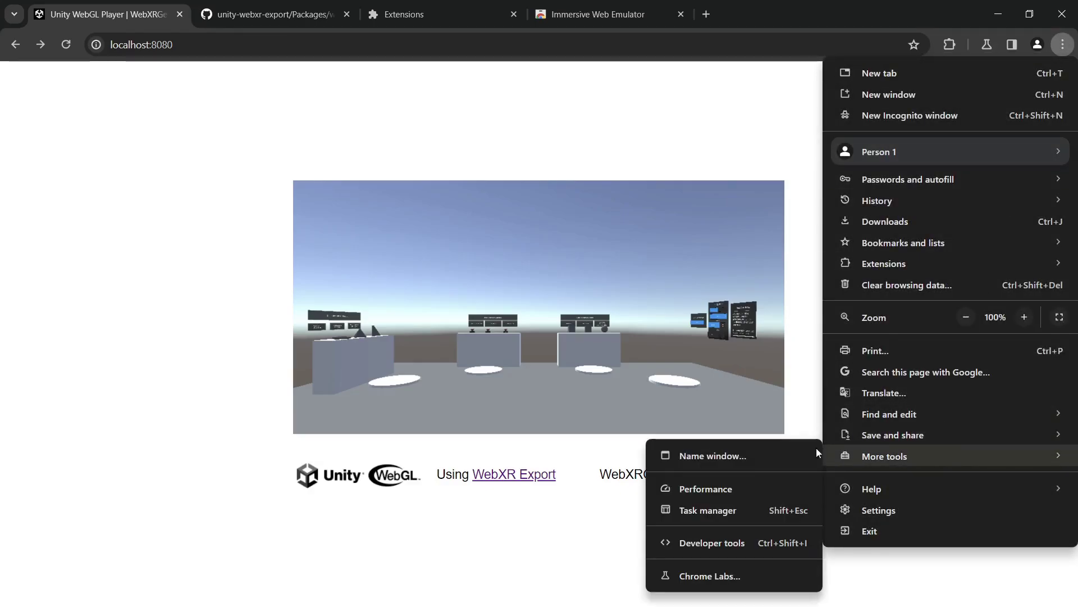
click(749, 542)
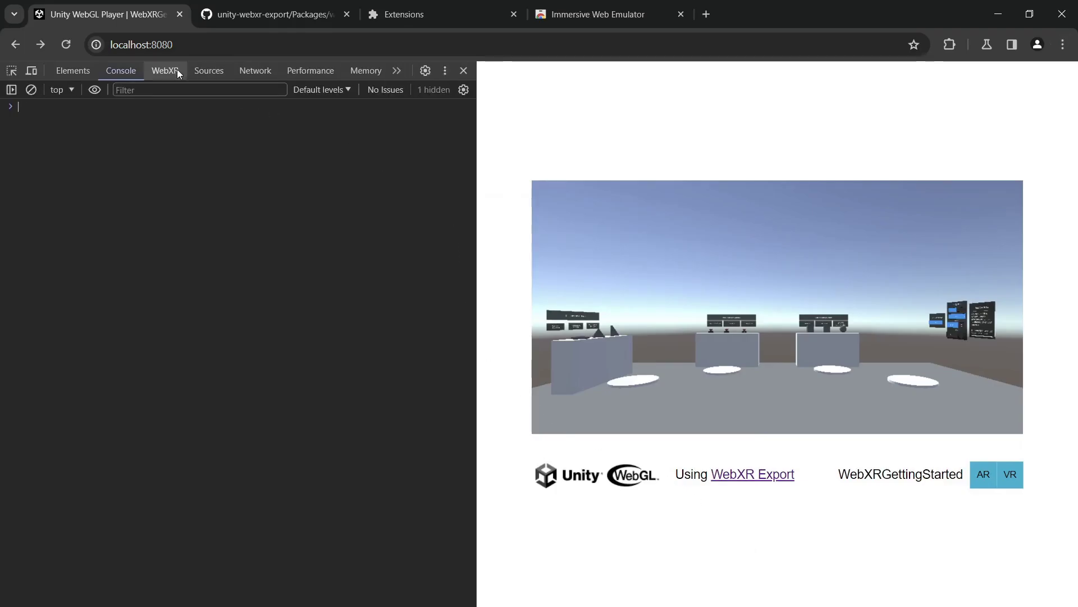
click(174, 71)
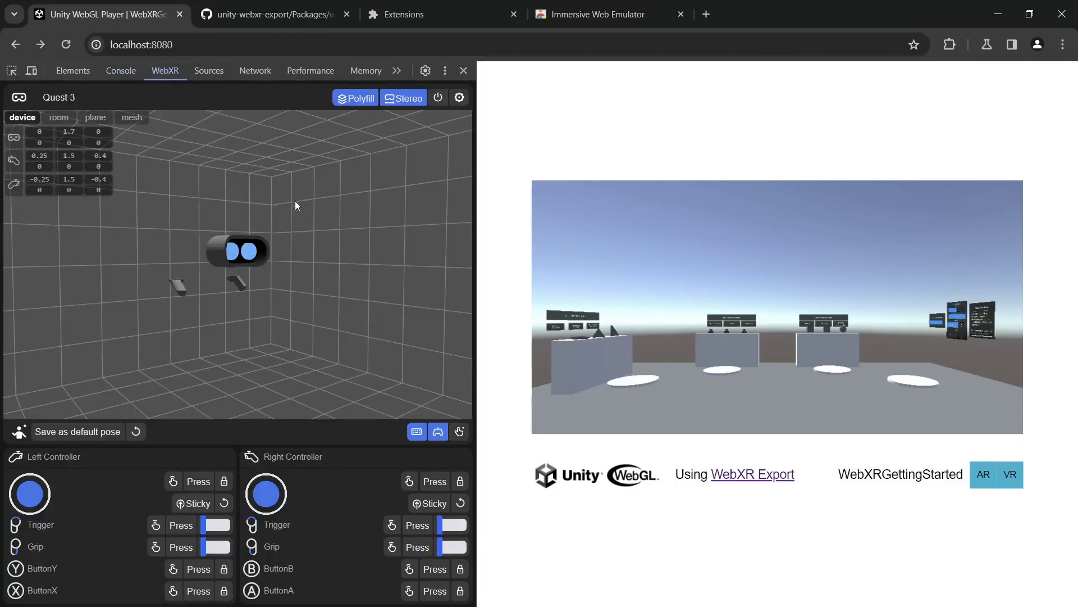
drag(269, 192, 252, 185)
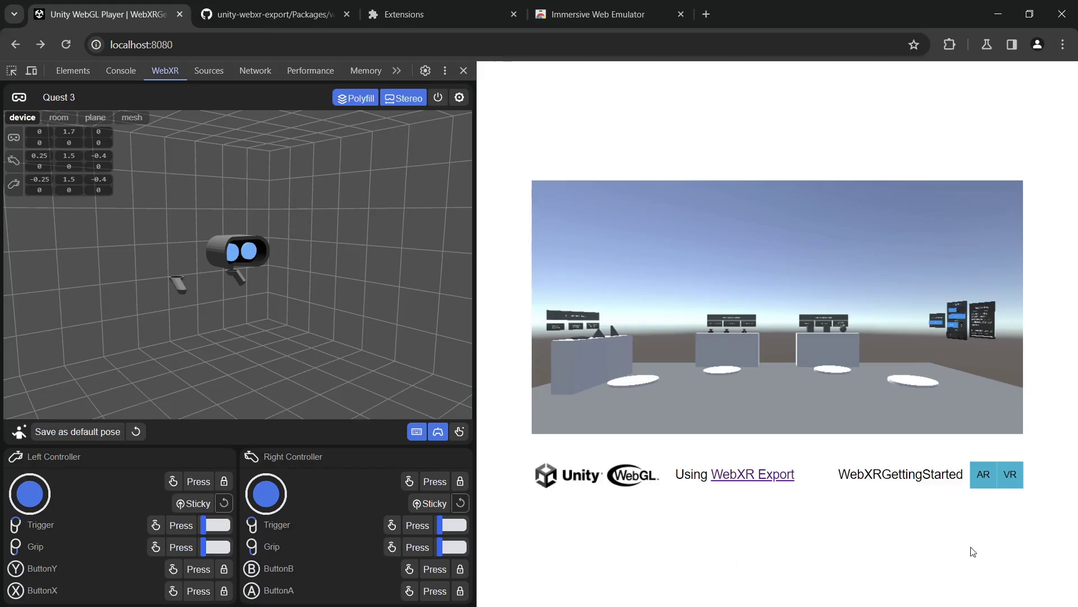
Enter VR in the player, move the emulated headset to about Y 1.78 and Z 0.08, and exit the VR session.
click(1016, 480)
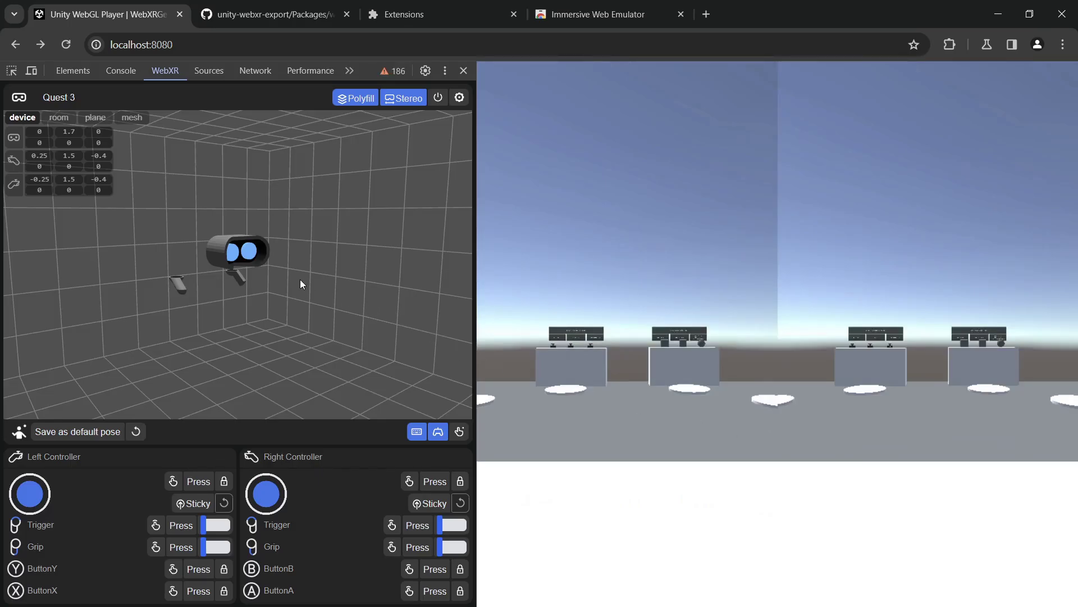
click(233, 250)
drag(261, 251, 272, 257)
drag(244, 210, 244, 197)
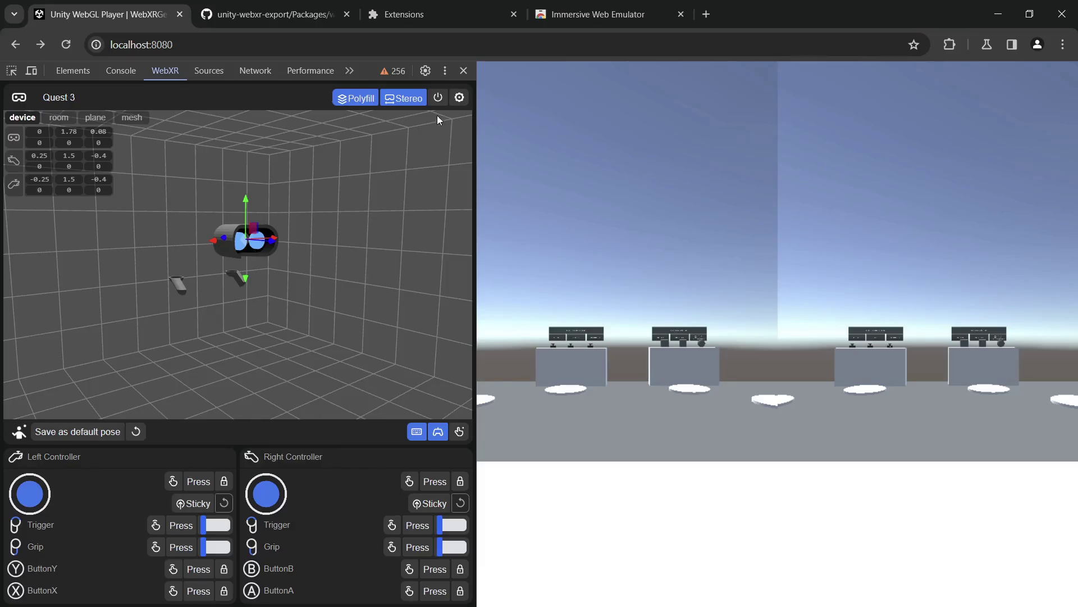
click(438, 100)
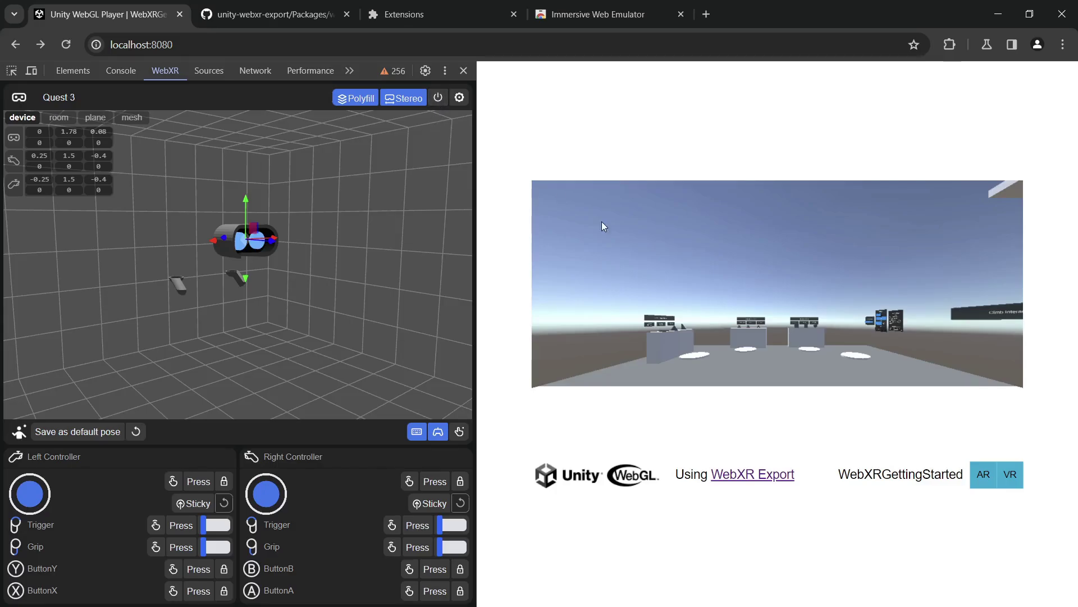
Re-enter VR, lower the right controller to about Y -0.07, move the left to about X 0.09, Y -0.01, and exit the session.
click(1011, 477)
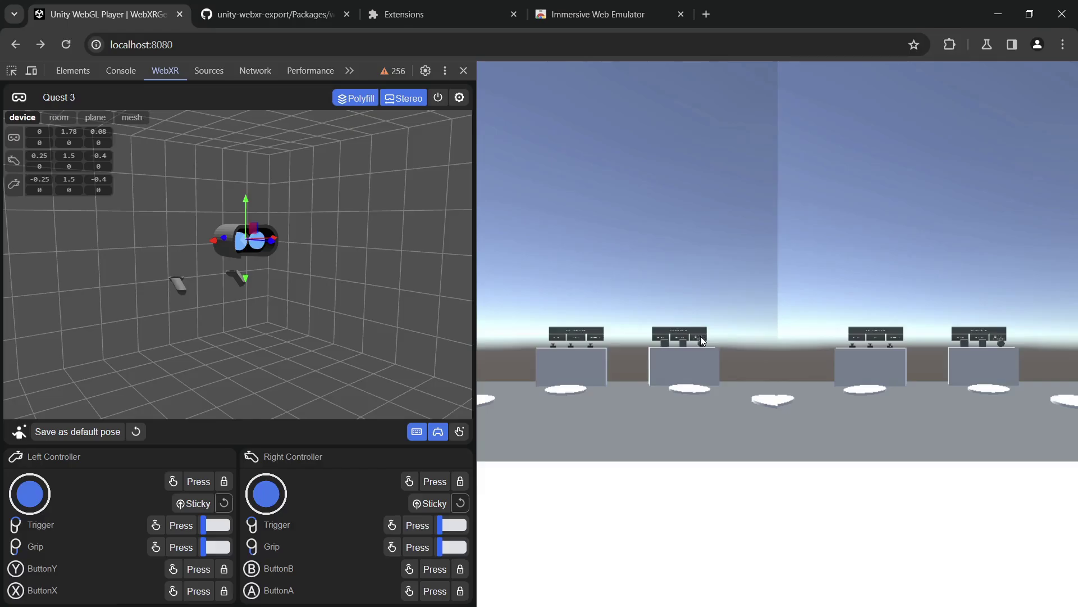
click(174, 285)
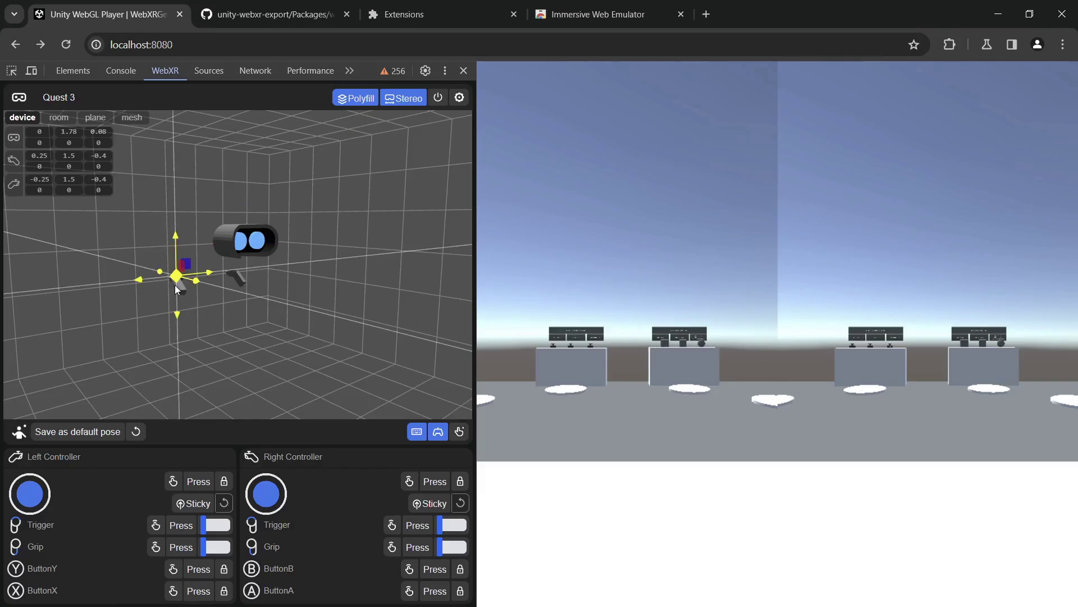
drag(177, 247, 188, 354)
click(238, 277)
drag(235, 239, 252, 416)
click(178, 371)
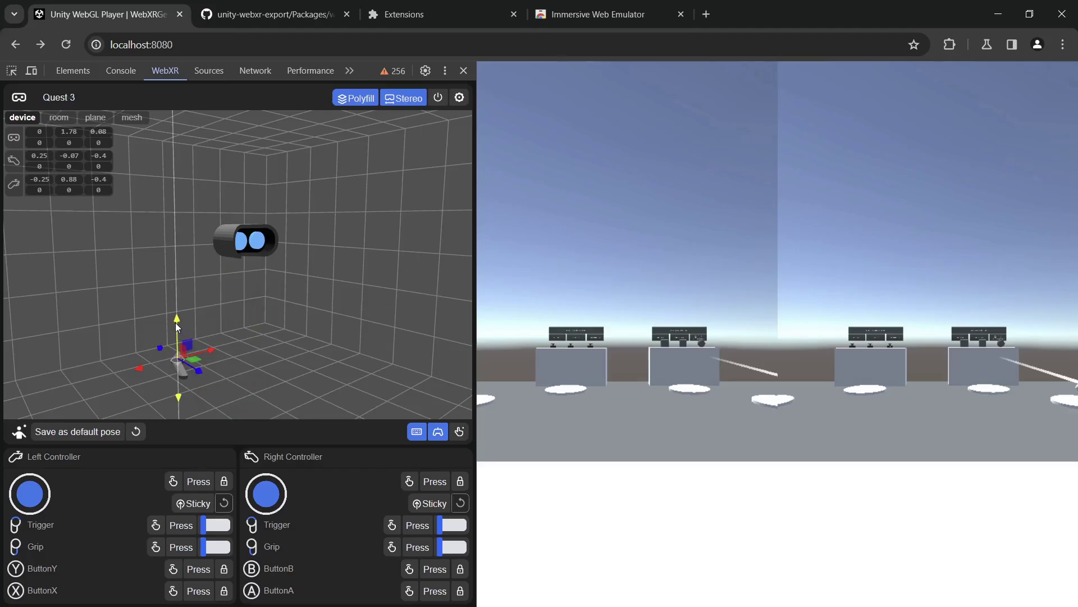
drag(139, 360, 248, 420)
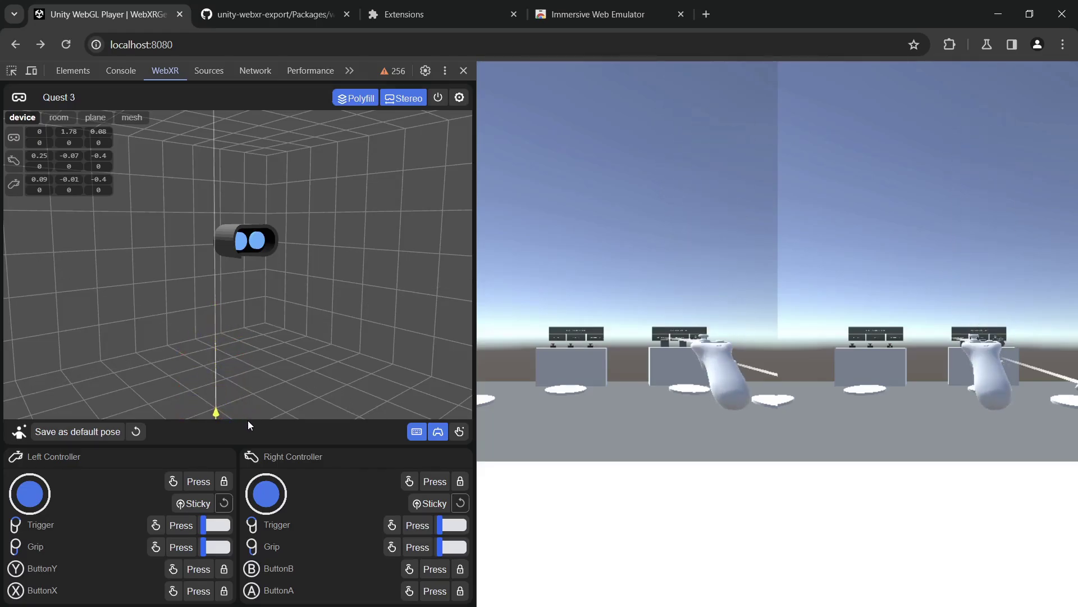
click(439, 98)
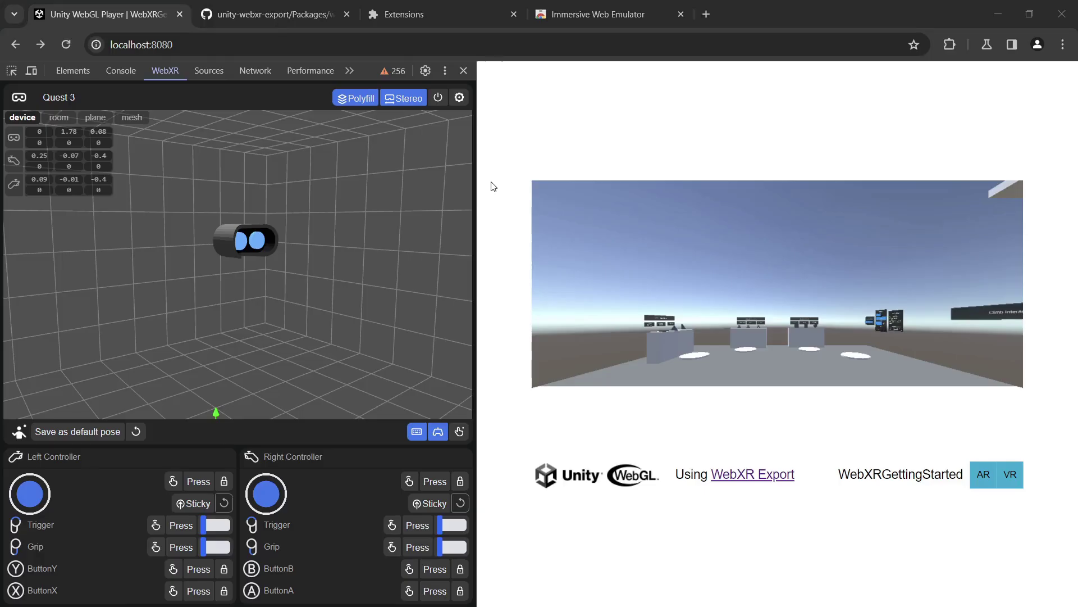
Switch to the Unity editor, select XR Interaction Setup in the scene, and widen the Hierarchy and Inspector.
key(alt+Tab)
click(617, 129)
click(731, 140)
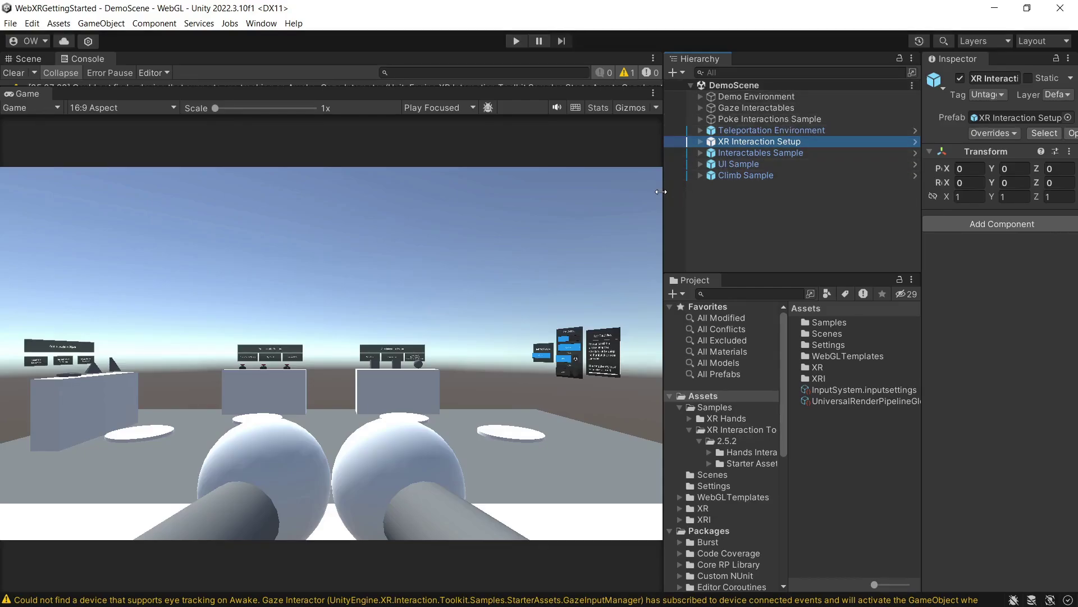
drag(663, 191, 601, 182)
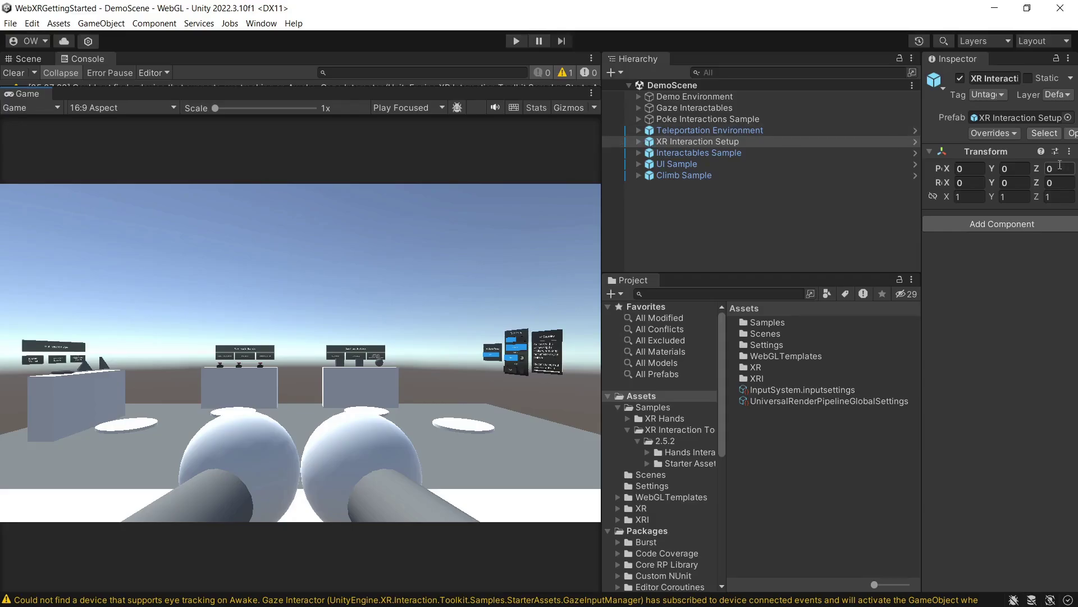
drag(922, 262, 851, 262)
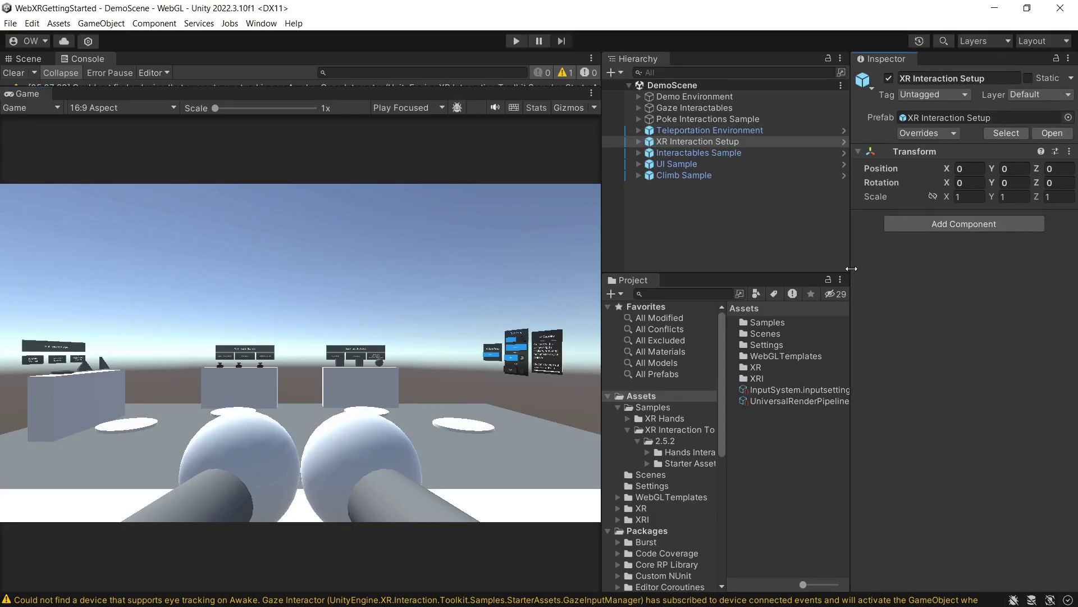
Set the Tracking Origin Mode of XR Origin (XR Rig), inside XR Interaction Setup, to Floor.
click(636, 143)
click(635, 143)
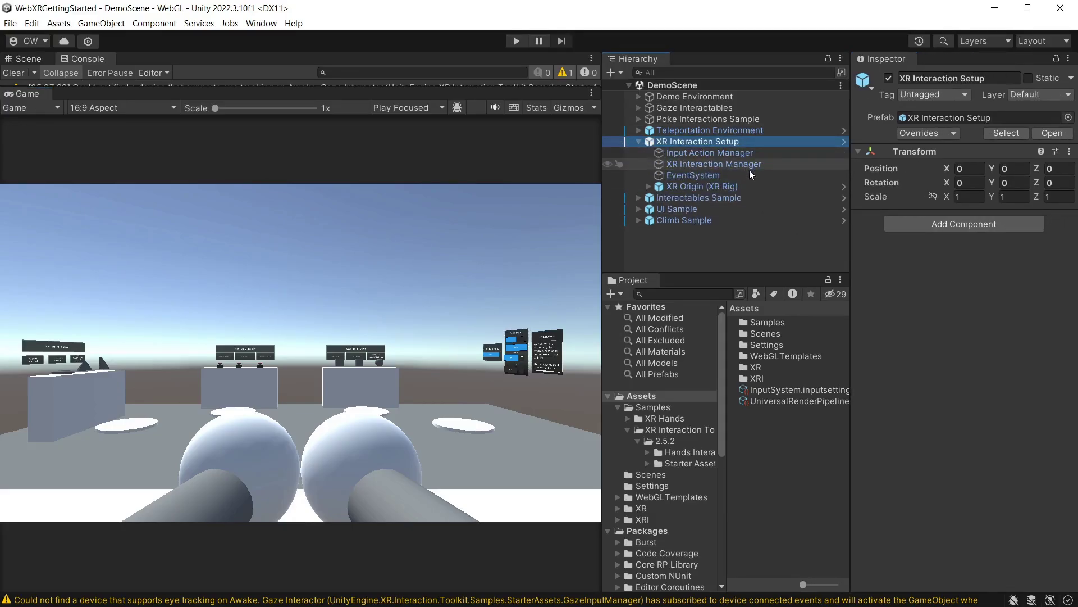
click(735, 187)
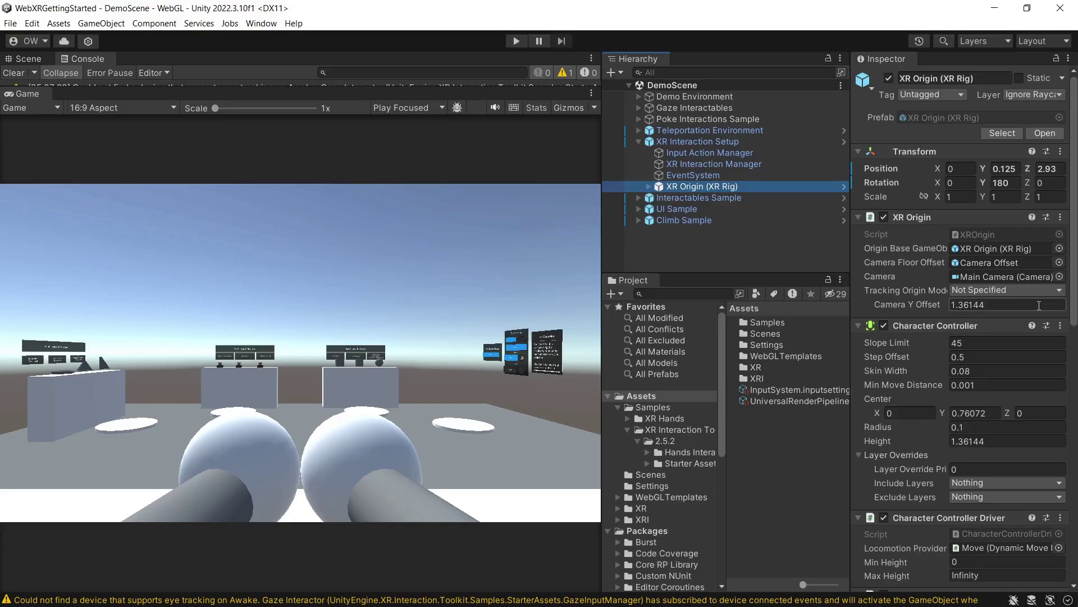
click(1016, 306)
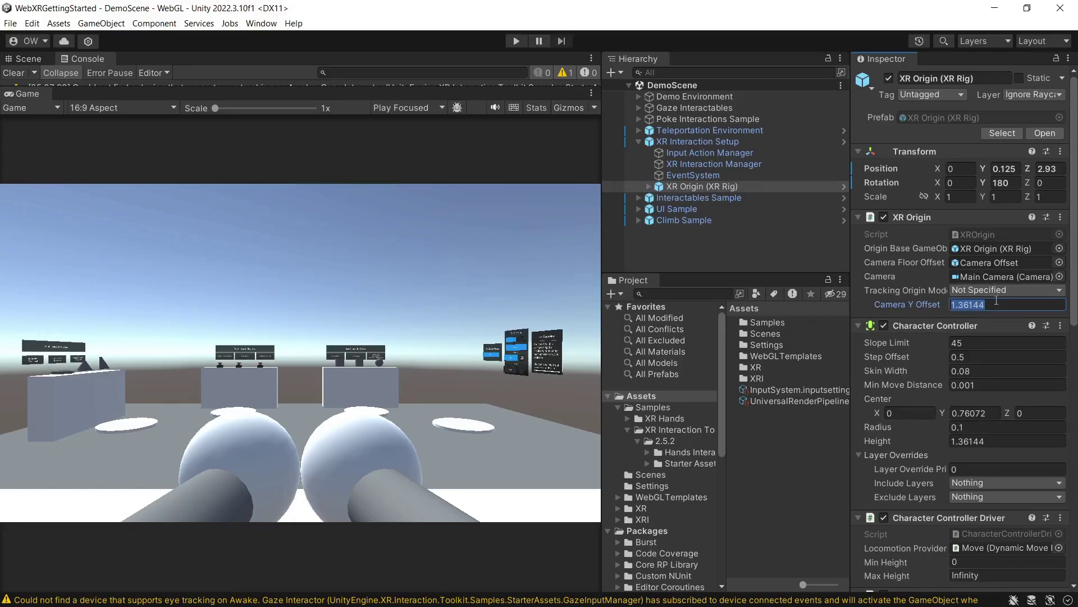
click(1001, 290)
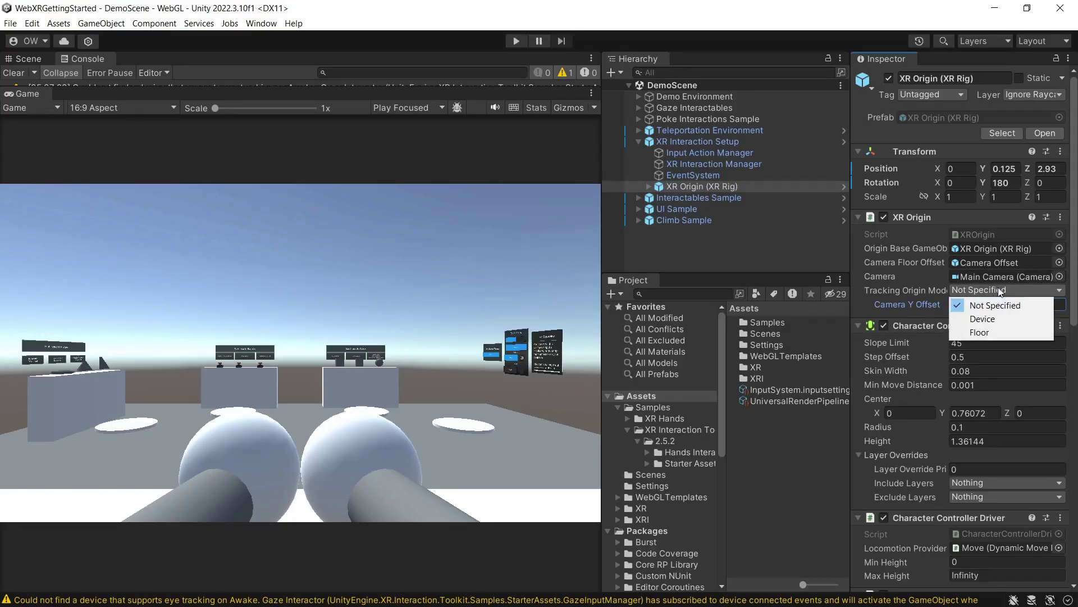
click(998, 333)
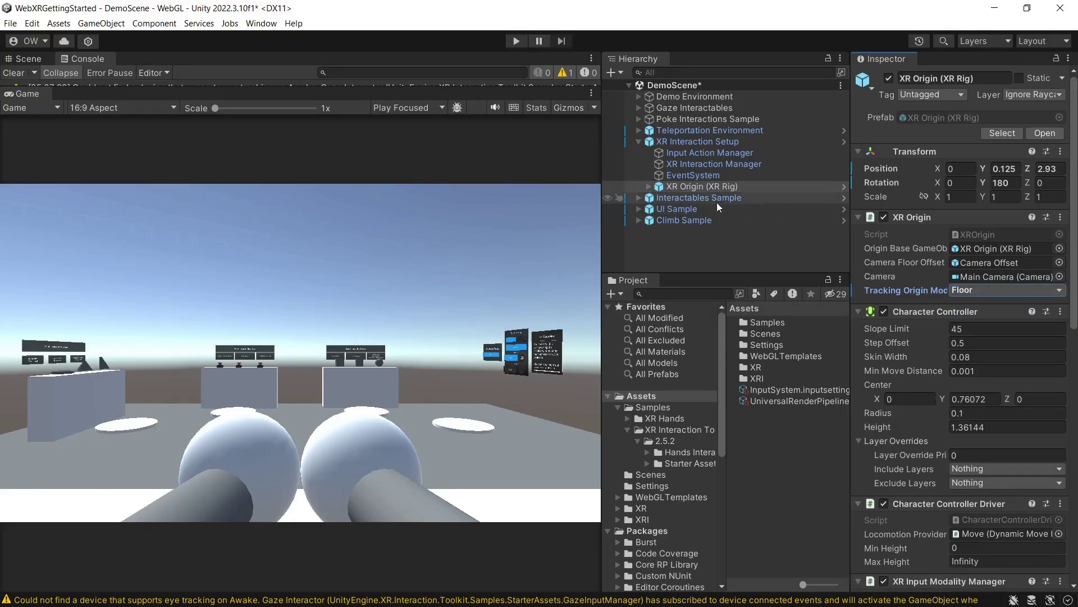
Copy the Y position value of the XR rig's Camera Offset and set that Y position to 0.
click(648, 186)
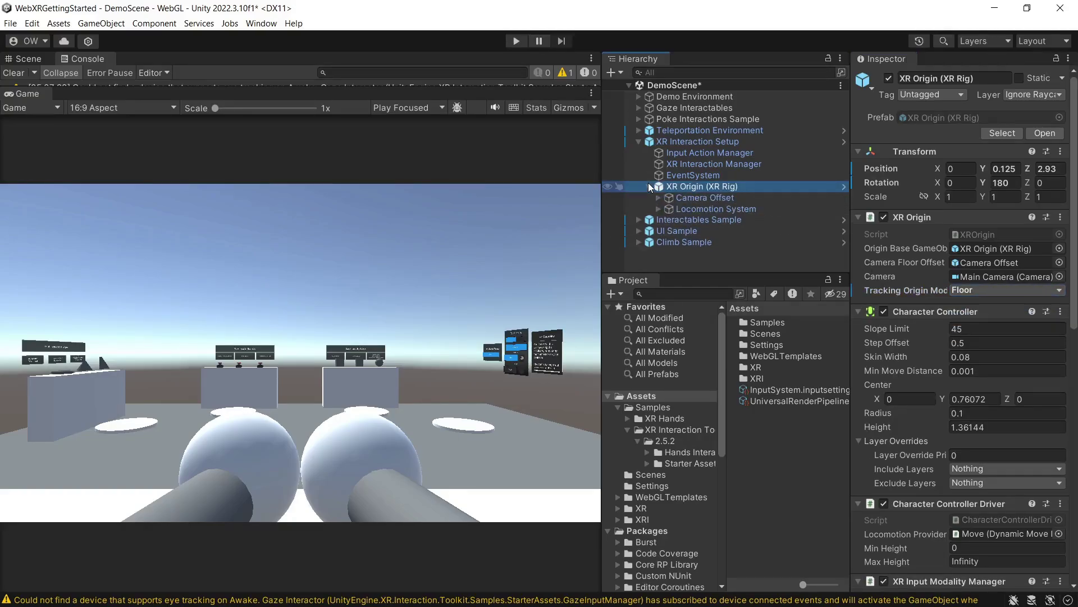
click(706, 199)
click(1015, 132)
key(ctrl+c)
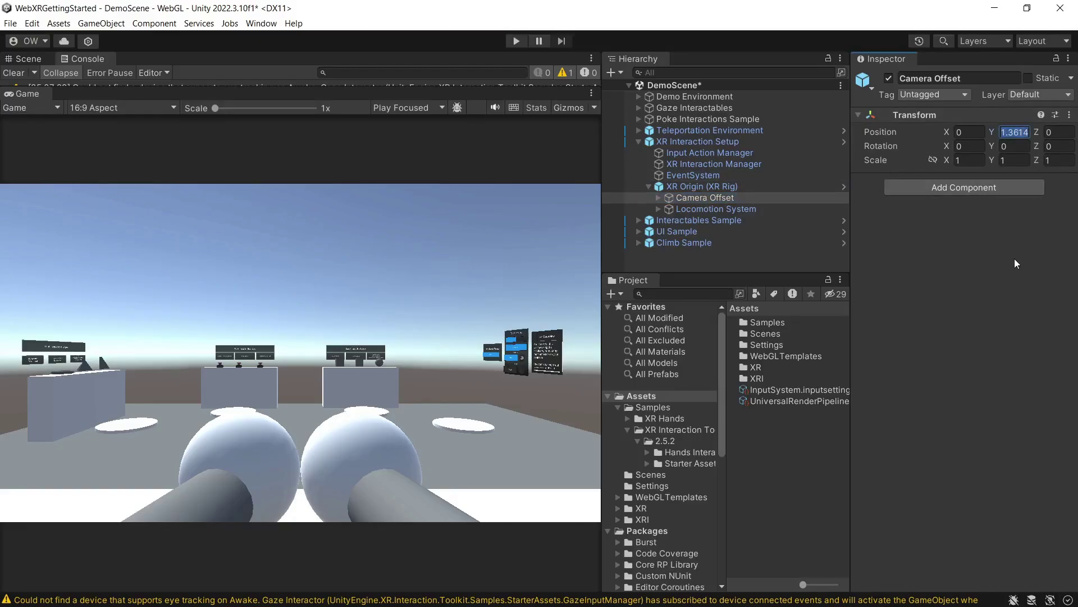
text(0)
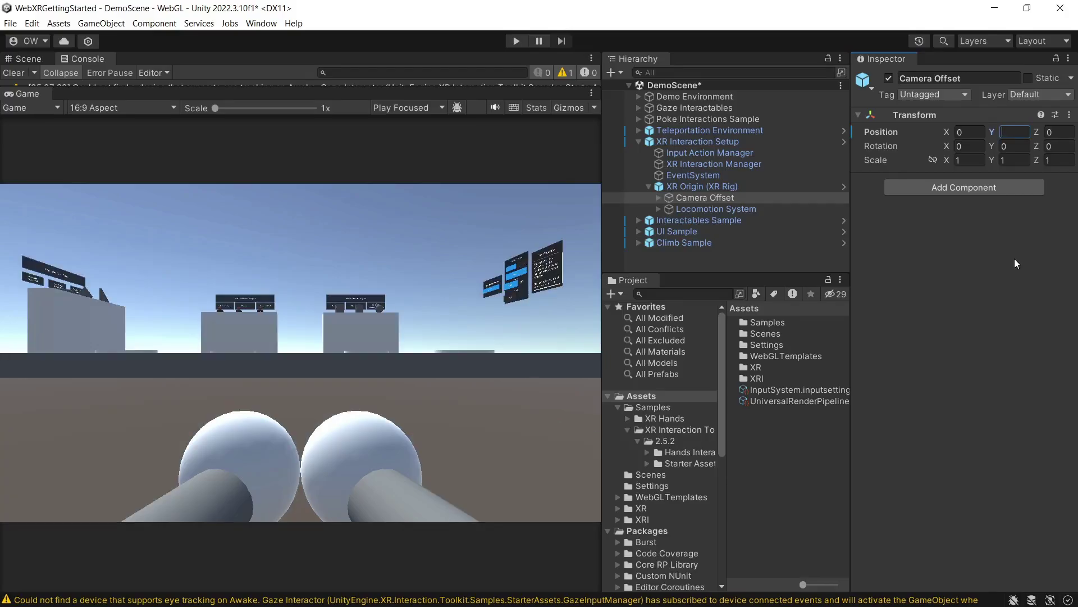
key(Return)
Paste the copied 1.3614 as the Y position of the Main Camera under Camera Offset.
click(656, 197)
click(710, 207)
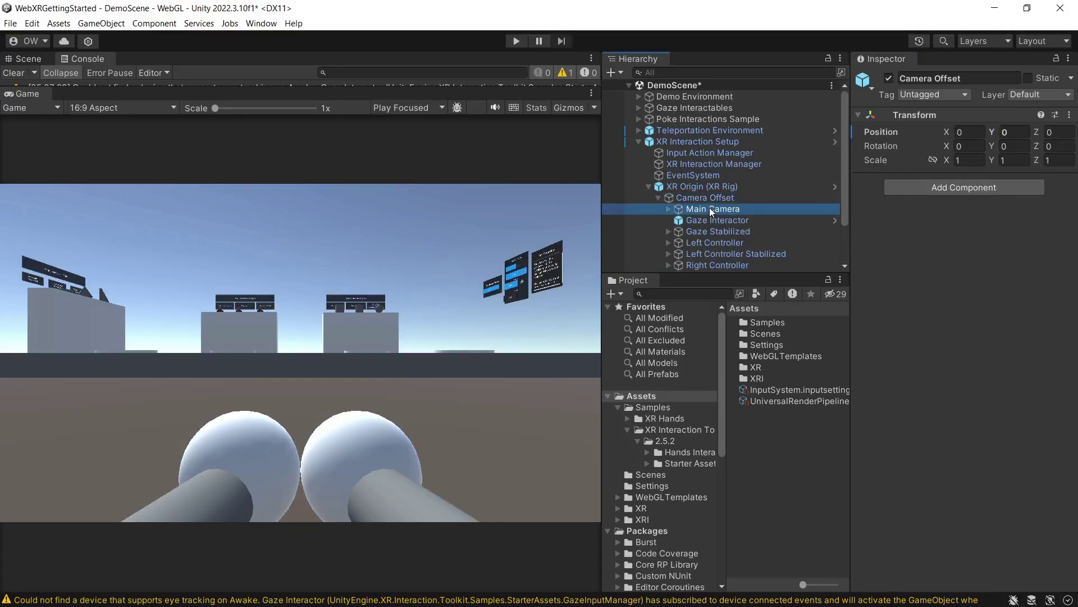
click(1008, 136)
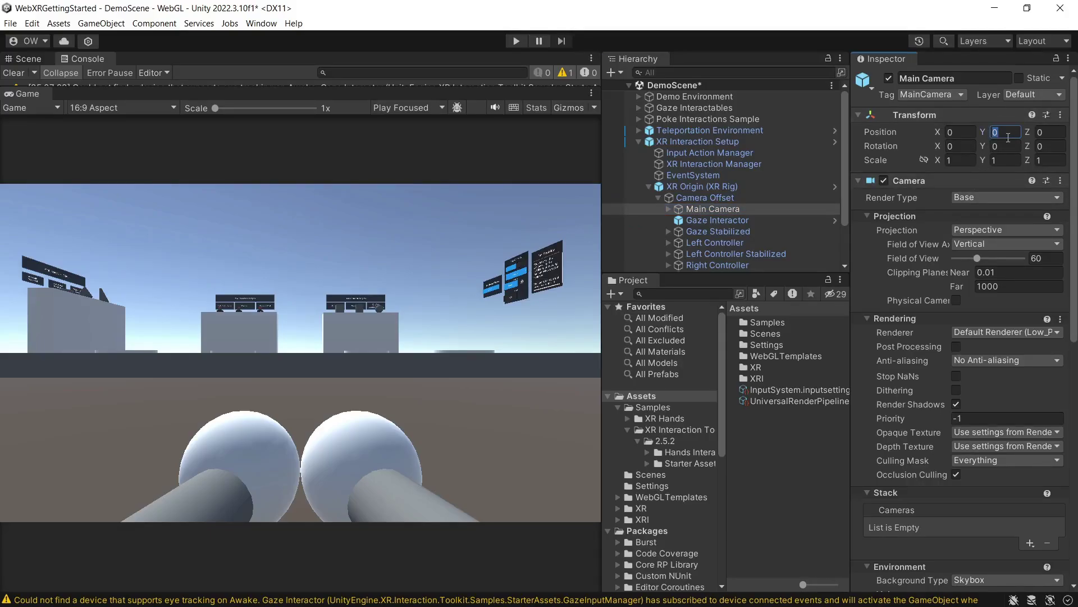
key(ctrl+v)
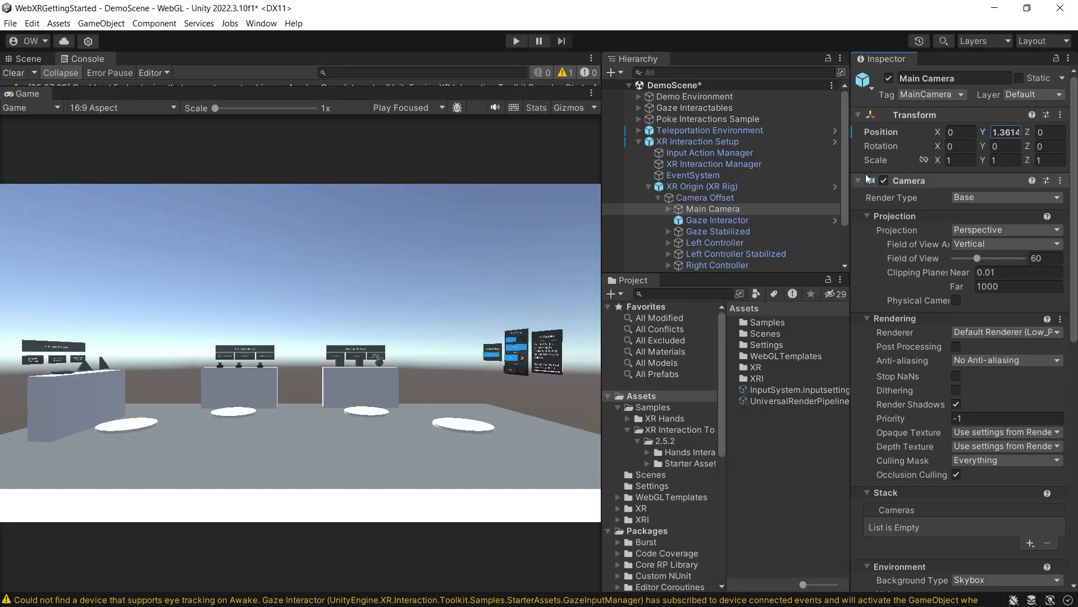
Replace the Main Camera's Tracked Pose Driver (Input System) component with the plain Tracked Pose Driver component.
scroll(963, 270, down, 10)
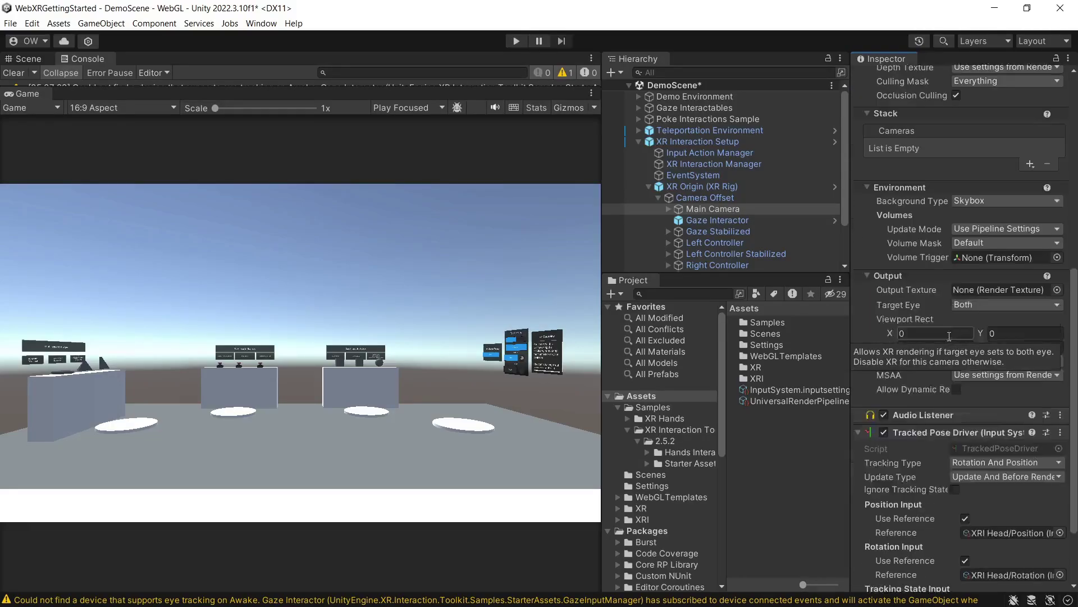
scroll(949, 336, down, 4)
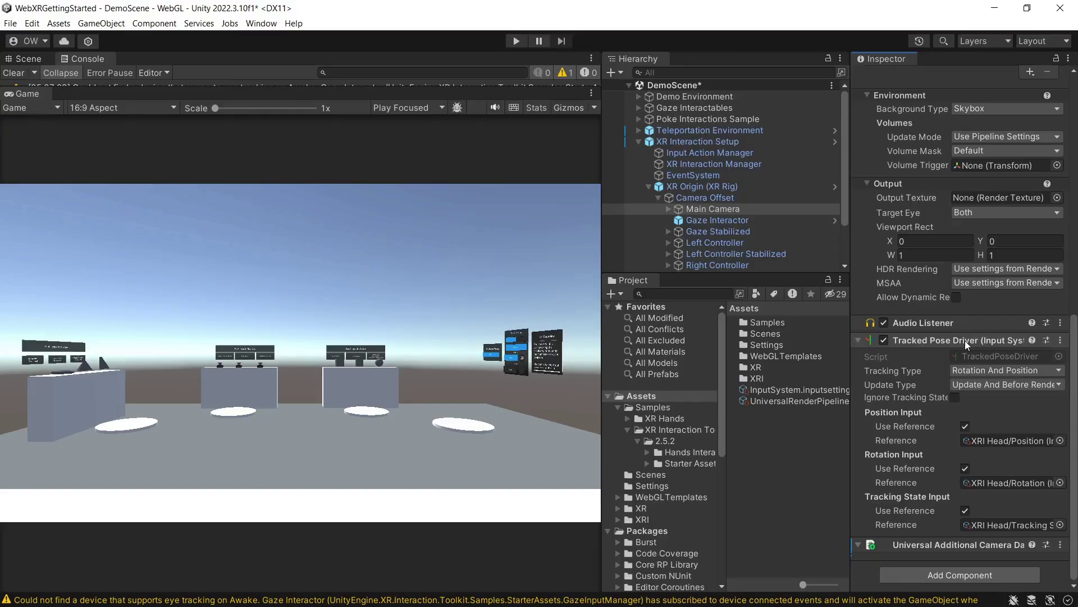
drag(850, 362, 784, 362)
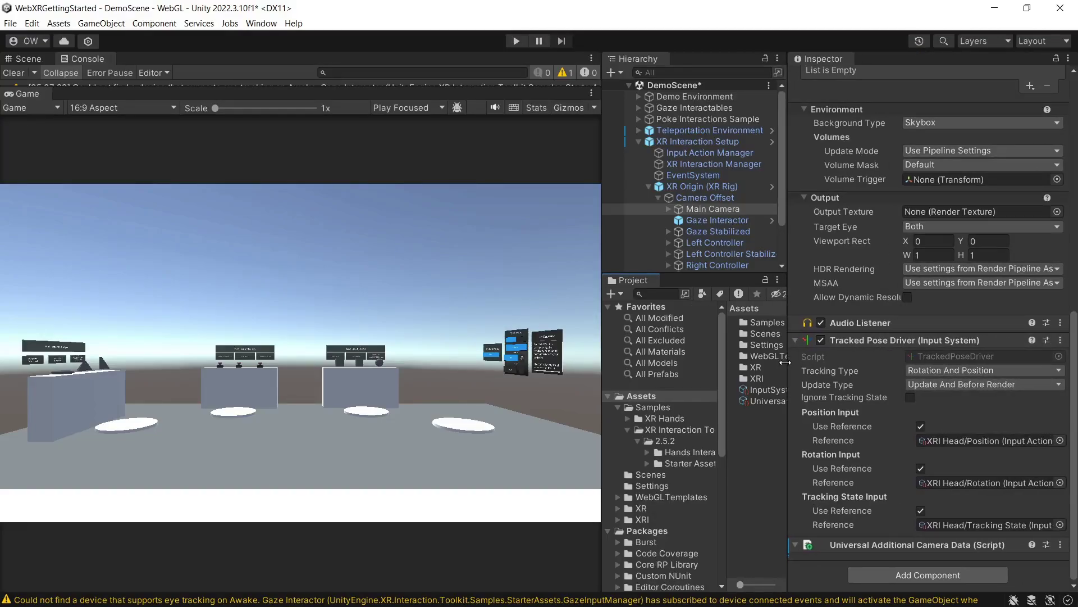
right_click(890, 339)
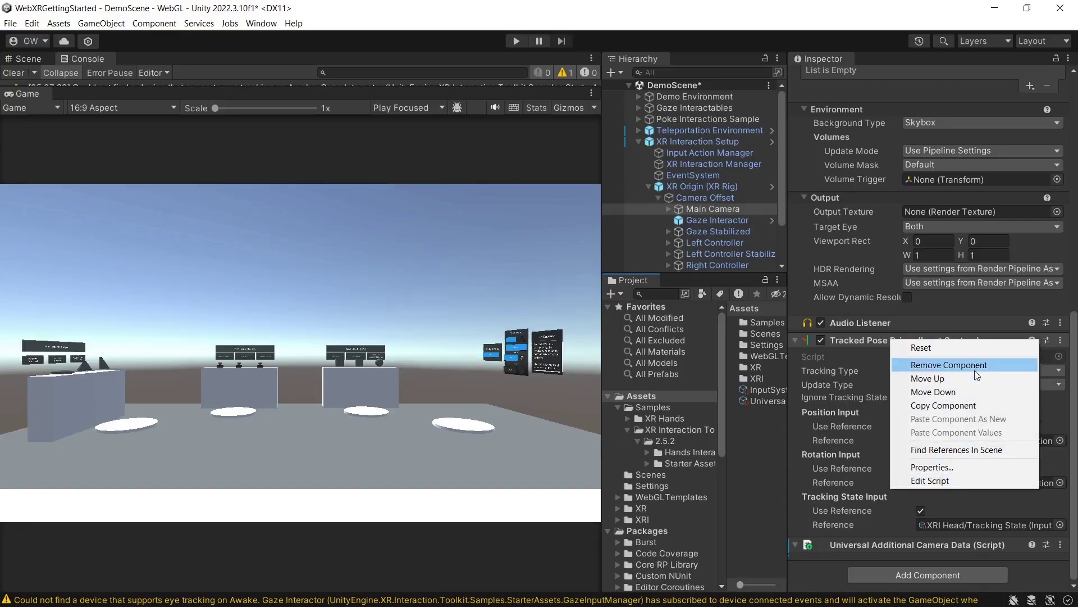
click(784, 2)
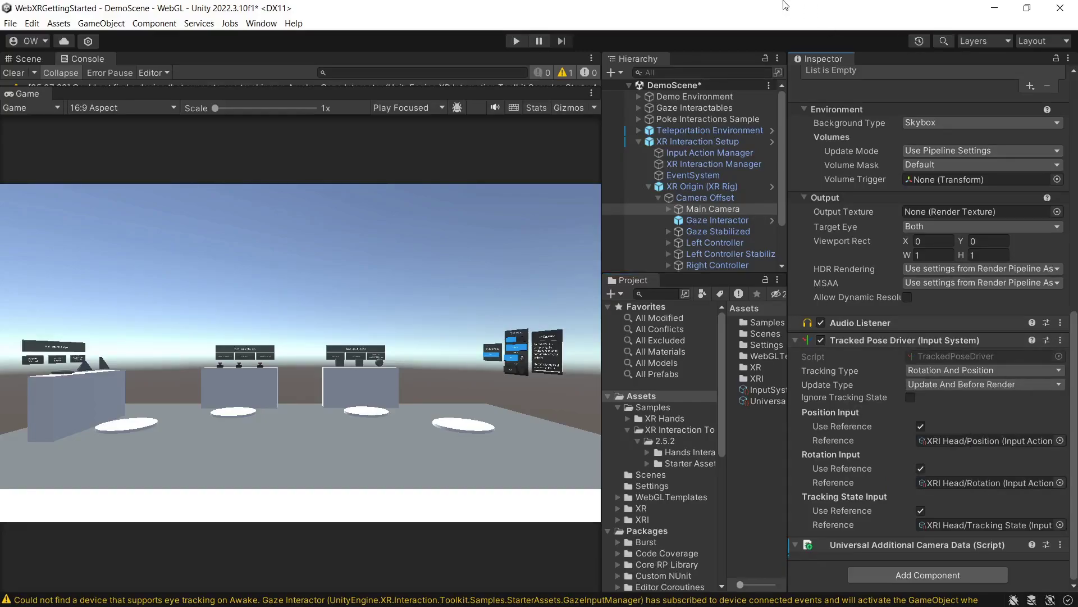
right_click(950, 341)
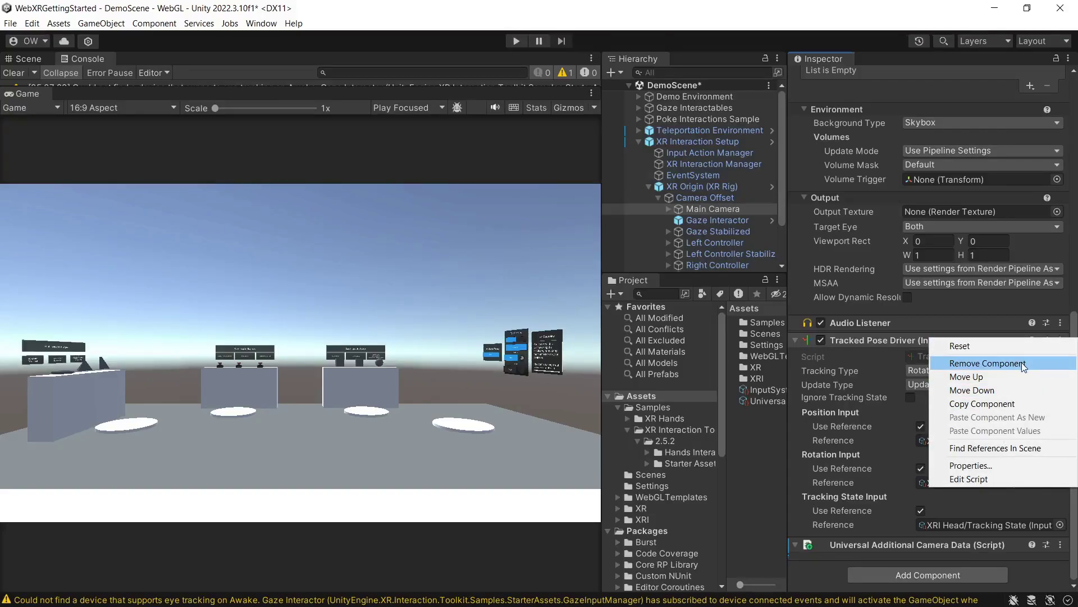
click(988, 363)
click(927, 577)
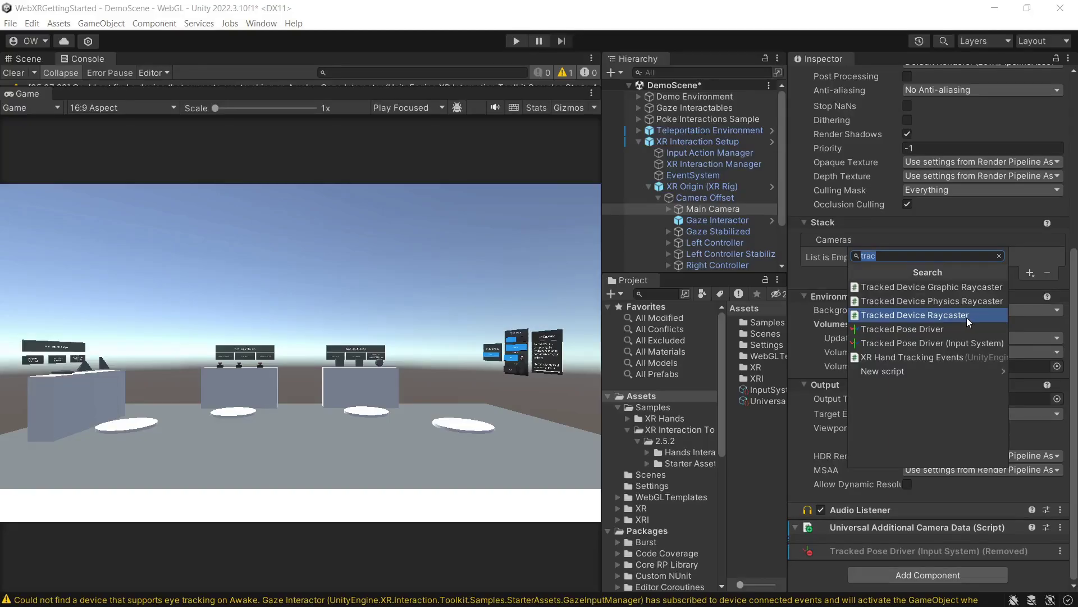
click(938, 329)
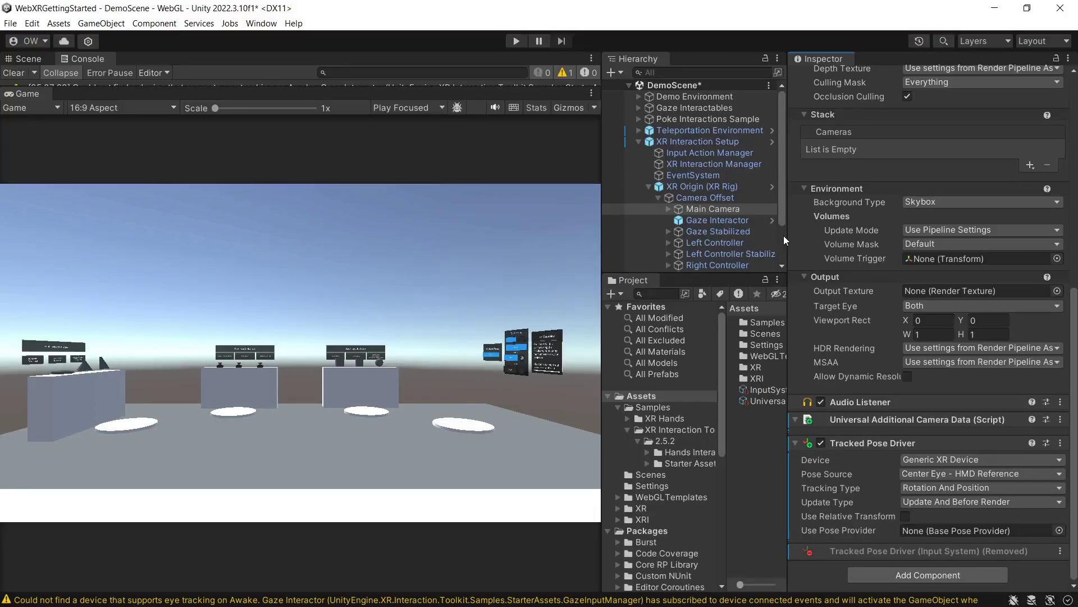
Save DemoScene and start a new WebGL build of the project.
click(32, 23)
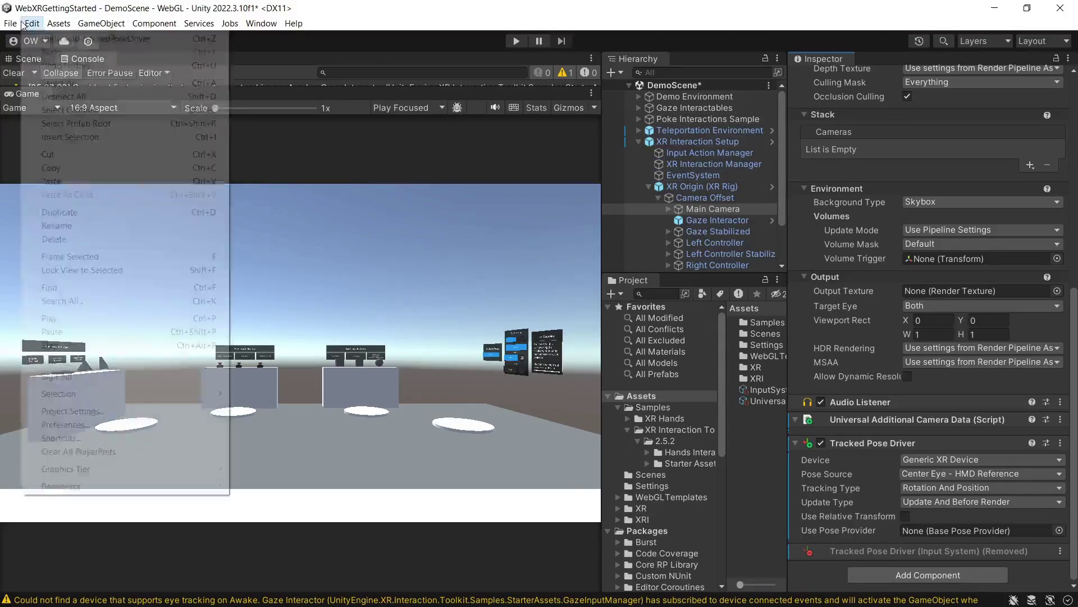
mouse_move(10, 23)
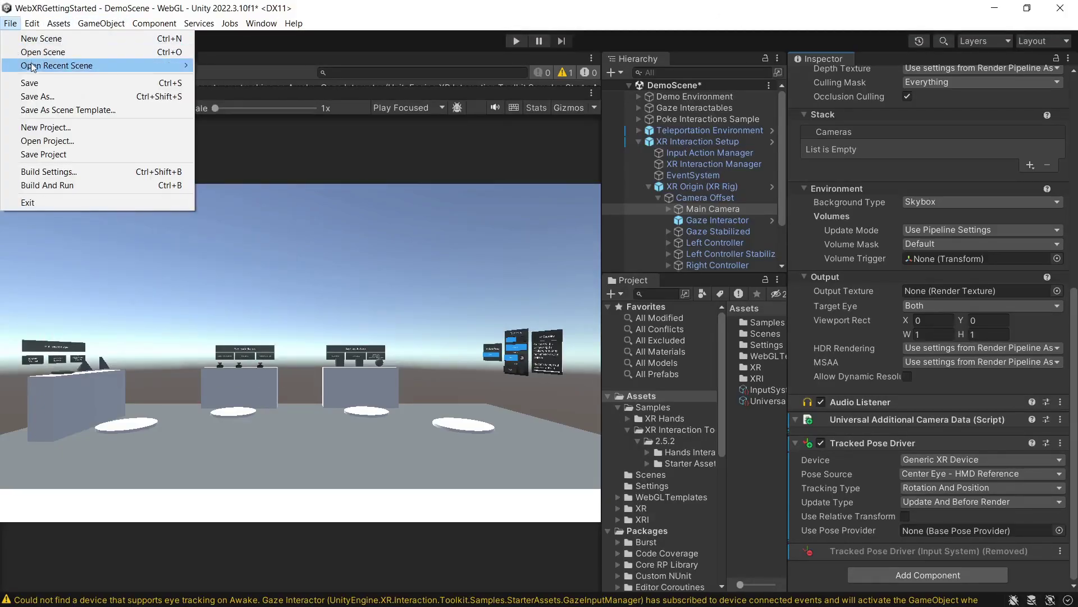
click(31, 82)
click(9, 25)
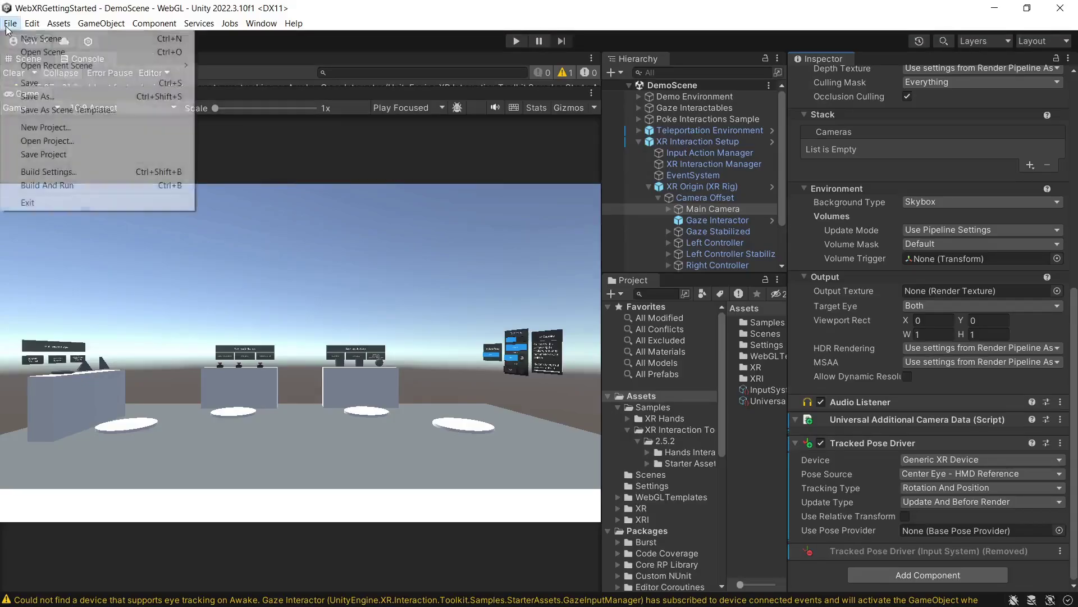
click(73, 172)
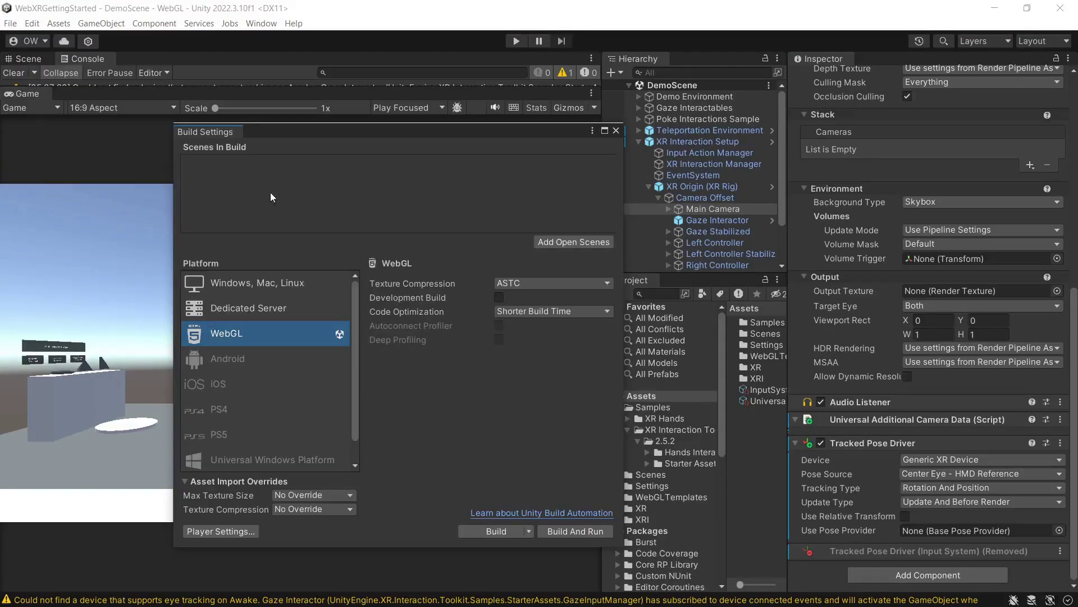
click(497, 532)
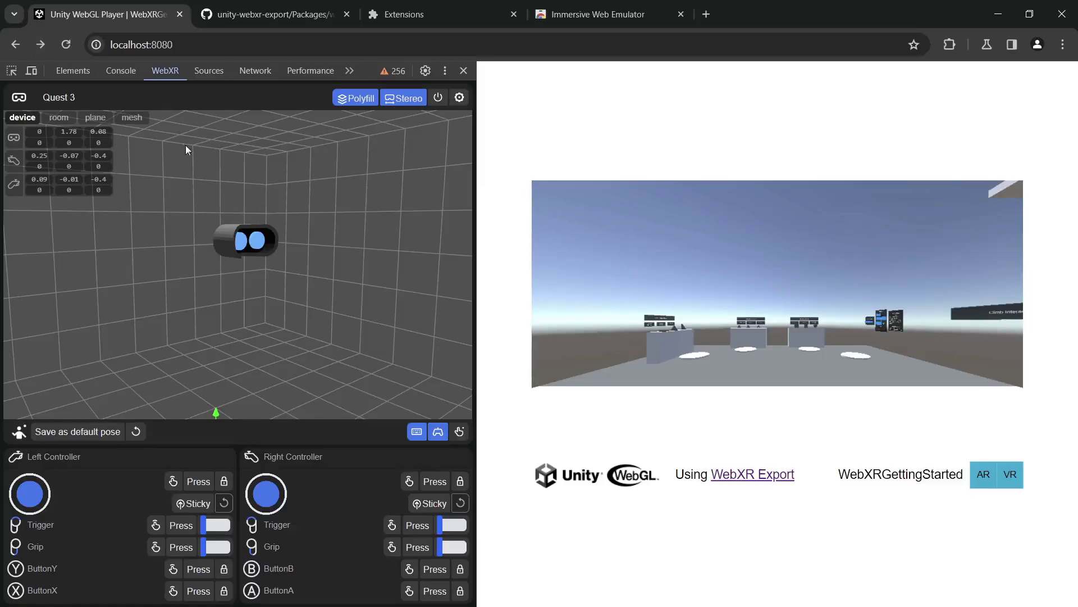
Load the new build at localhost:8081 in the browser and reopen the WebXR emulator in the developer tools.
click(41, 48)
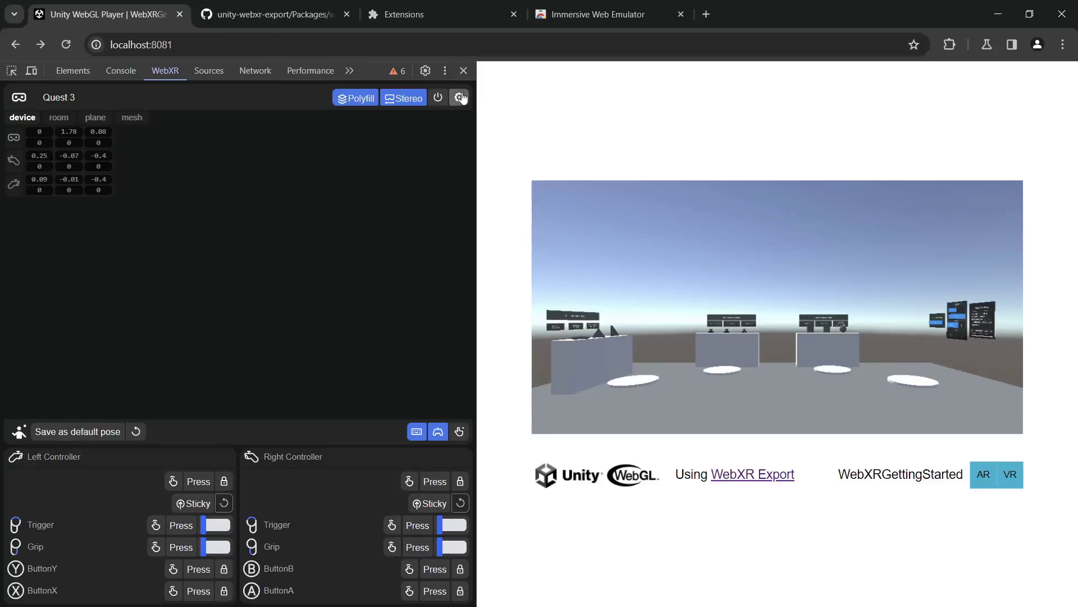
click(464, 70)
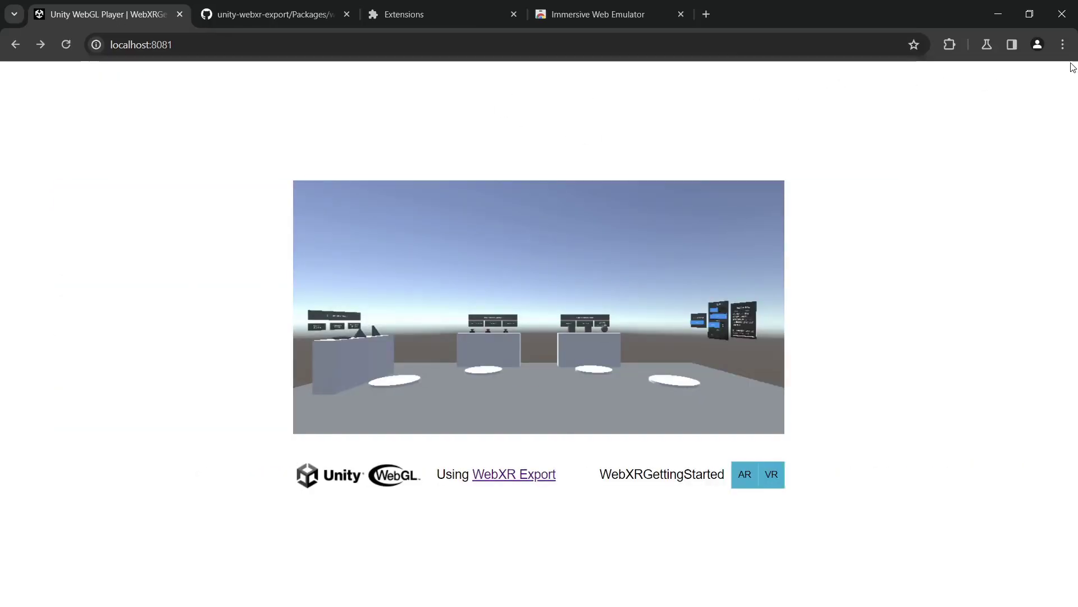
click(1063, 44)
mouse_move(930, 460)
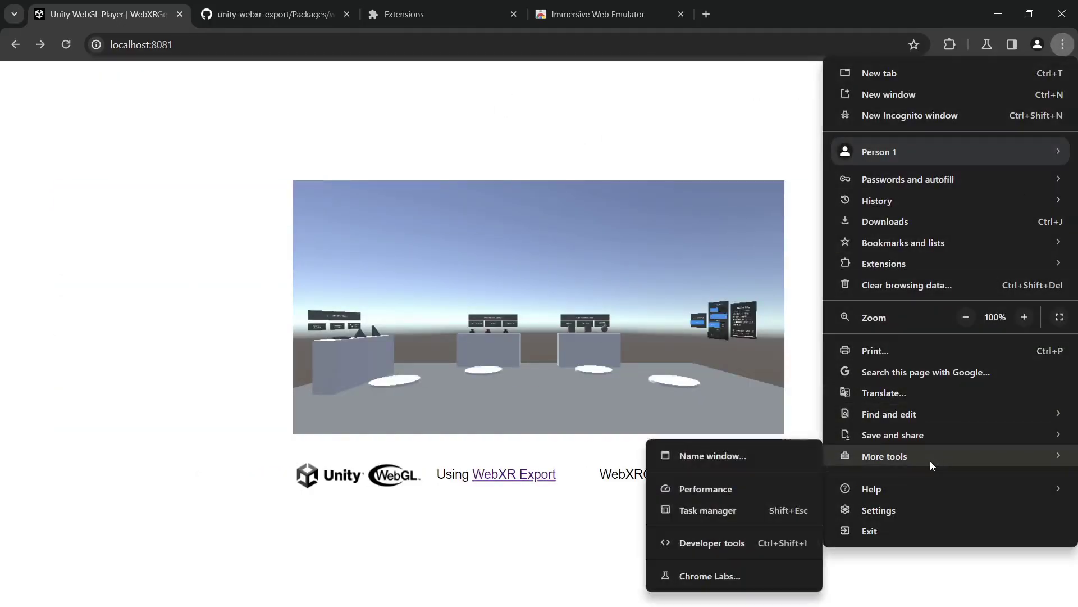
click(712, 542)
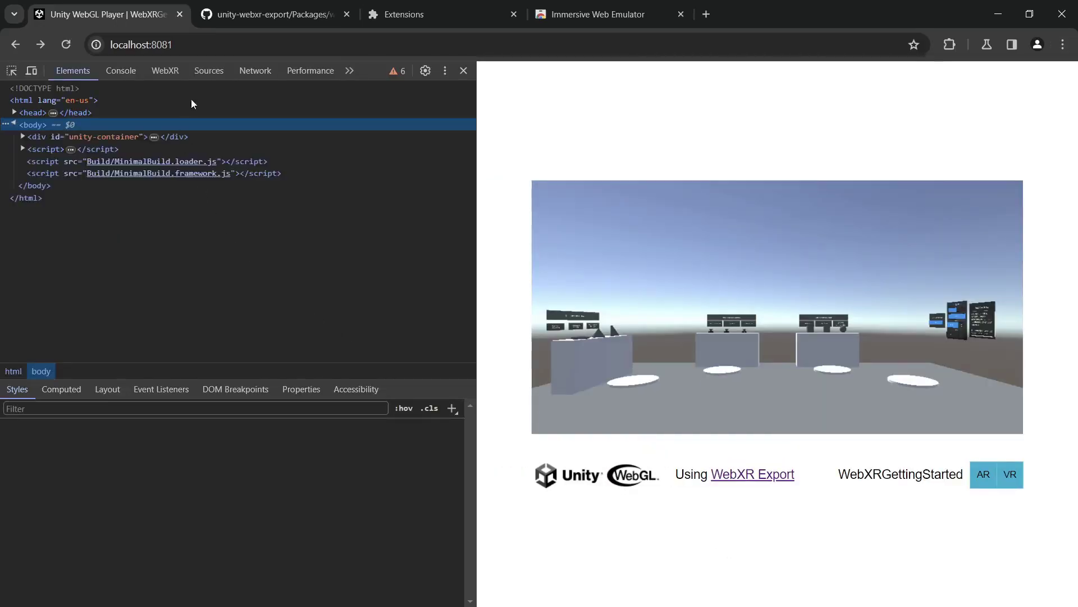
click(168, 71)
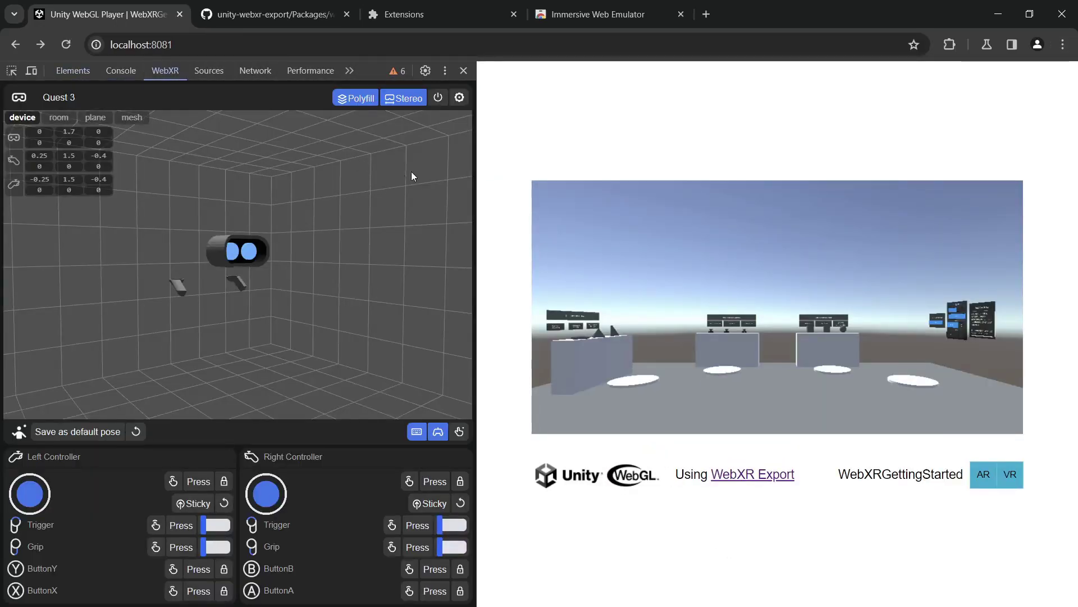
click(460, 97)
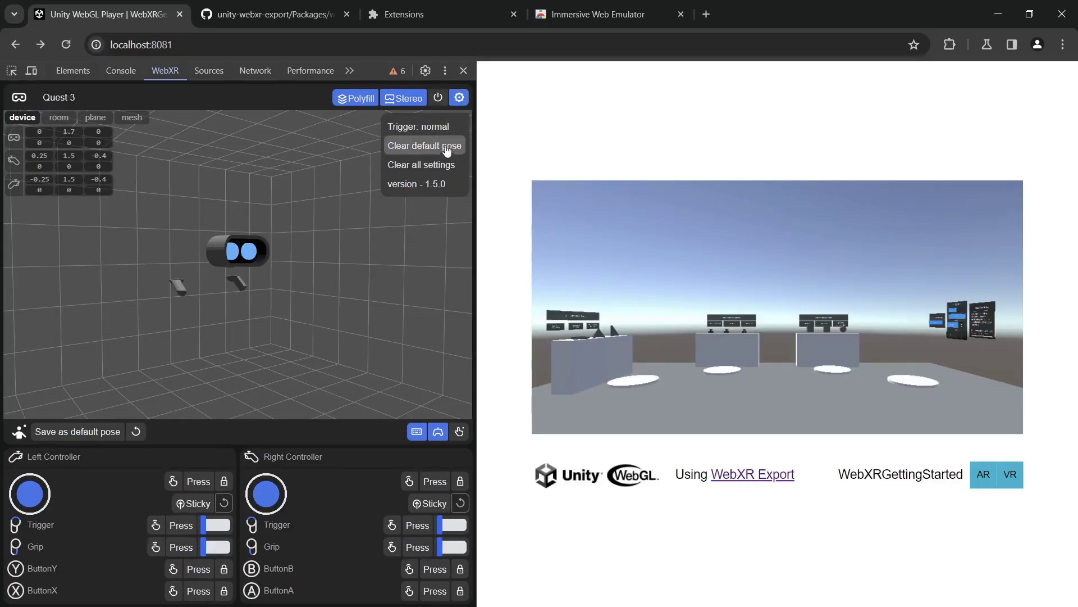
click(463, 102)
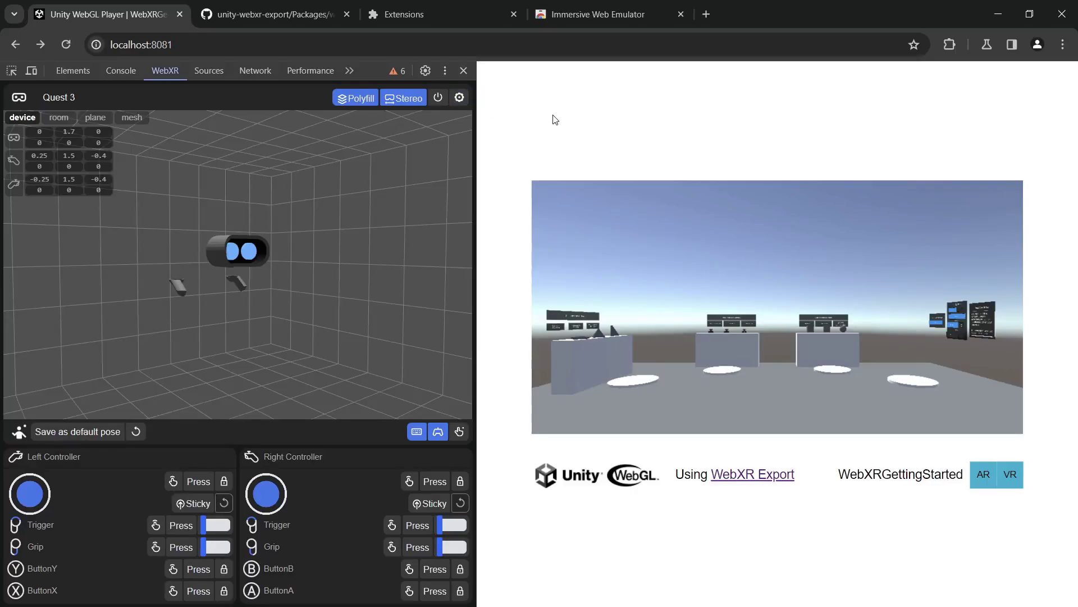
Enter VR and move the emulated headset to about Y 1.76 and Z 0.39.
click(1010, 476)
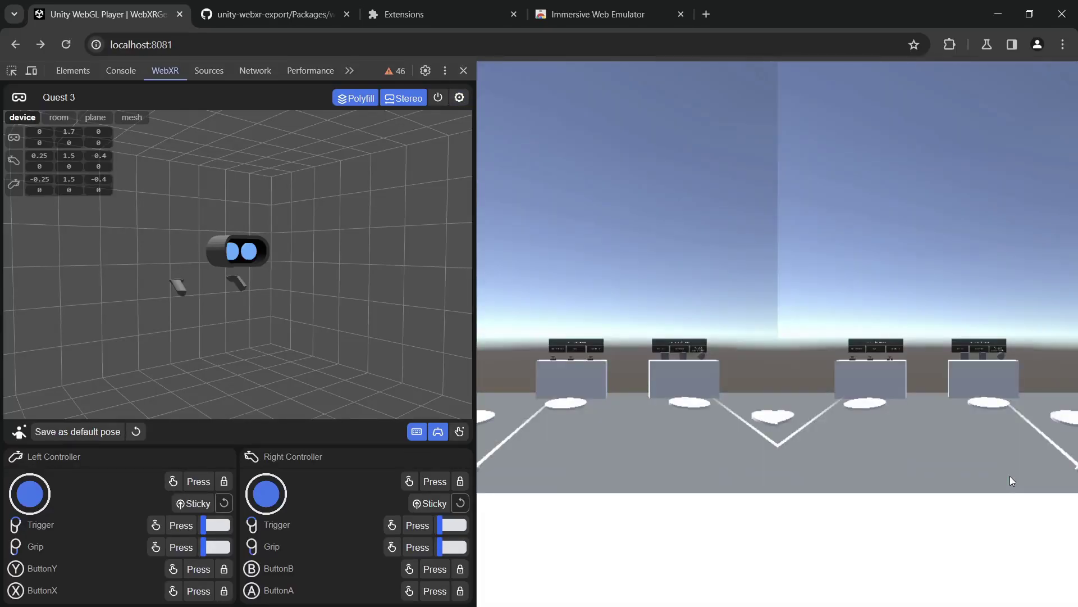
click(241, 252)
drag(264, 256, 302, 262)
drag(280, 211, 285, 200)
Move the emulated left controller to a height of about 1.48 and the right controller to about 1.54.
click(177, 286)
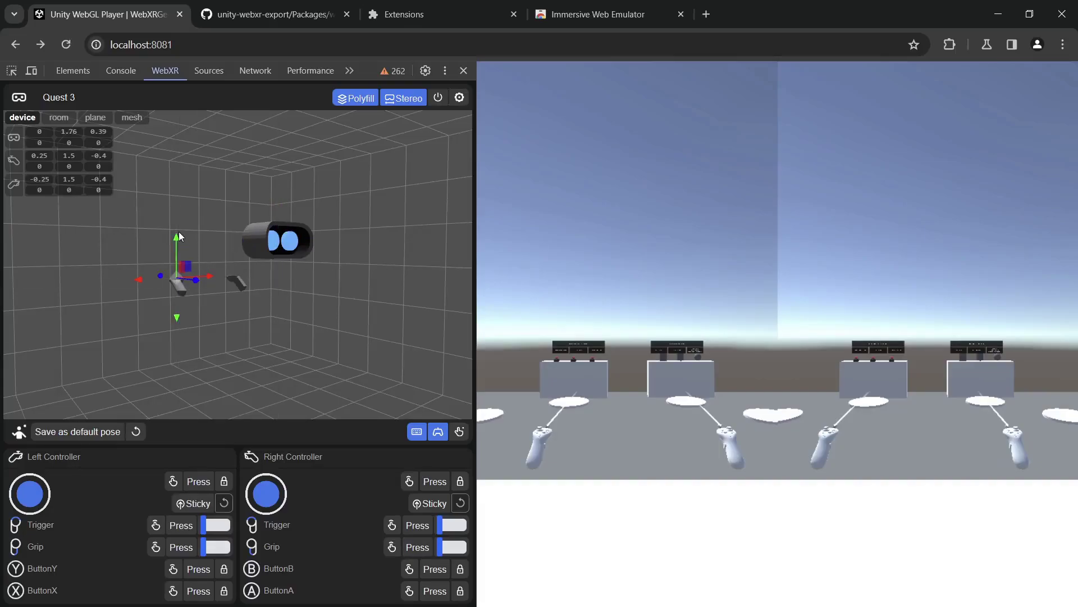
drag(176, 241, 226, 243)
click(239, 280)
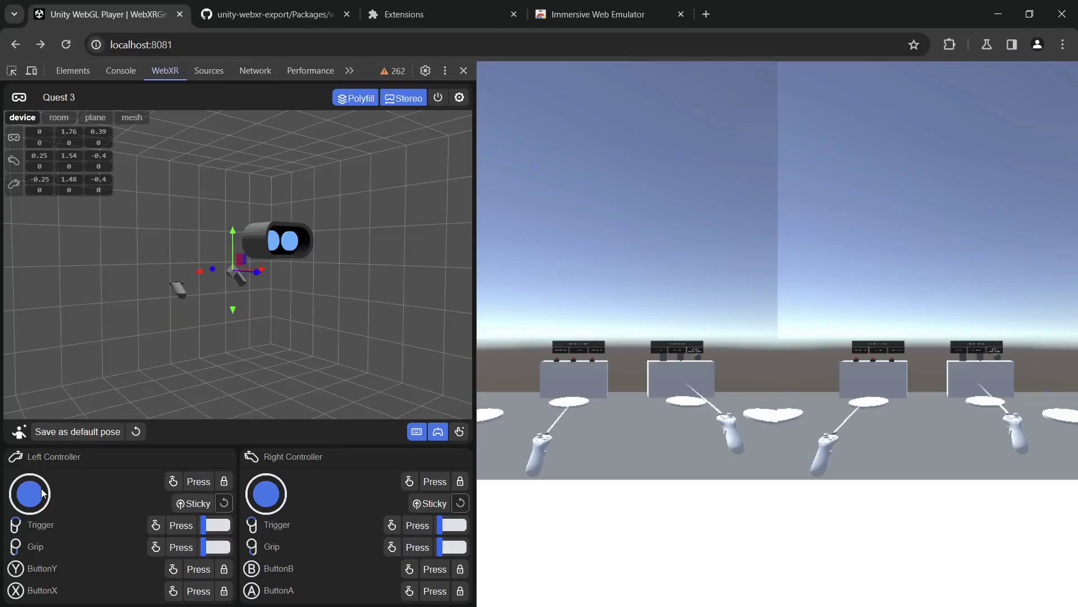
Travel and turn through the VR scene with the emulated thumbsticks until directly in front of the climbing ladder.
drag(42, 493, 29, 571)
drag(277, 497, 324, 494)
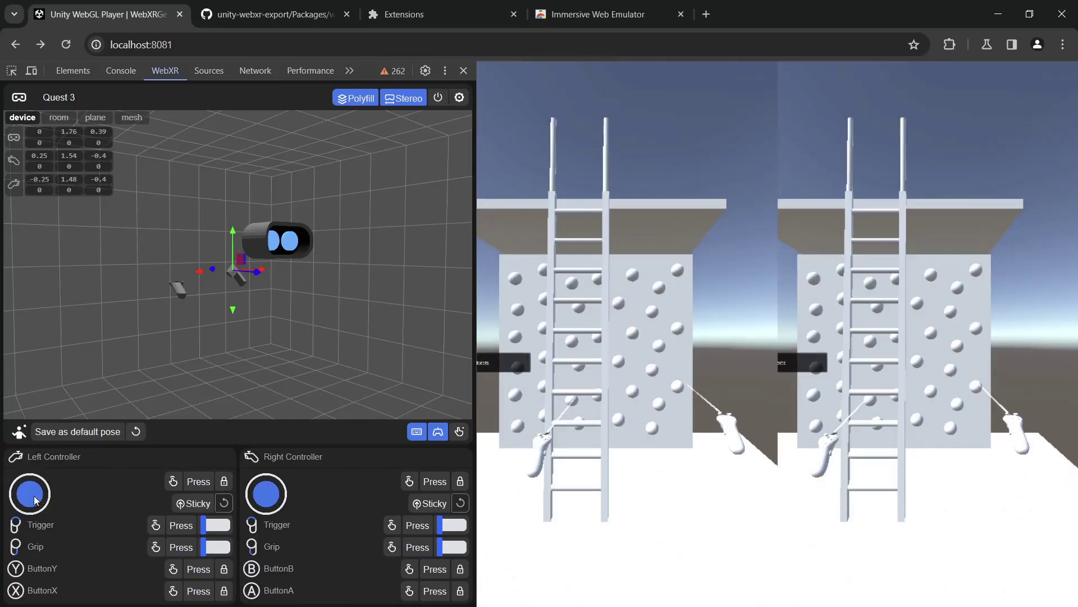
drag(35, 497, 10, 445)
drag(28, 493, 28, 520)
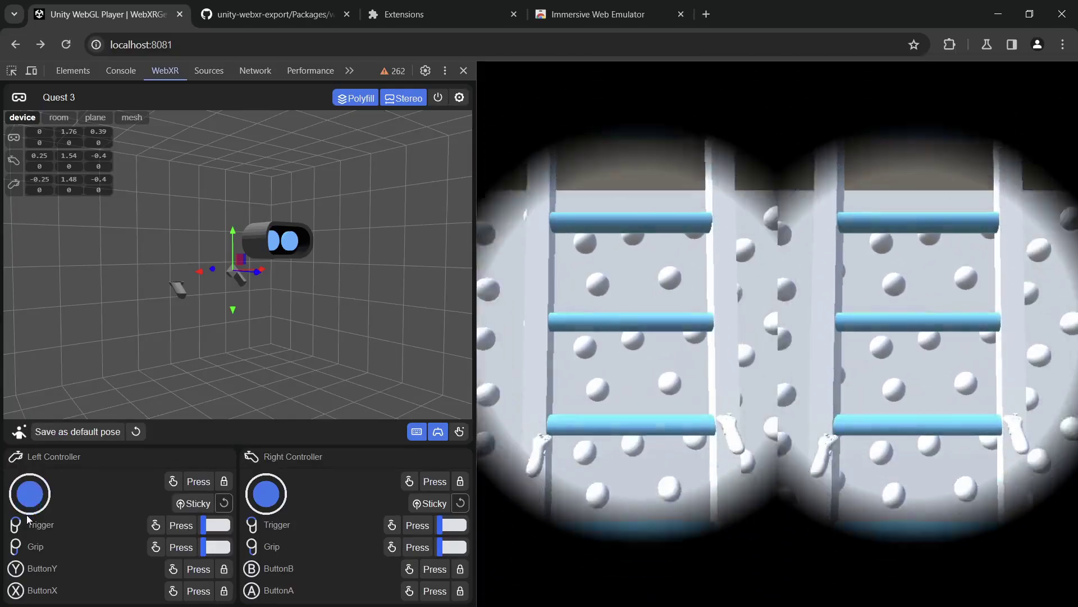
Grab the ladder with the left controller's grip fully engaged and climb by lowering that controller to a height of about 0.62.
drag(206, 547, 229, 547)
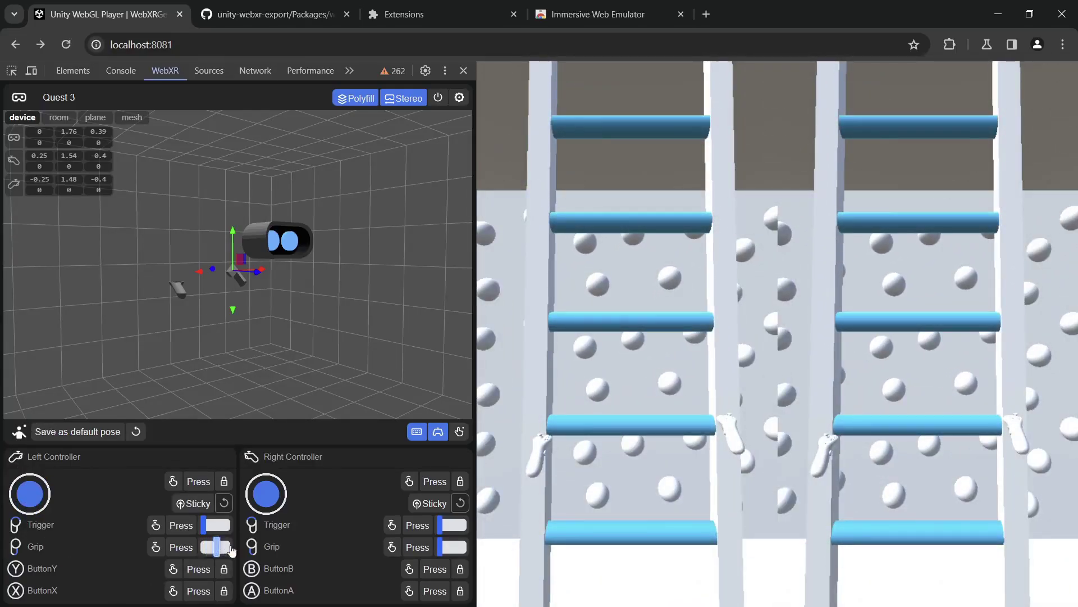
drag(25, 485, 37, 537)
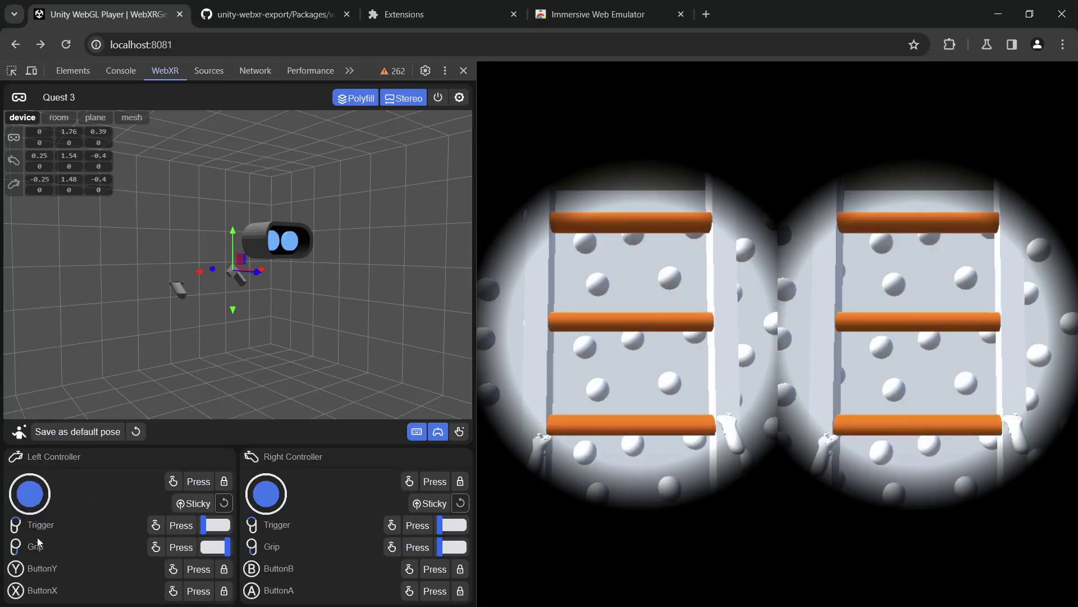
click(181, 285)
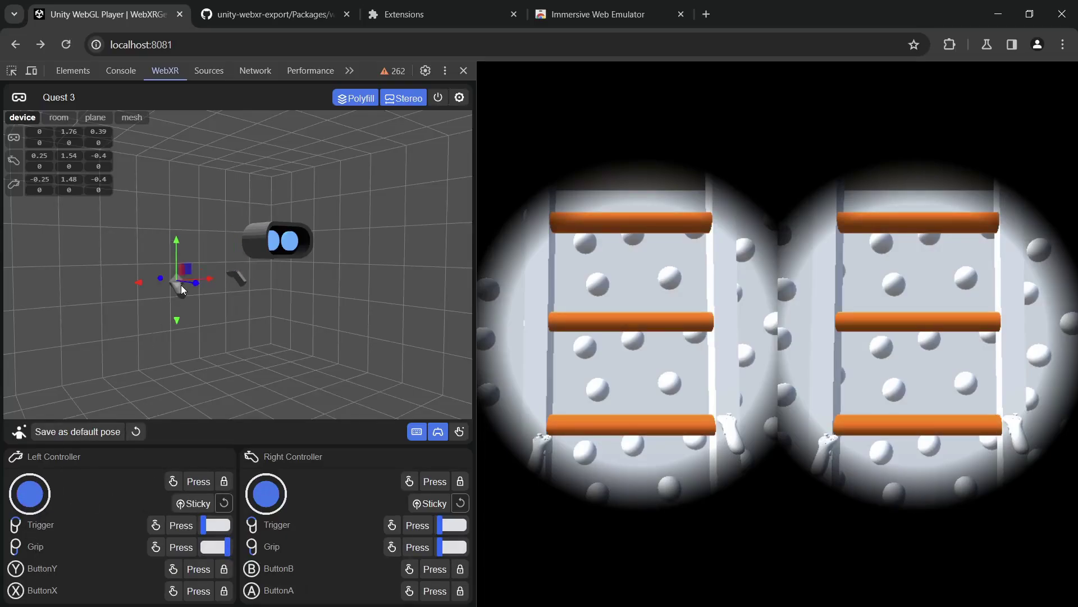
drag(179, 244, 190, 428)
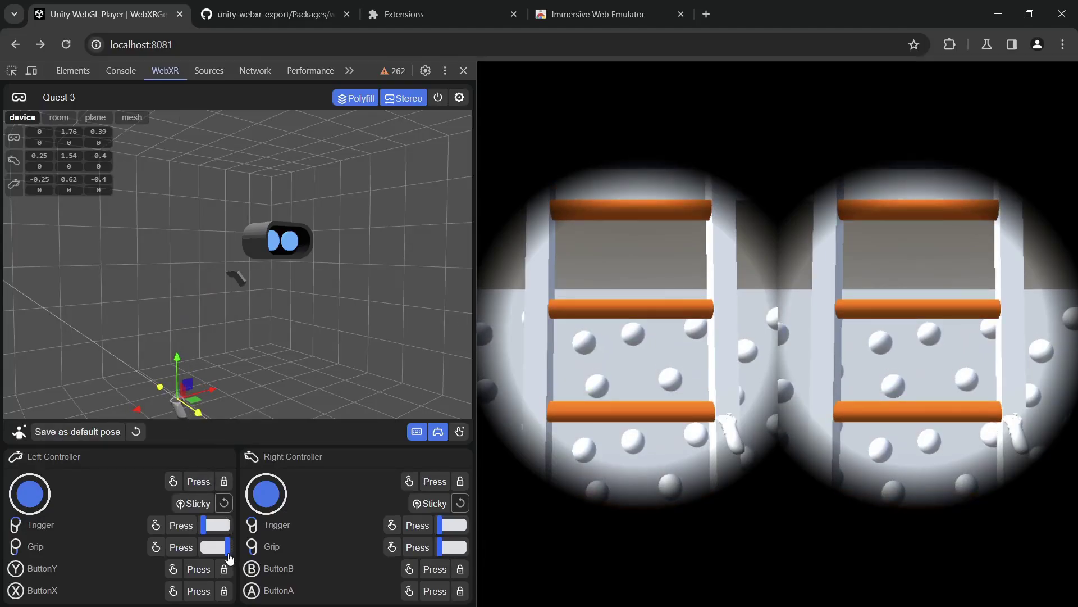
Release the left grip, back away from the ladder, and raise the left controller to a height of about 1.55.
drag(230, 558, 103, 551)
drag(38, 492, 32, 538)
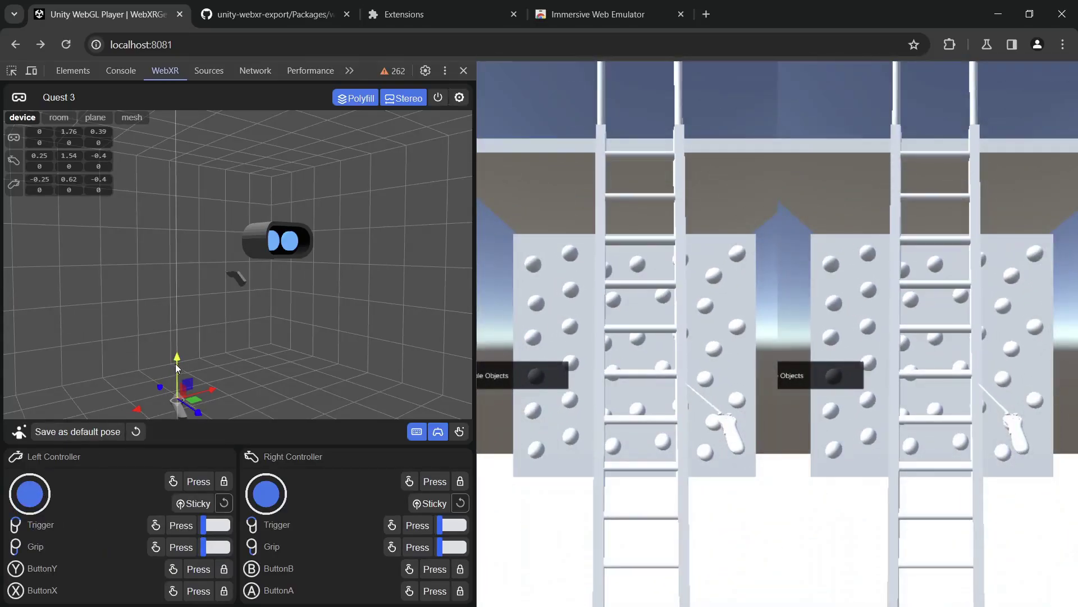
drag(177, 368, 186, 234)
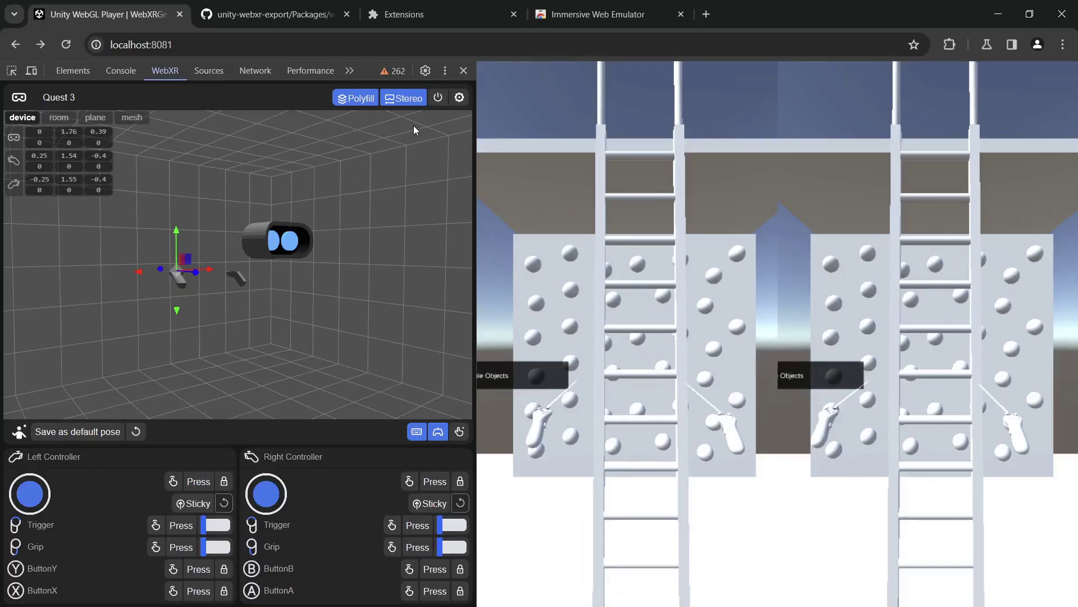
Exit the VR session and close the browser's developer tools.
click(438, 97)
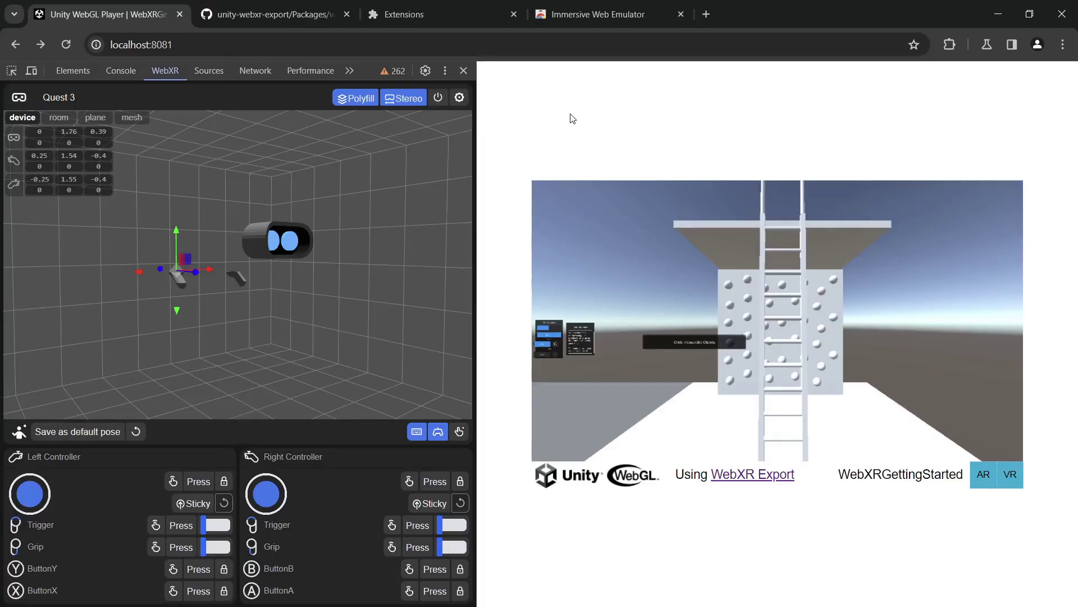
click(464, 70)
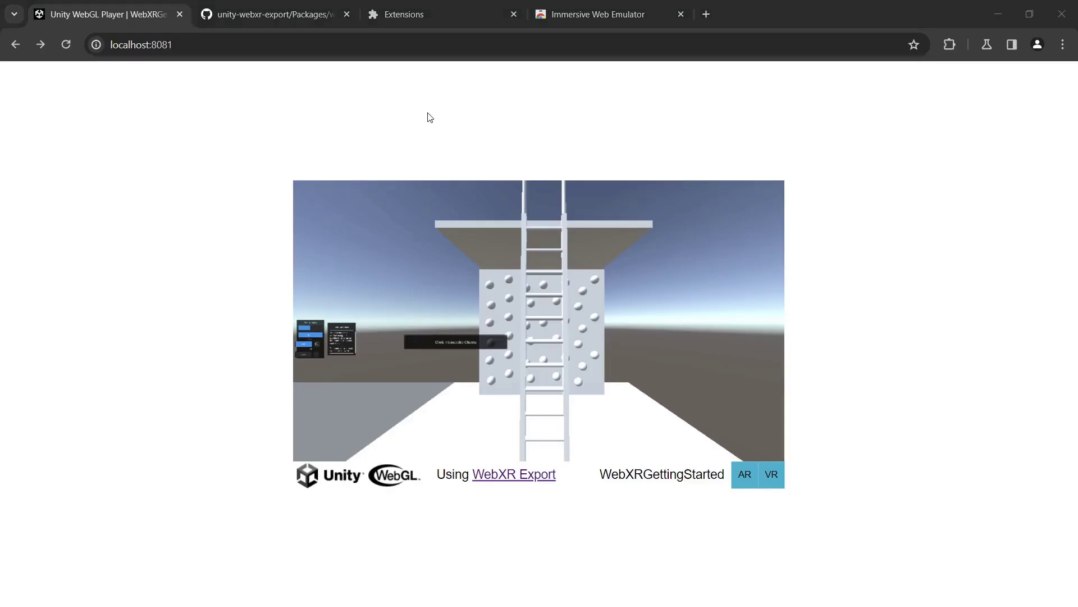
Switch to the Unity editor and close the Build Settings window.
key(alt+Tab)
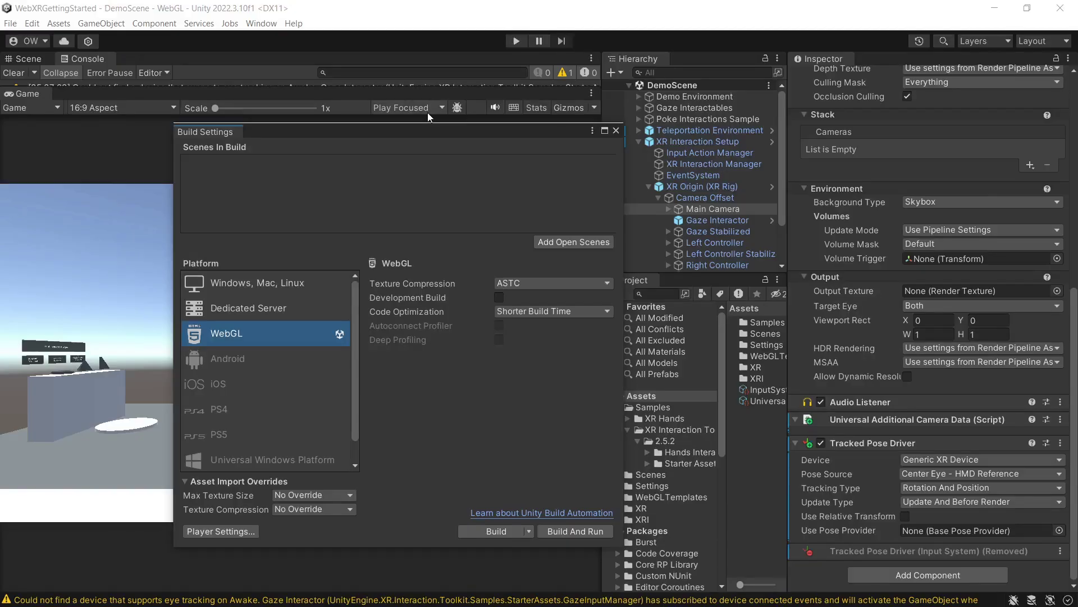
click(616, 131)
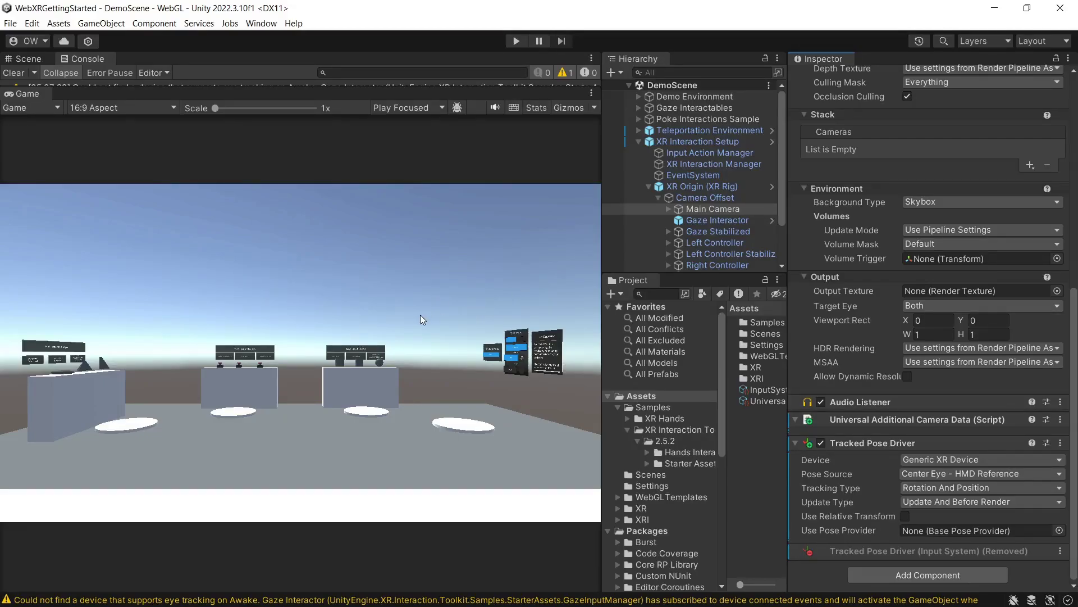
Import the XR Interaction Toolkit Sample from the WebXR Interactions package and close the Package Manager.
click(262, 23)
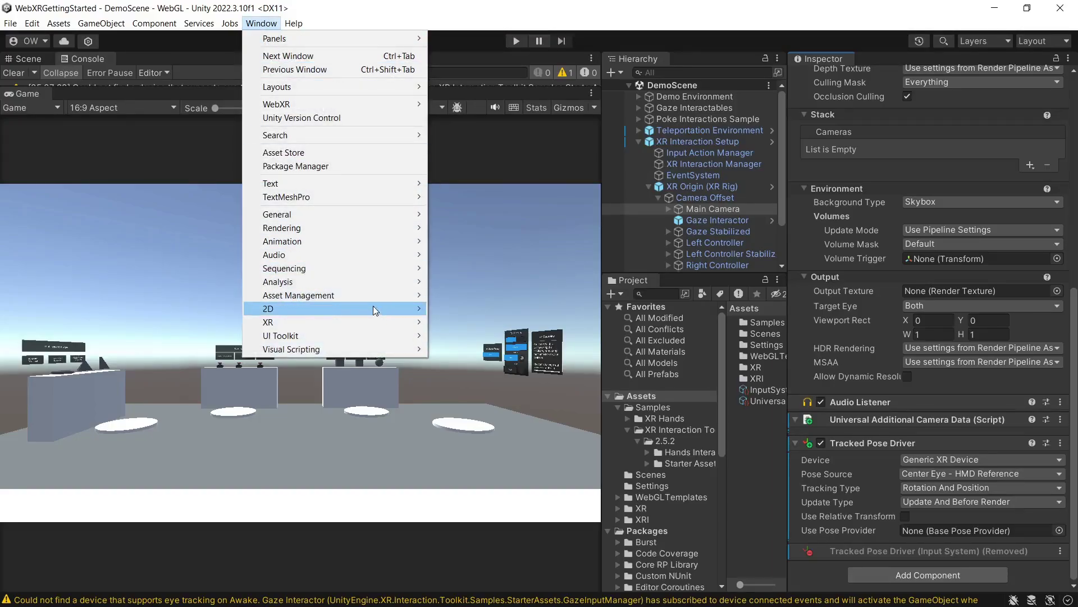
click(335, 168)
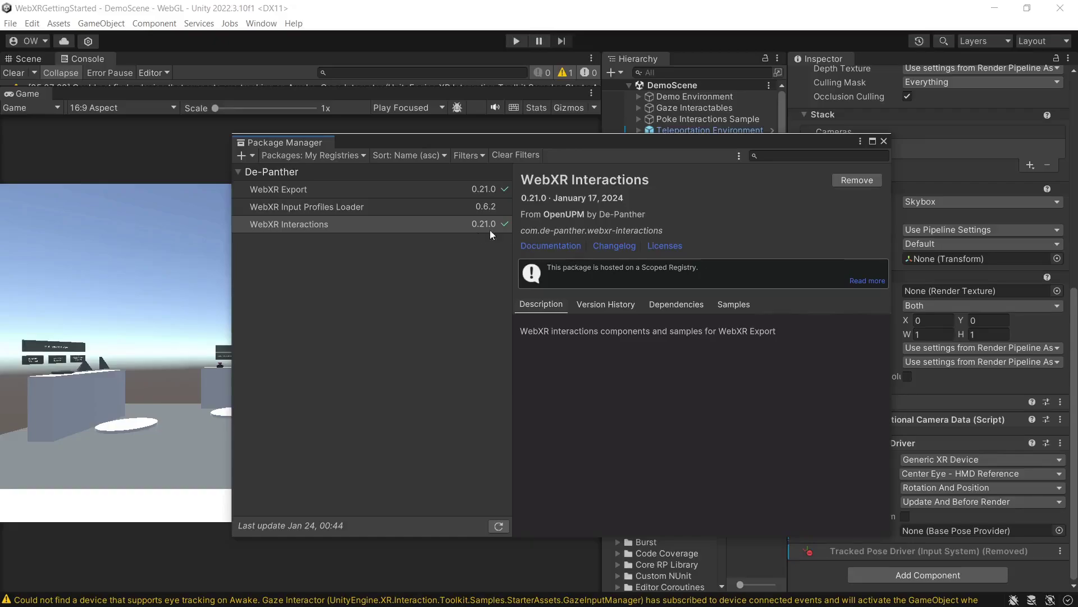
click(745, 312)
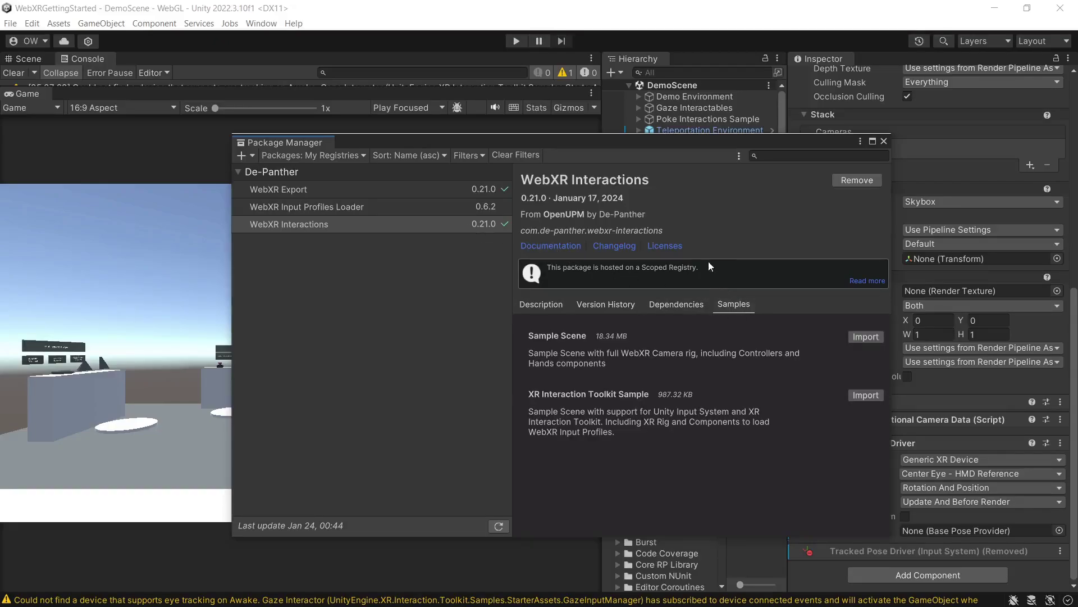
drag(645, 141, 538, 145)
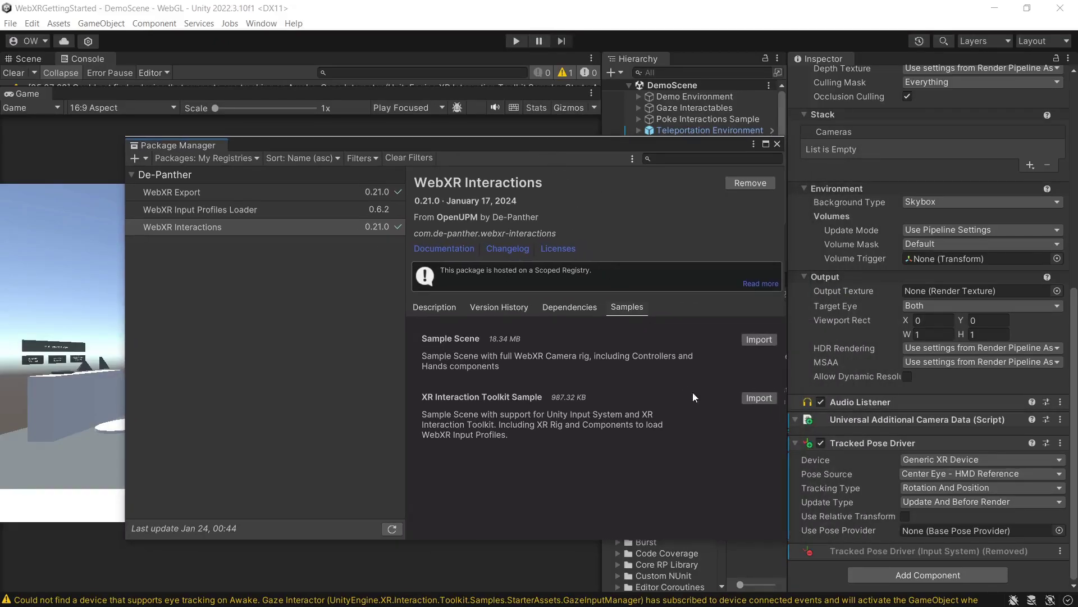
click(759, 402)
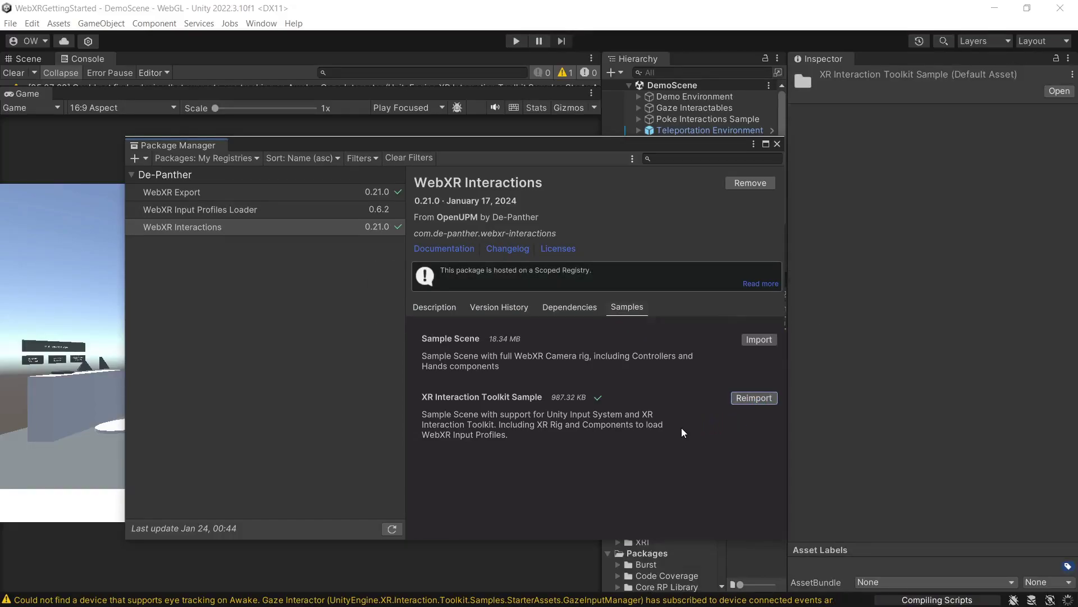
click(777, 144)
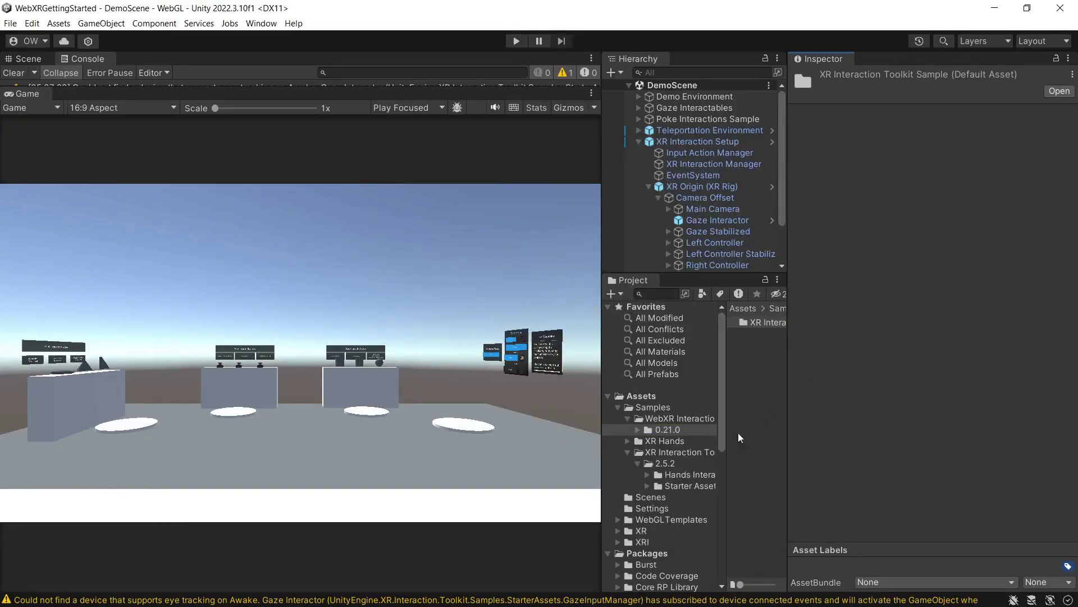
Open the WebXRInteractionToolkit scene from the imported sample's Scenes folder additively alongside DemoScene.
click(637, 430)
click(672, 442)
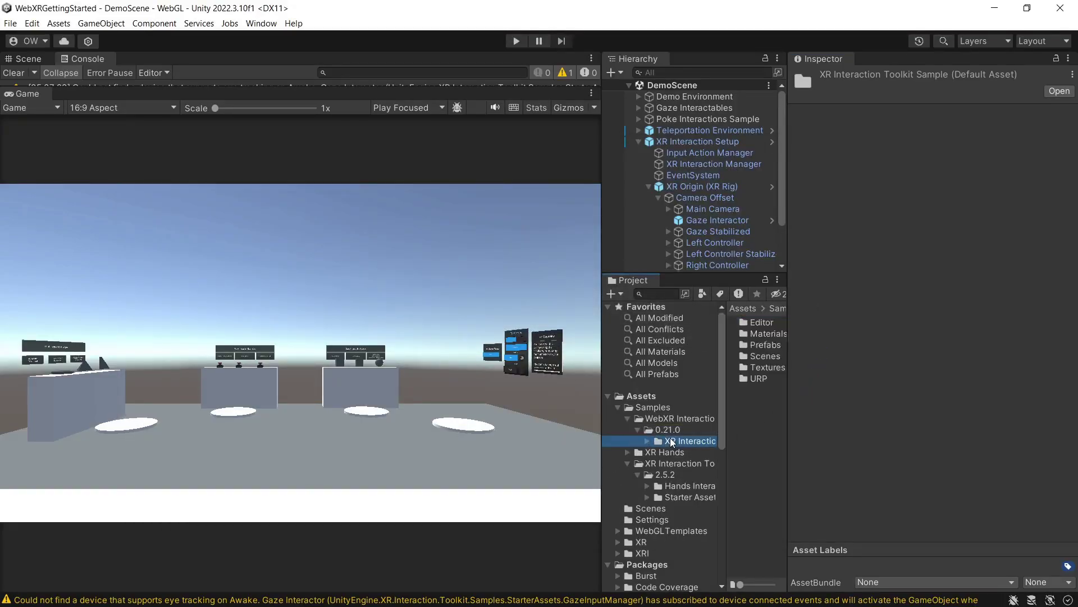
click(647, 441)
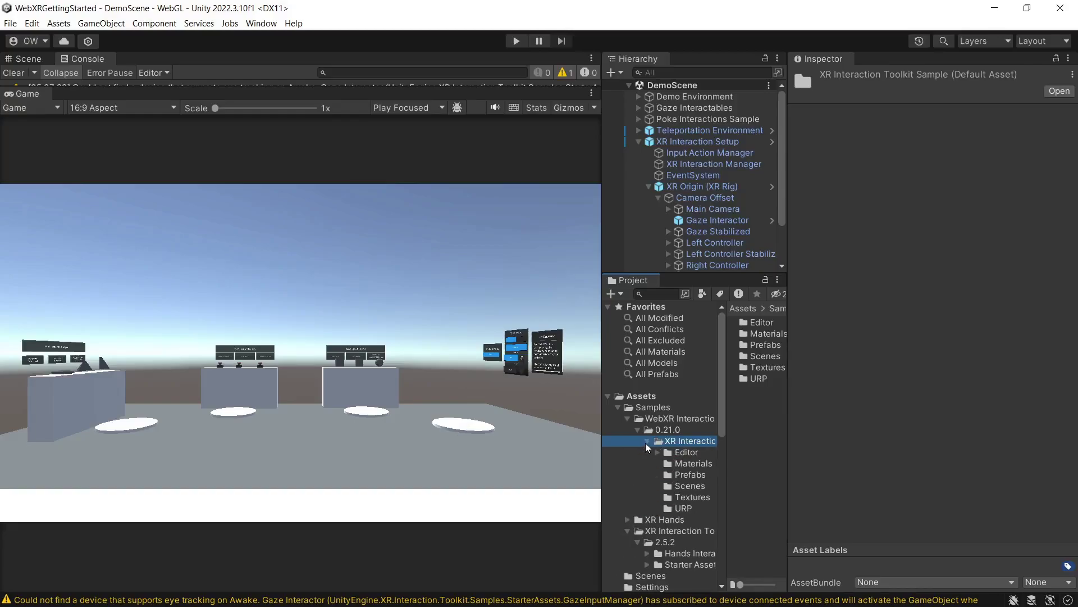
click(696, 486)
drag(789, 452, 936, 387)
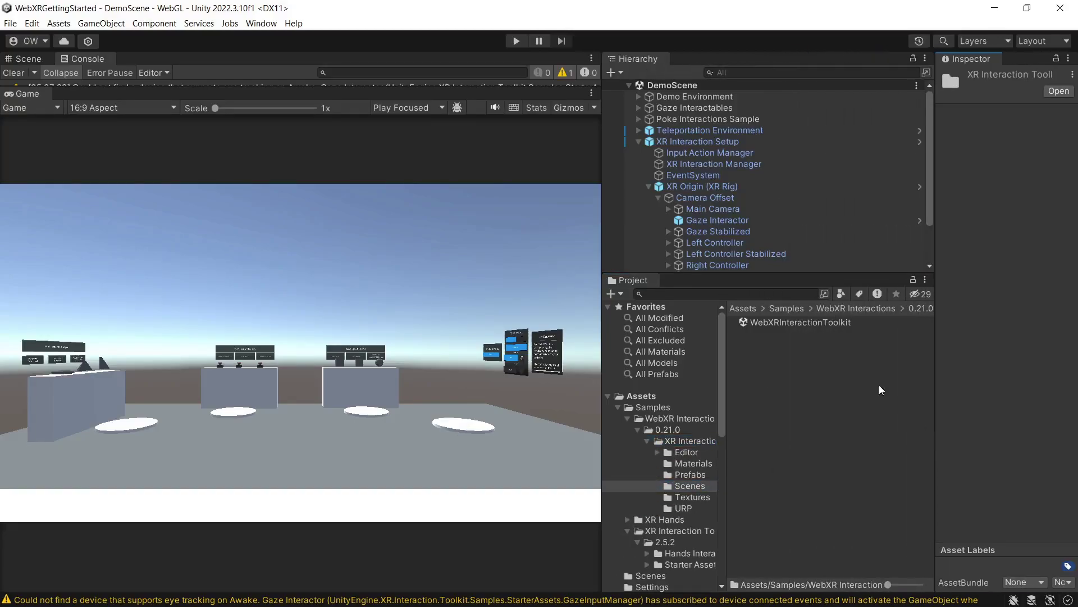
right_click(789, 323)
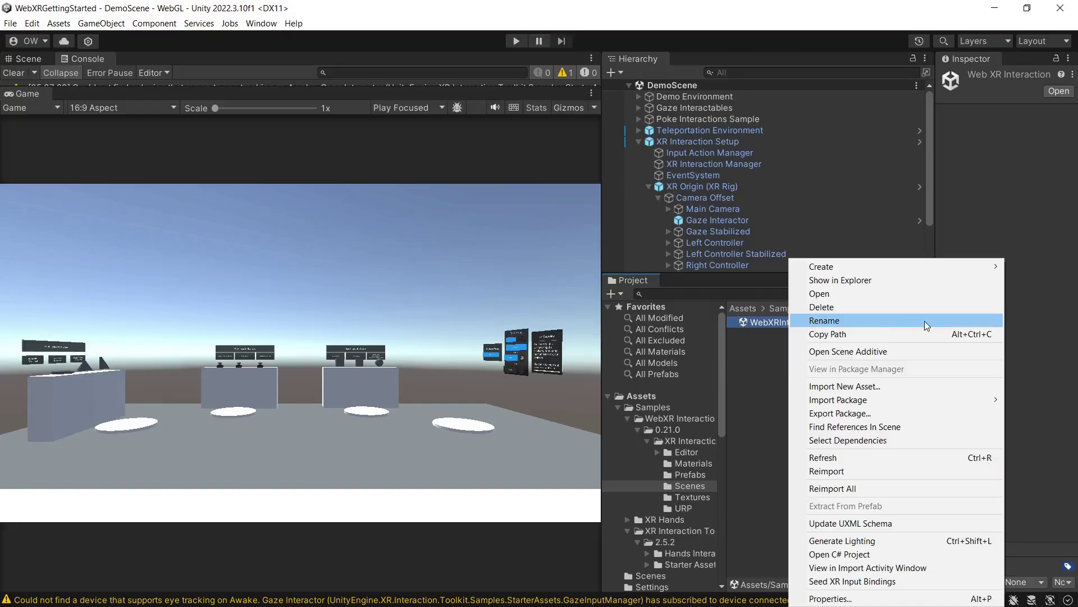
click(904, 352)
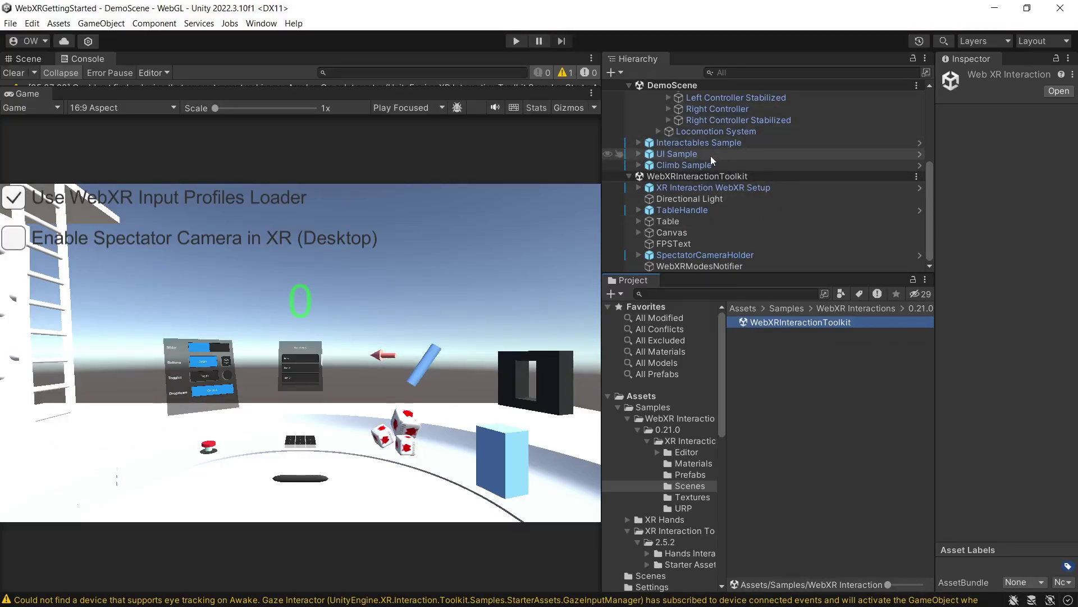
Move the XR Interaction WebXR Setup object from the WebXRInteractionToolkit scene into DemoScene, directly above XR Interaction Setup.
drag(725, 274, 741, 482)
click(638, 141)
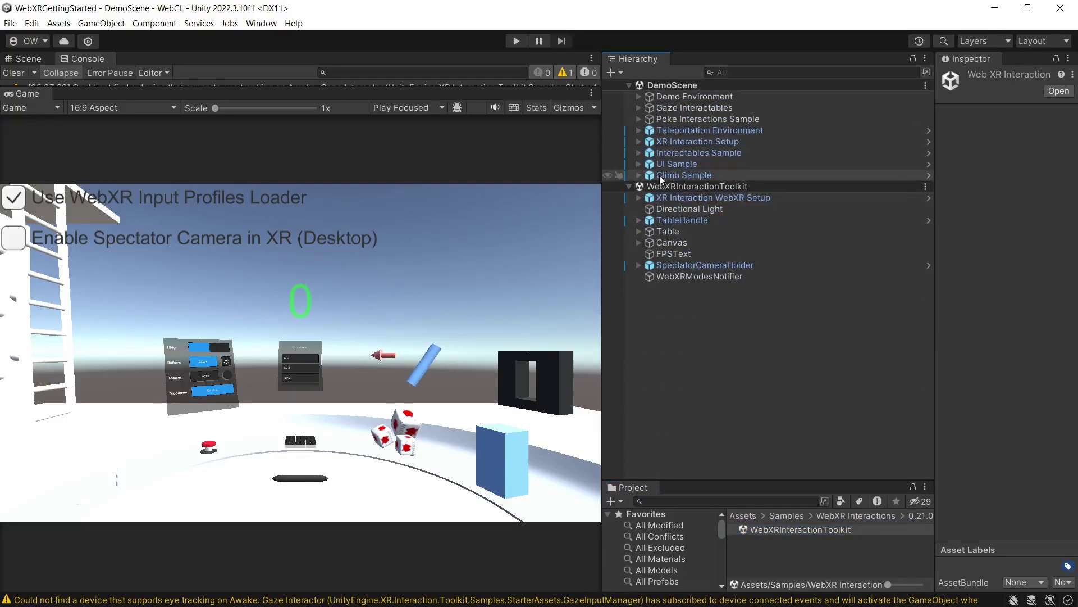
drag(708, 197, 707, 136)
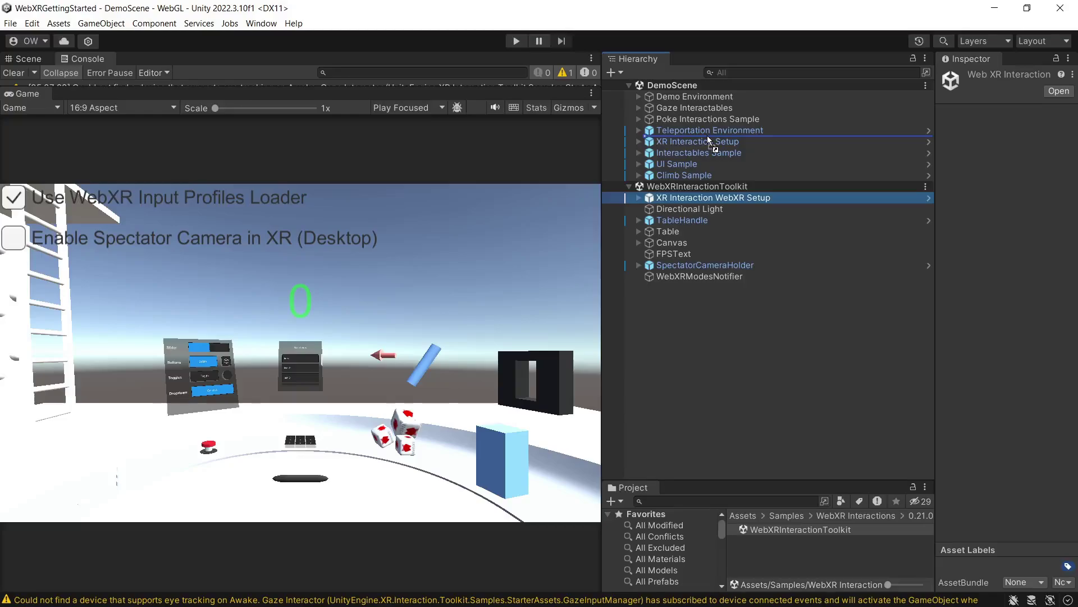
drag(707, 136, 706, 136)
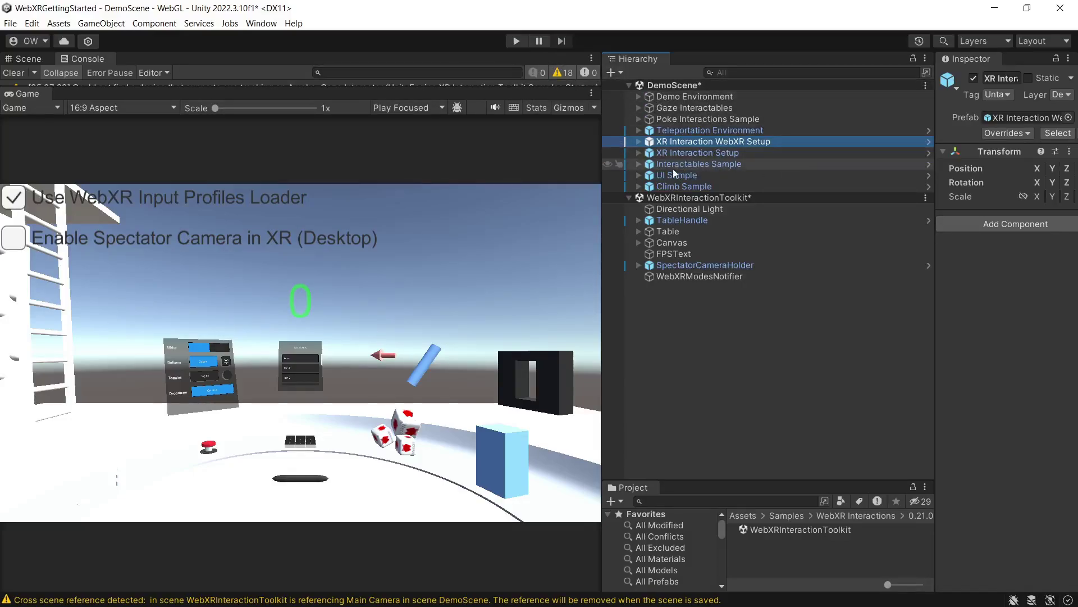
Discard the changes in the WebXRInteractionToolkit scene and remove that scene from the hierarchy.
right_click(713, 201)
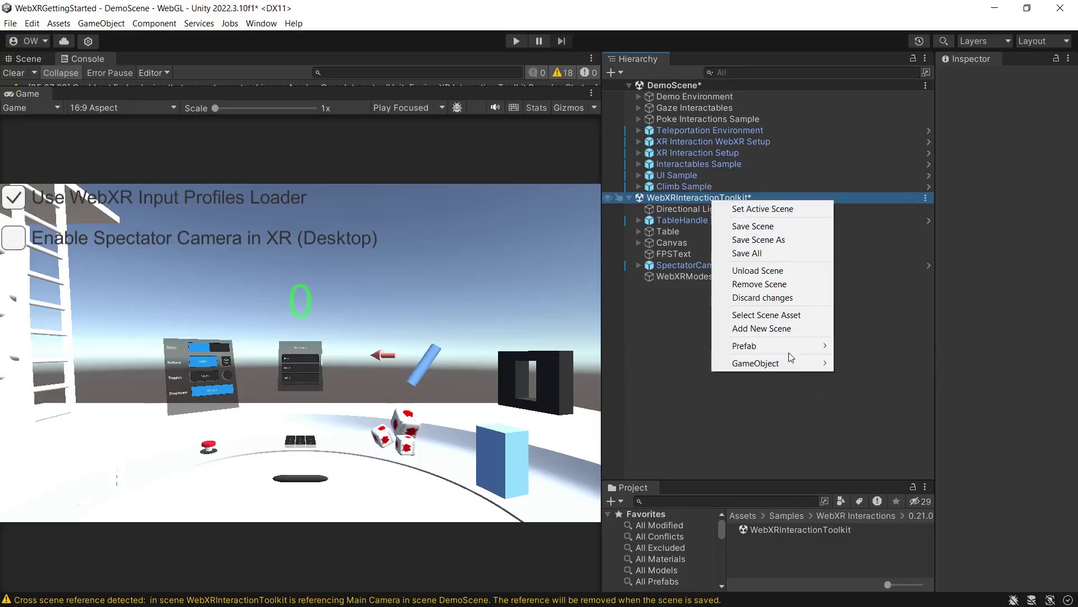
click(775, 300)
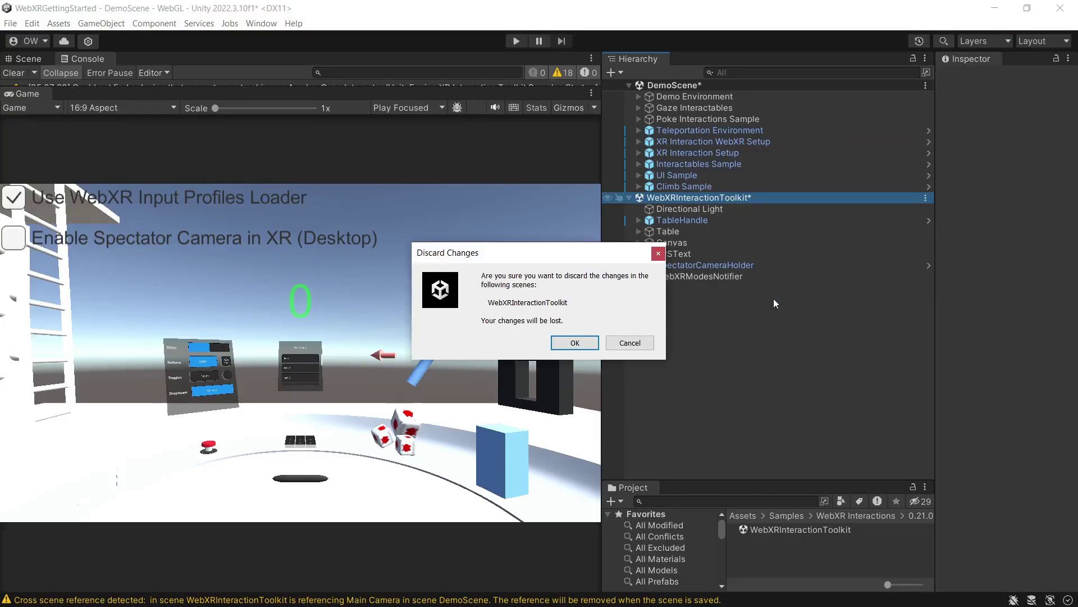
click(583, 343)
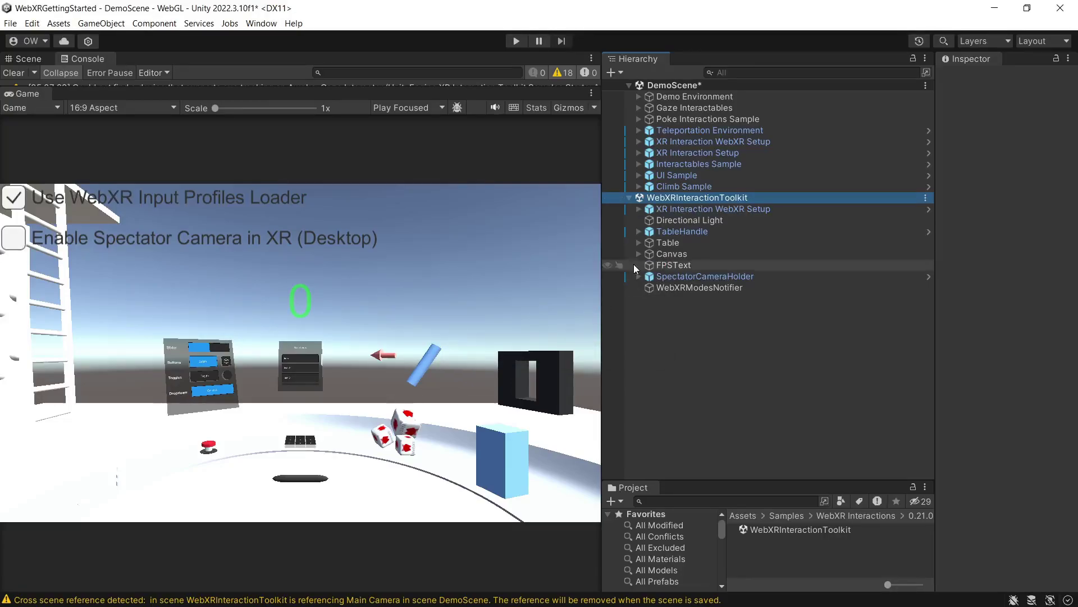
right_click(679, 200)
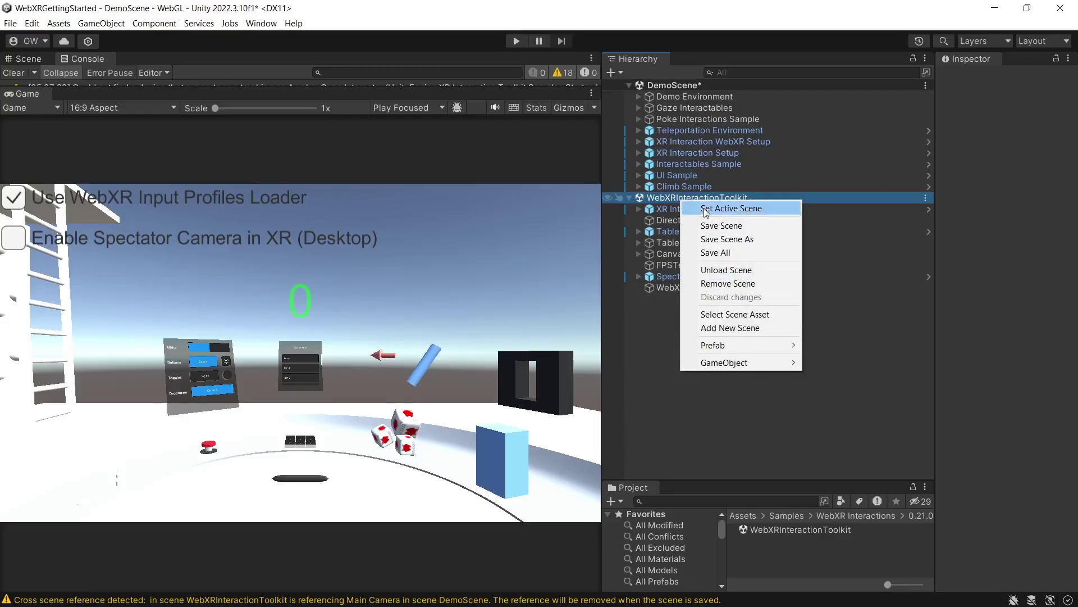
click(775, 281)
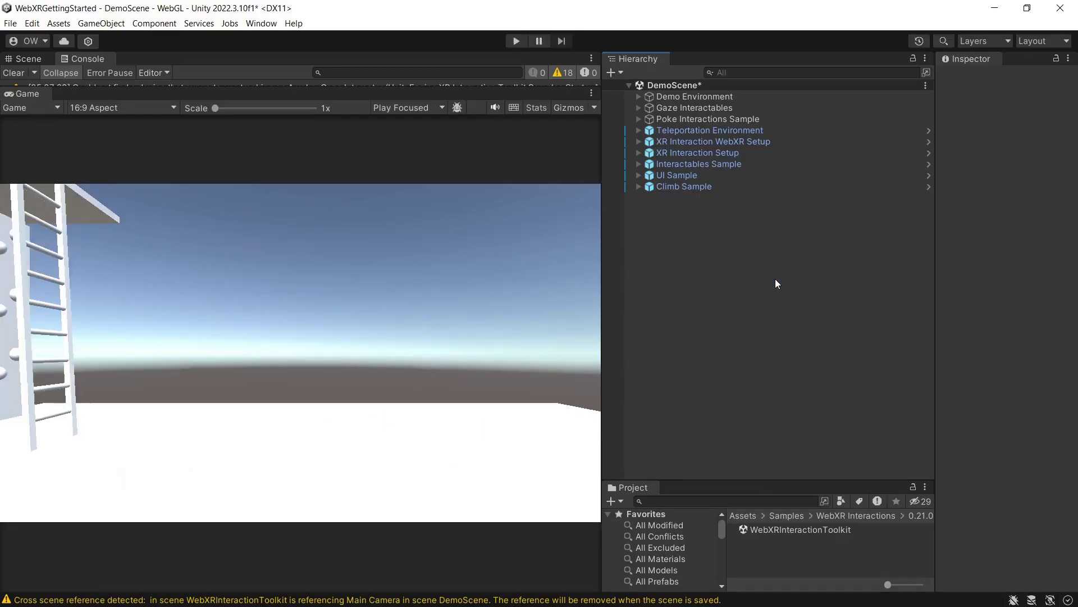
Inspect XR Interaction WebXR Setup and XR Interaction Setup with a widened Inspector and the Scene view shown.
click(672, 142)
click(676, 152)
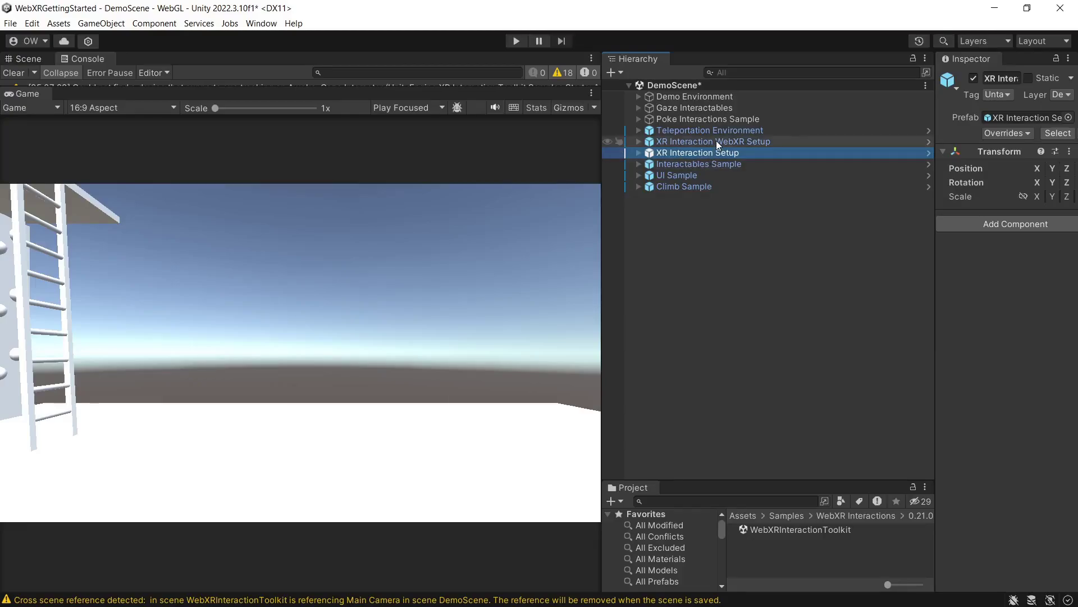
click(714, 141)
click(704, 153)
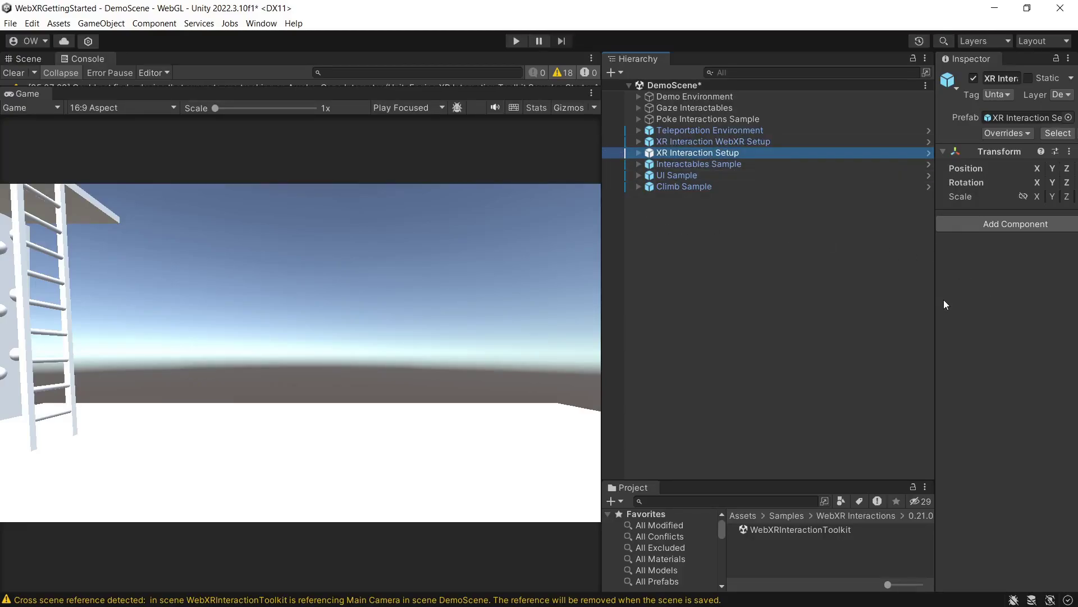
drag(934, 299, 763, 274)
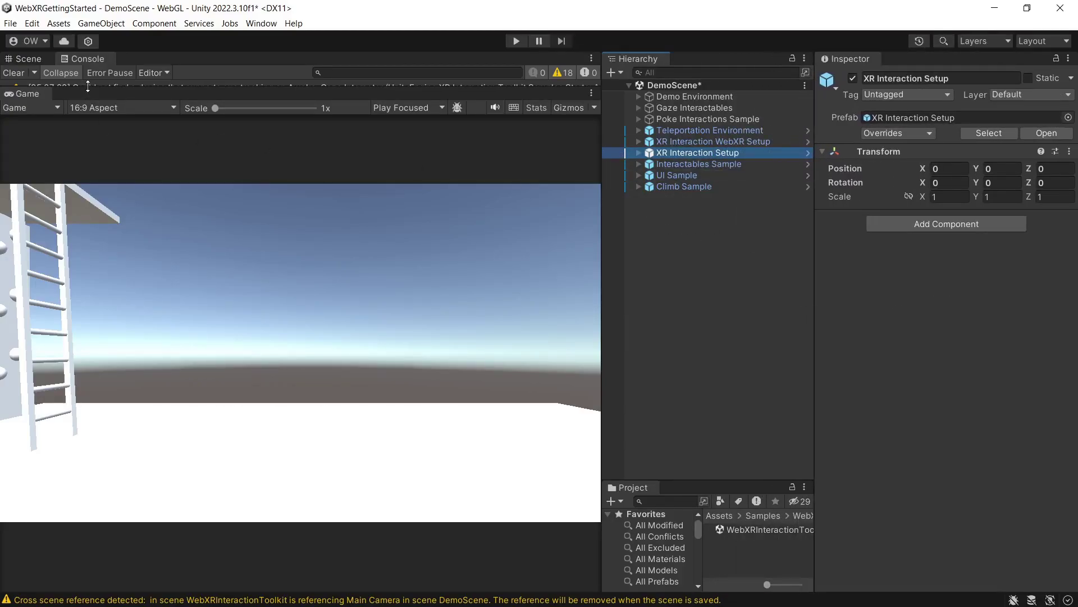
click(42, 58)
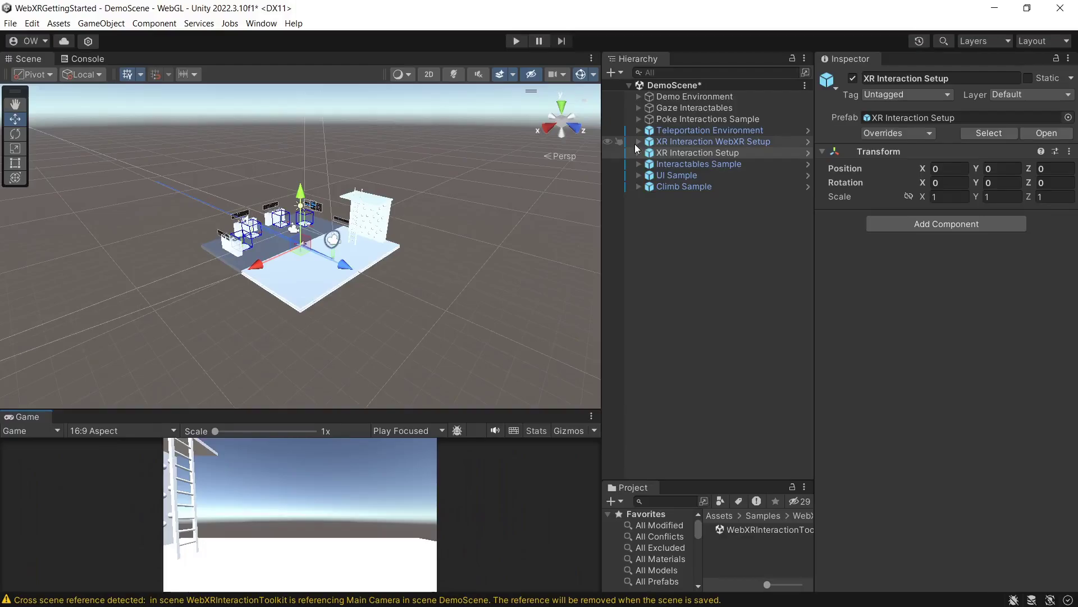
Expand both XR setups and copy the Transform component of the XR Origin under XR Interaction Setup.
click(637, 142)
click(638, 198)
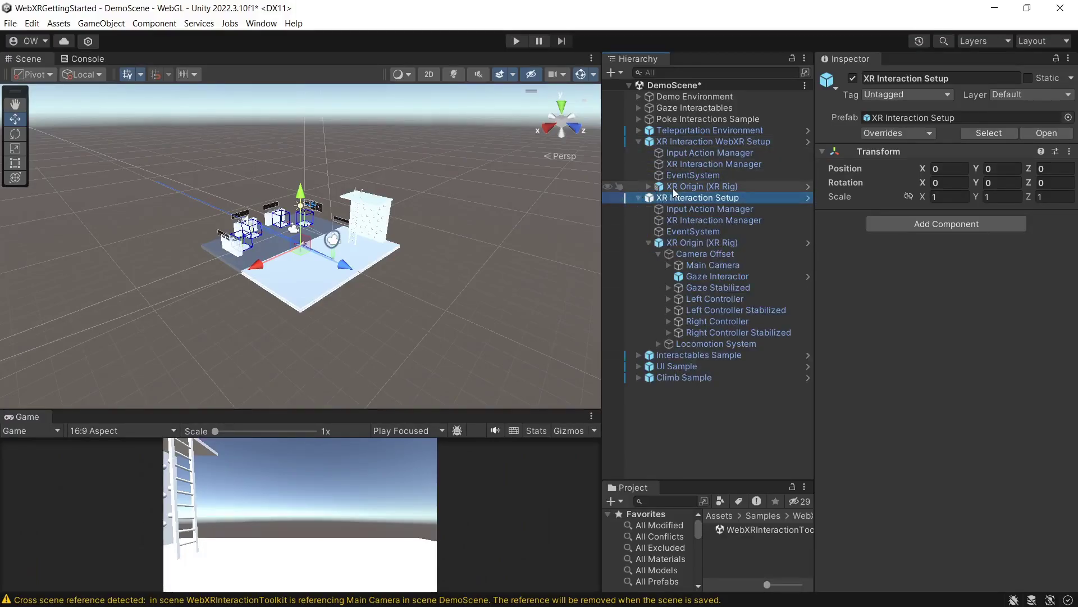
click(691, 187)
click(702, 243)
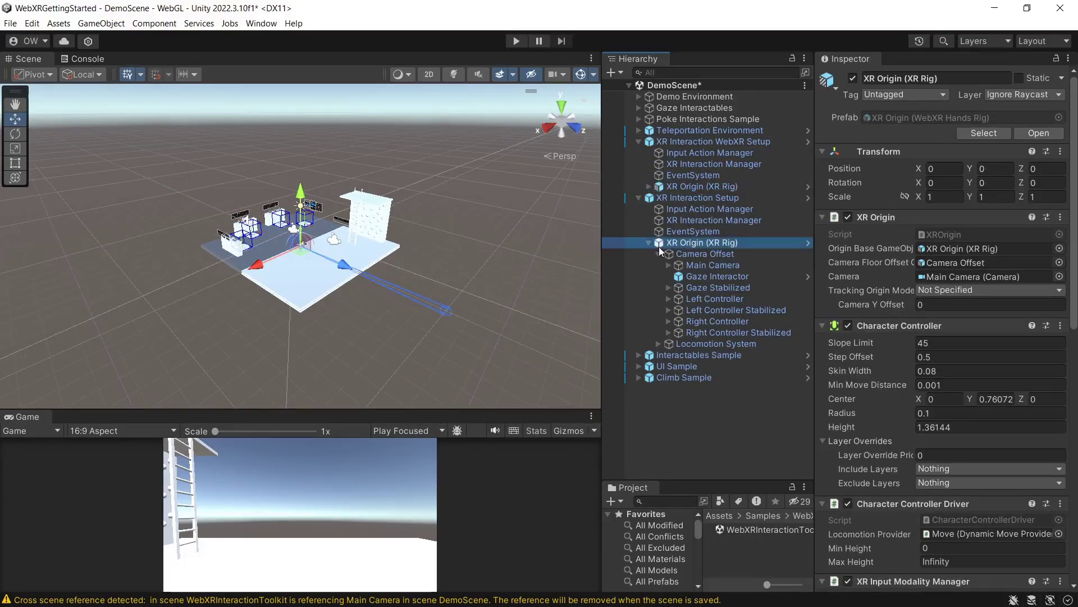
click(1060, 152)
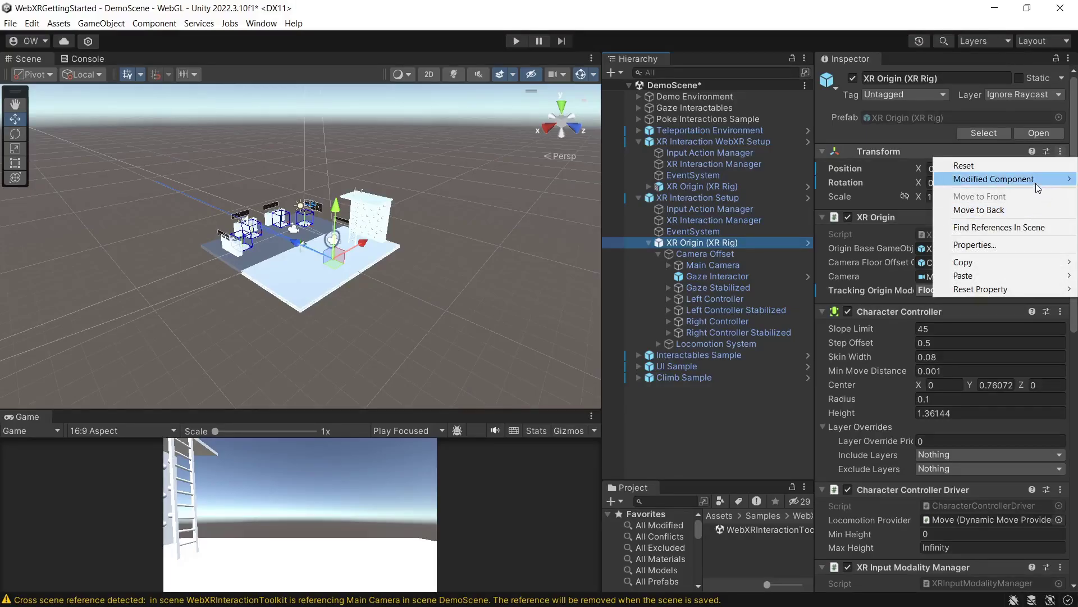
mouse_move(1006, 262)
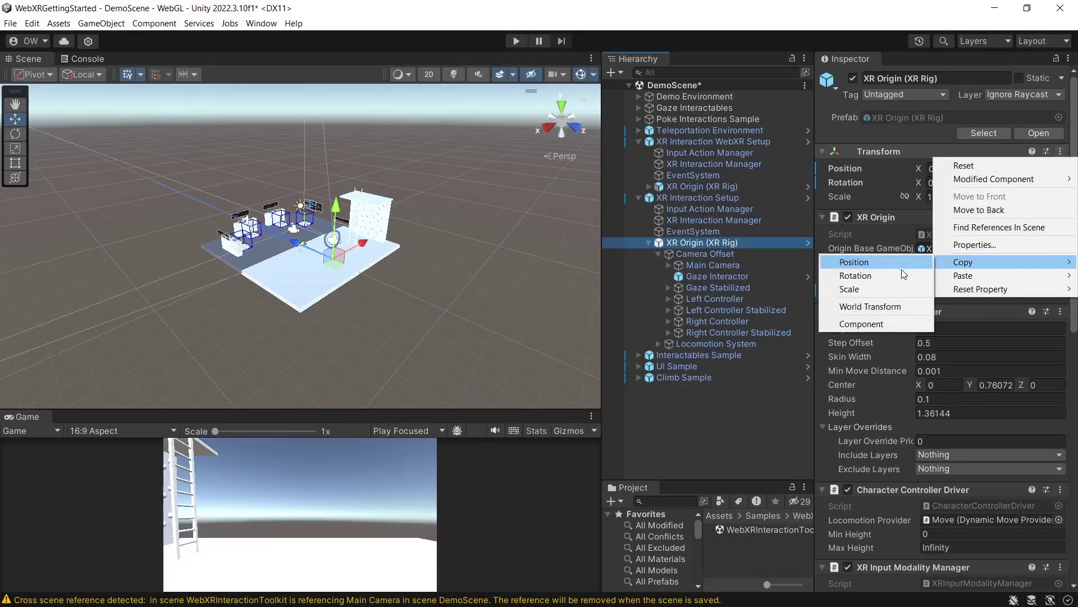
click(894, 324)
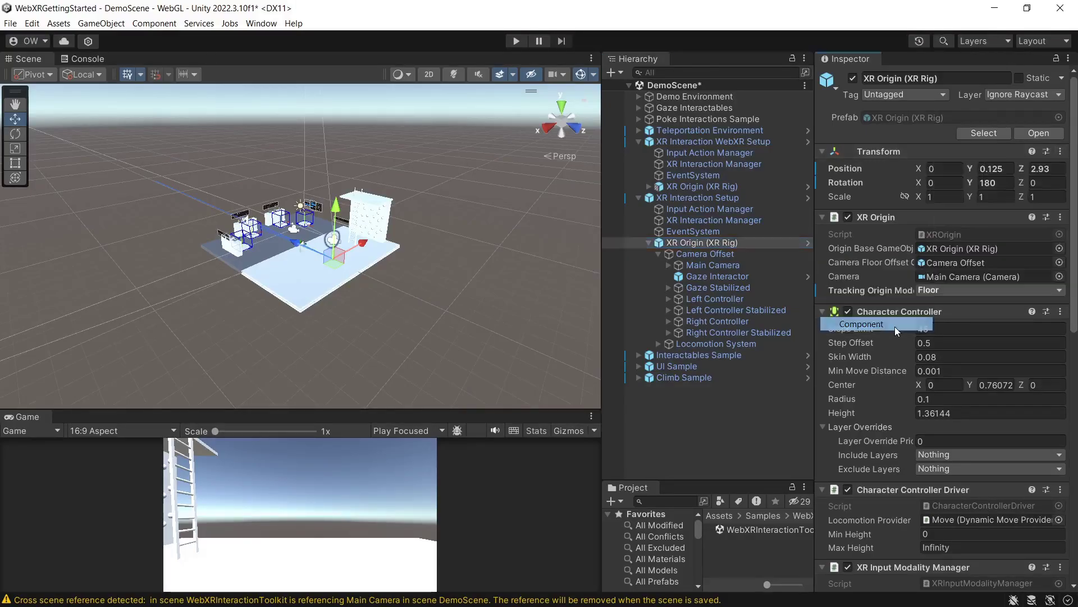
Paste the copied Transform component values onto the XR Origin under XR Interaction WebXR Setup.
click(719, 187)
click(1060, 152)
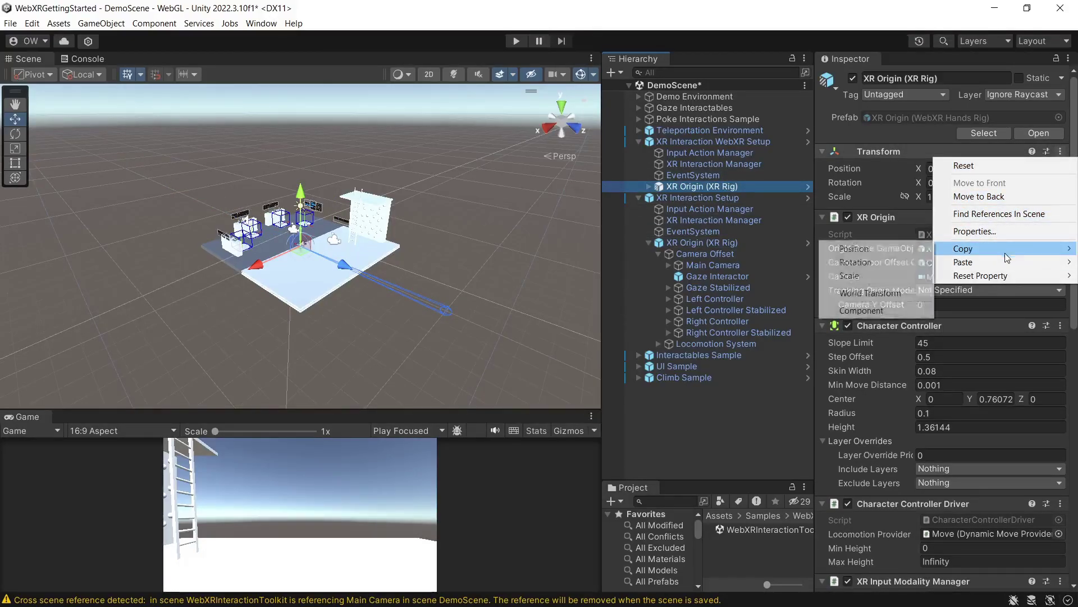
mouse_move(1005, 260)
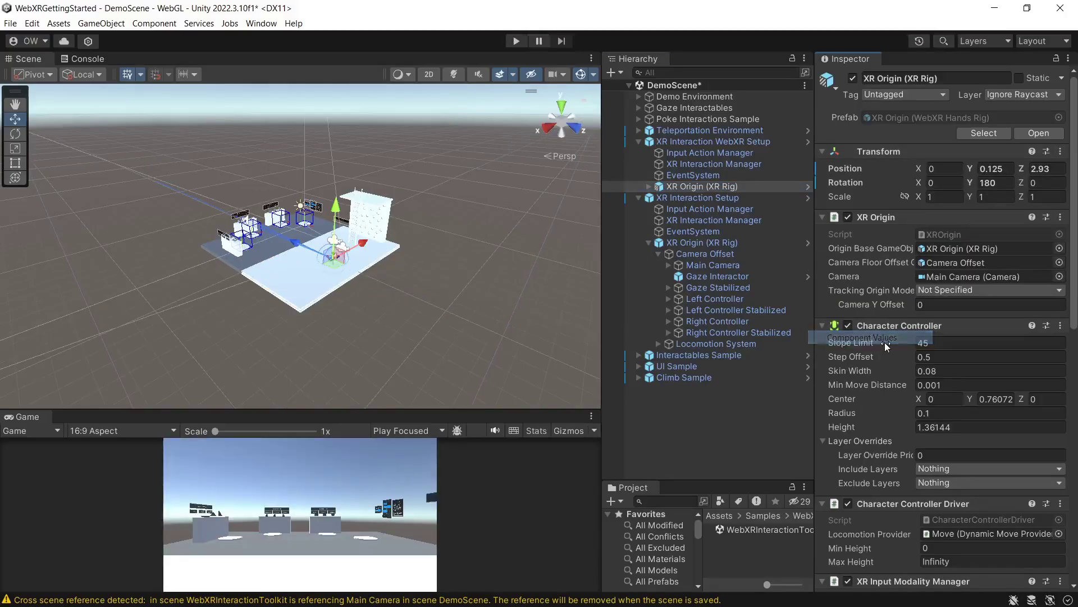
click(885, 338)
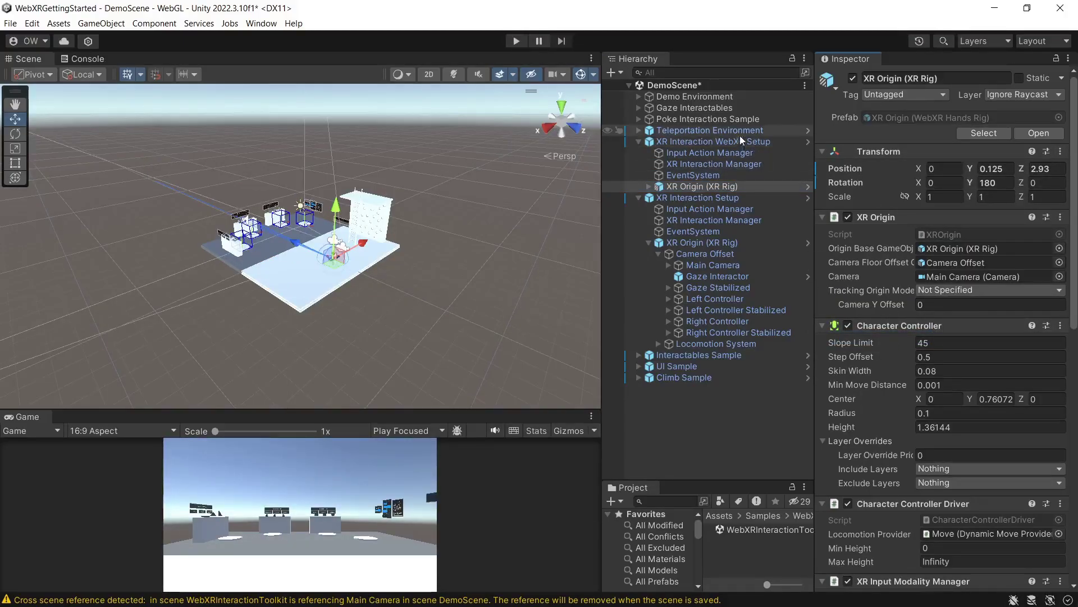
Expand the XR Origin under XR Interaction WebXR Setup and copy the Transform component of the Main Camera under XR Interaction Setup.
click(644, 187)
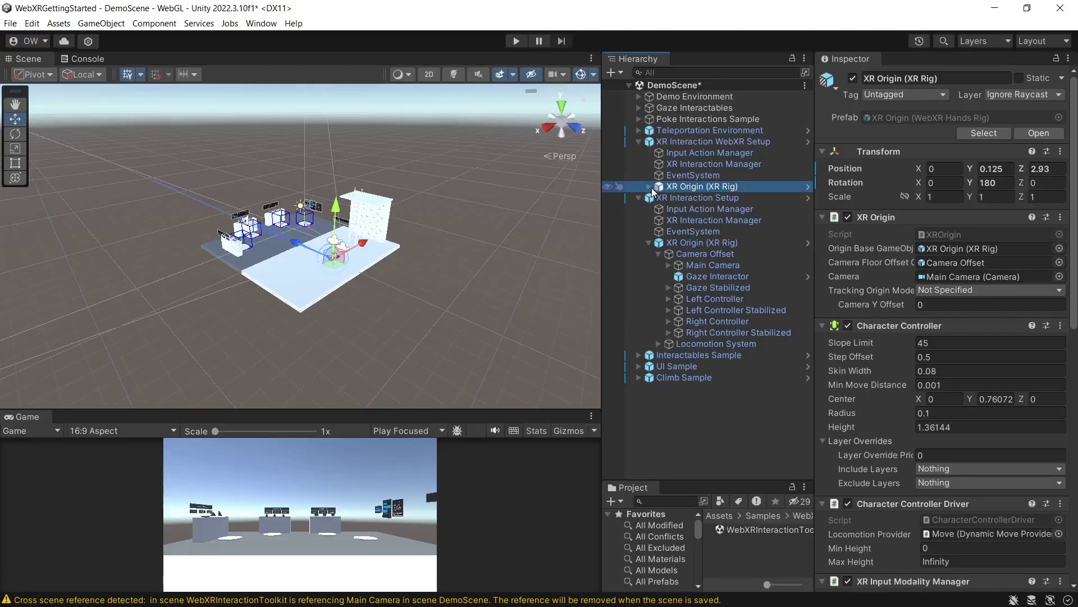
click(649, 187)
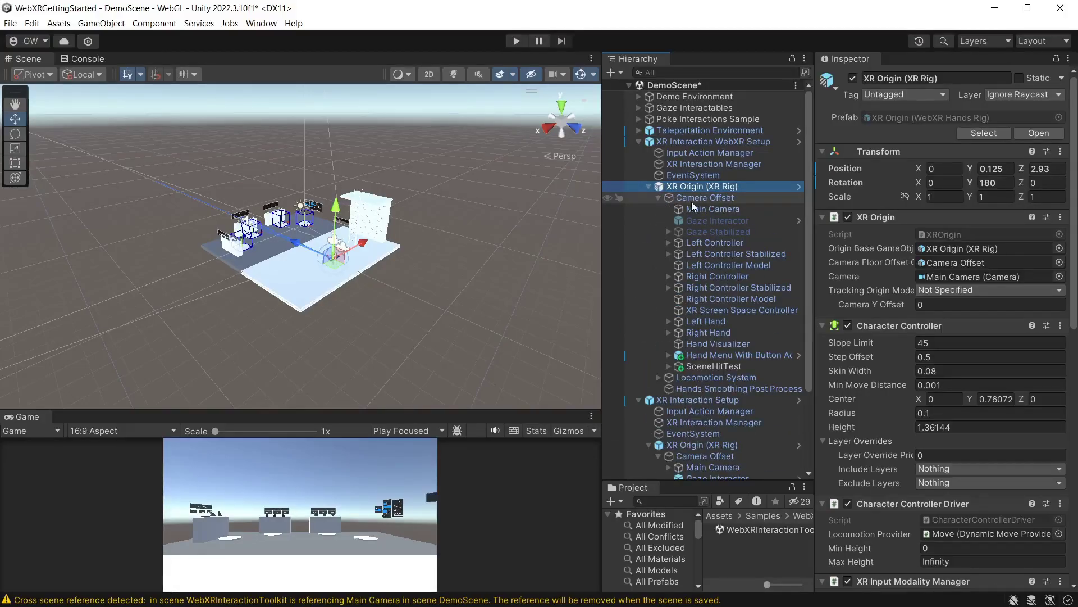
click(692, 208)
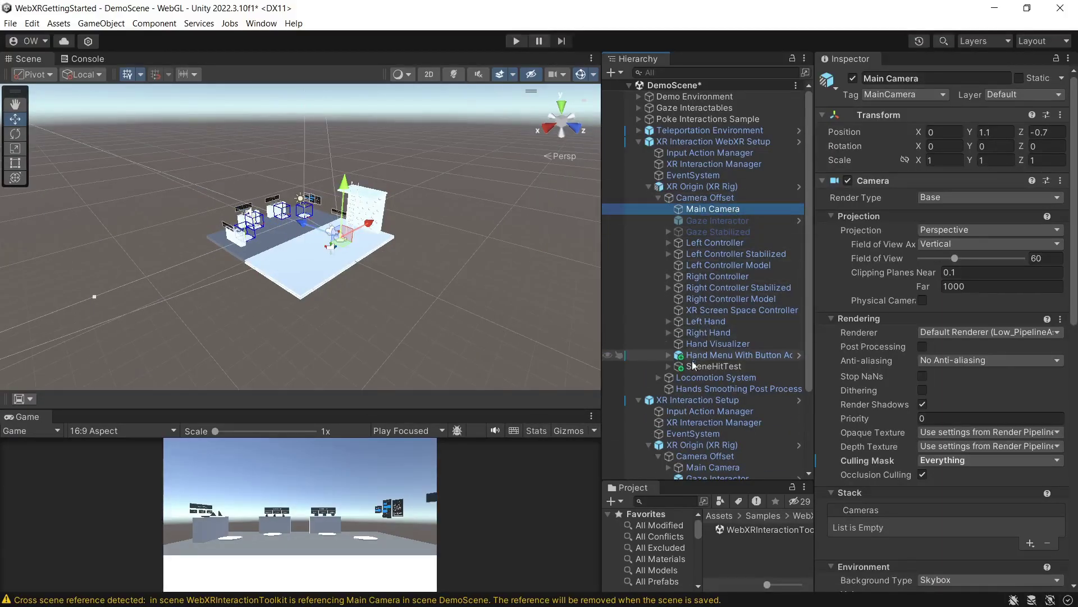
click(712, 468)
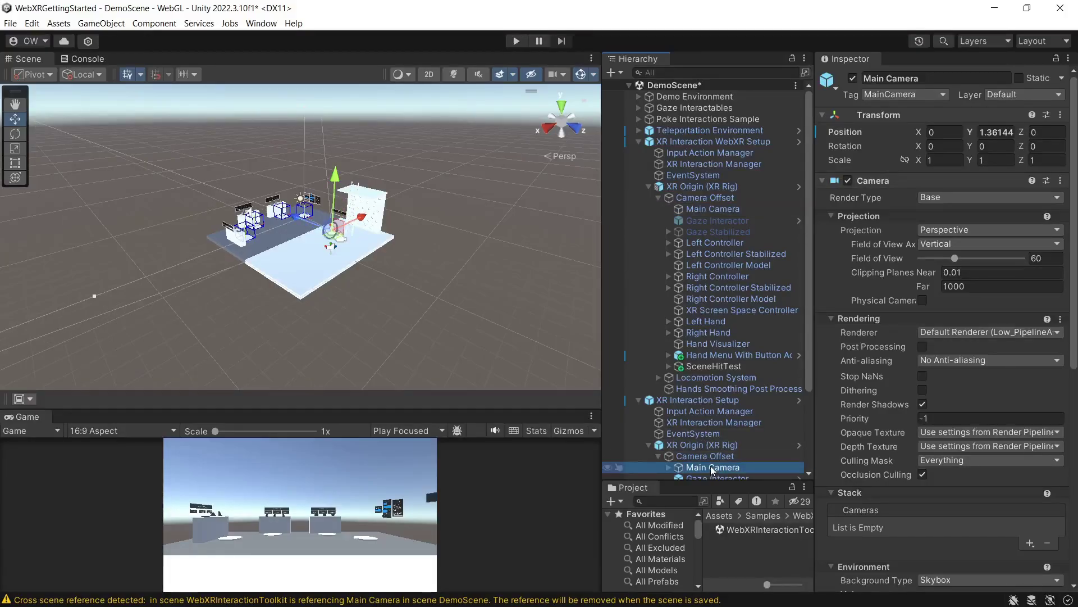
click(1060, 115)
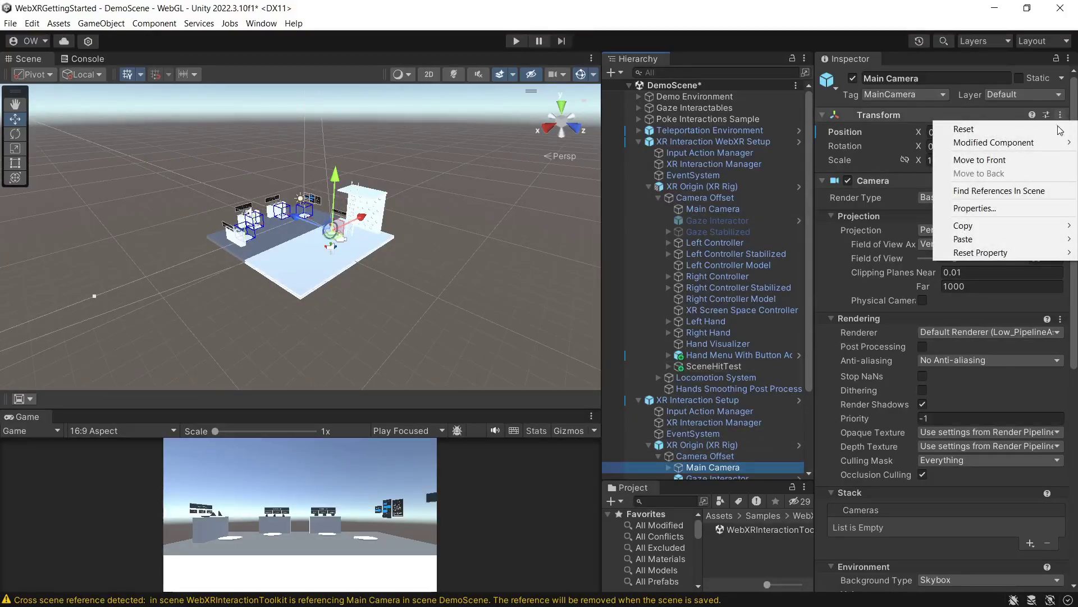
mouse_move(1035, 225)
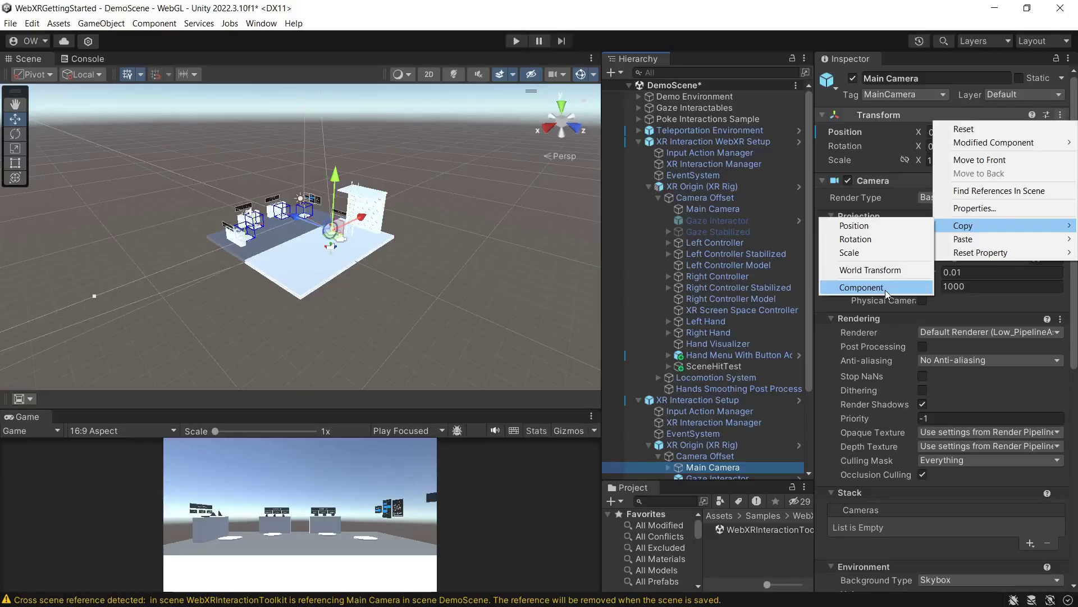
click(886, 291)
Paste the copied Transform component values onto the Main Camera under XR Interaction WebXR Setup.
click(740, 211)
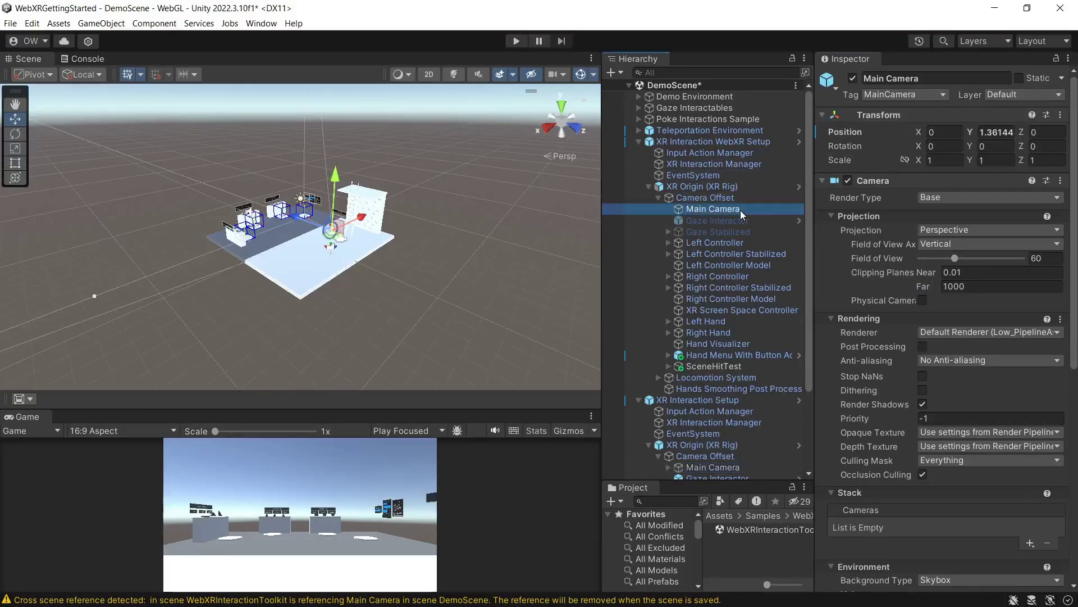
click(1061, 115)
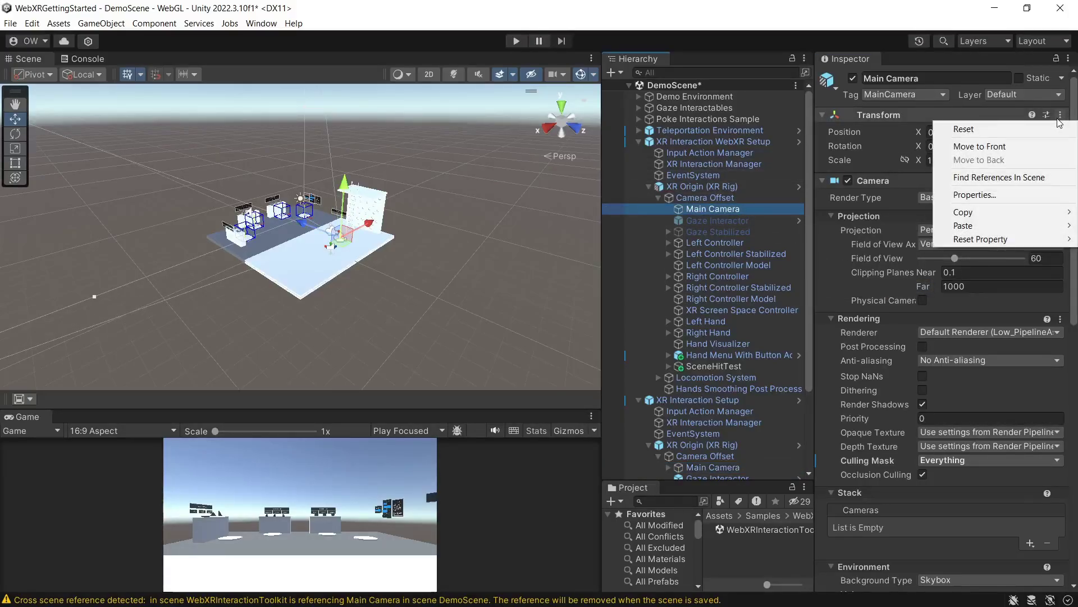
mouse_move(1006, 226)
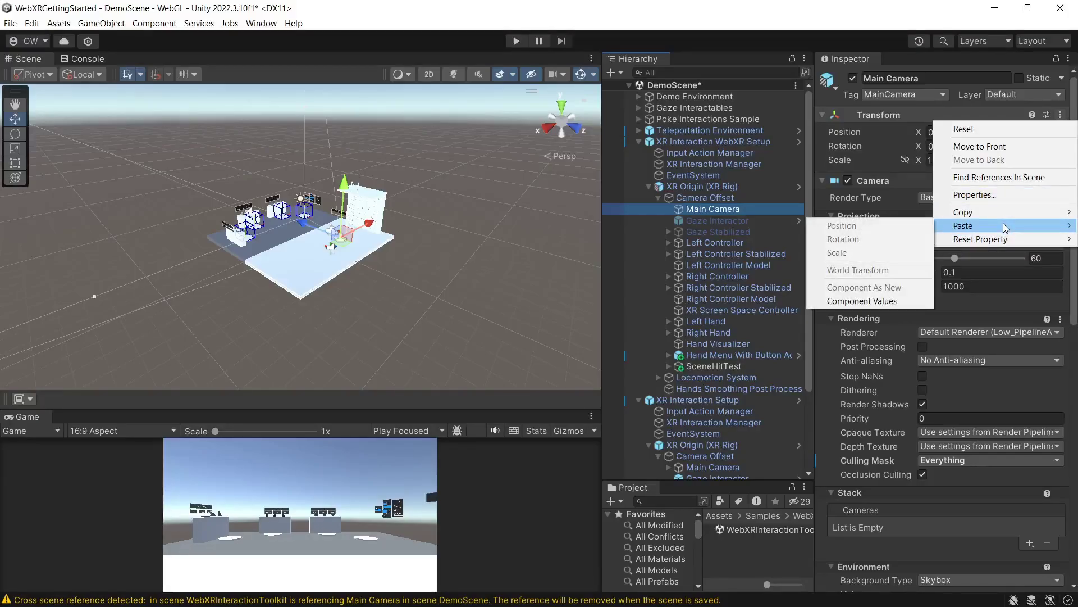
click(858, 301)
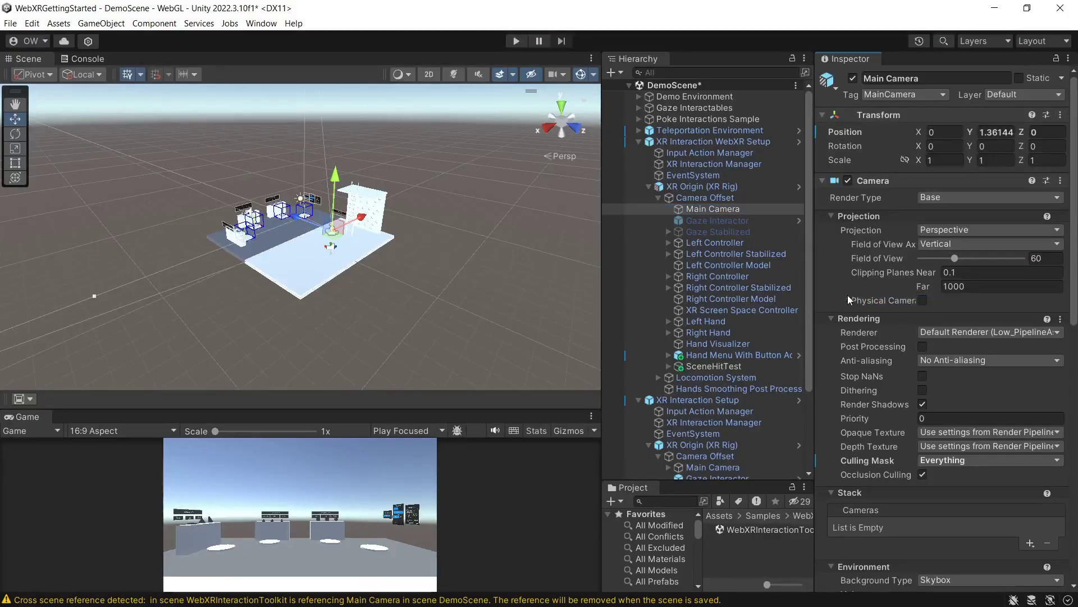
Deactivate the XR Interaction Setup object and collapse both XR setups in the hierarchy.
click(698, 399)
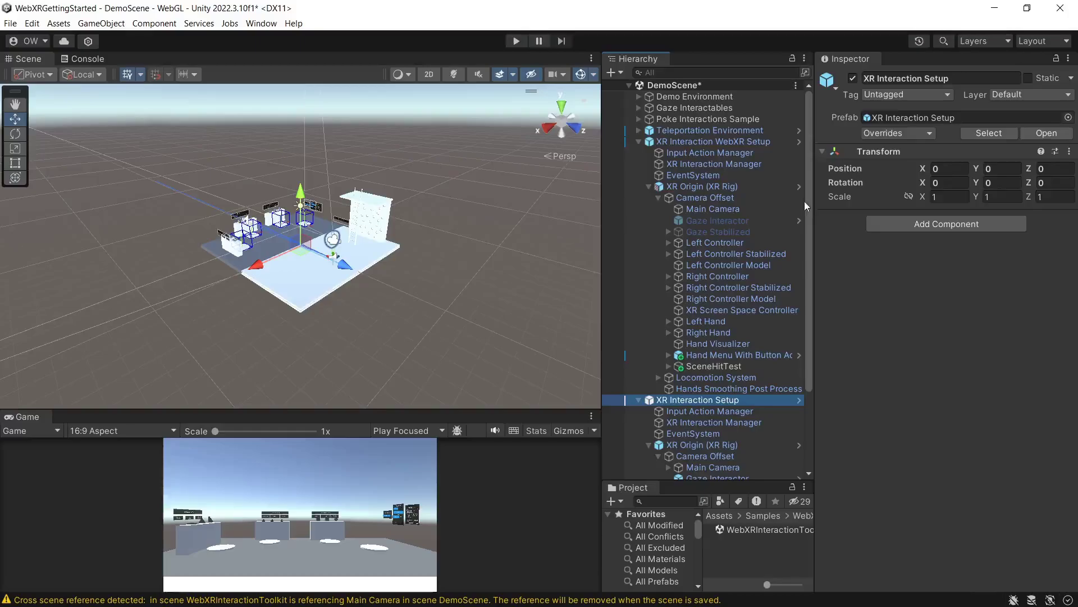
click(853, 79)
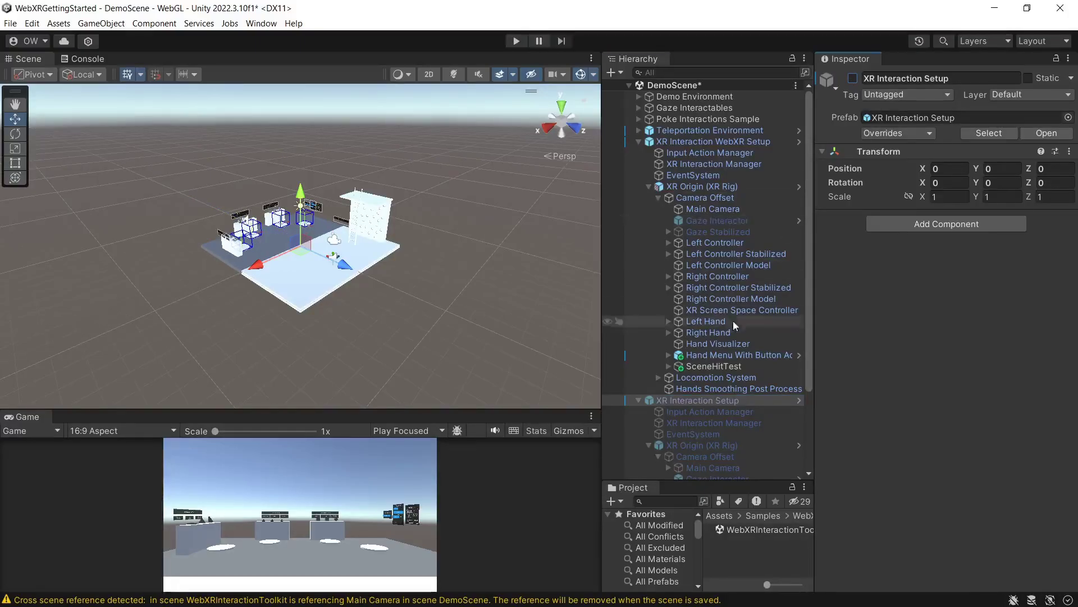
click(639, 400)
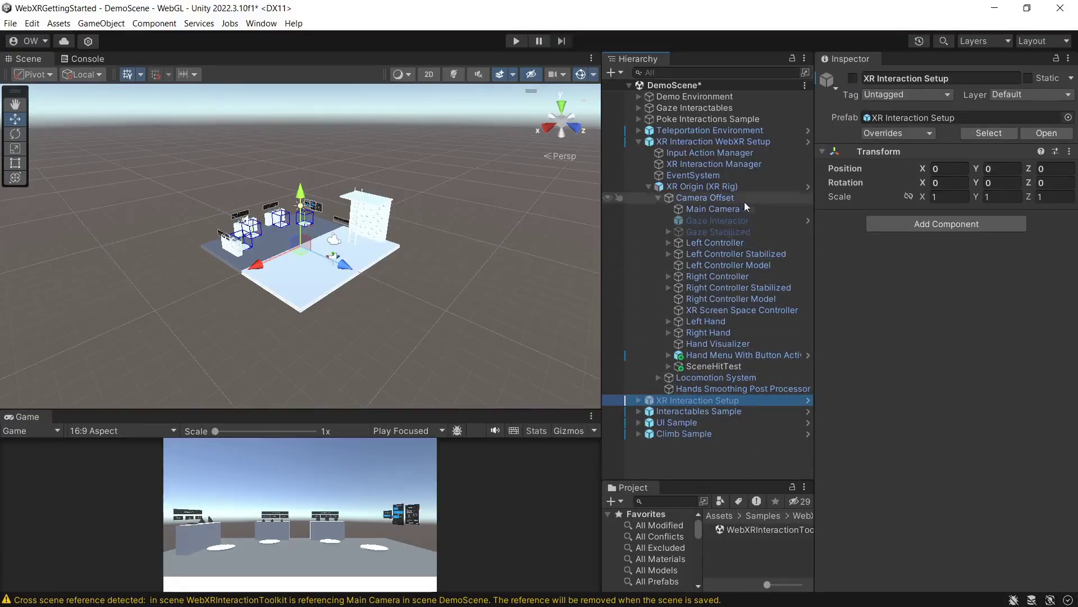
click(639, 141)
scroll(366, 265, up, 5)
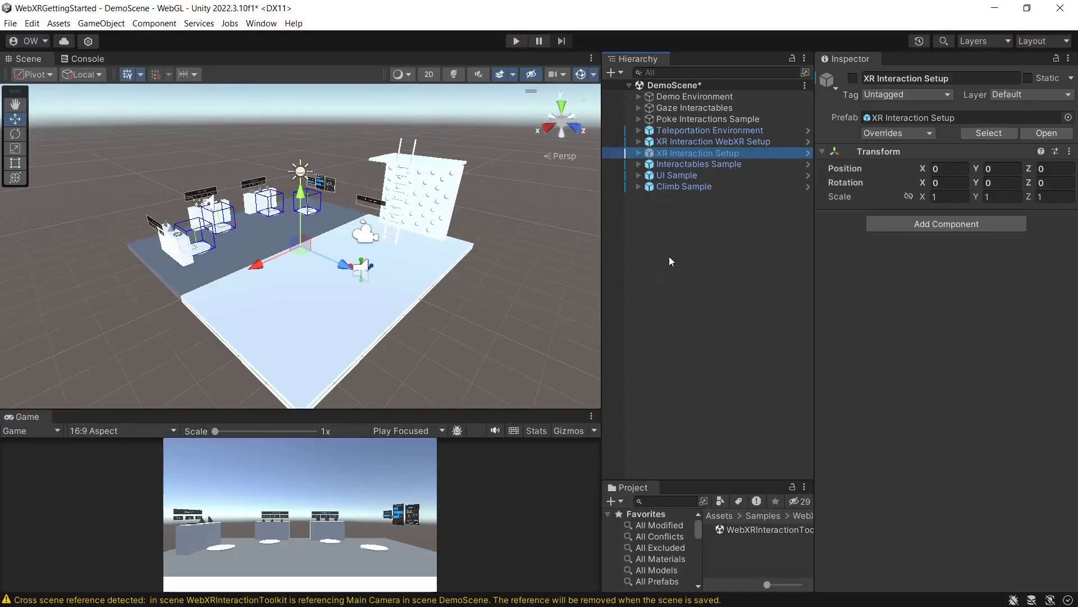
click(732, 224)
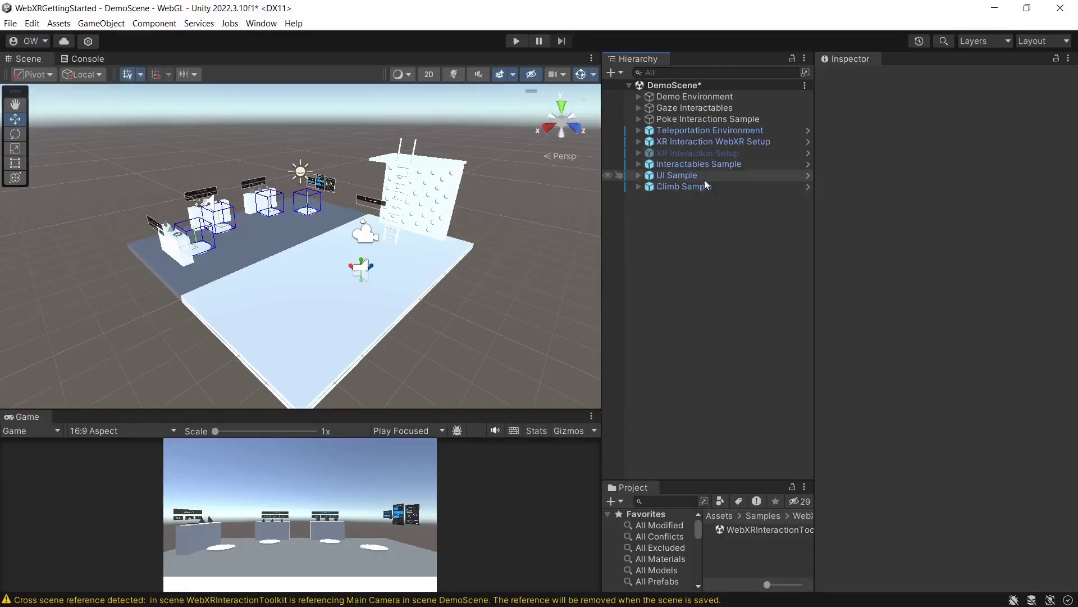
click(743, 154)
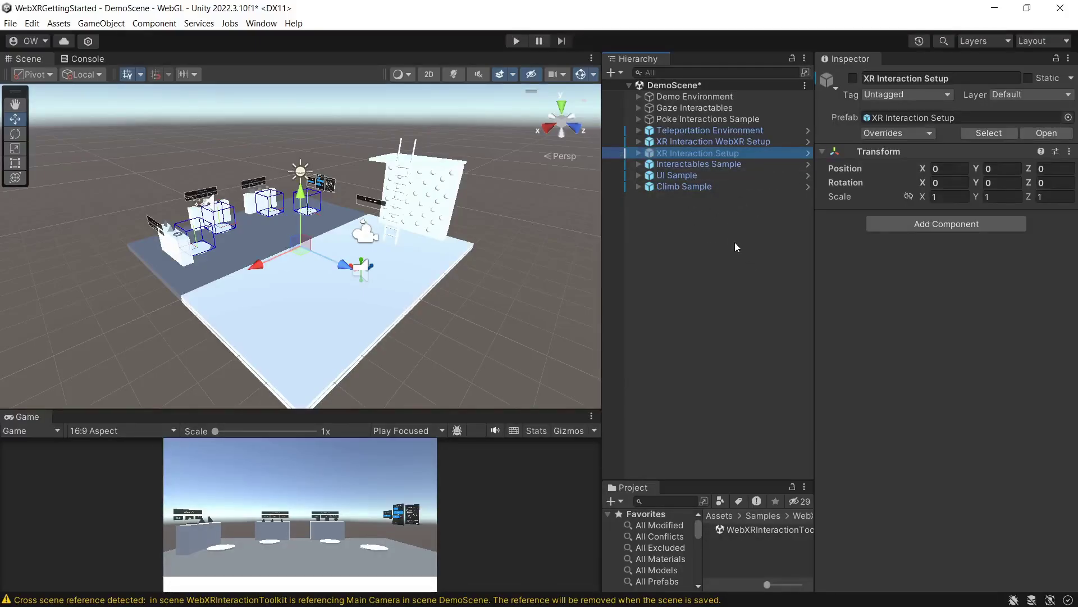
click(927, 332)
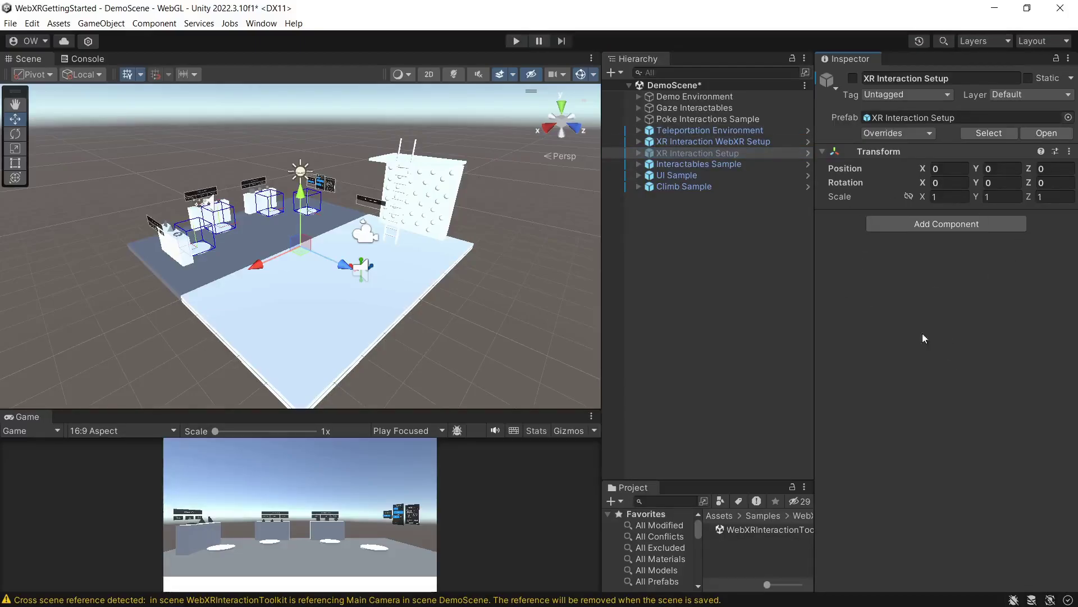
Open the Build Settings for the updated DemoScene.
click(10, 23)
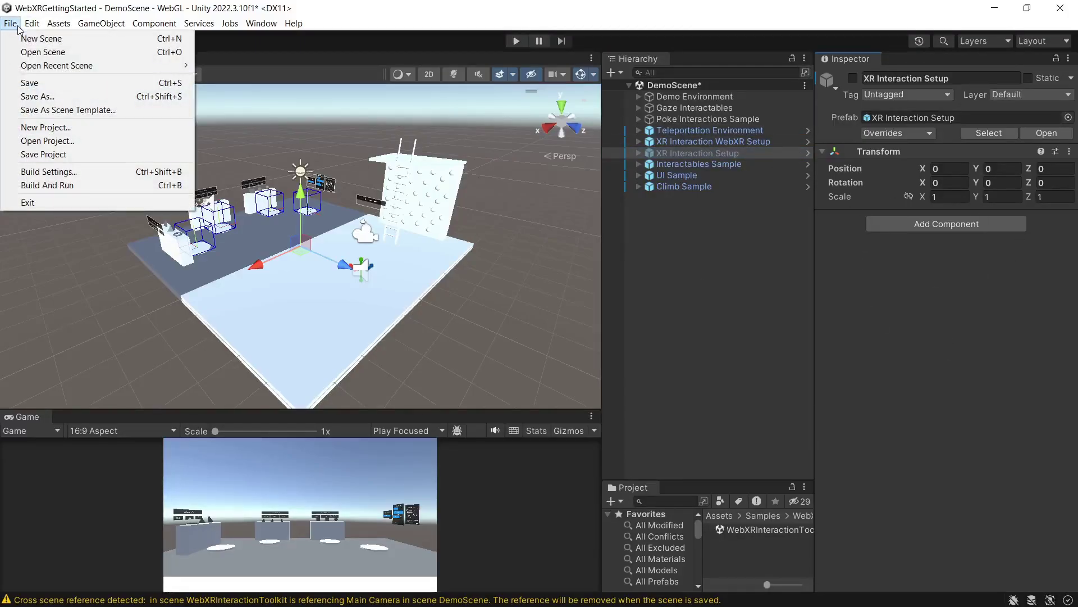
click(40, 173)
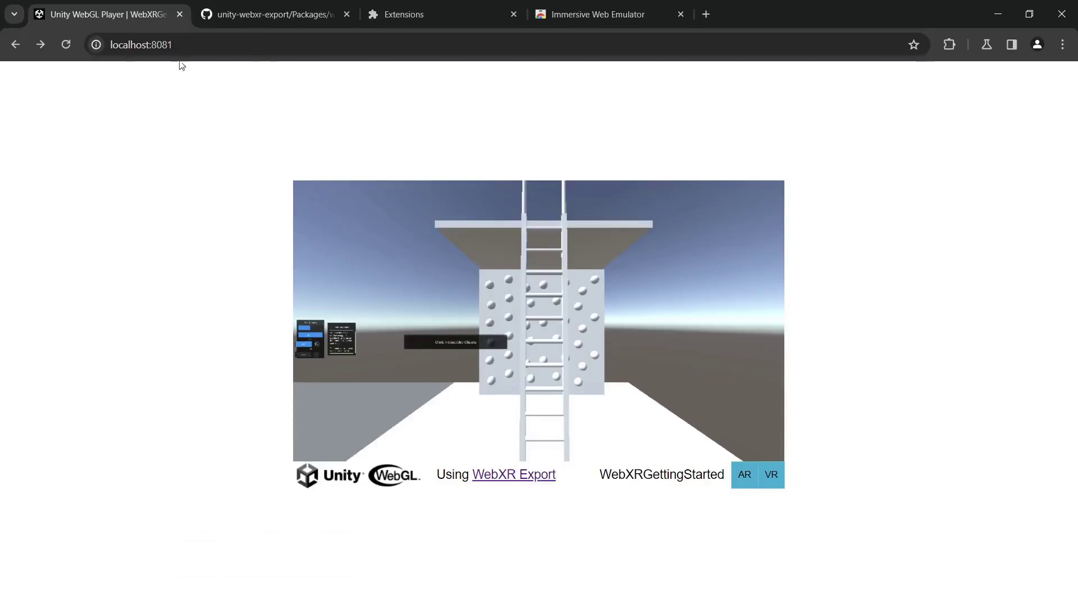
Switch to the browser, load the build at localhost:8082 and show the WebXR emulator in the developer tools.
click(40, 47)
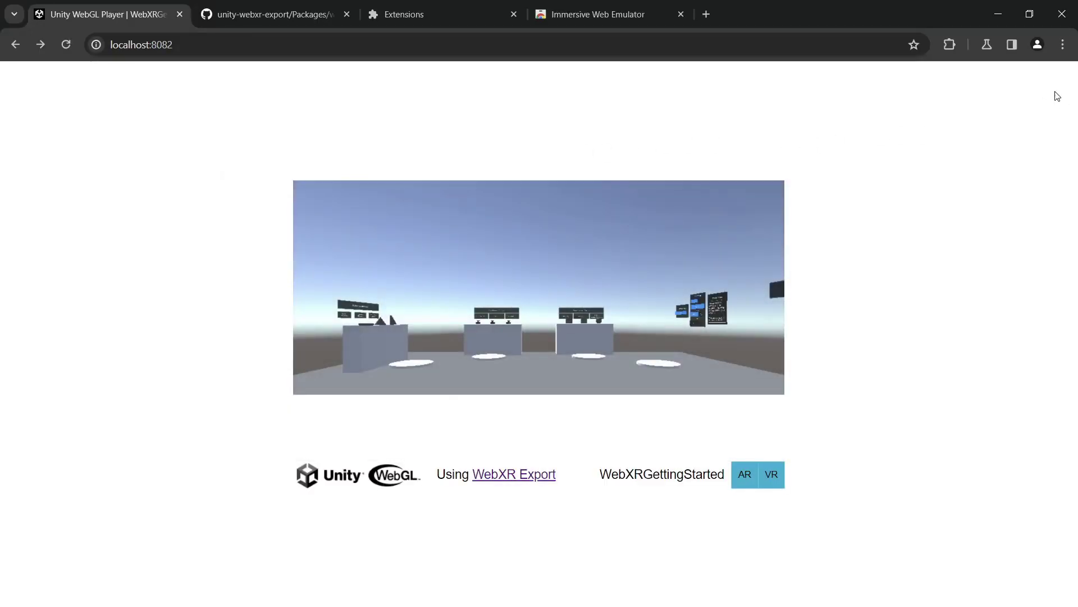
click(1062, 44)
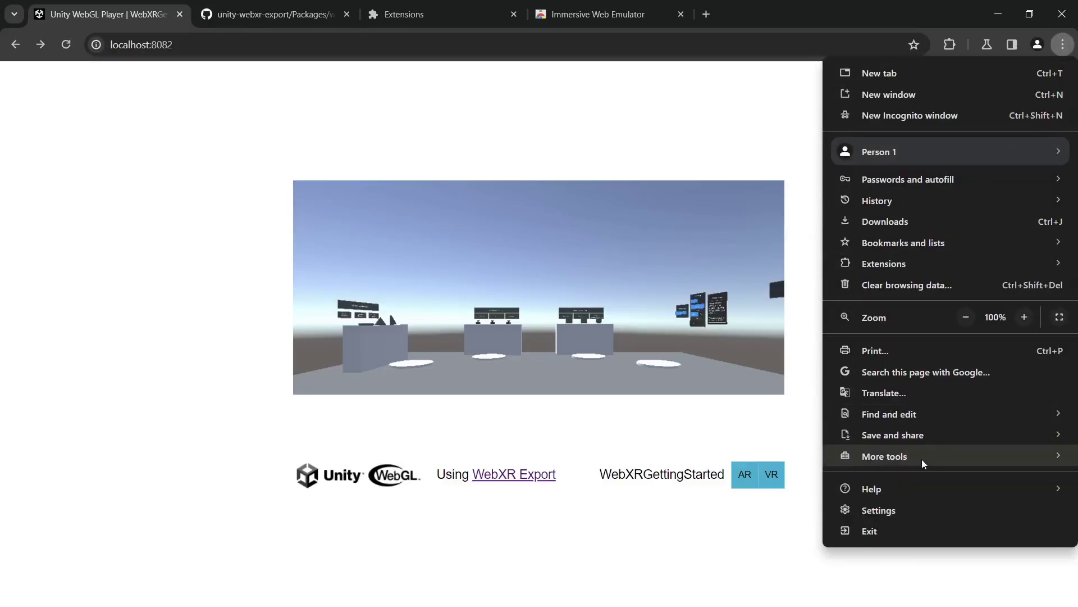
mouse_move(922, 459)
click(757, 540)
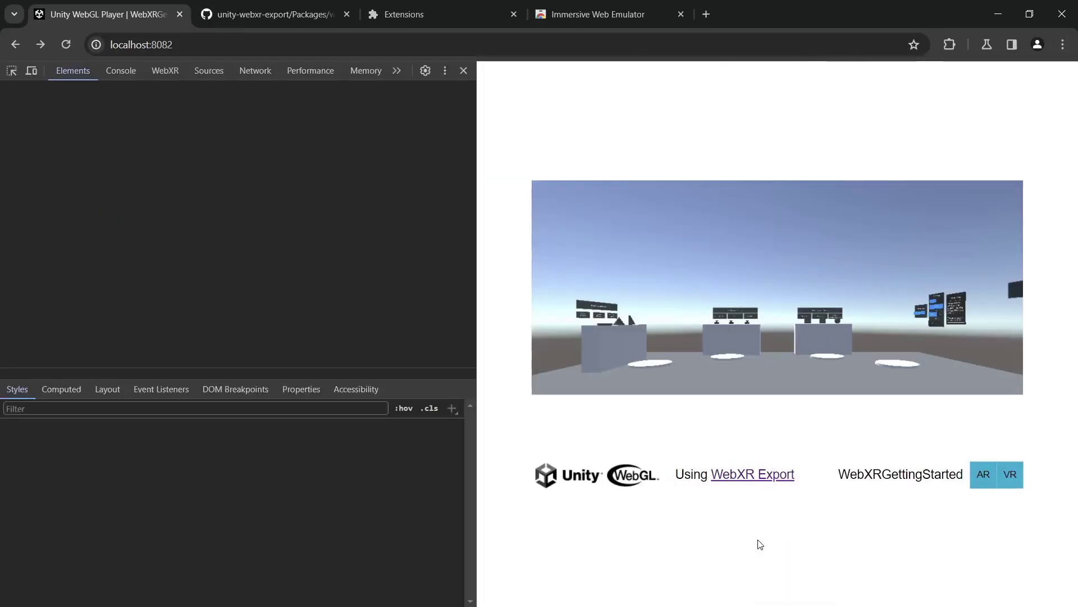
click(167, 74)
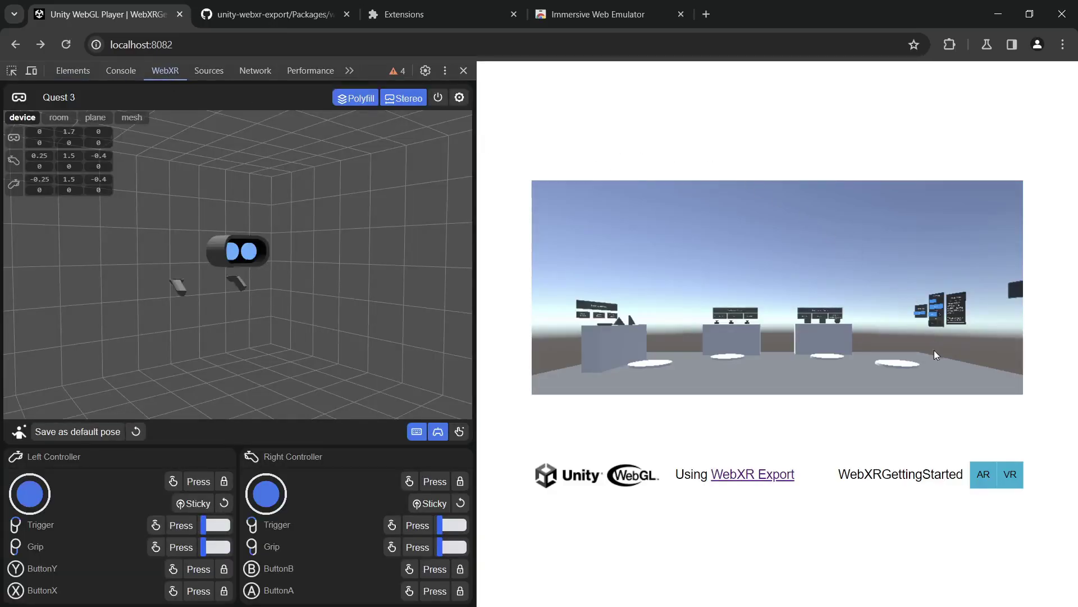
Enter VR and reposition the emulated devices: headset Z about 0.37, left controller Y about 1.42, right controller Y about 1.38 and Z about -0.51.
click(1016, 477)
drag(245, 241, 298, 261)
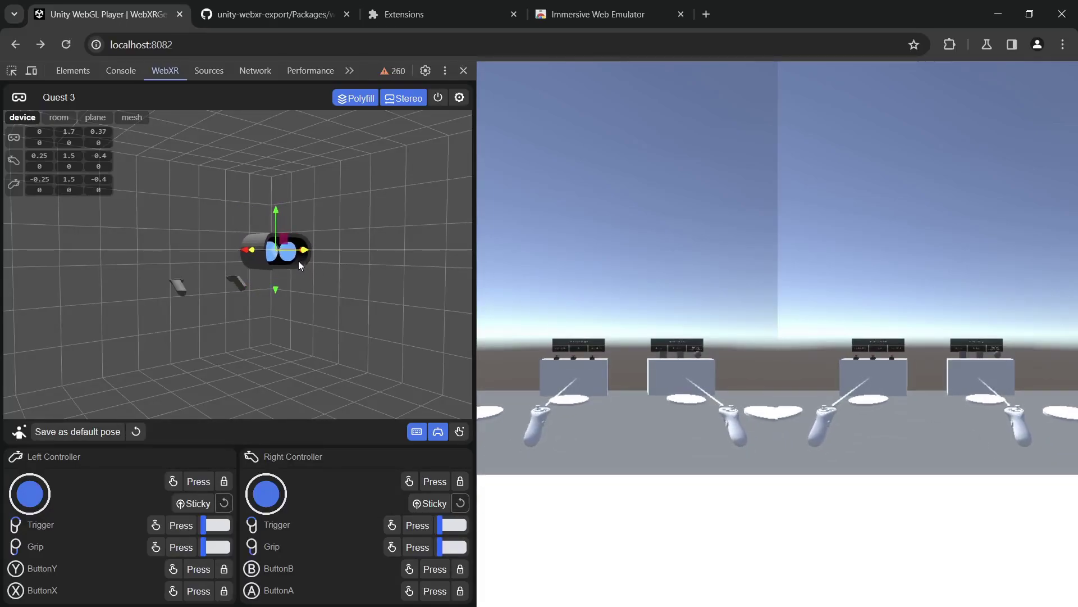
click(180, 285)
drag(173, 232, 232, 251)
click(234, 281)
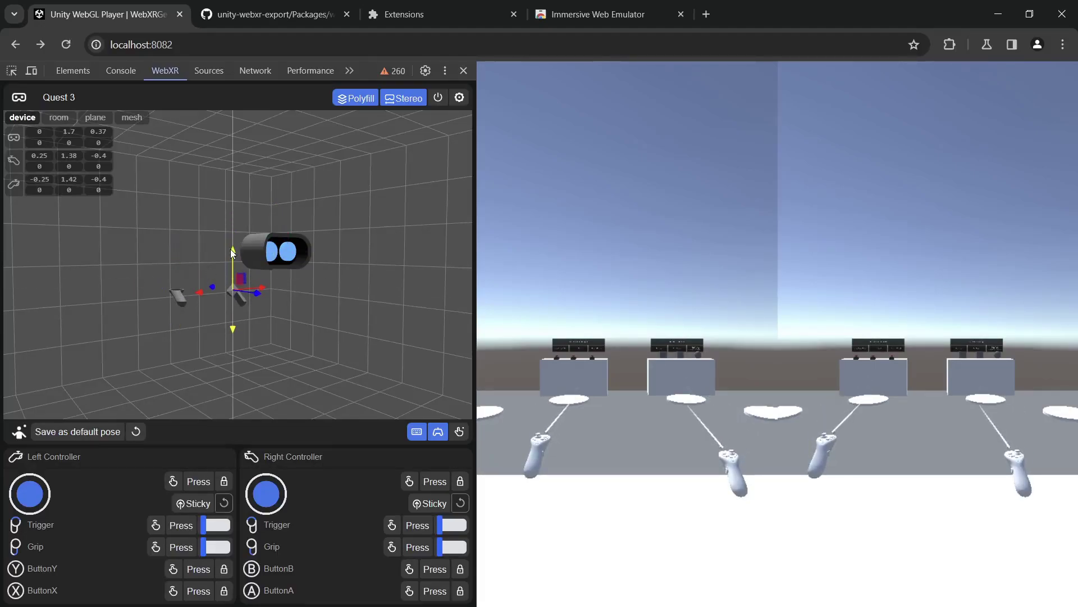
mouse_move(257, 292)
mouse_down()
mouse_move(263, 304)
mouse_move(251, 297)
mouse_up()
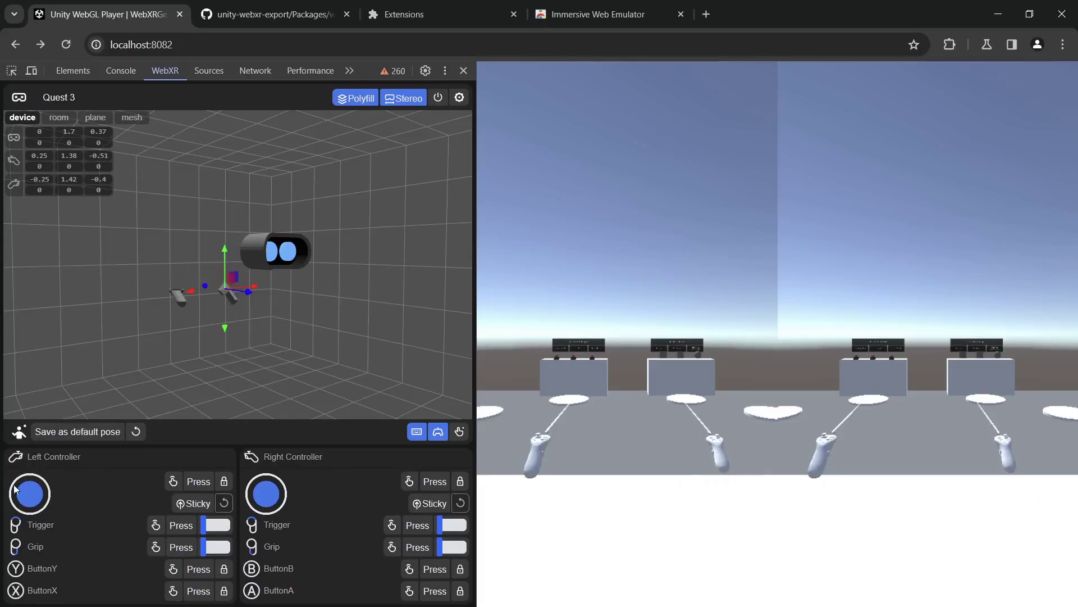
Test thumbstick locomotion by moving around the scene, turning toward the climbing wall and walking up to the ladder.
drag(52, 492, 54, 433)
drag(48, 403, 151, 478)
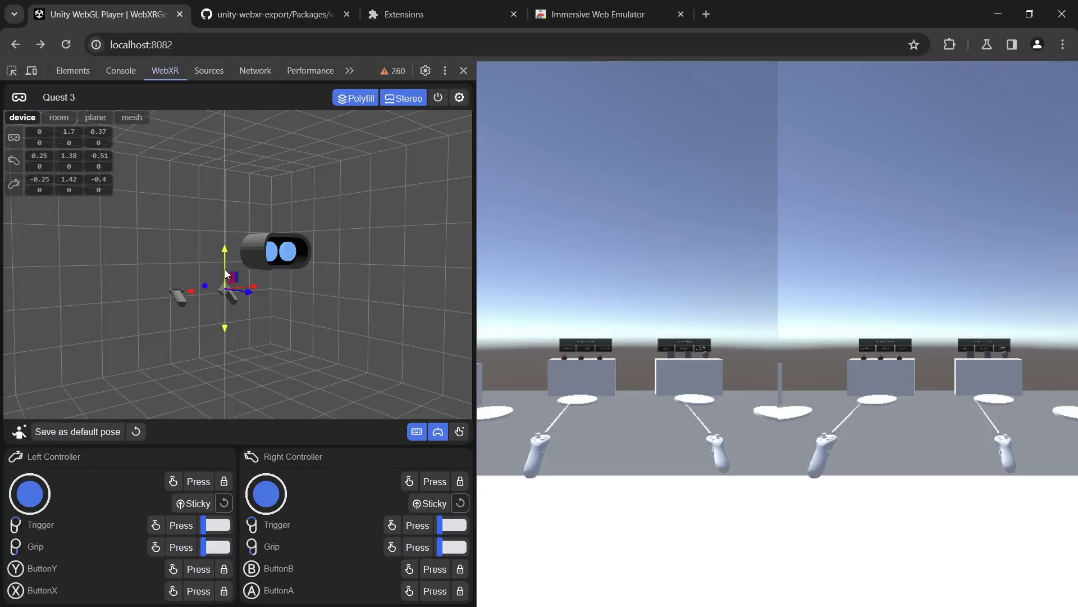
drag(25, 496, 15, 515)
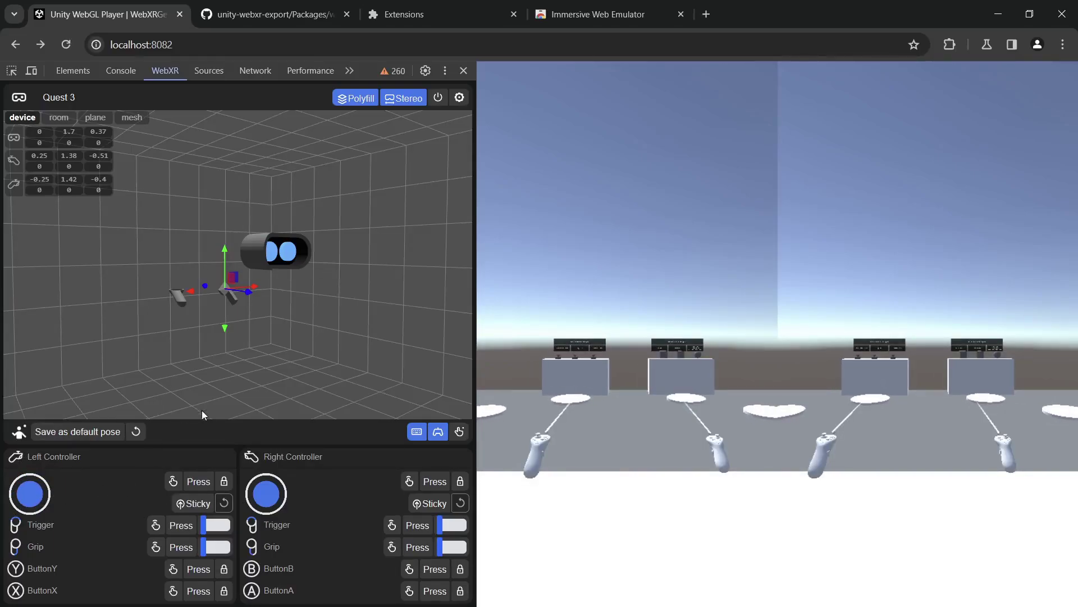
mouse_move(266, 501)
mouse_down()
mouse_move(304, 498)
mouse_move(266, 502)
mouse_up()
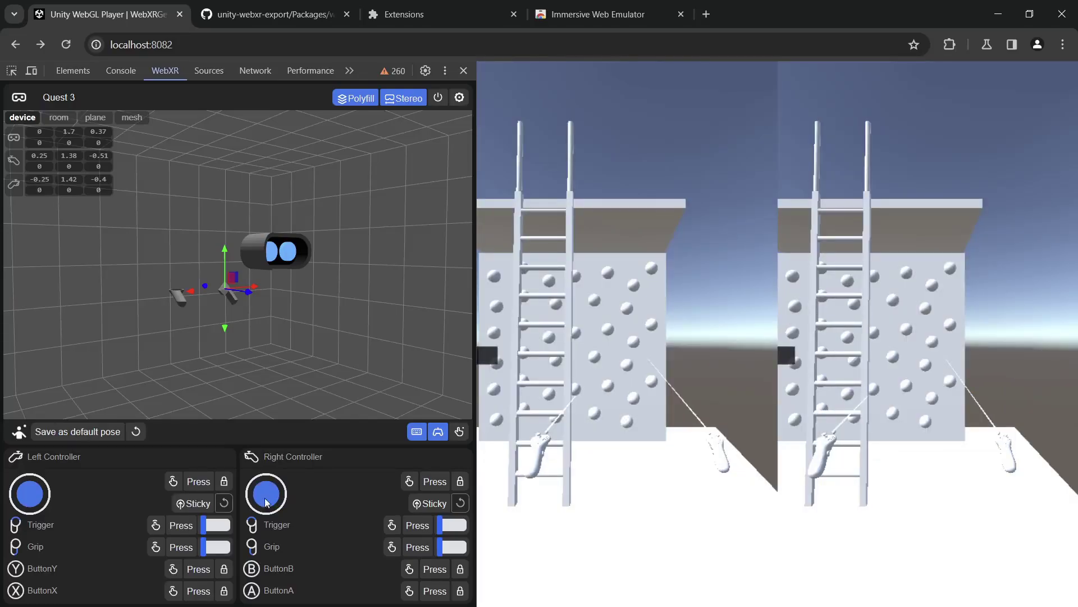
drag(35, 501, 42, 416)
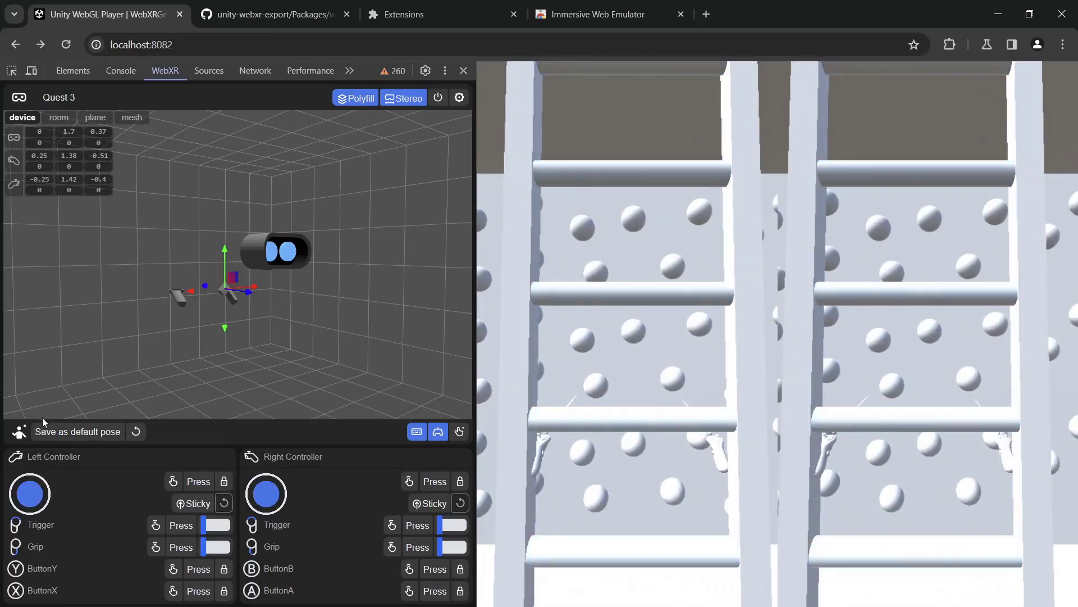
drag(33, 491, 34, 514)
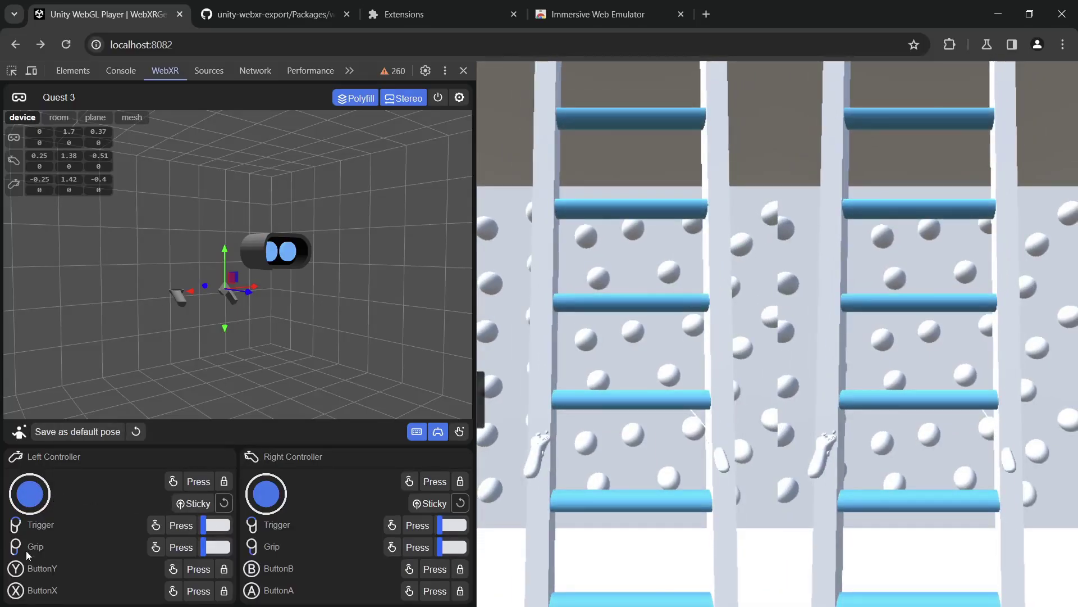
Climb the ladder by holding the left controller's grip fully, lowering that controller to Y about 0.35 and releasing the grip.
drag(203, 547, 227, 547)
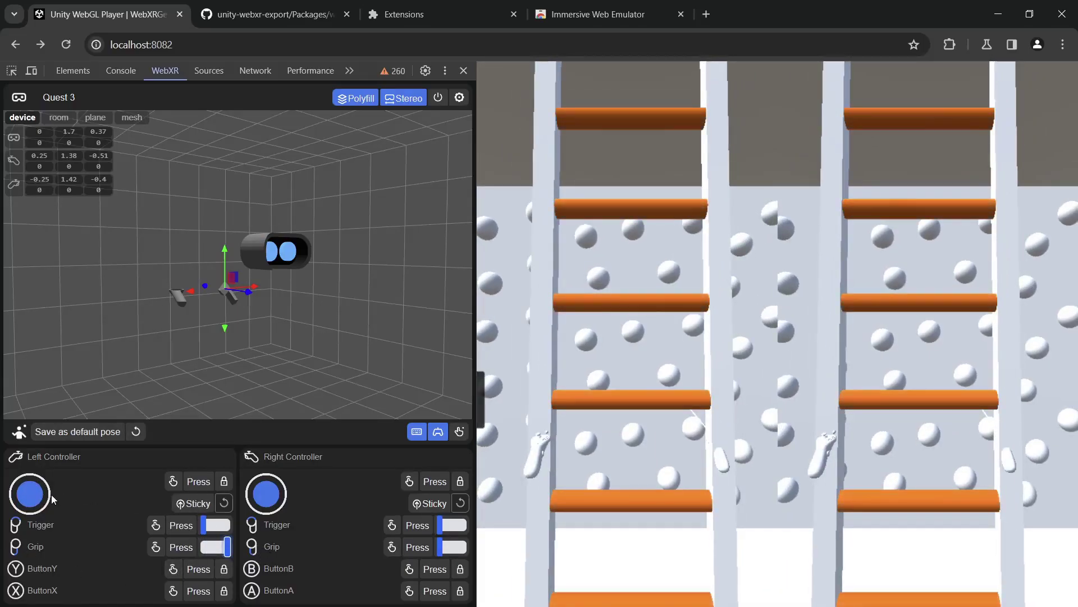
click(177, 294)
drag(172, 260, 163, 422)
drag(225, 547, 112, 513)
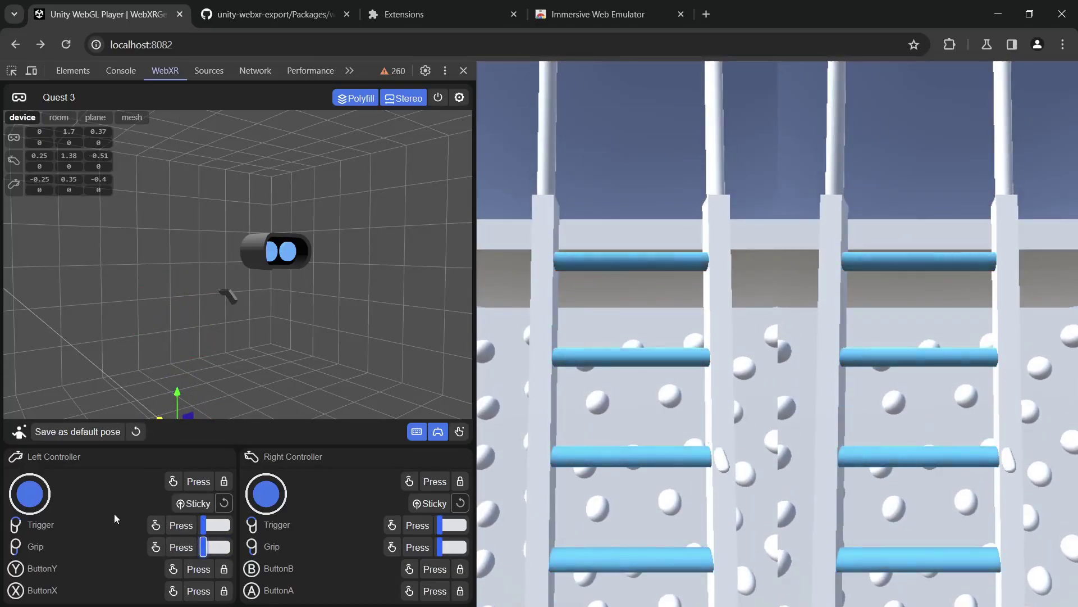
Raise the left controller to Y about 1.43 and move the player backward away from the ladder.
drag(175, 401, 172, 254)
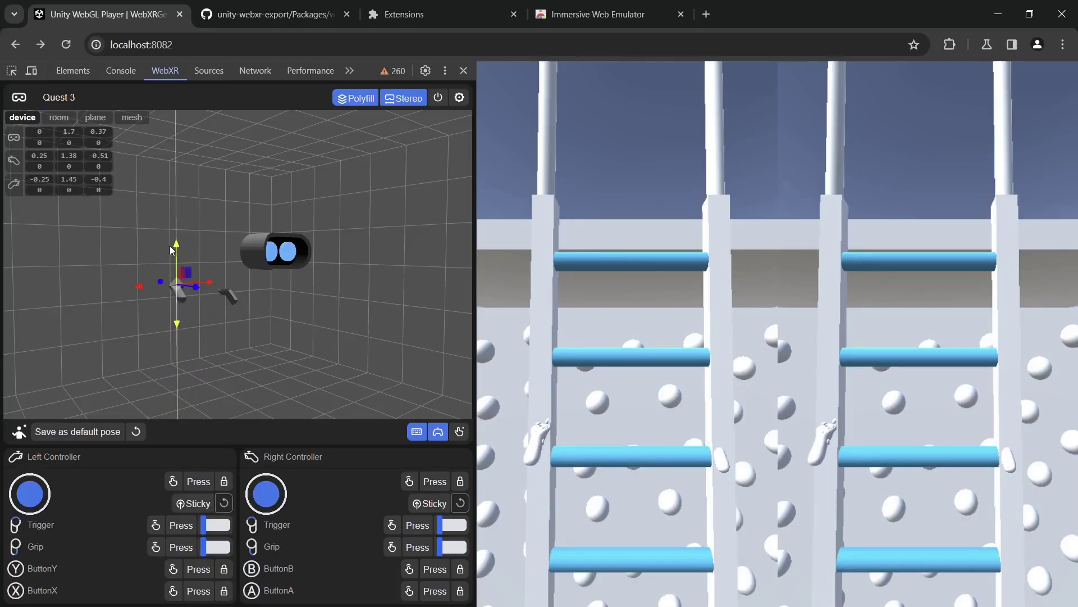
drag(35, 495, 31, 527)
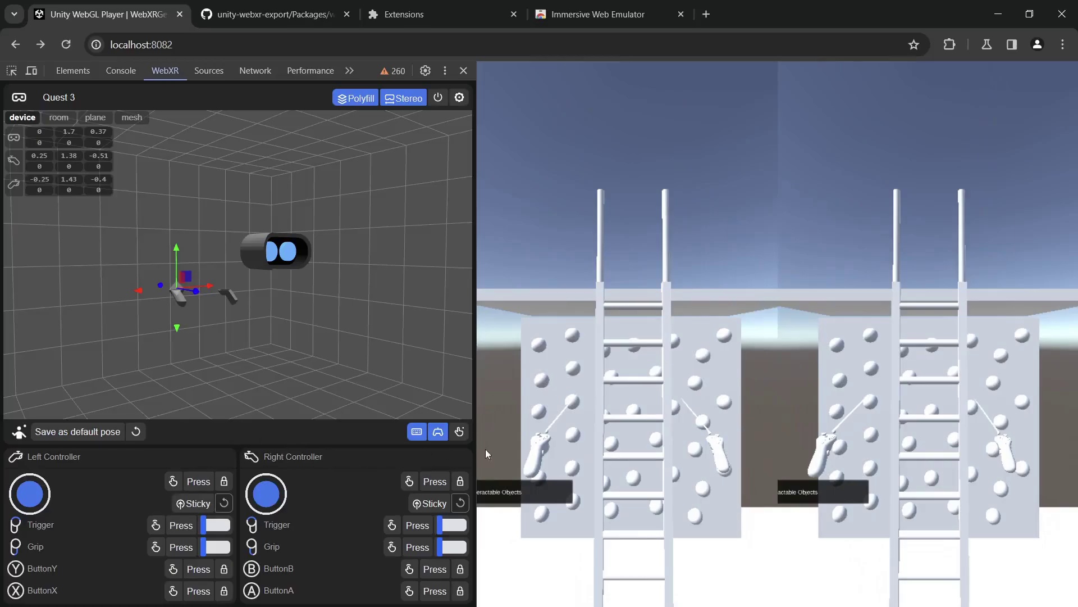
Switch the emulator from controllers to hand tracking and rotate the left hand about 1.27 around its X axis.
click(462, 433)
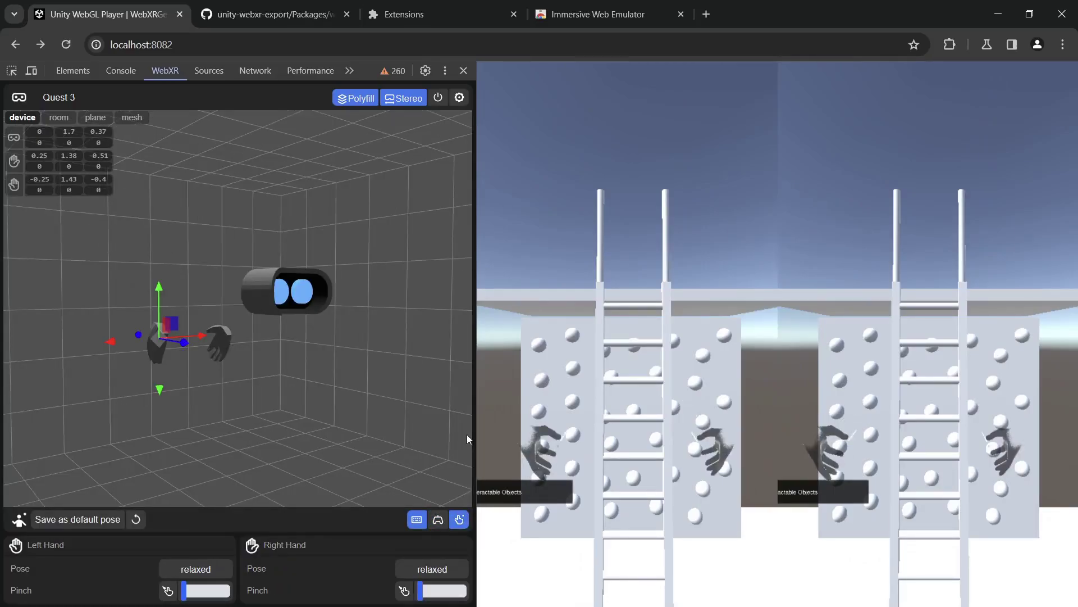
click(156, 352)
drag(178, 319, 191, 349)
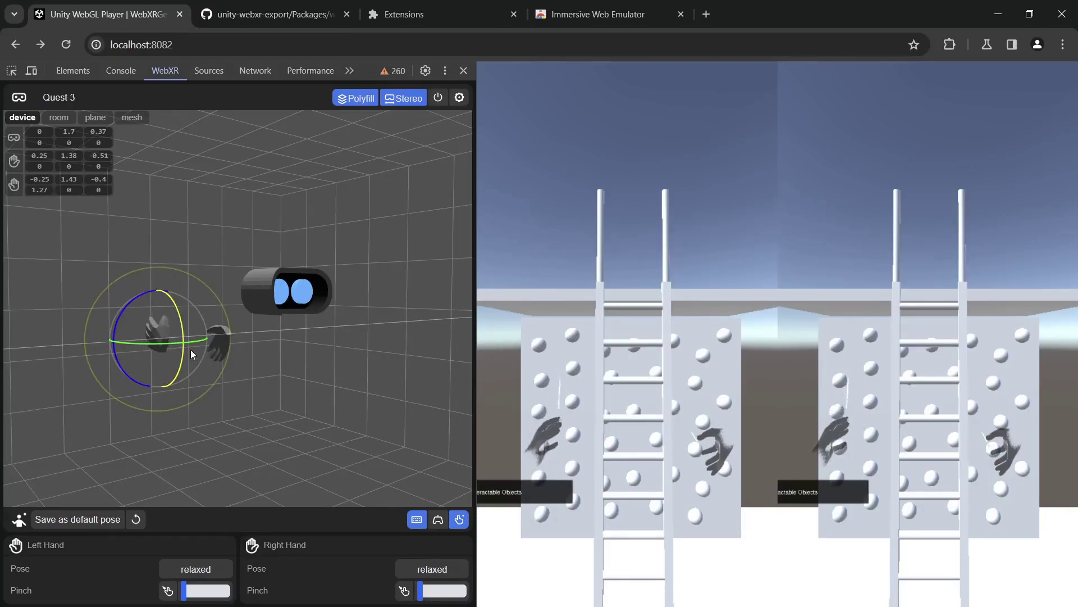
Exit the VR session with the developer tools closed, and switch back to the Unity editor without the Build Settings window.
click(437, 99)
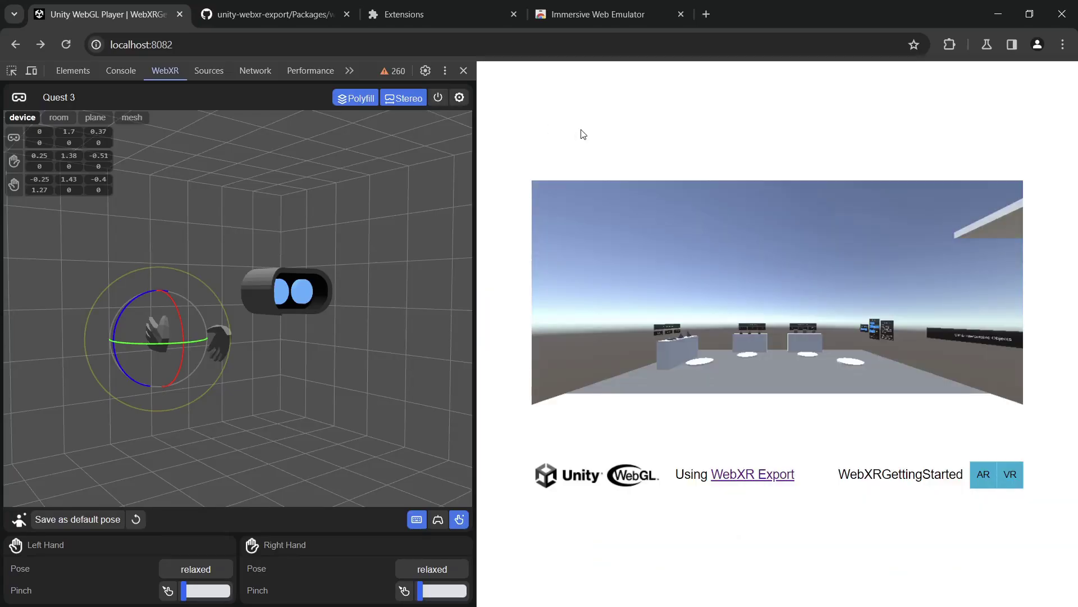
click(464, 70)
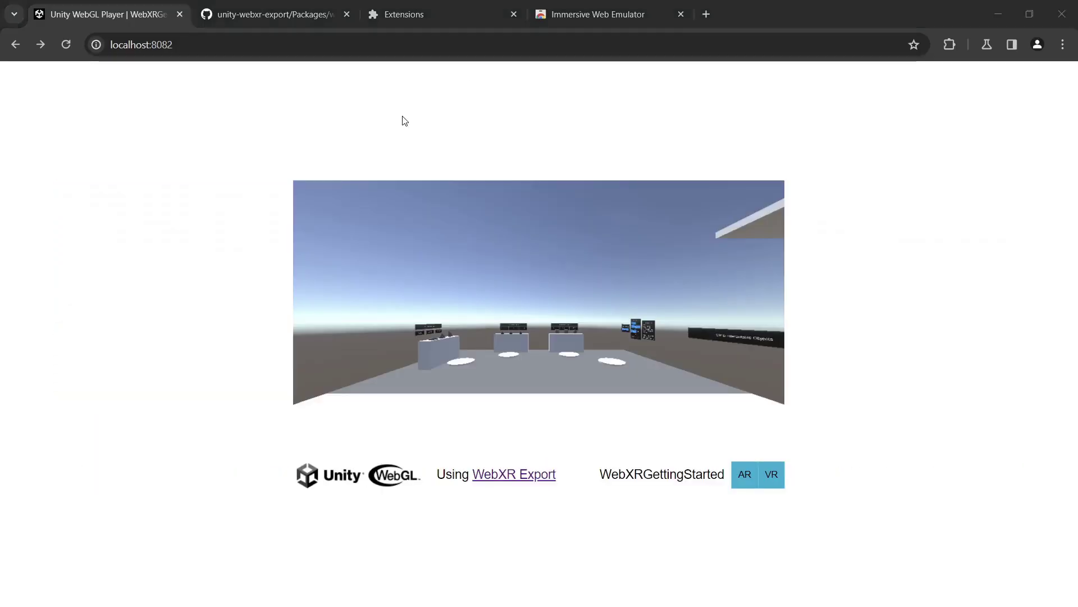
key(alt+Tab)
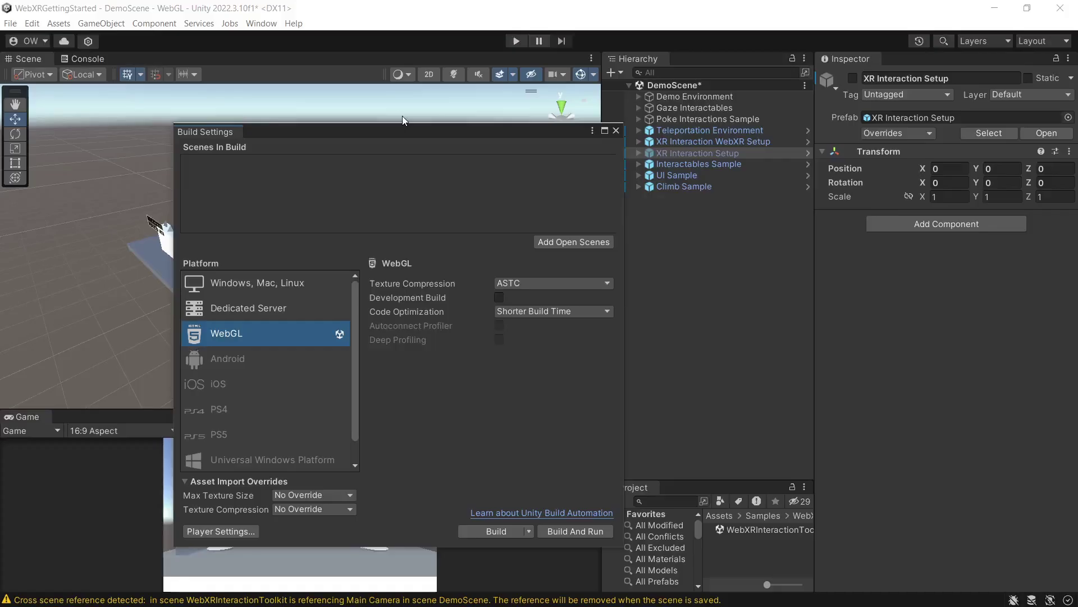
click(616, 131)
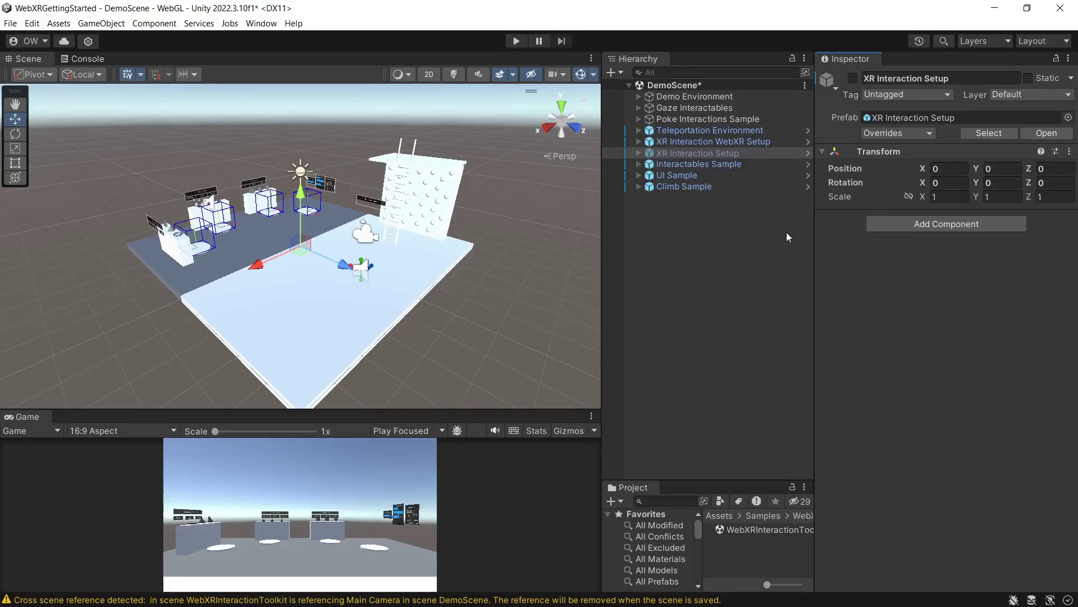
Duplicate the TunnelingVignette object under the Main Camera of the disabled XR Interaction Setup rig.
click(635, 154)
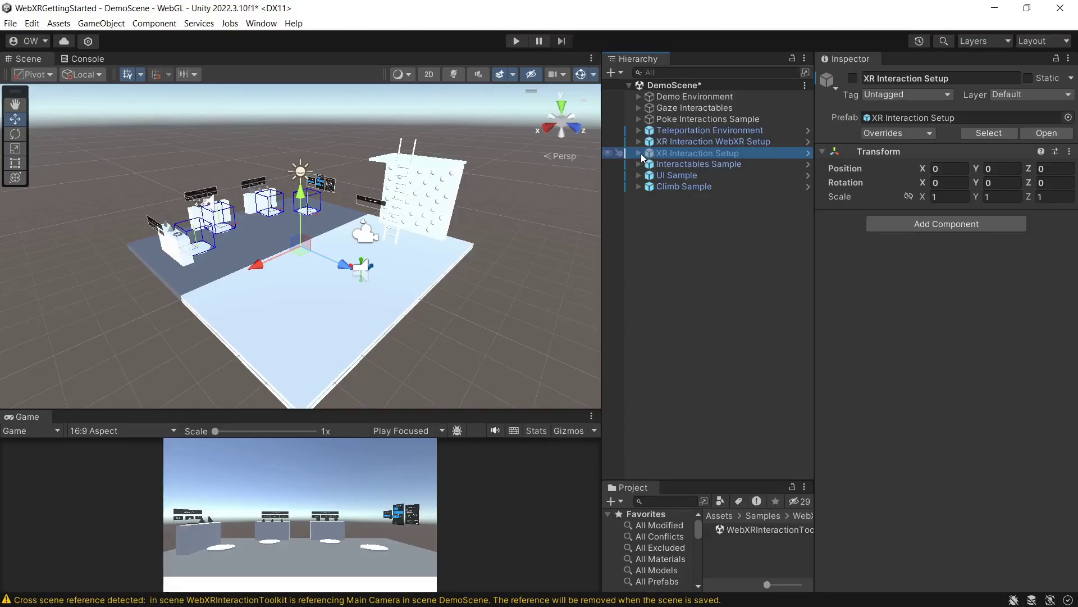
click(640, 153)
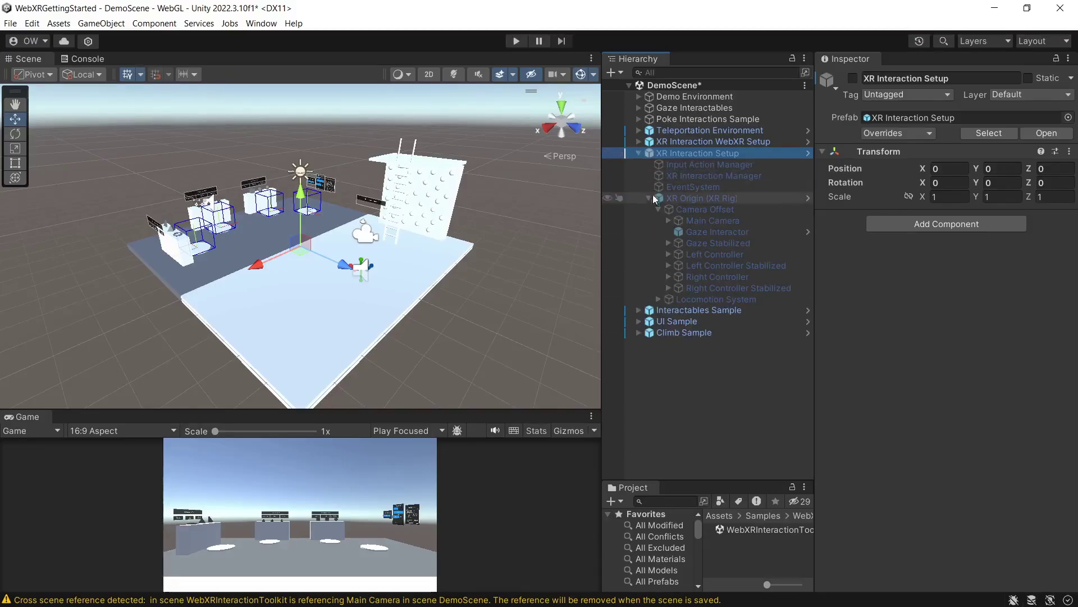
click(670, 221)
click(723, 232)
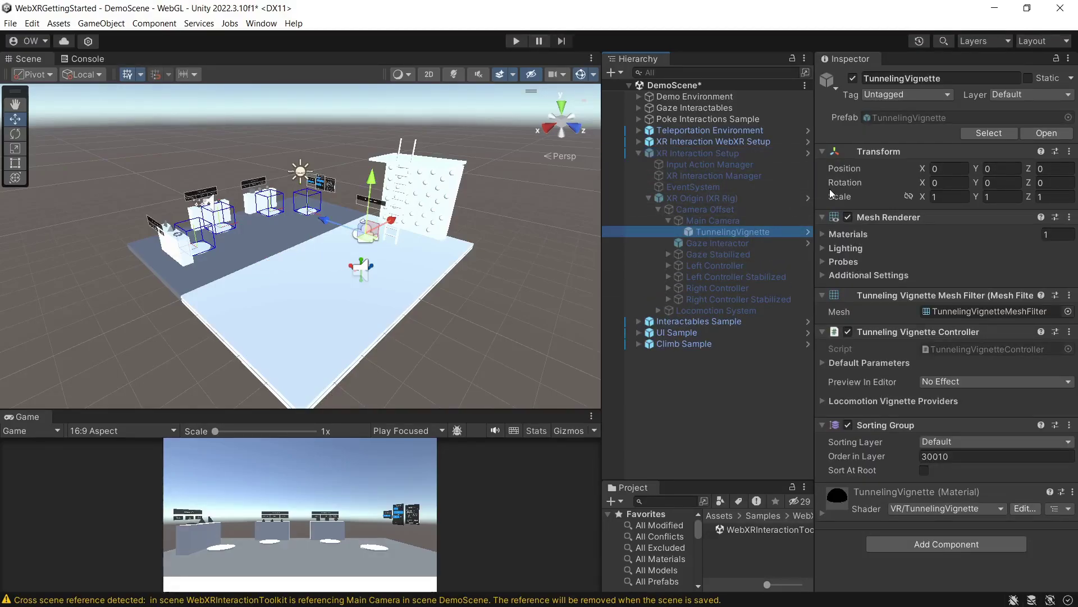
key(ctrl+d)
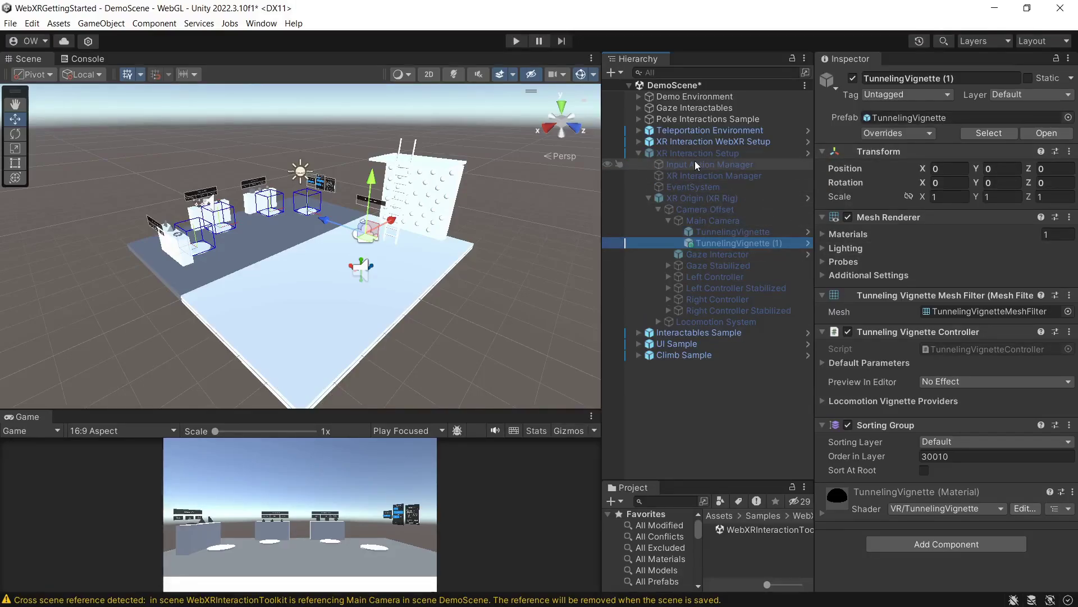
Move the duplicated vignette under the Main Camera of XR Interaction WebXR Setup and rename it TunnelingVignette.
click(639, 141)
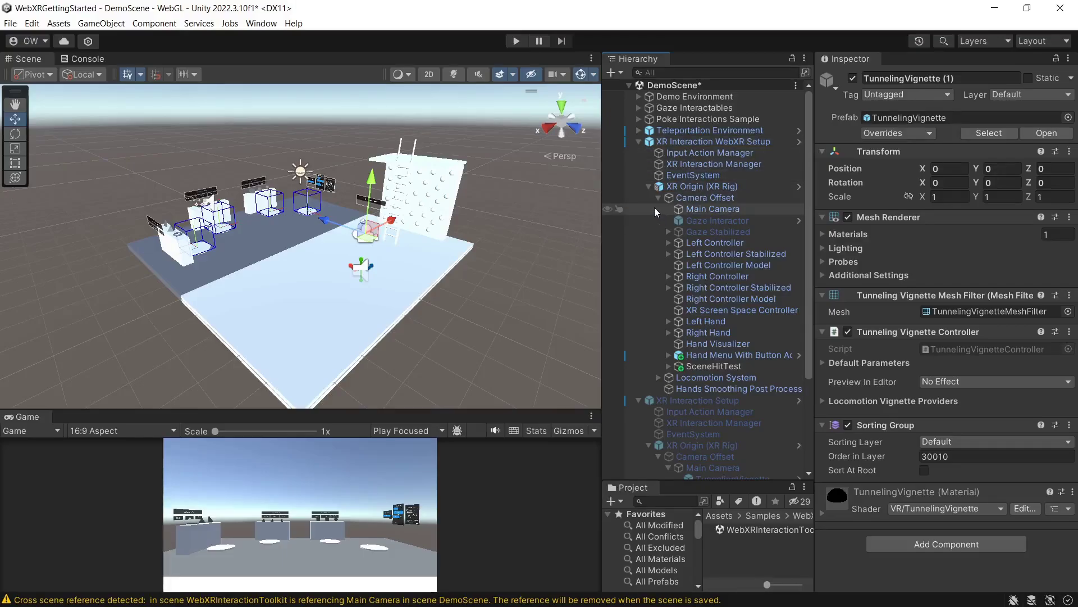
scroll(681, 230, down, 3)
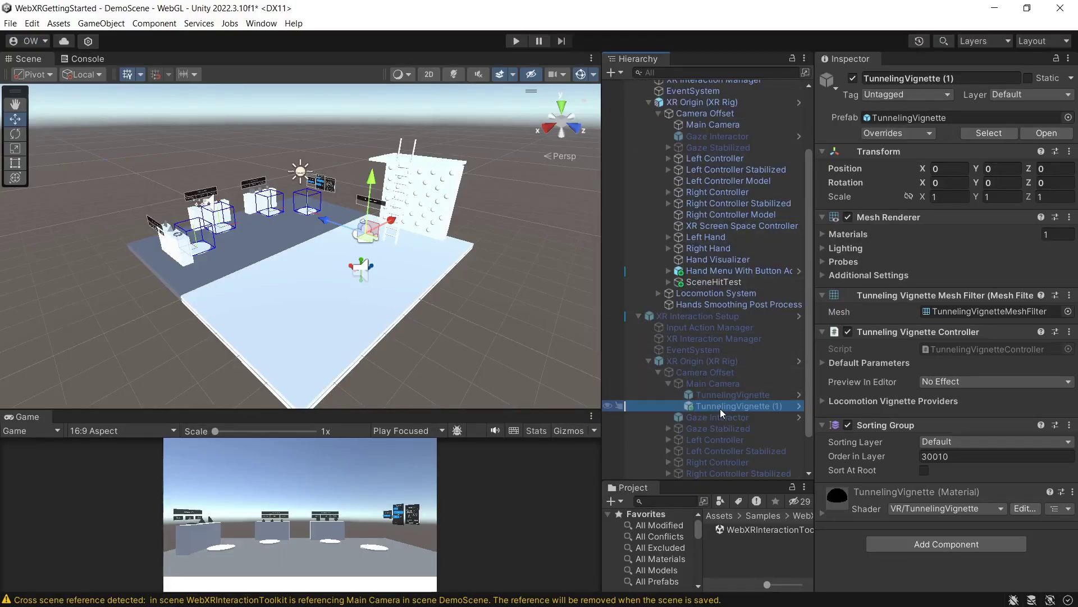
drag(720, 409, 717, 128)
click(986, 77)
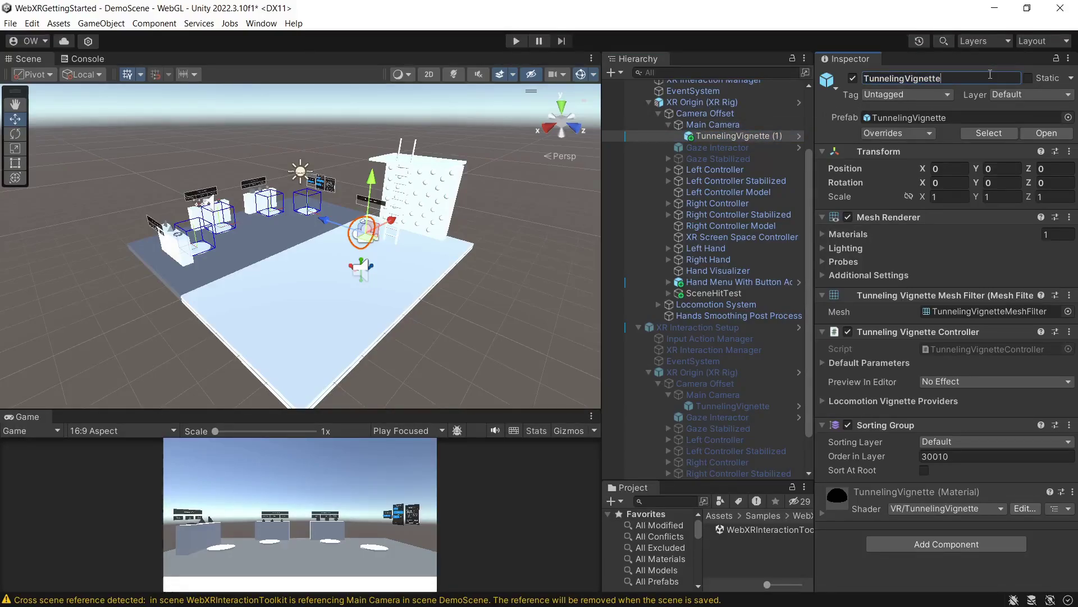
scroll(730, 124, up, 3)
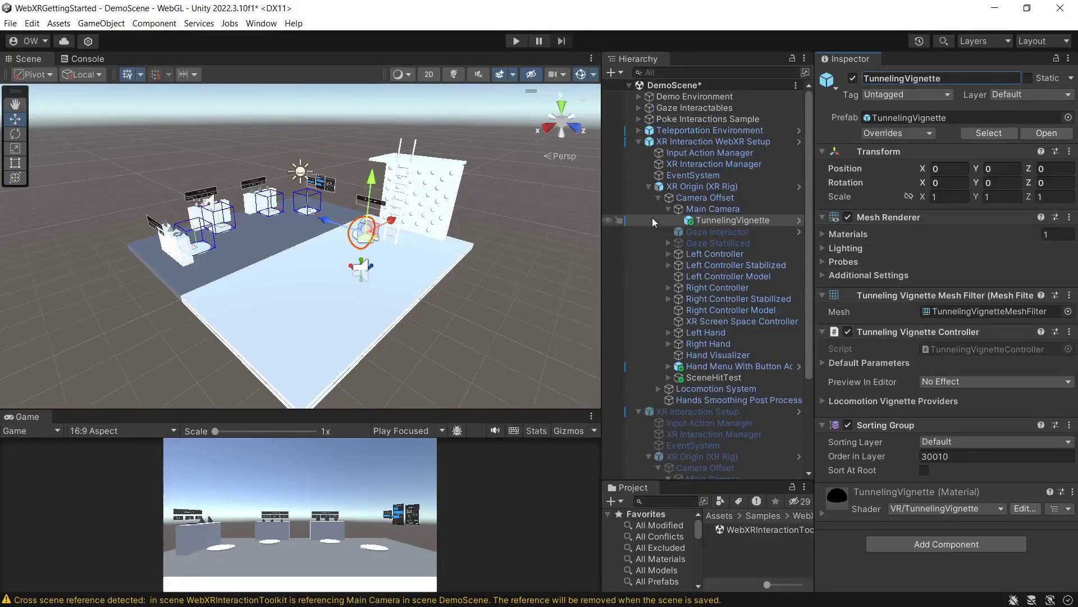
click(666, 209)
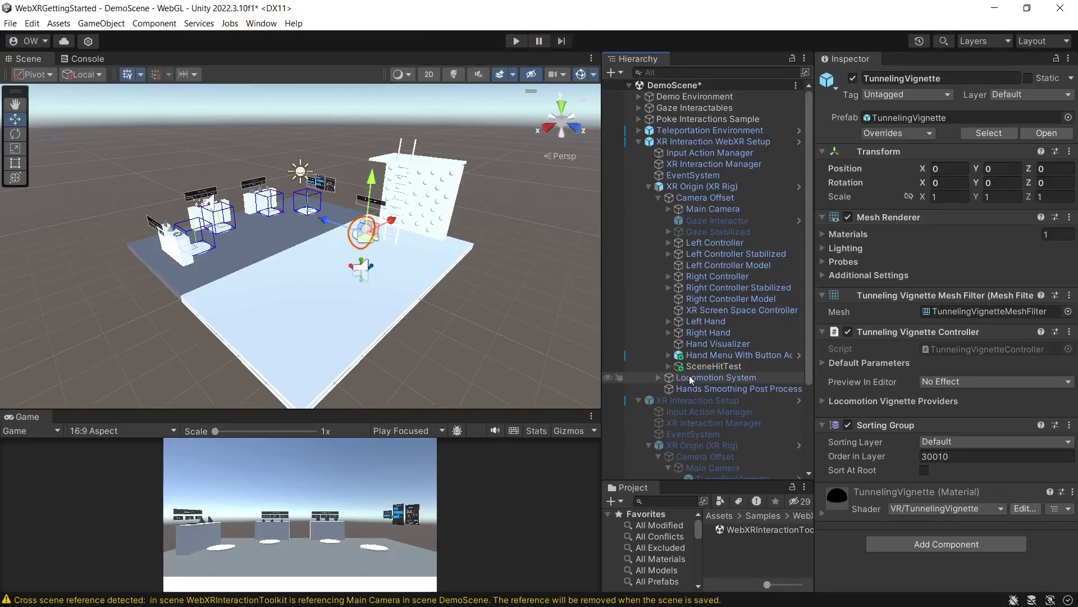
Enable Use Gravity on the Dynamic Move Provider of the WebXR rig's Move object under Locomotion System.
click(658, 376)
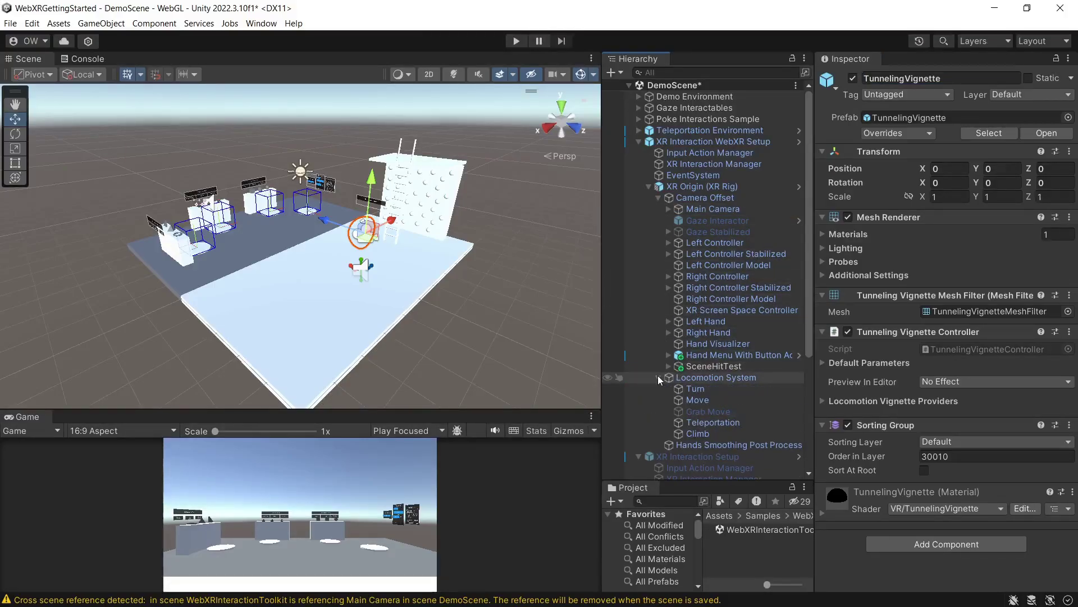
scroll(663, 365, down, 3)
click(699, 358)
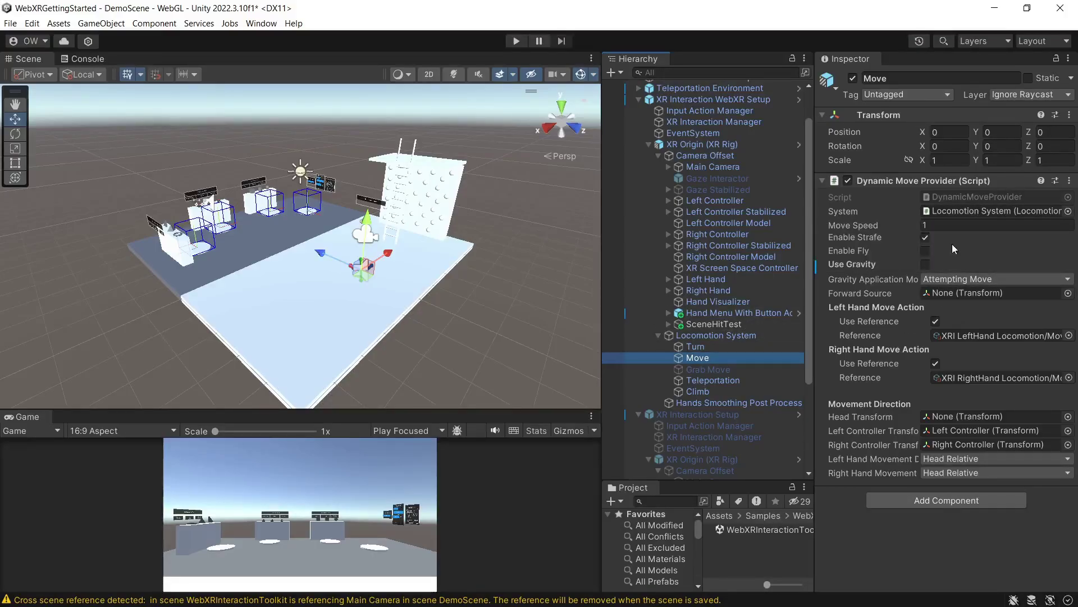
click(926, 264)
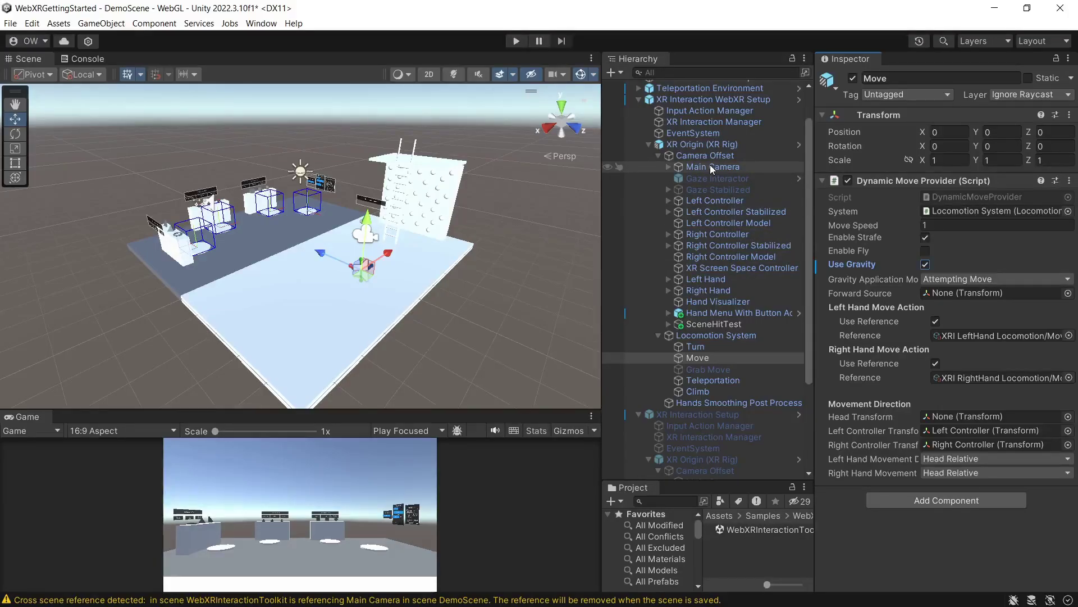
Assign the WebXR rig's Main Camera as the move provider's Forward Source and Head Transform, and save DemoScene.
drag(710, 165, 958, 291)
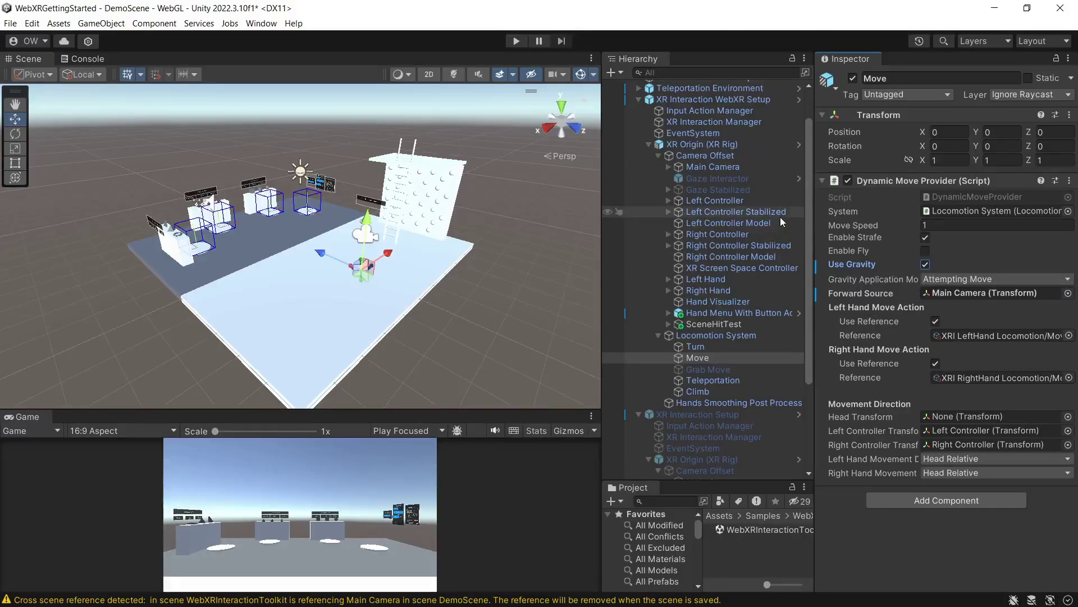
drag(706, 168, 955, 415)
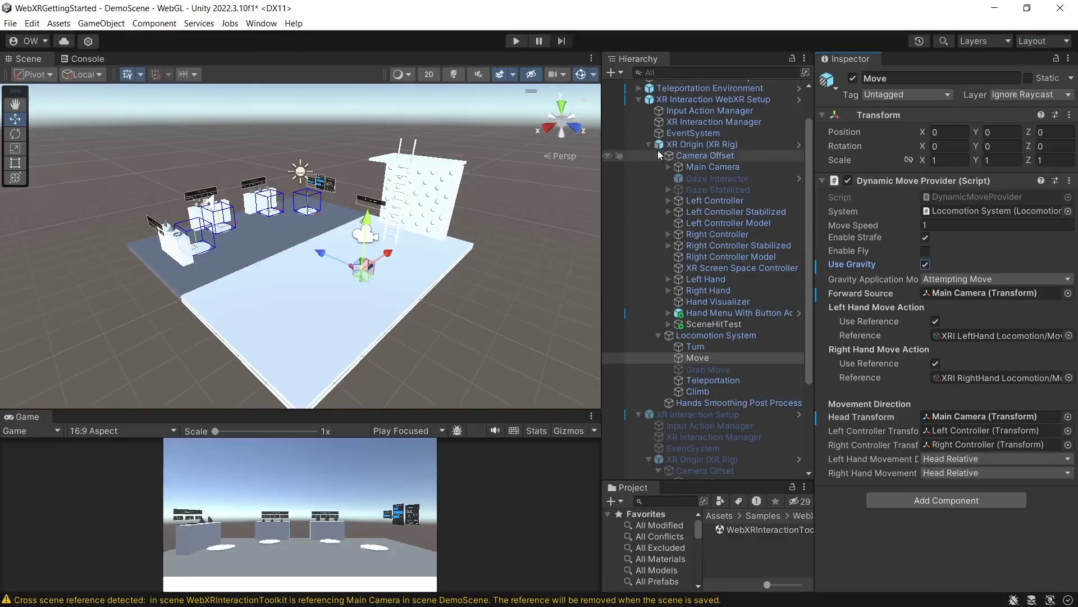
scroll(641, 102, up, 3)
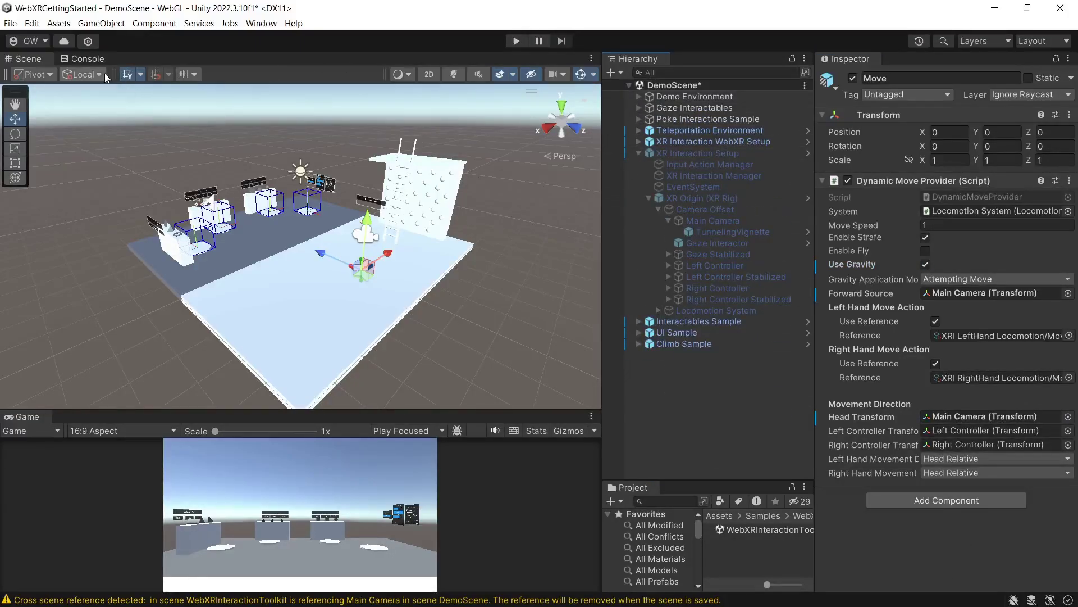
click(11, 24)
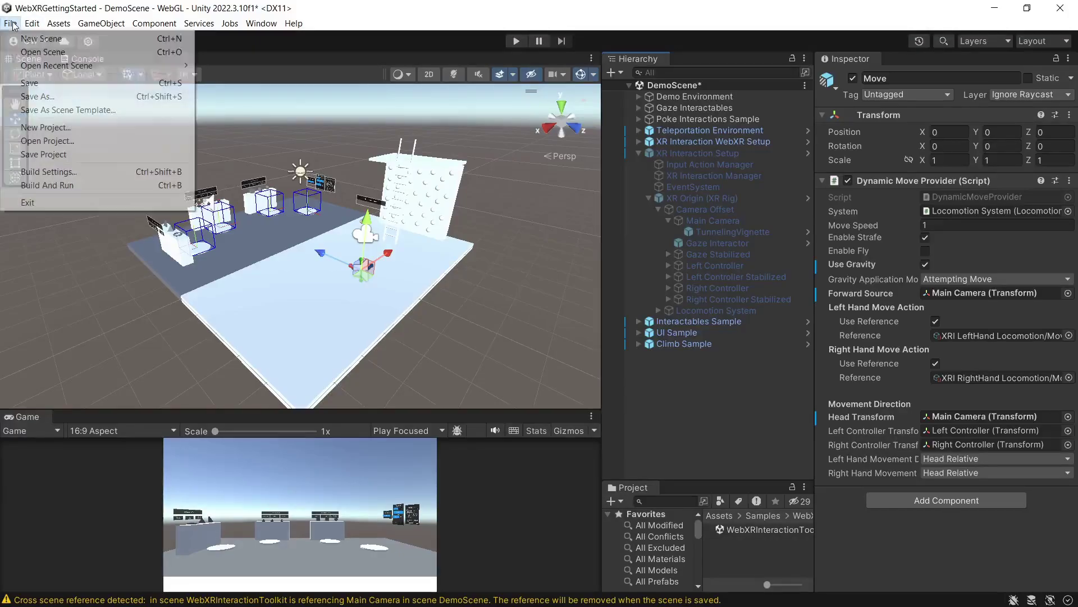
click(29, 83)
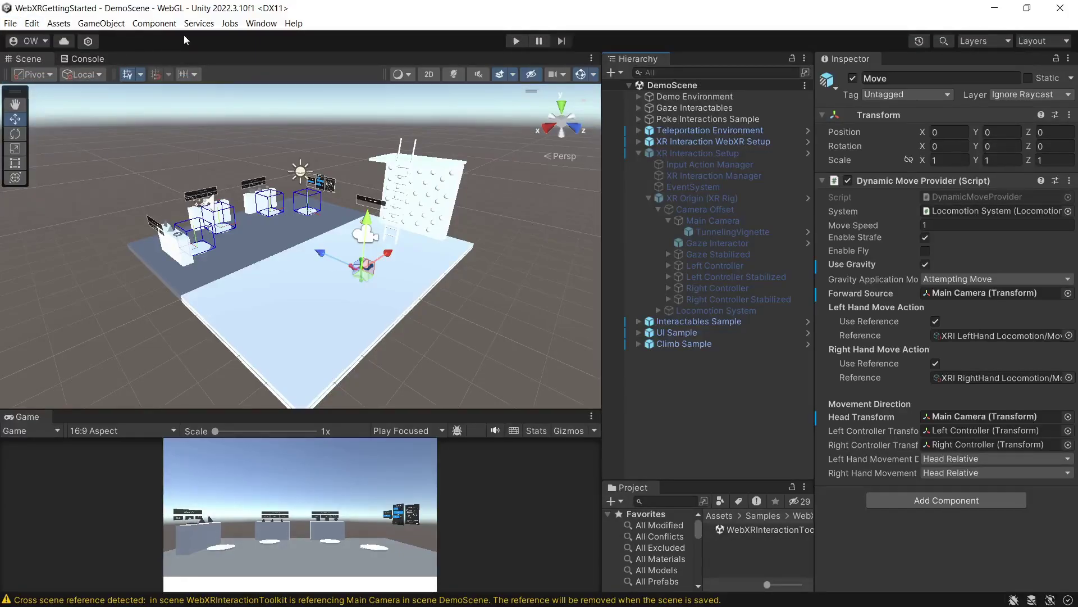
Install the WebXR Input Profiles Loader 0.6.2 package from the De-Panther registry and close the Package Manager.
click(261, 24)
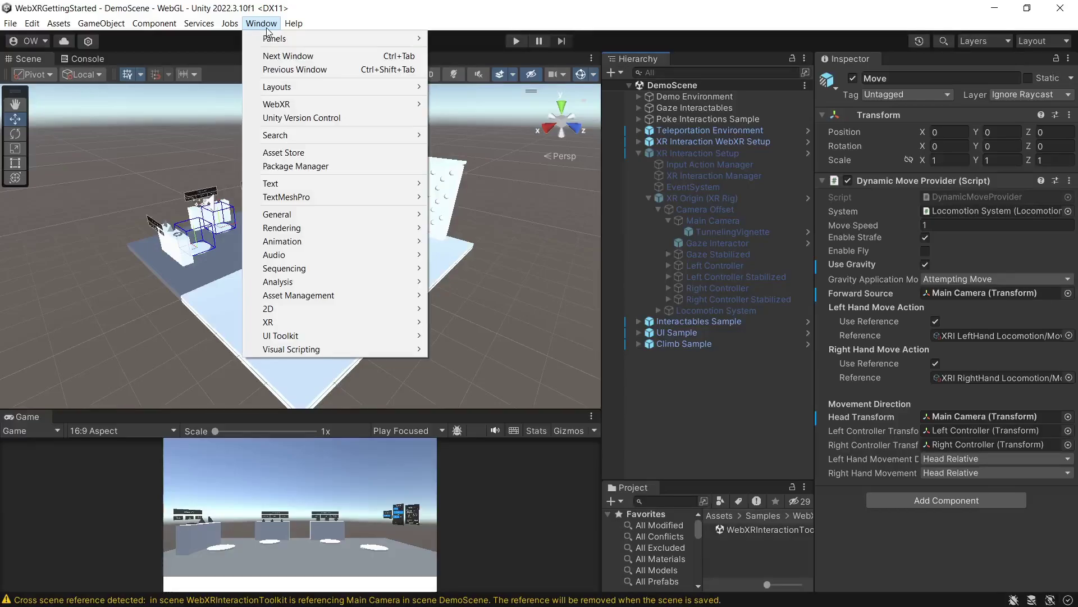
click(369, 164)
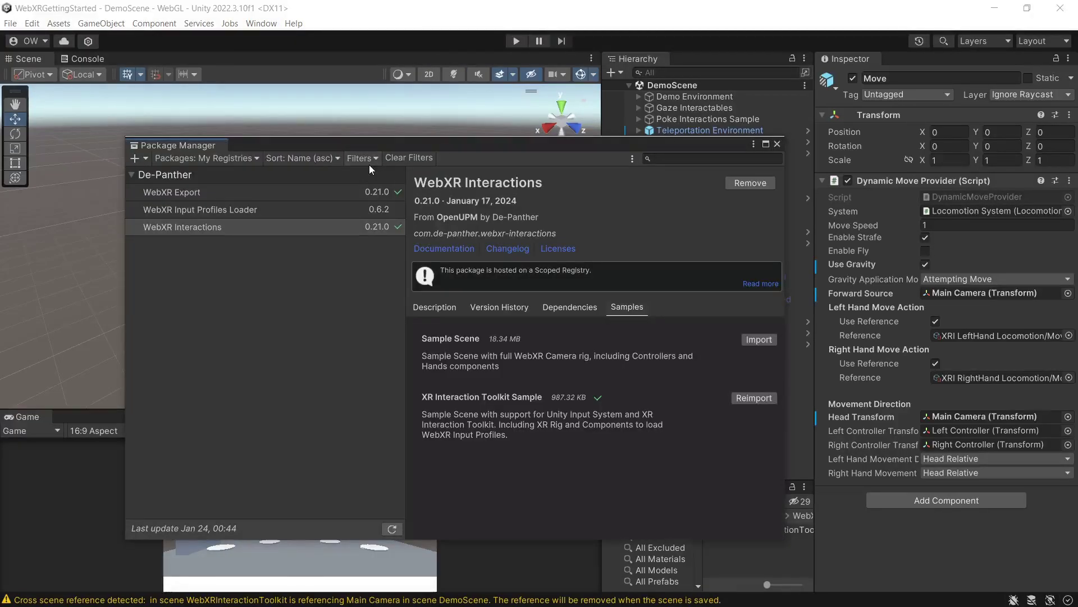
click(285, 211)
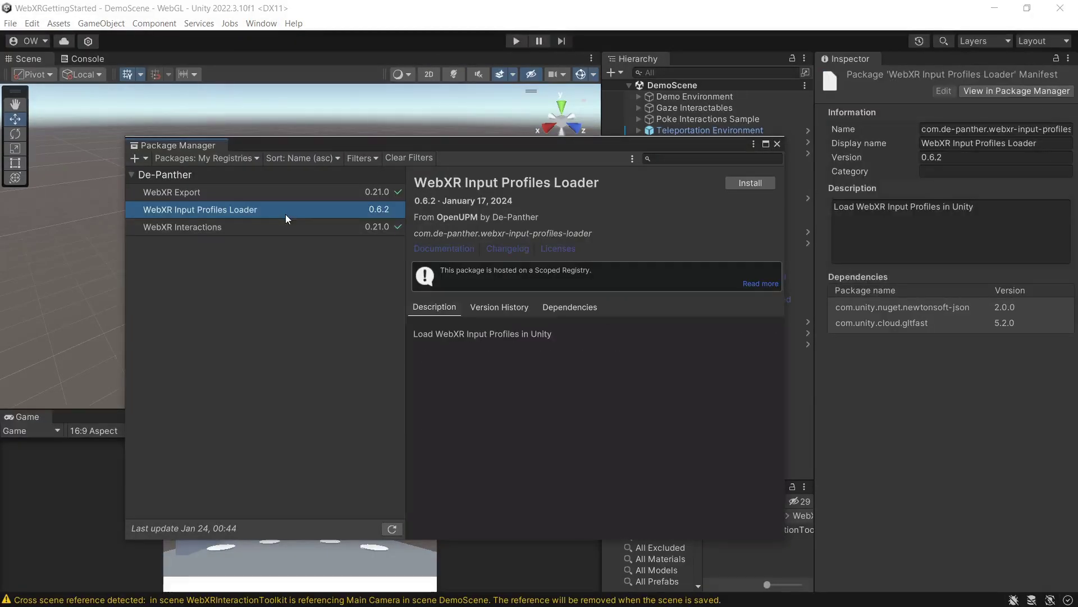
click(759, 187)
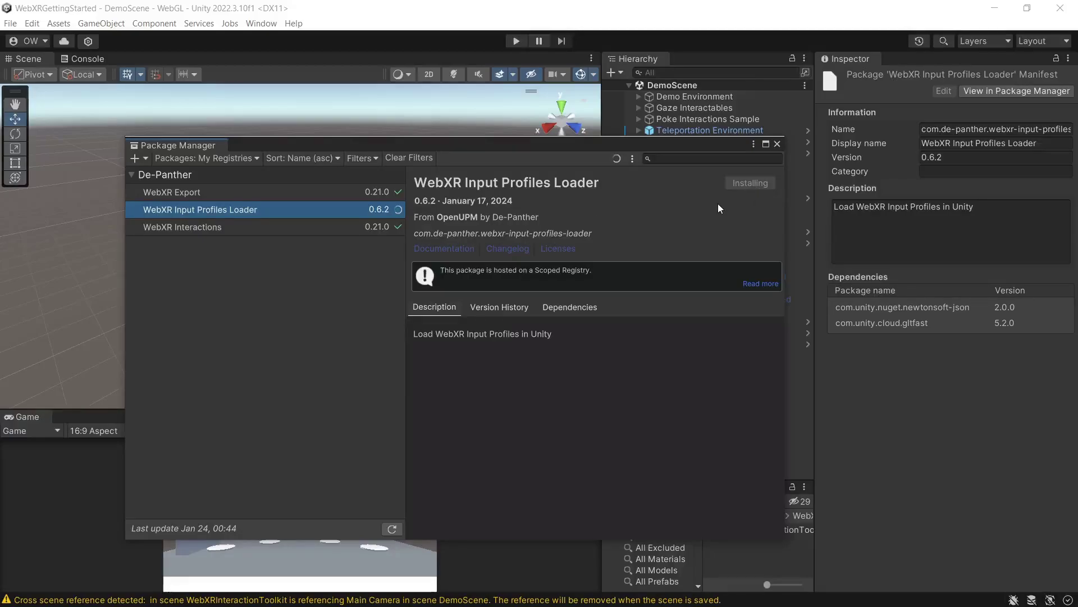
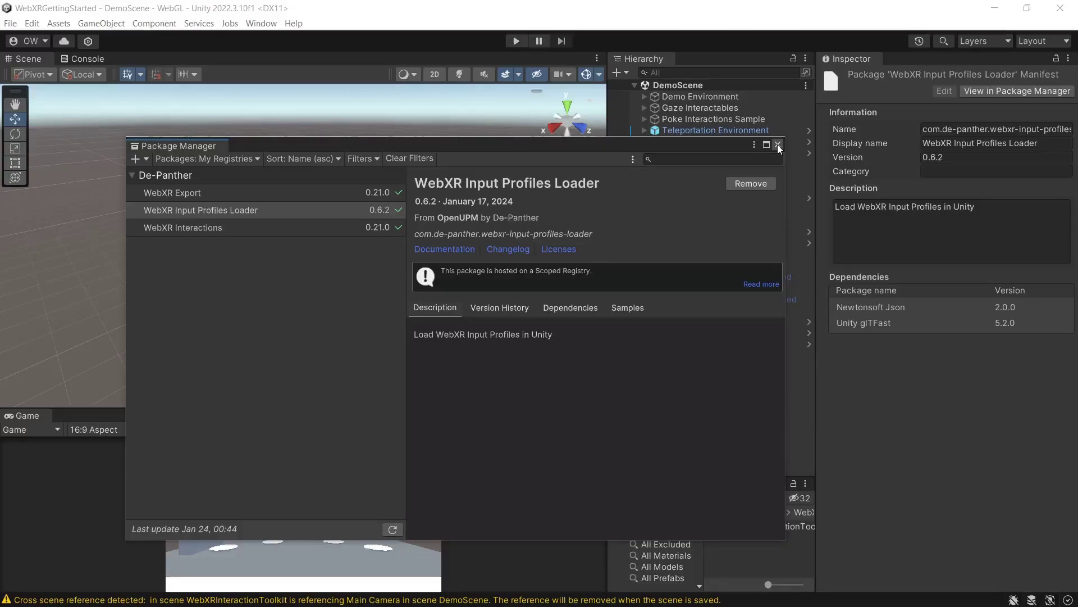
click(339, 223)
click(339, 213)
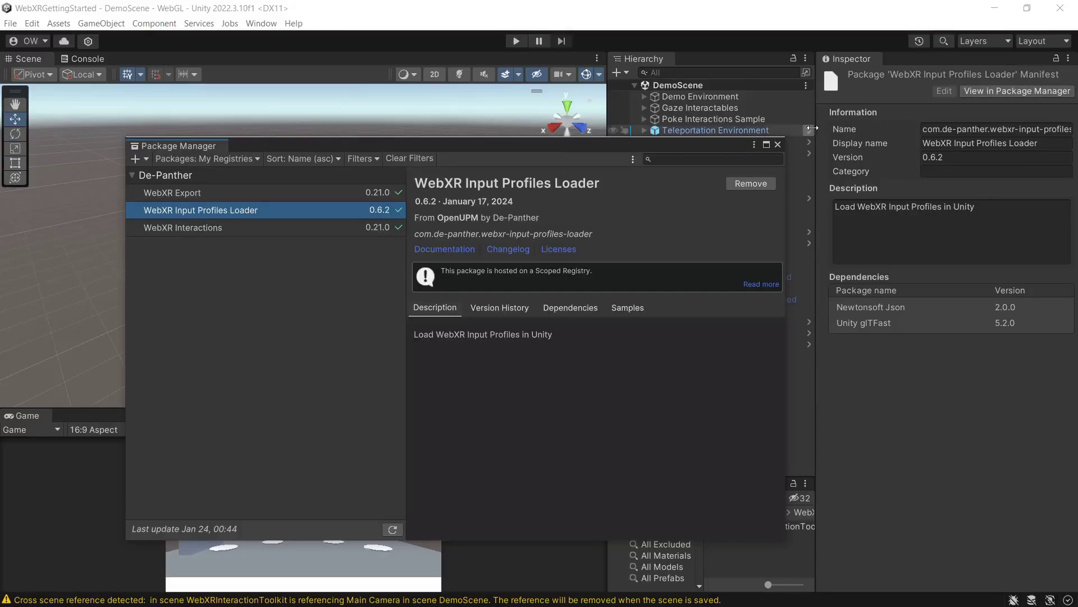
click(779, 145)
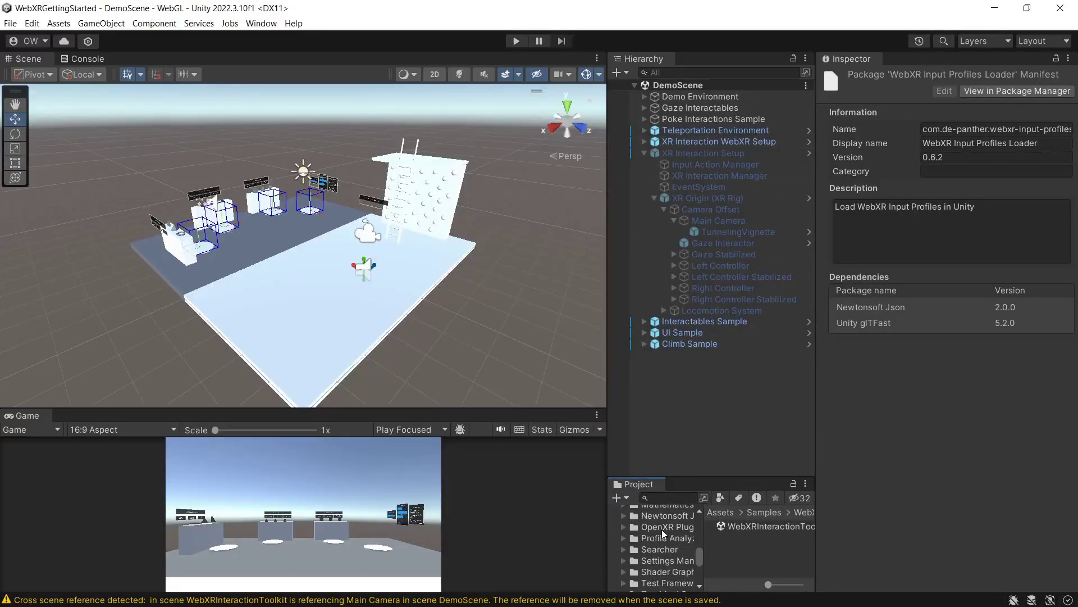
Enlarge the project browser and open the ShaderVariants folder inside the WebXR Input Profiles Loader package's Runtime folder.
scroll(662, 529, down, 5)
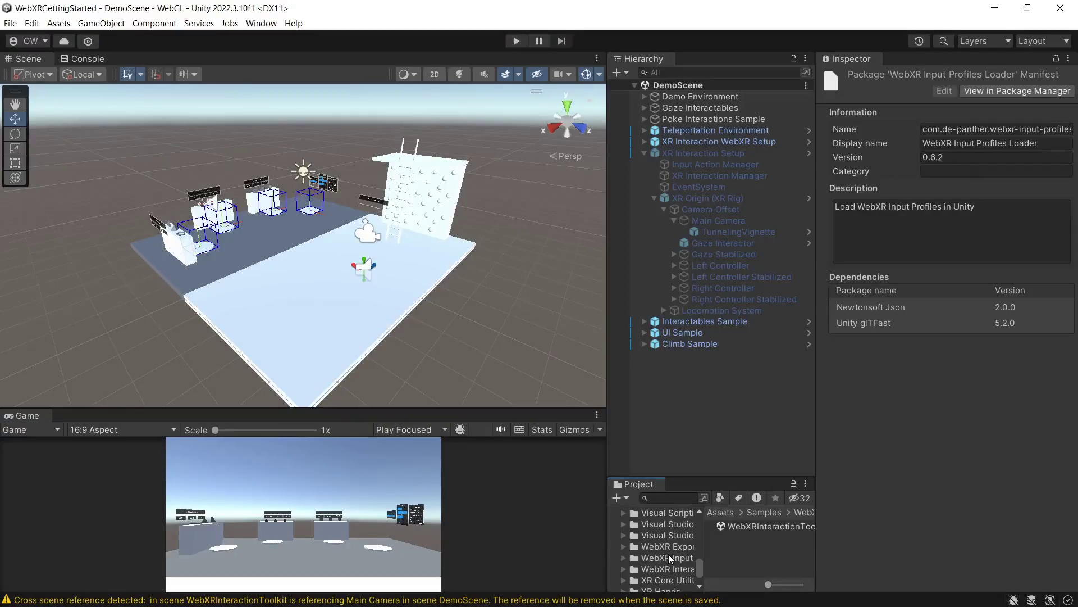
click(656, 558)
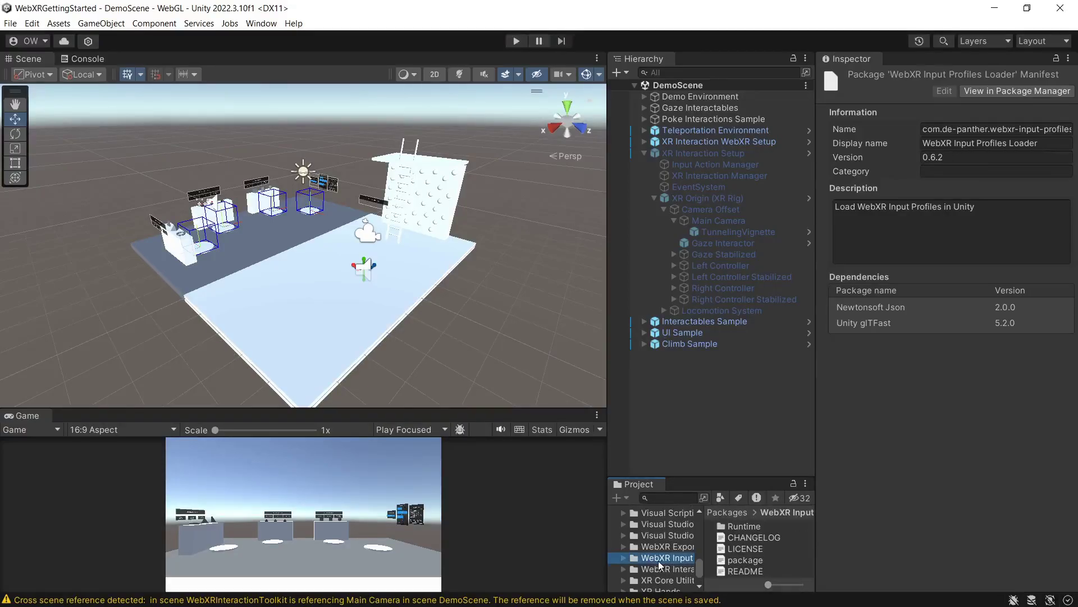
click(623, 558)
drag(684, 476, 684, 312)
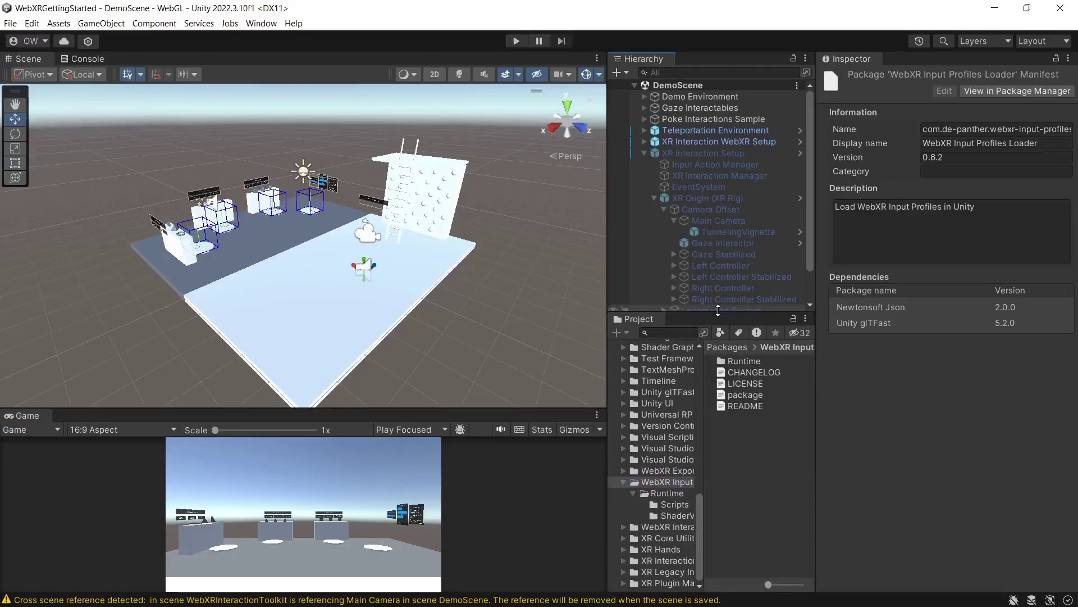
drag(705, 500, 732, 503)
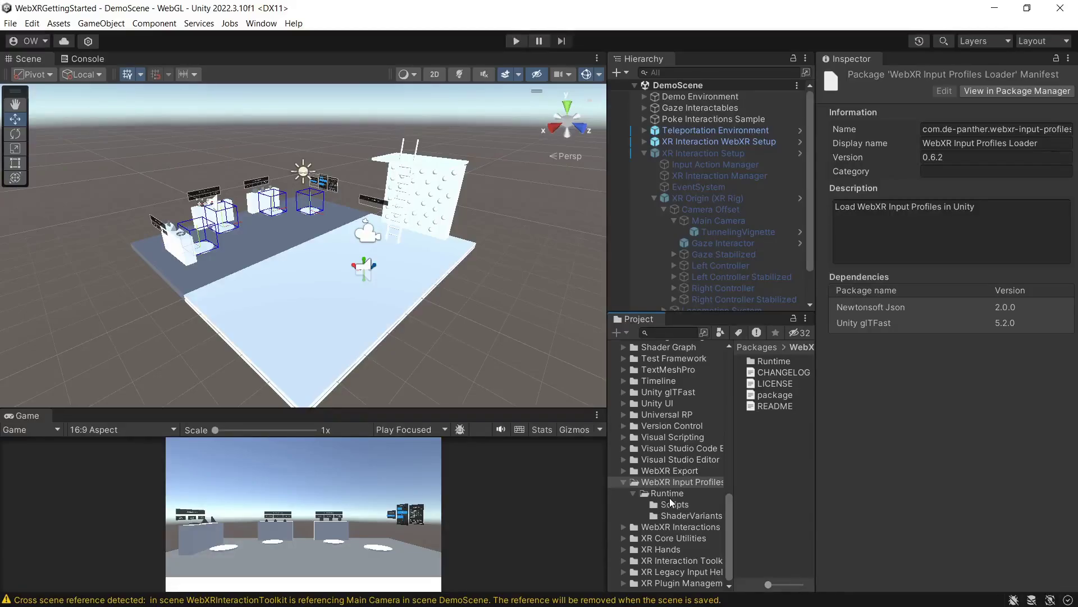
click(687, 518)
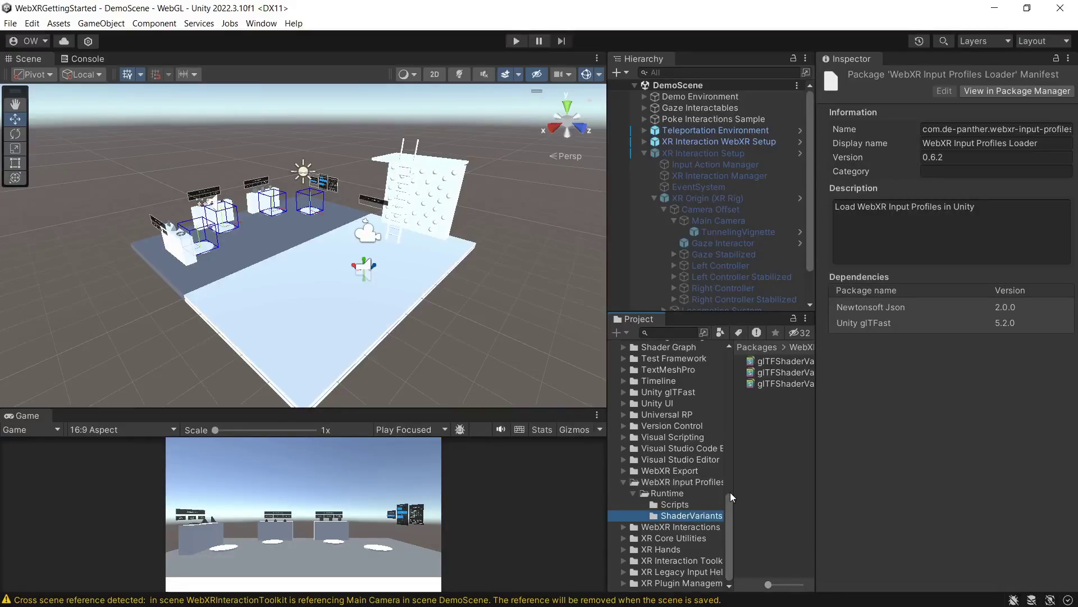
Widen the project's asset list and review the Materials and Shader Variants section of the Unity glTFast Project Setup documentation in the browser.
drag(736, 495, 688, 500)
drag(681, 499, 657, 496)
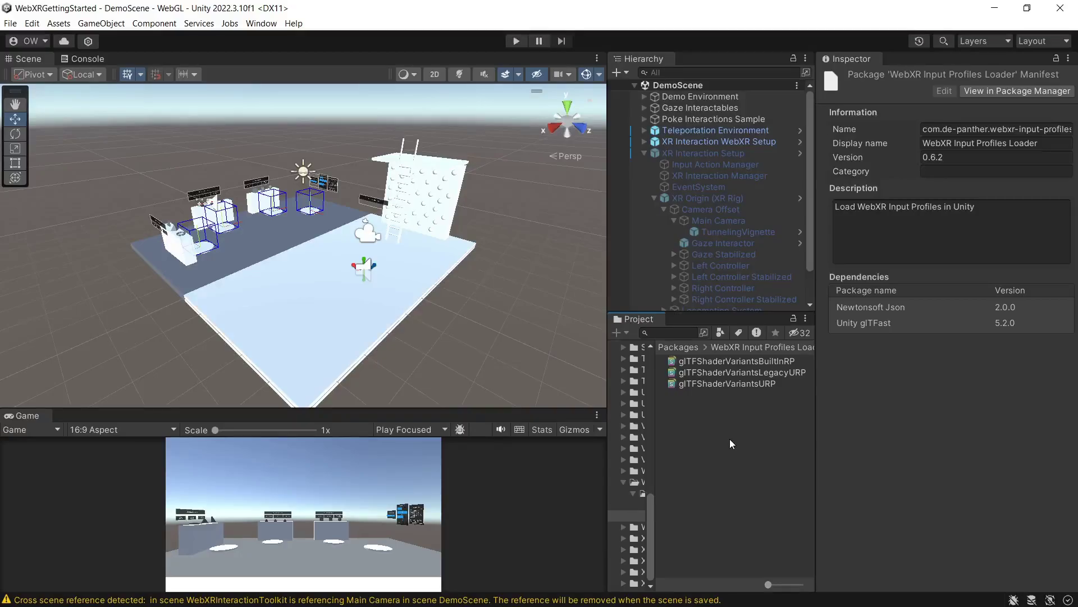
key(alt+Tab)
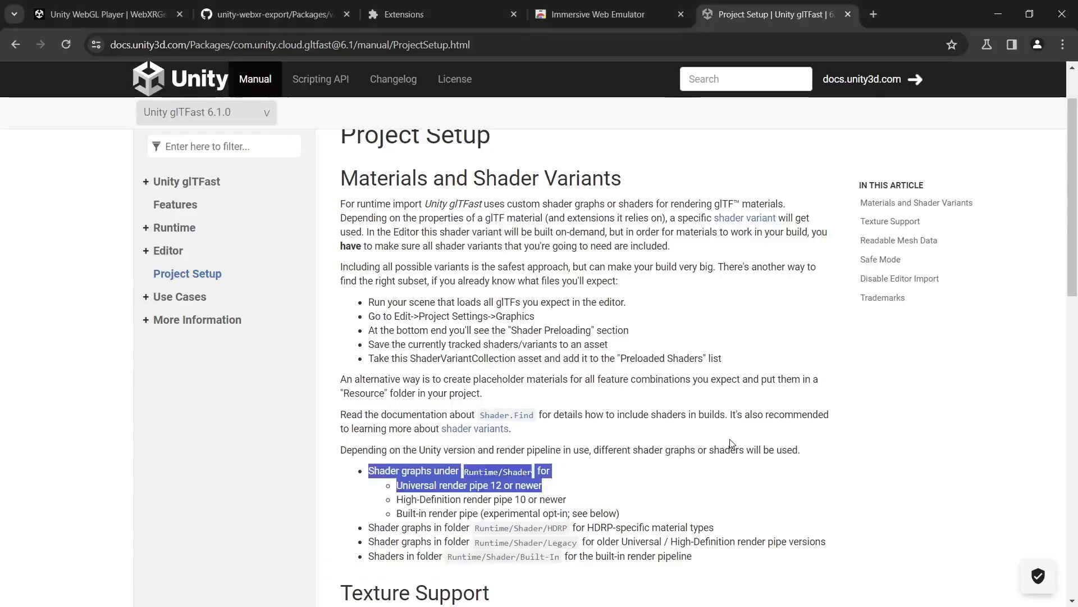
scroll(725, 373, up, 1)
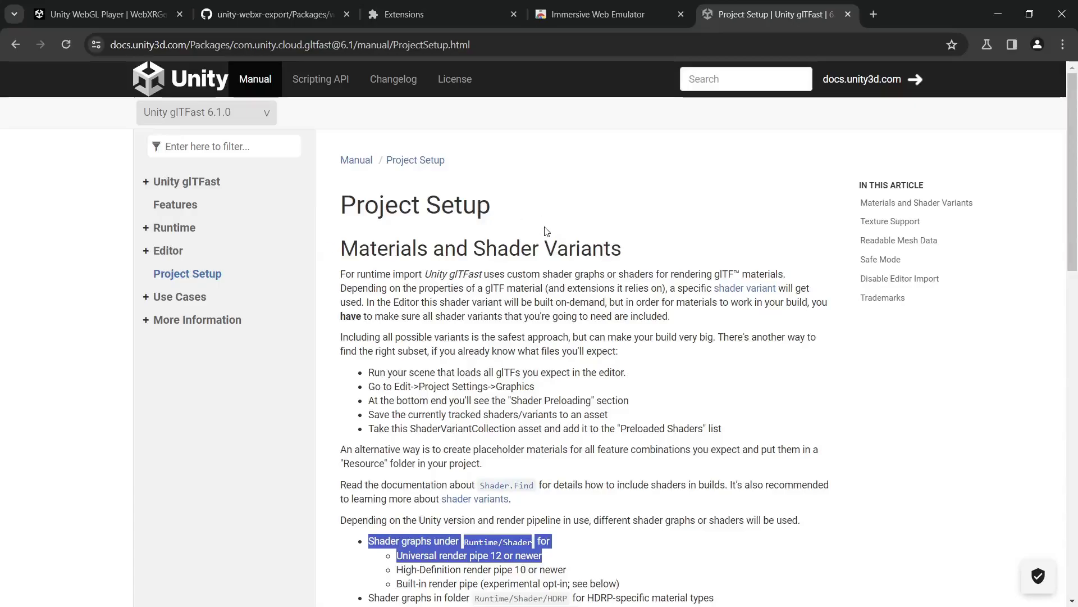
scroll(506, 245, down, 1)
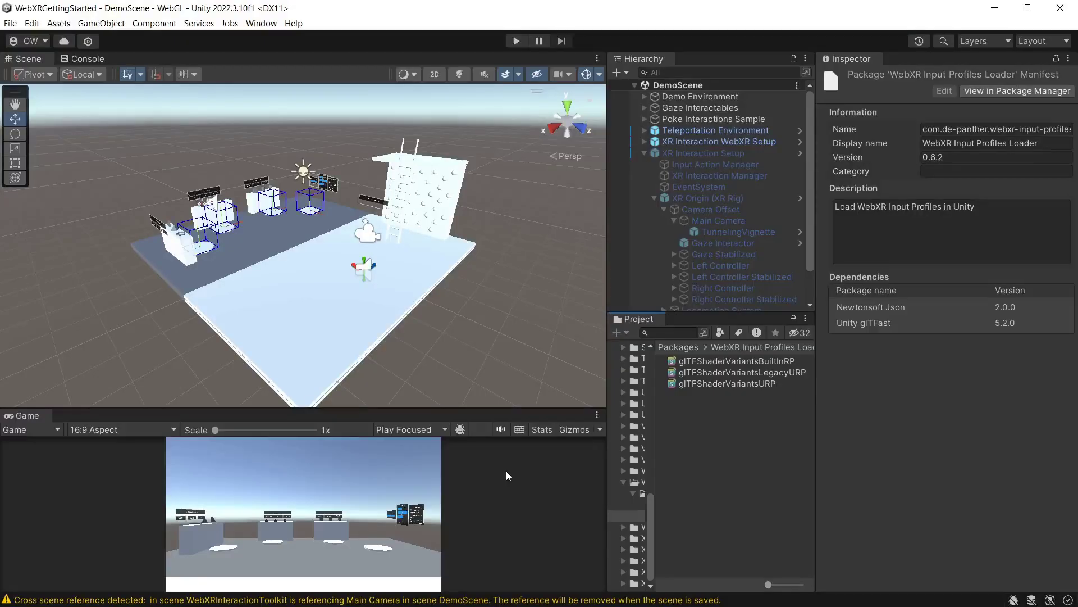
Select the glTFShaderVariantsURP asset in Unity and check the Universal RP package version among the packages in the project.
click(767, 386)
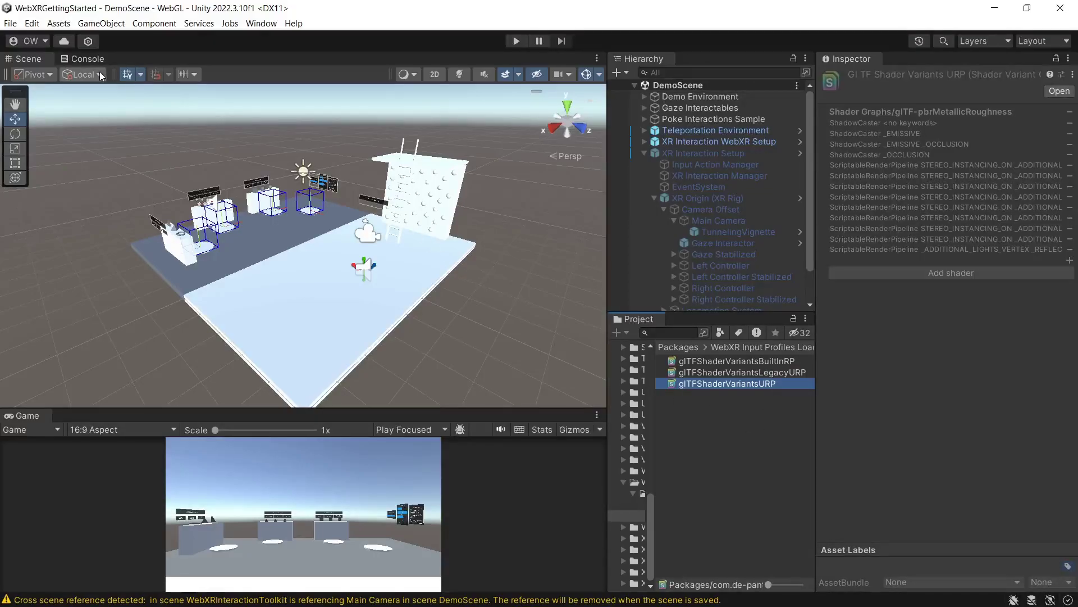
click(260, 23)
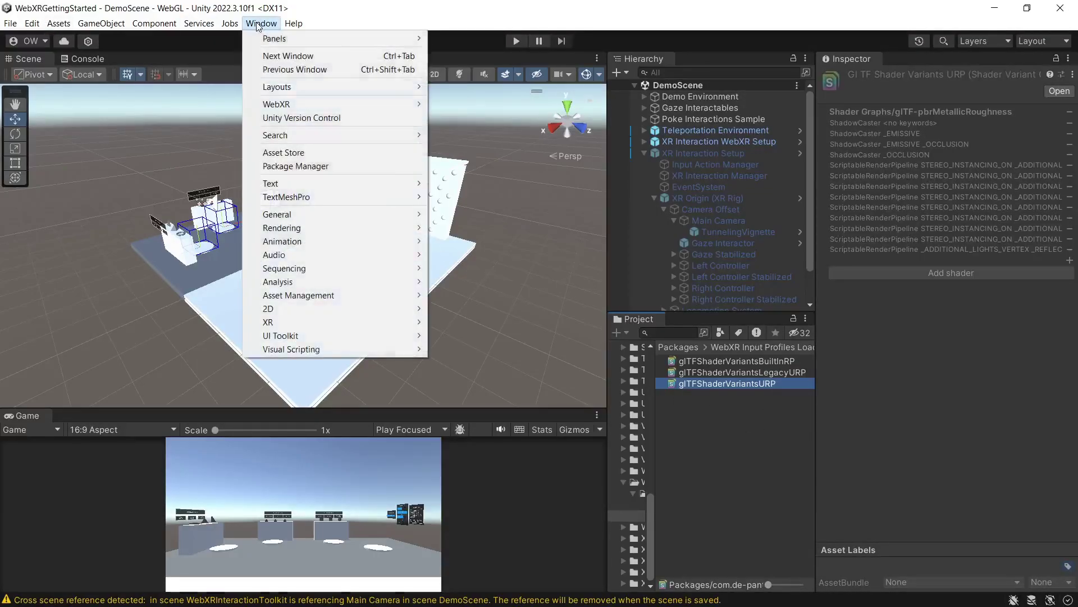
click(298, 168)
click(227, 159)
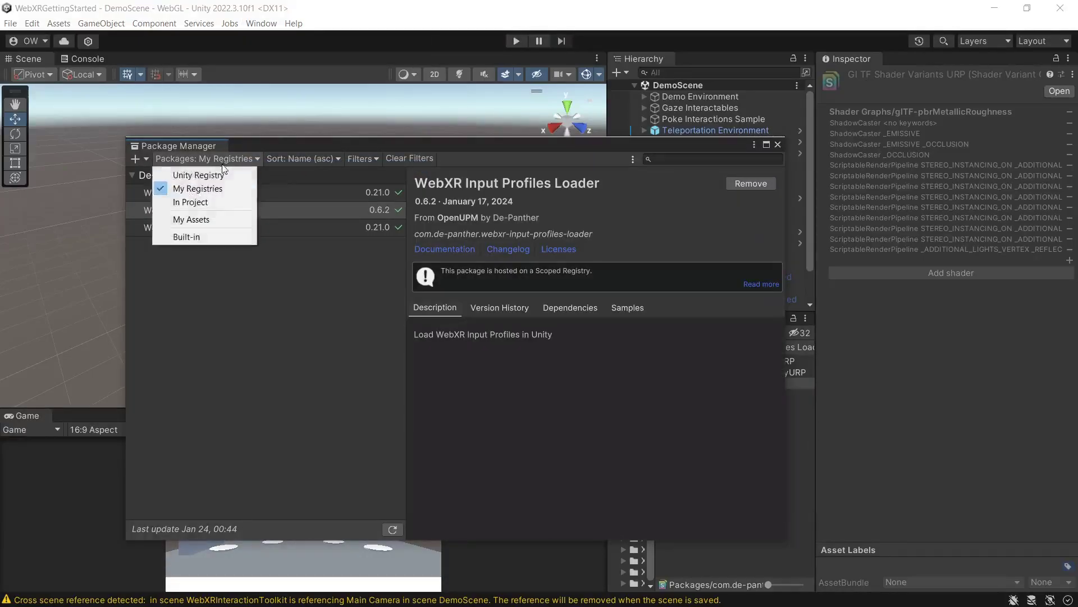
click(213, 205)
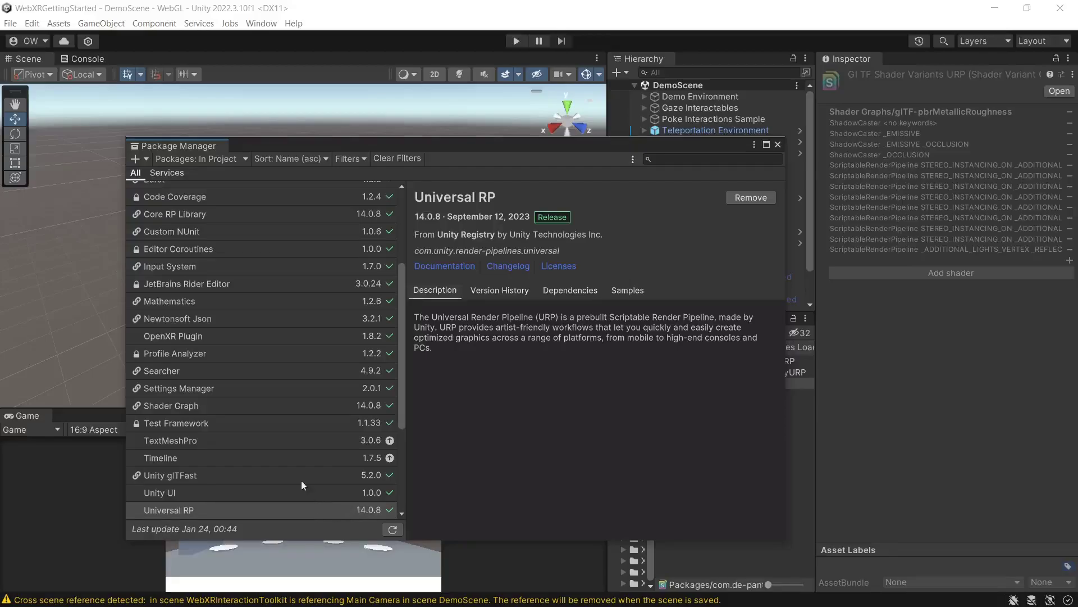
click(778, 144)
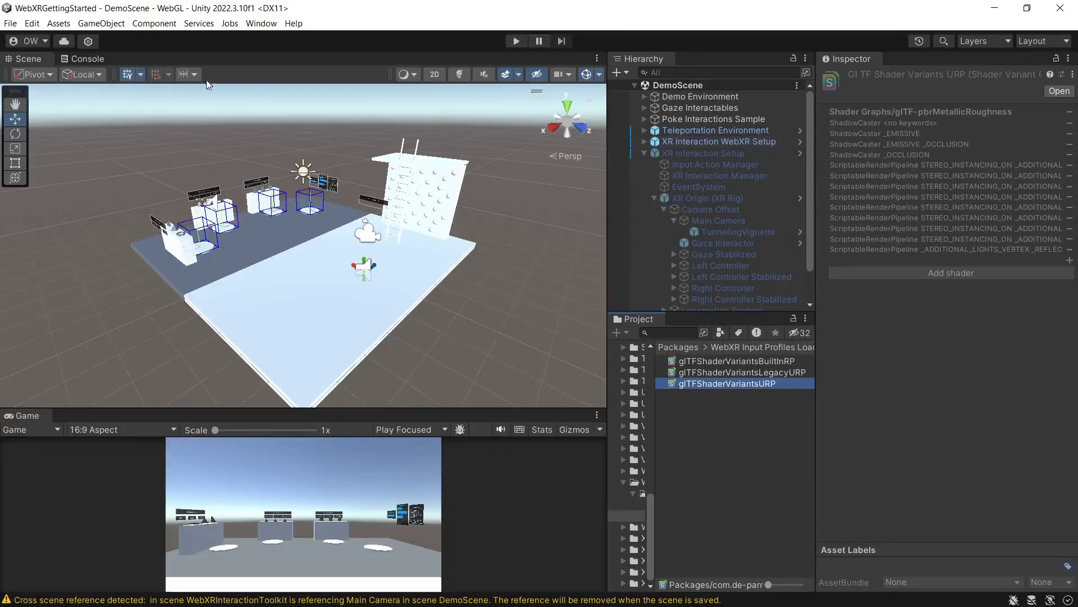
Add glTFShaderVariantsURP to the Preloaded Shaders in the project's Graphics settings and close the settings.
click(32, 23)
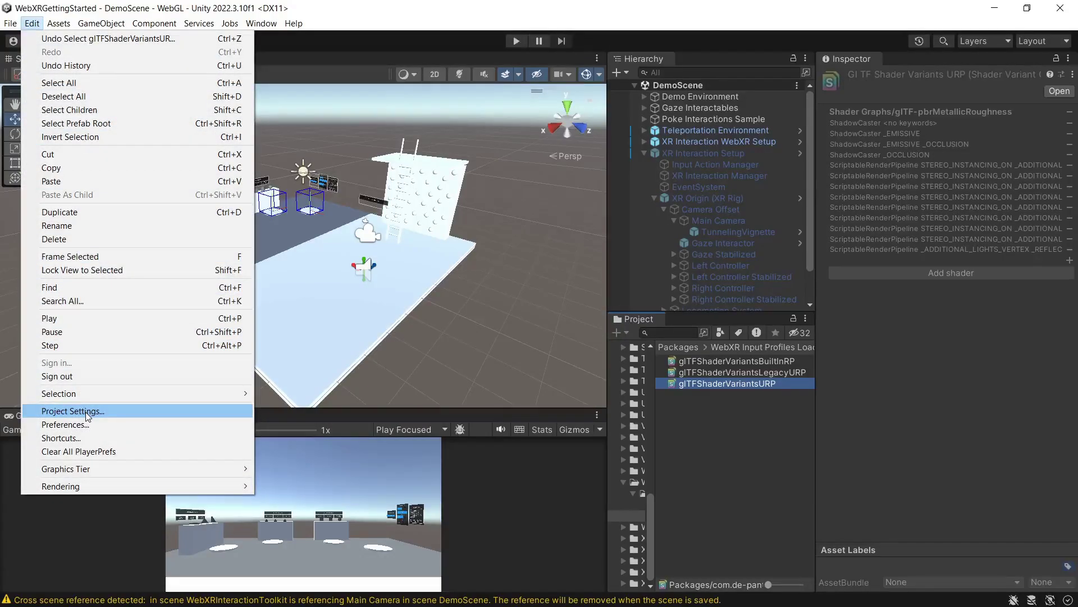
click(85, 412)
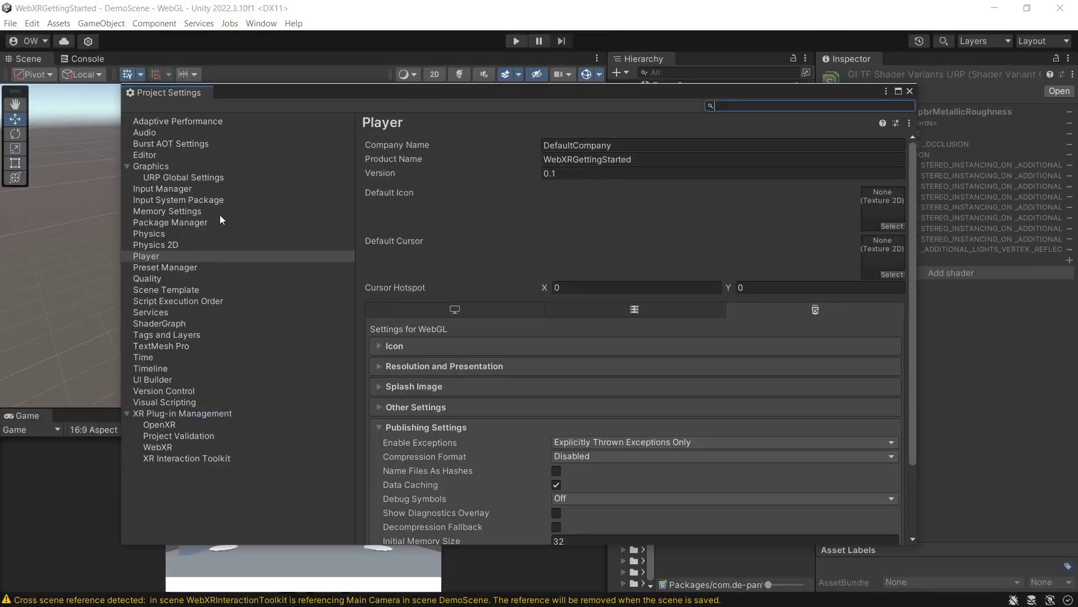
click(151, 167)
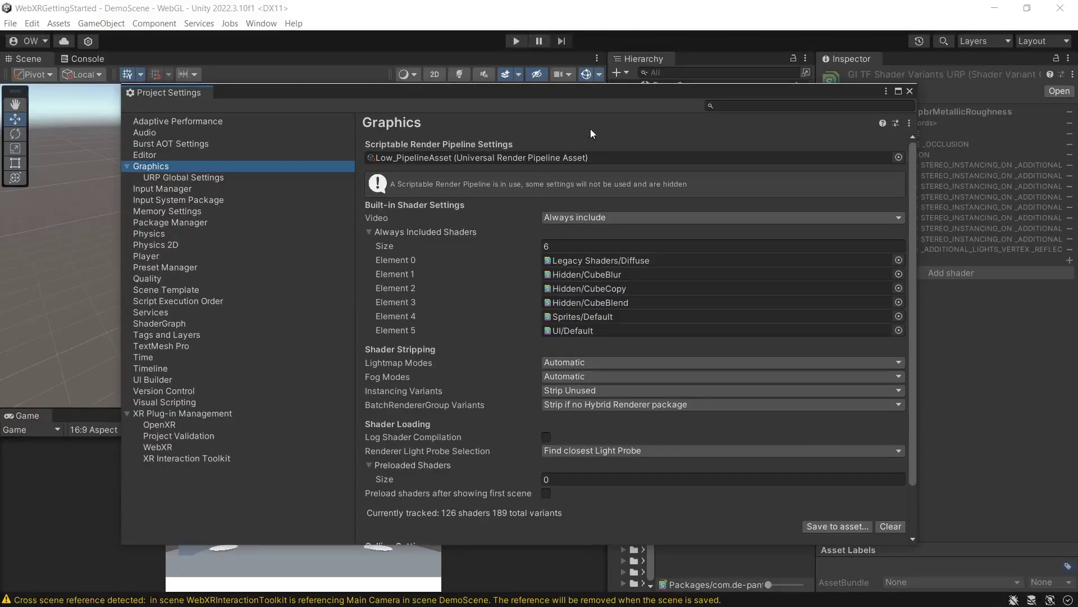
drag(578, 96, 332, 73)
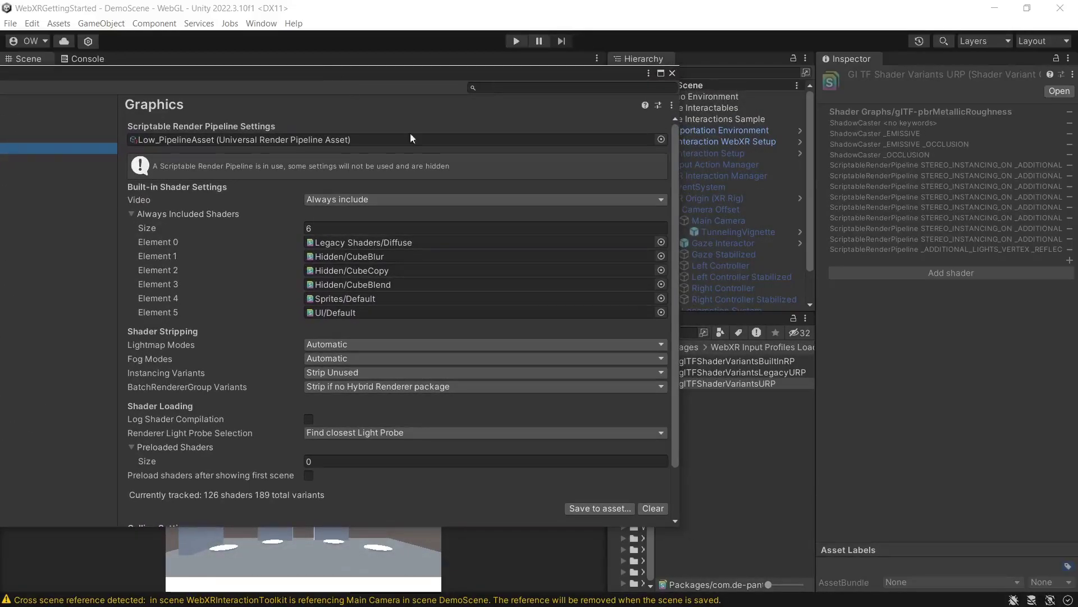
drag(769, 385, 176, 447)
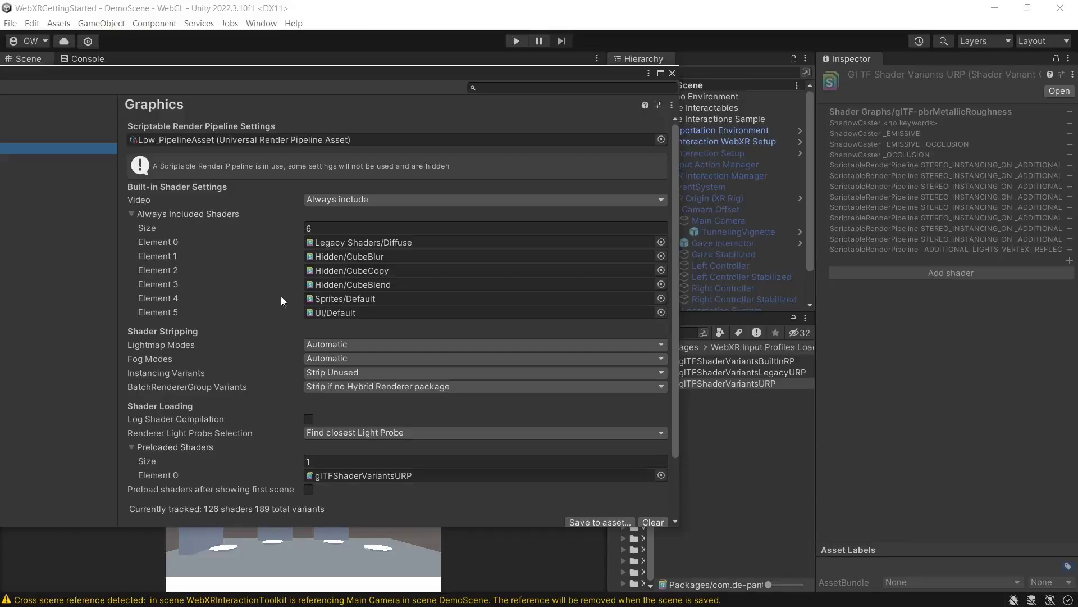
drag(256, 79, 456, 82)
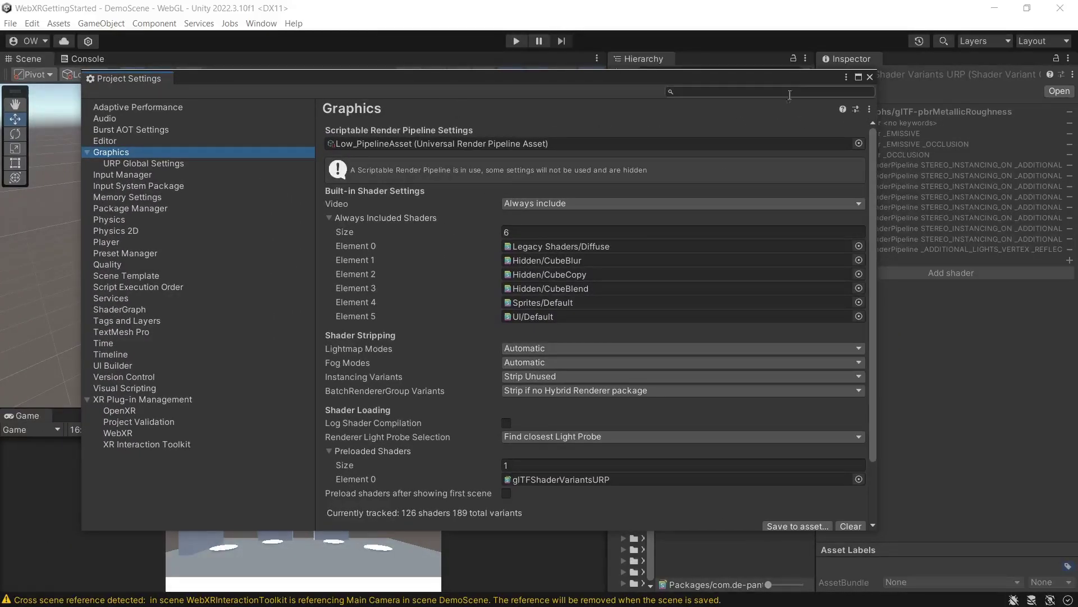
click(870, 78)
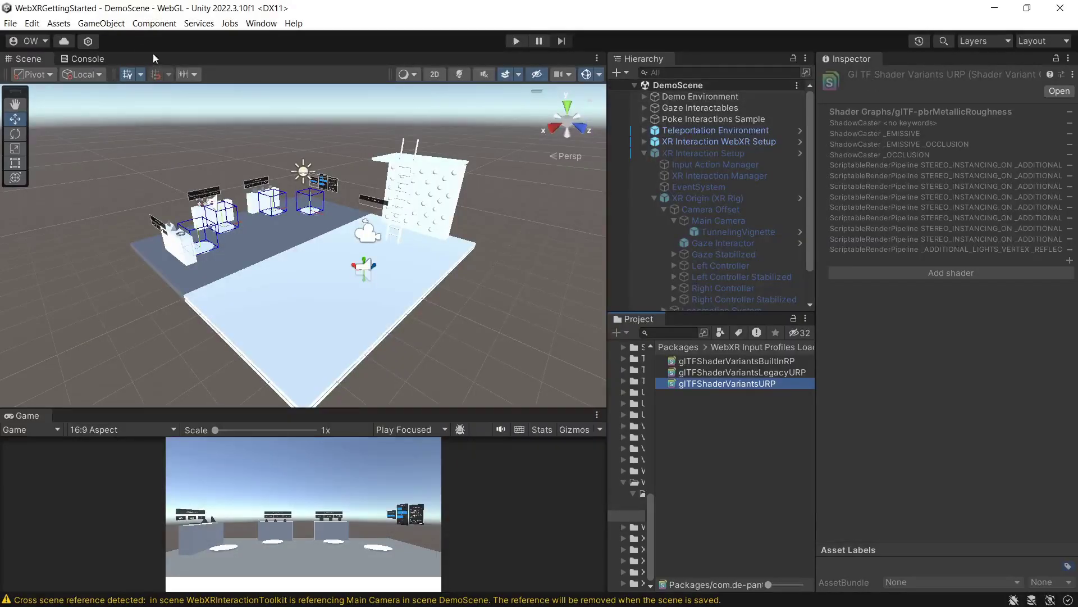
Open the Build Settings for the WebGL platform.
click(12, 24)
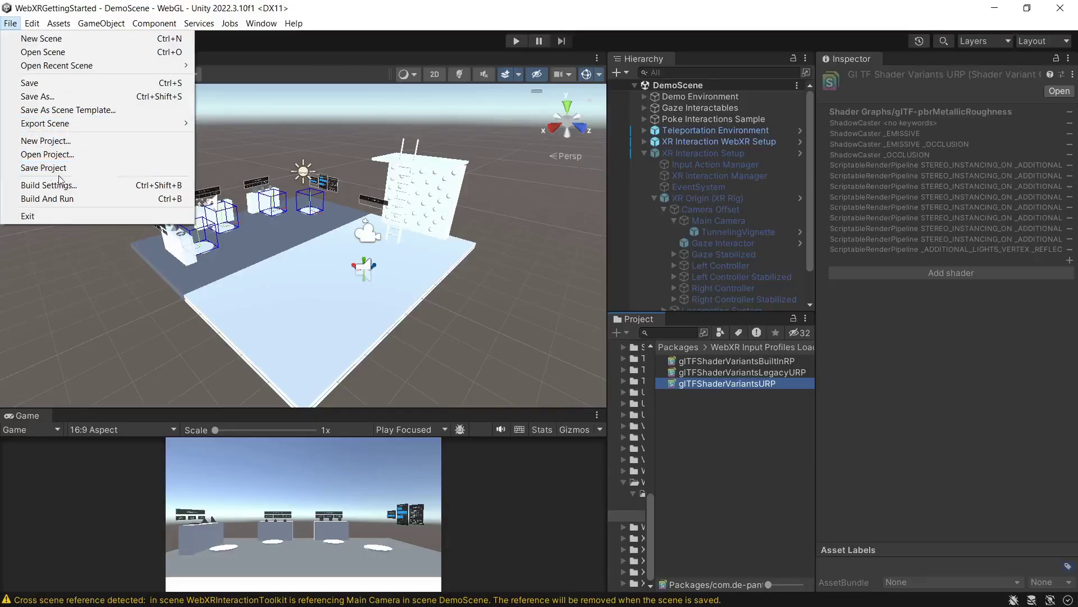
click(87, 188)
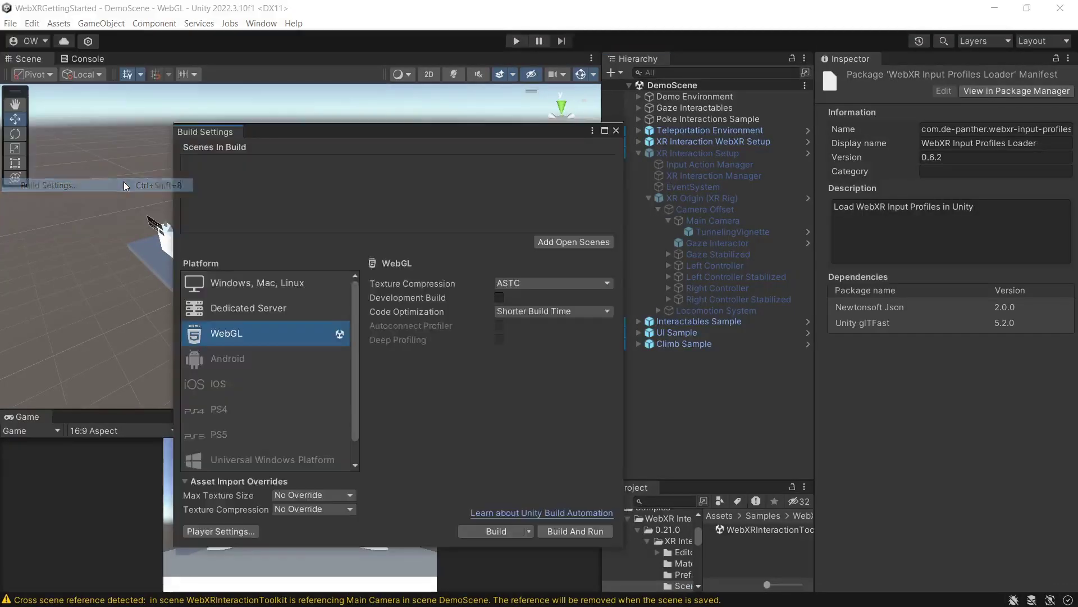
drag(389, 133, 369, 124)
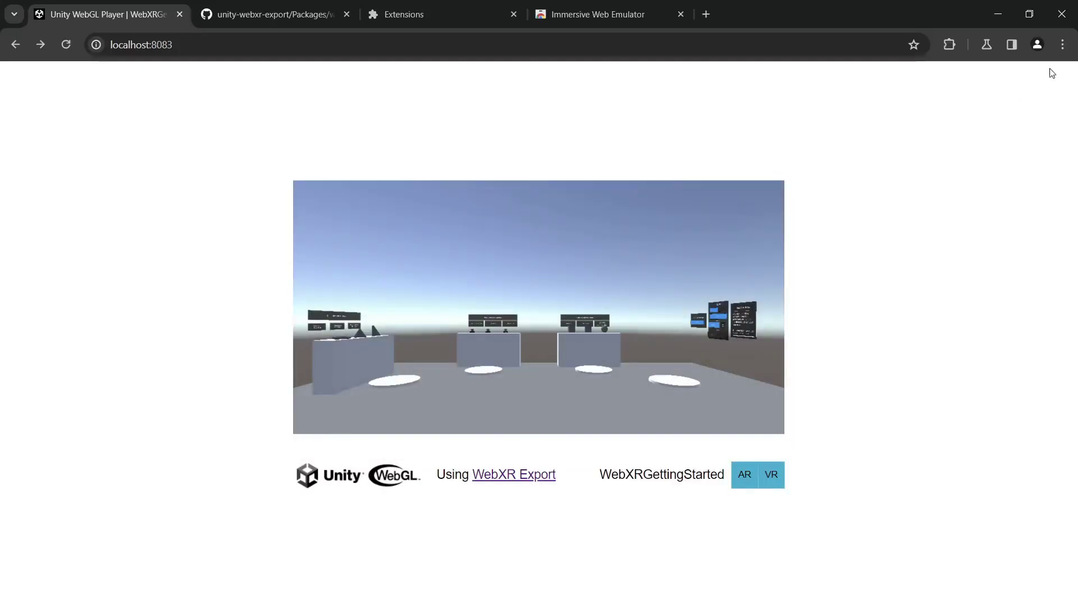
Open the WebXR emulator in the browser's developer tools for the localhost:8083 build, switch its input to controllers, and enter VR.
click(1063, 45)
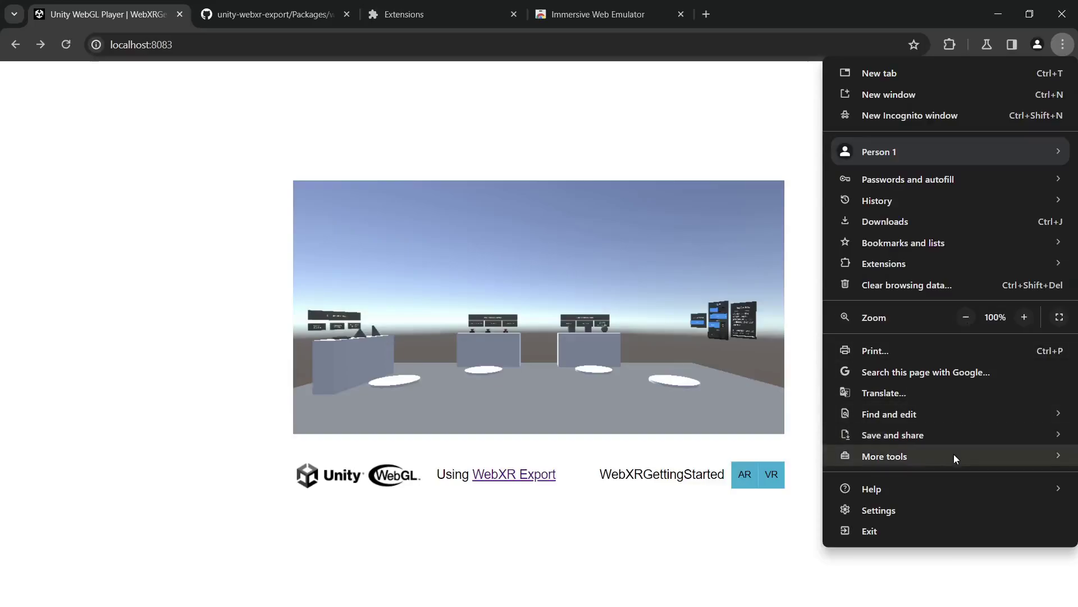
mouse_move(955, 456)
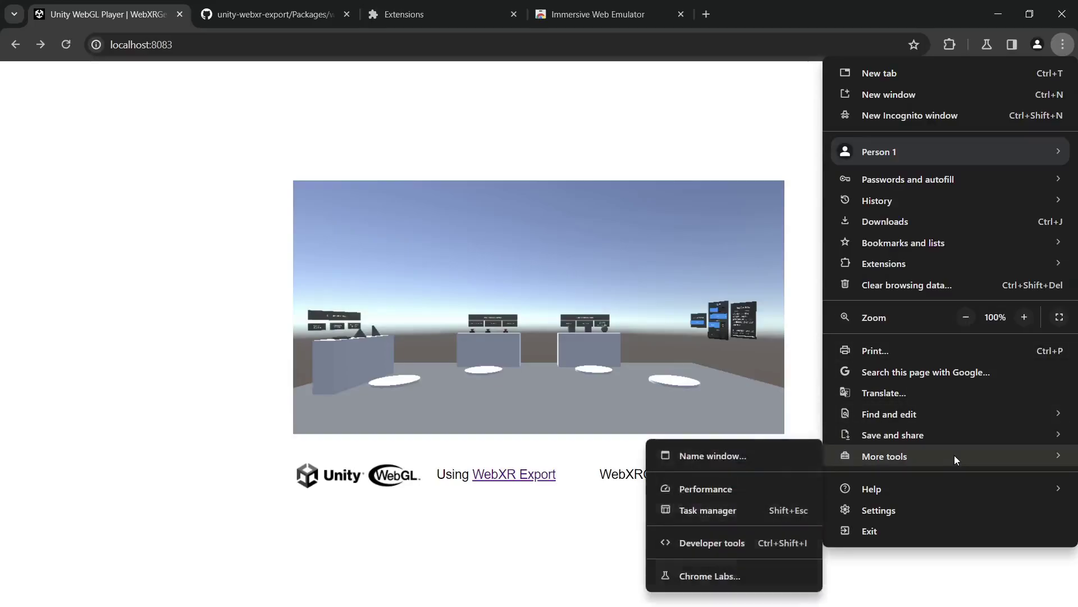
click(755, 541)
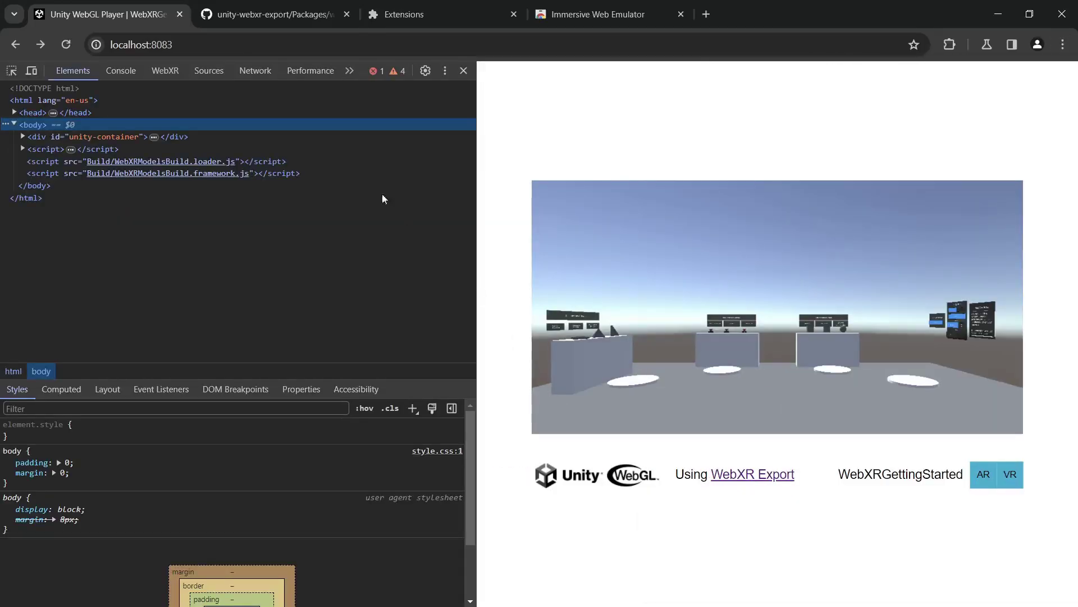
click(165, 72)
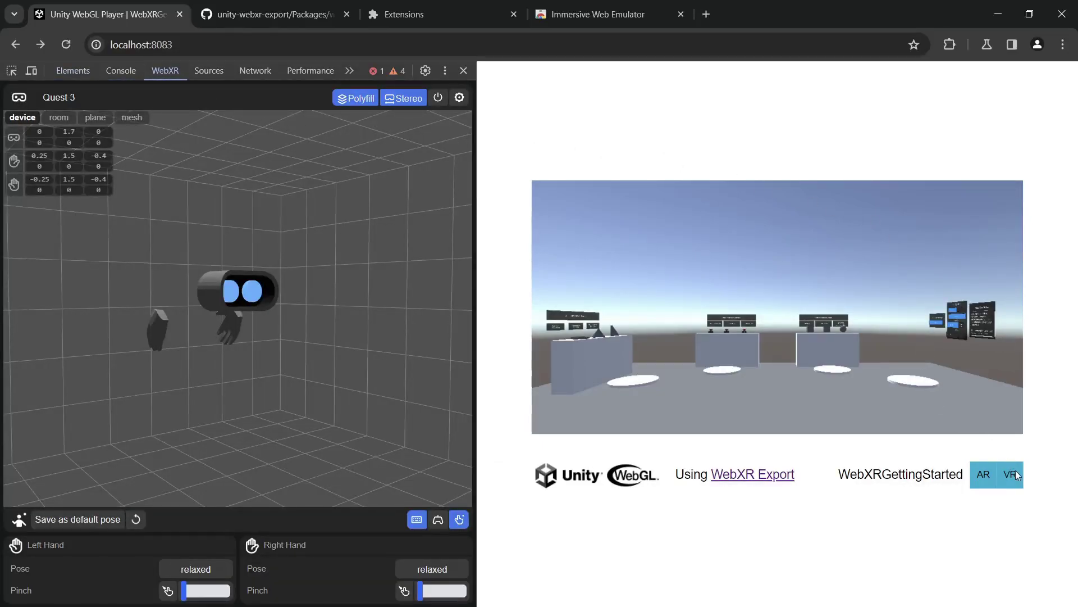
click(438, 519)
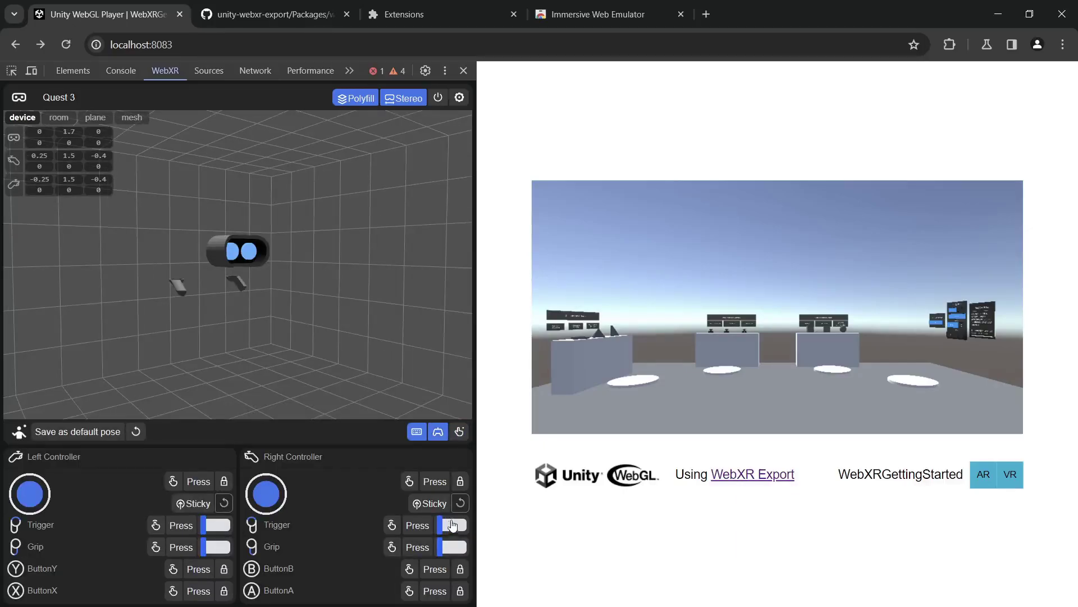
click(1011, 478)
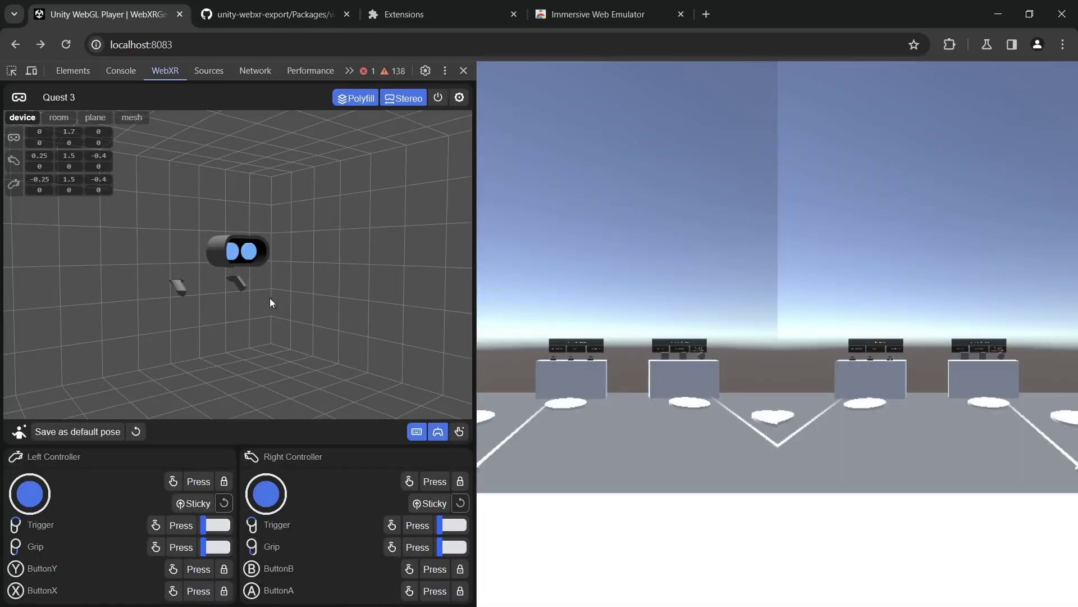
Move the emulated headset back to about 0.32 on Z and check the device models the emulator offers.
drag(239, 258, 296, 260)
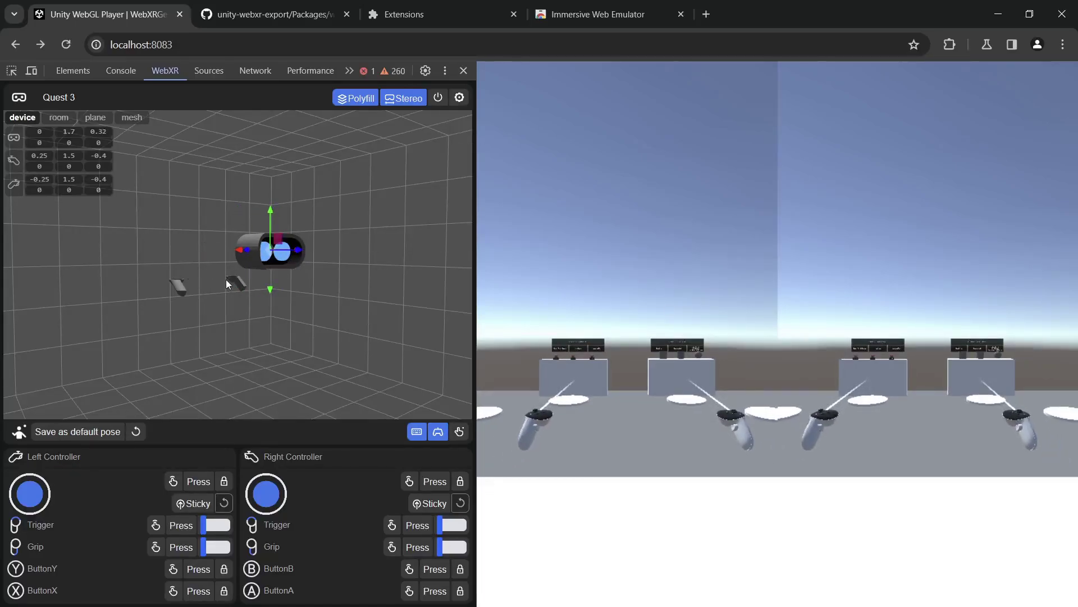
click(177, 290)
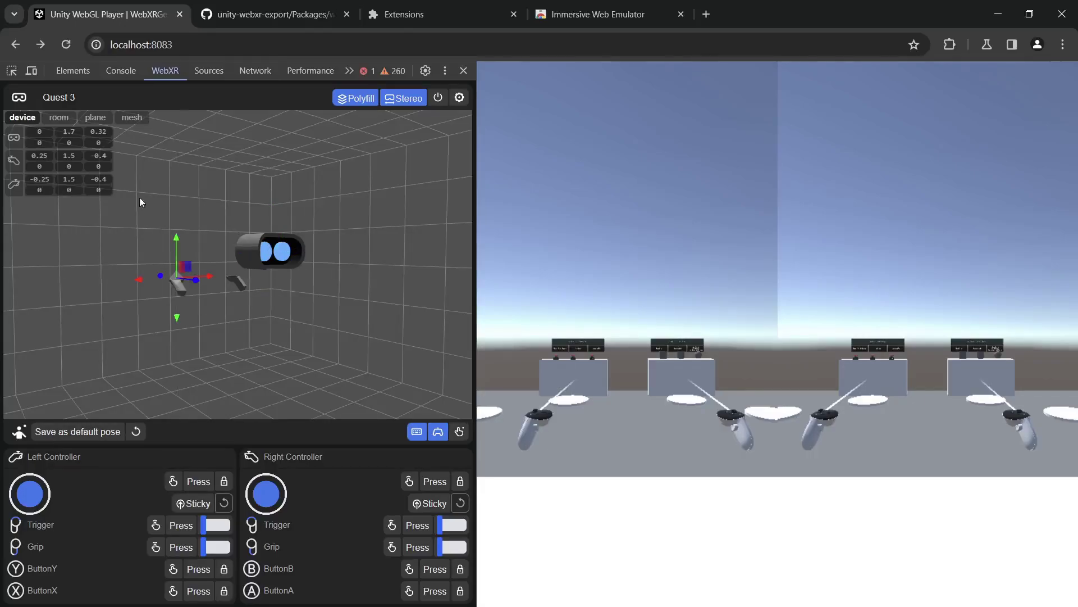
click(72, 97)
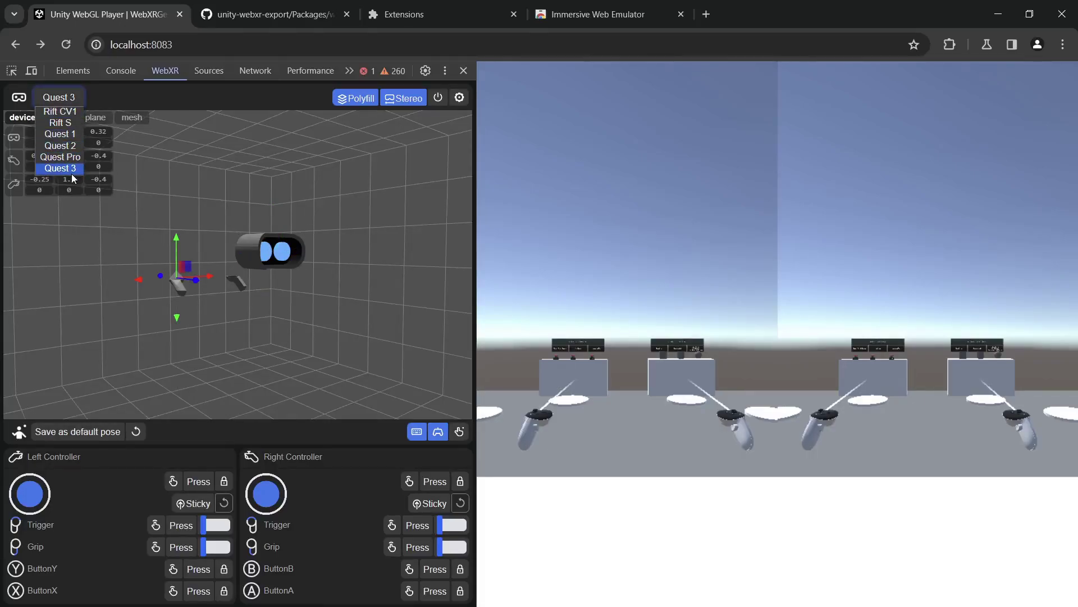
click(143, 97)
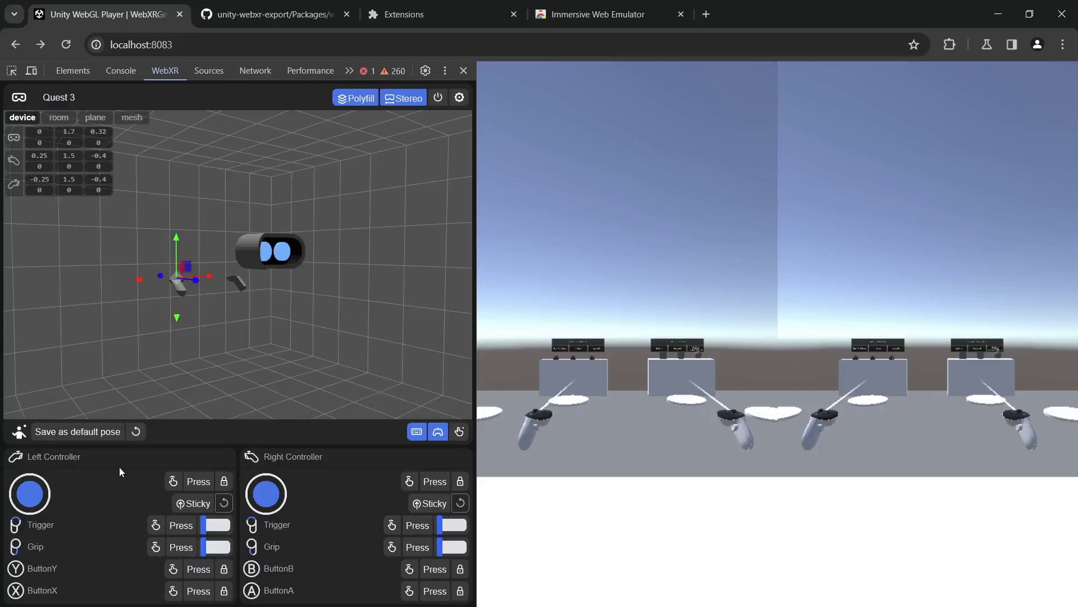
Test locomotion by moving with the left thumbstick, turning with the right one to face the ladder, and moving up to it.
drag(38, 490, 40, 518)
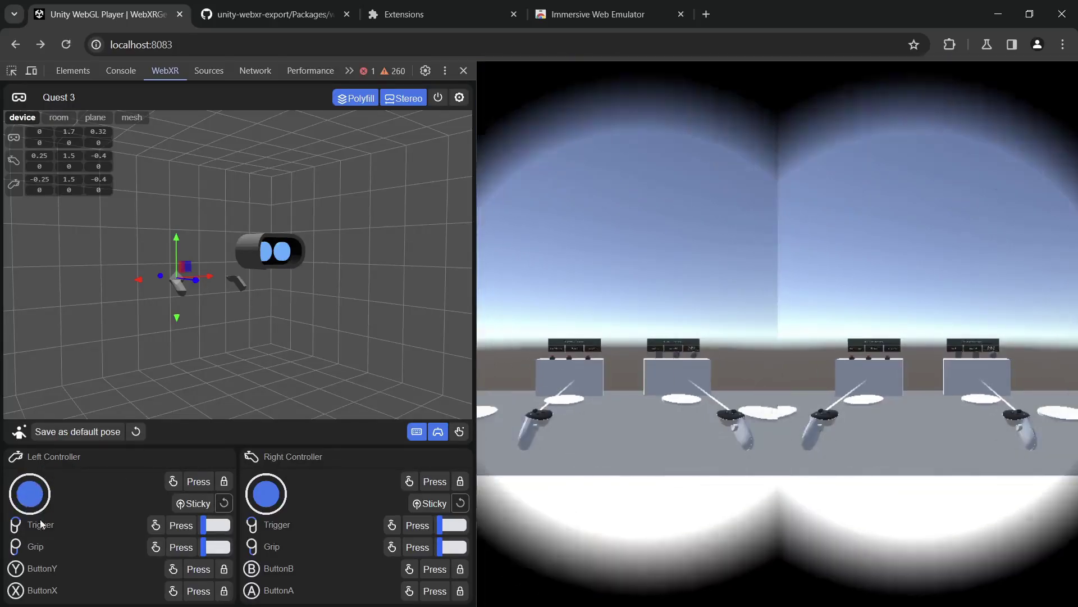
drag(282, 498, 304, 493)
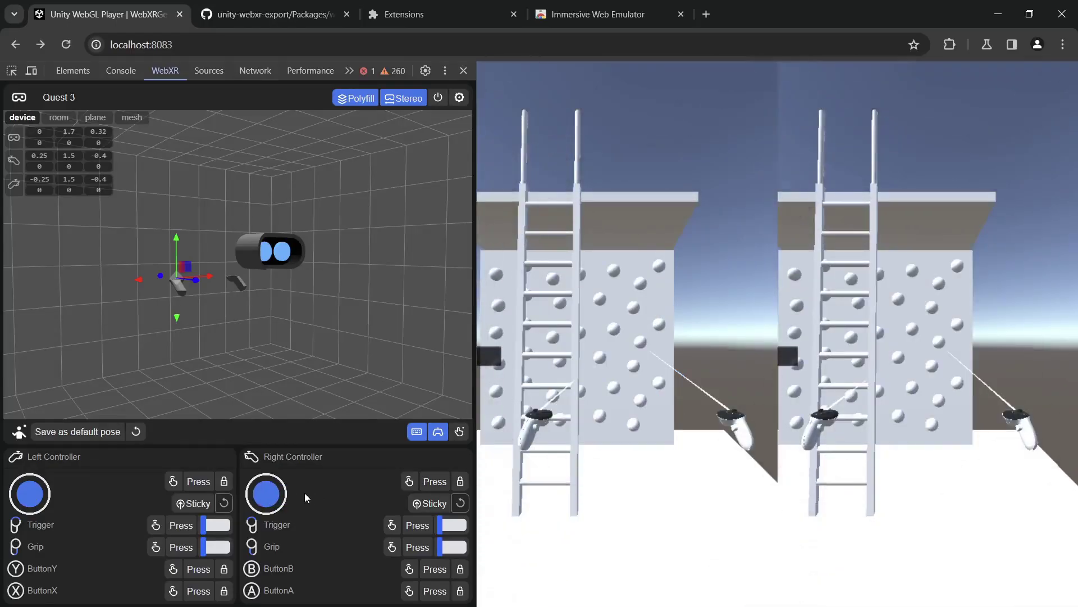
mouse_move(35, 495)
mouse_down()
mouse_move(7, 497)
mouse_move(8, 458)
mouse_move(60, 456)
mouse_move(38, 488)
mouse_move(19, 486)
mouse_move(39, 473)
mouse_move(29, 510)
mouse_move(32, 486)
mouse_up()
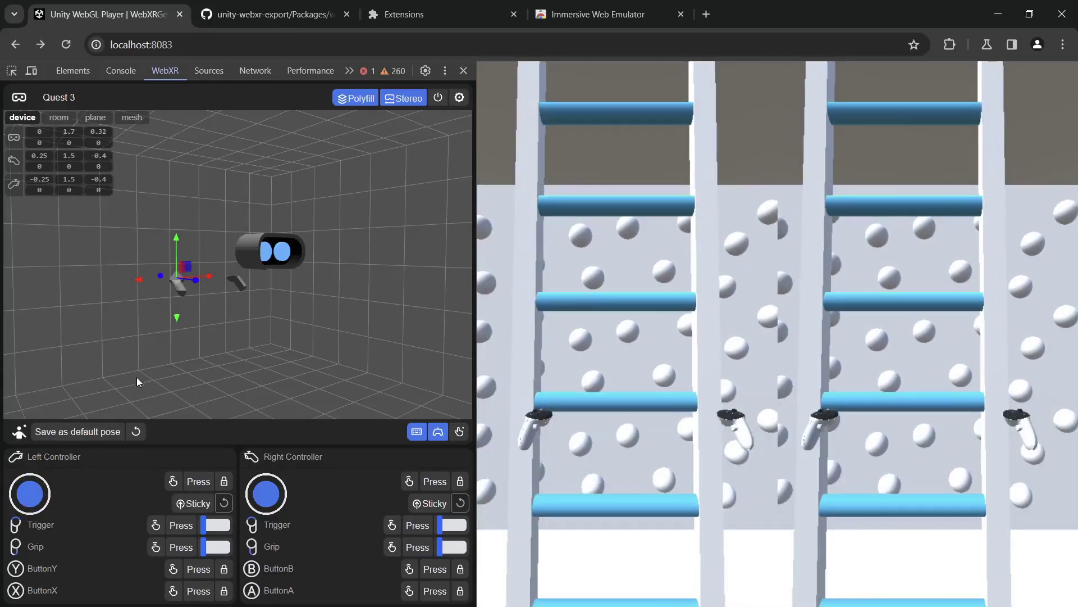
Test climbing by gripping the ladder with the left controller and lowering it to 0.5 height, then release, raise it to 1.51 and back away.
drag(202, 547, 228, 547)
drag(178, 235, 185, 373)
drag(222, 547, 202, 547)
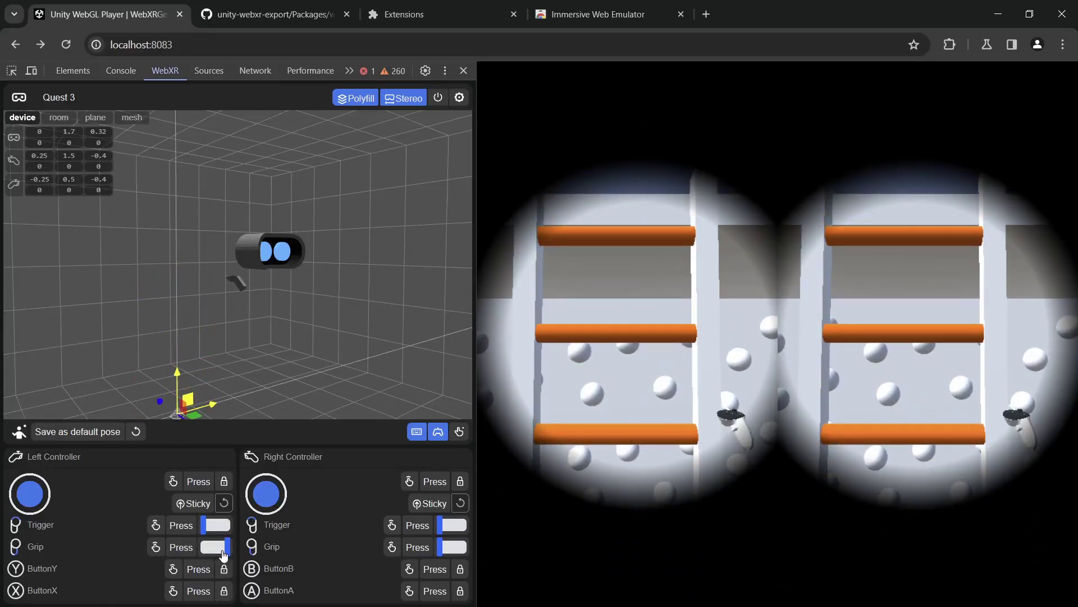
drag(185, 387, 157, 240)
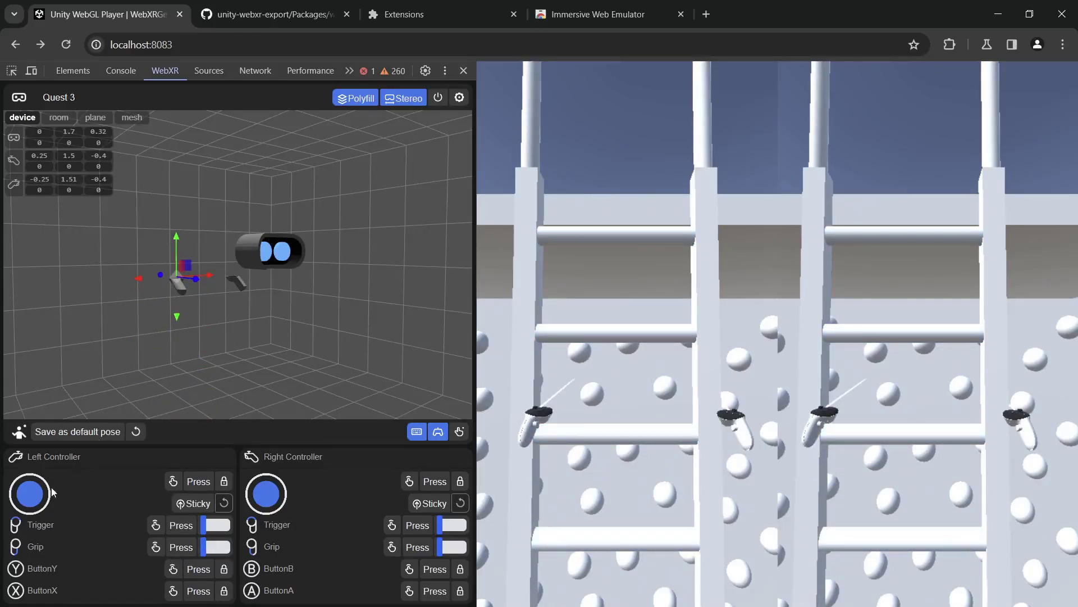
drag(31, 494, 35, 548)
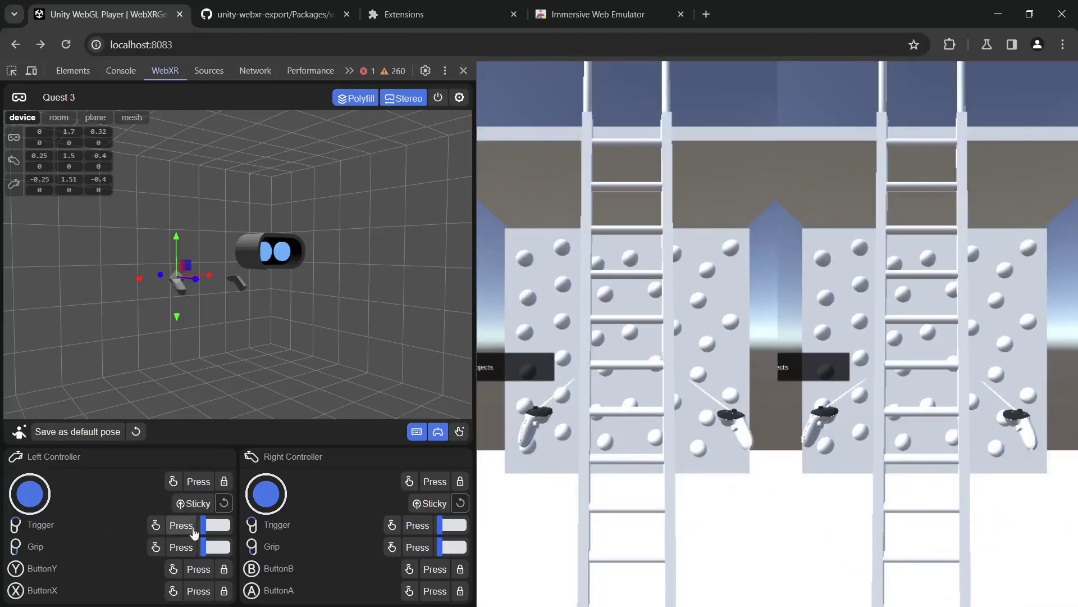
Turn away from the ladder with the right controller's thumbstick, exit VR and close the developer tools.
mouse_move(268, 495)
mouse_down()
mouse_move(252, 492)
mouse_move(274, 478)
mouse_up()
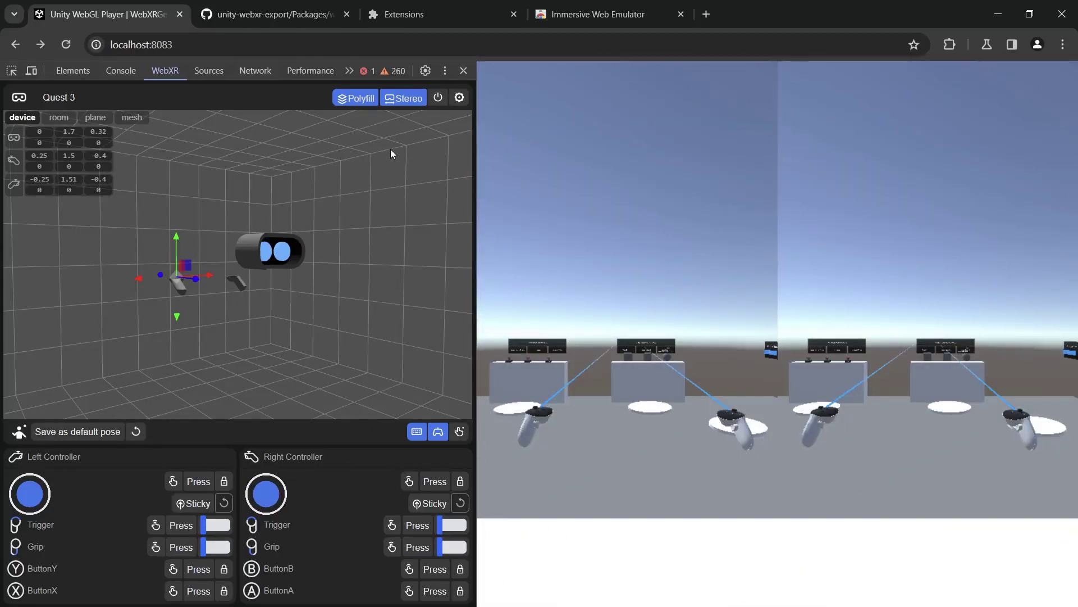
click(436, 97)
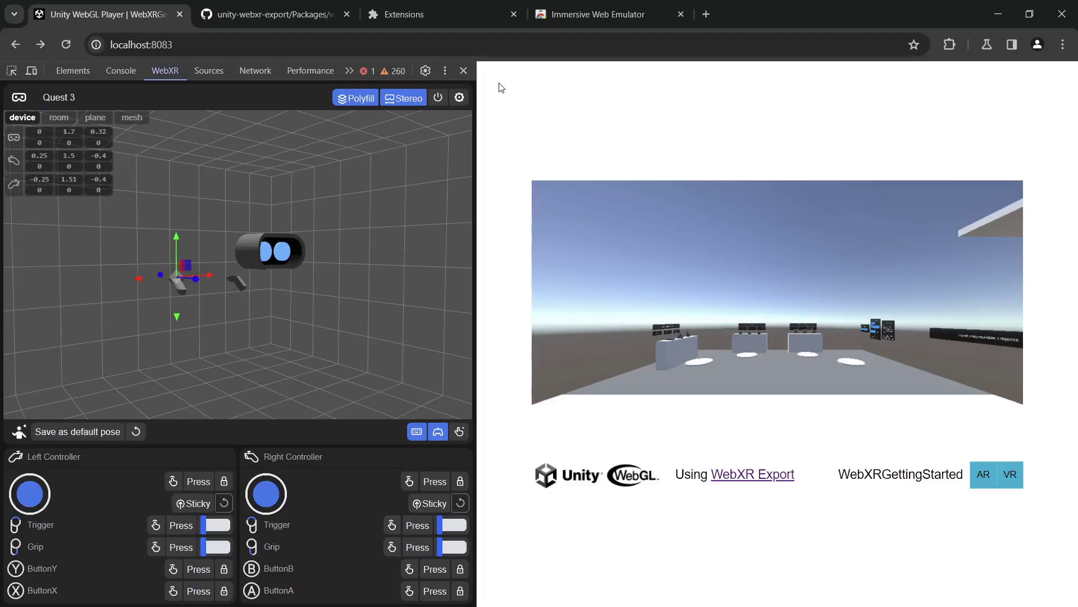
click(463, 71)
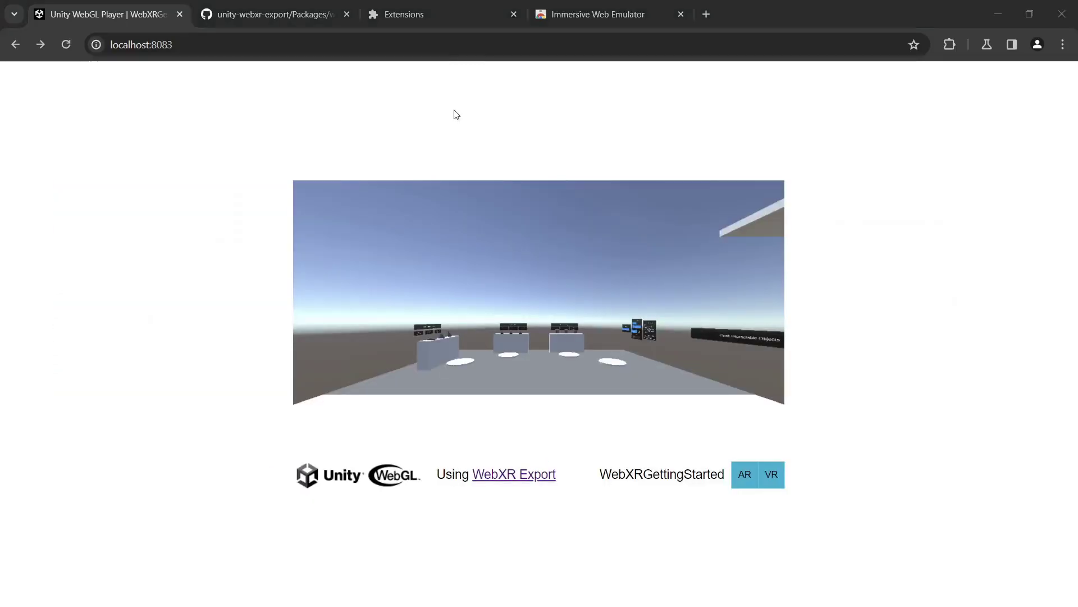
Switch to Unity, collapse XR Interaction Setup, enlarge the project browser and close the build settings.
key(alt+Tab)
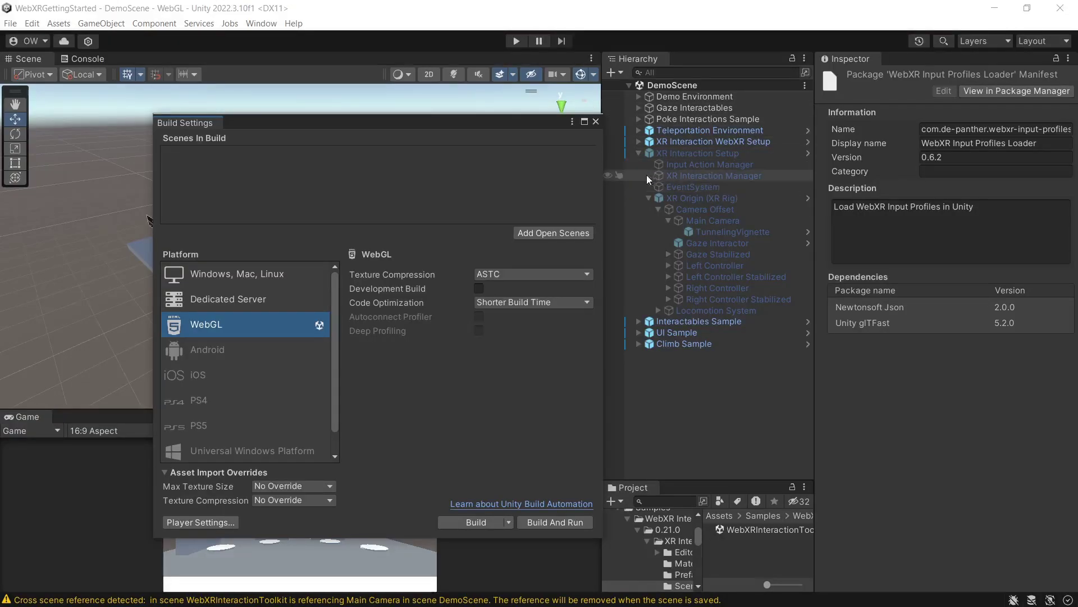
click(639, 153)
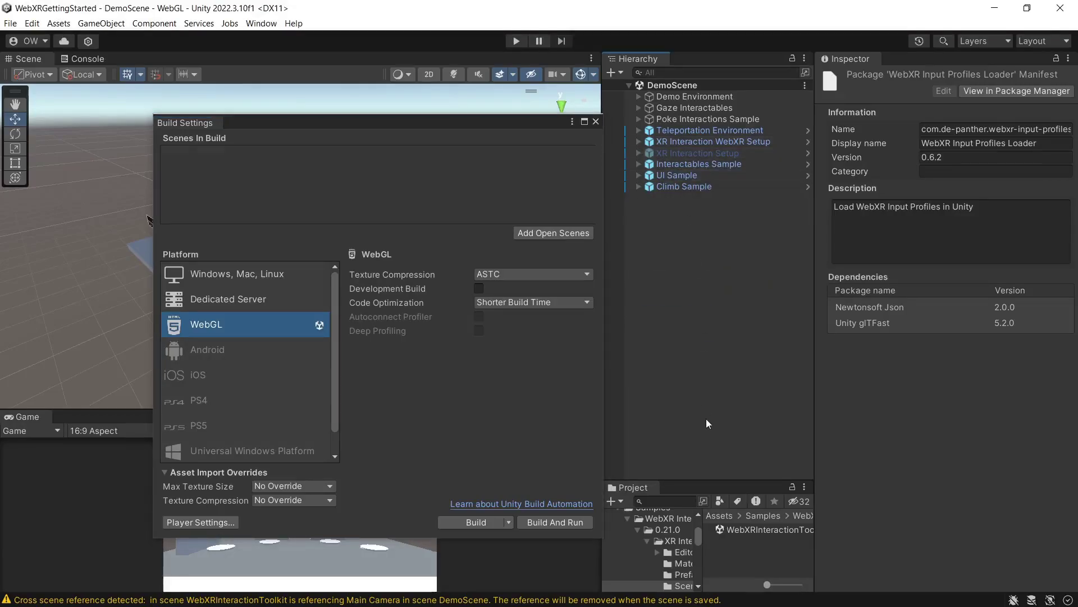
drag(706, 479, 706, 270)
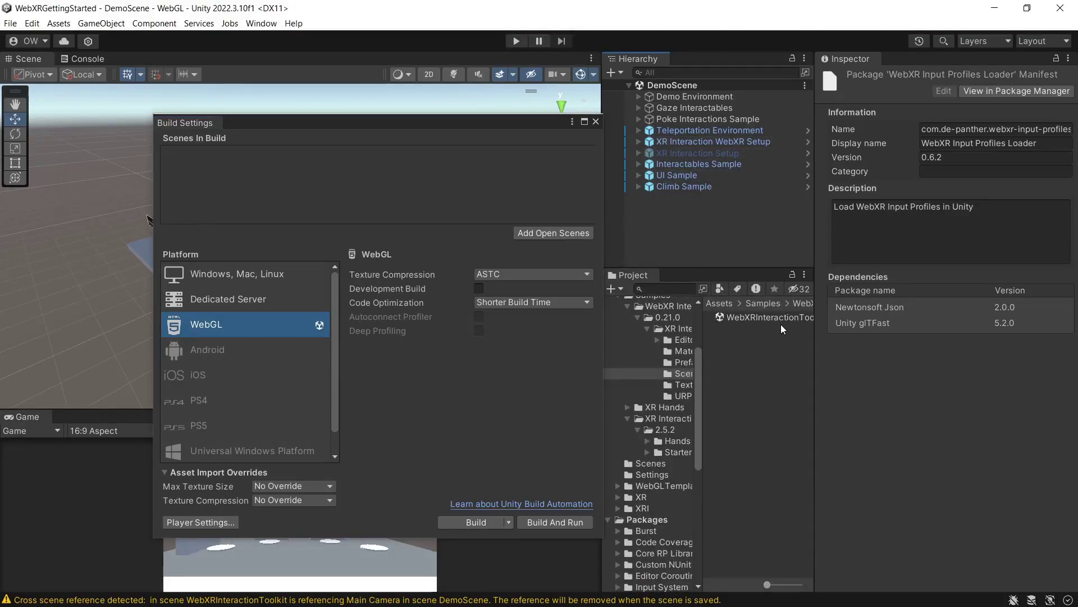
click(596, 122)
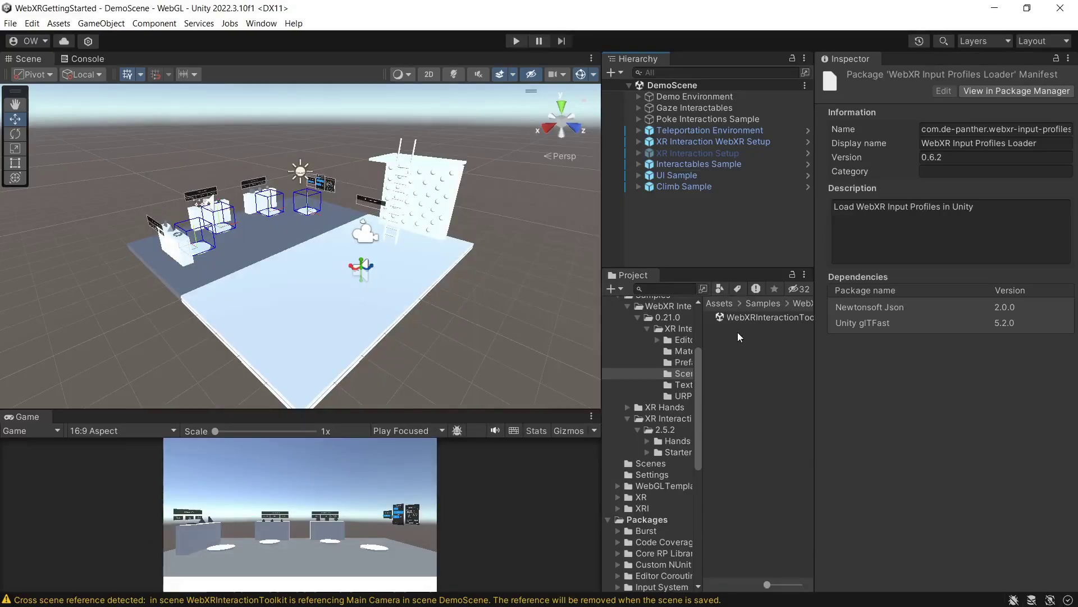
Open the WebXRInteractionToolkit sample scene additively alongside DemoScene and enlarge the hierarchy to show both scenes.
click(742, 318)
right_click(742, 318)
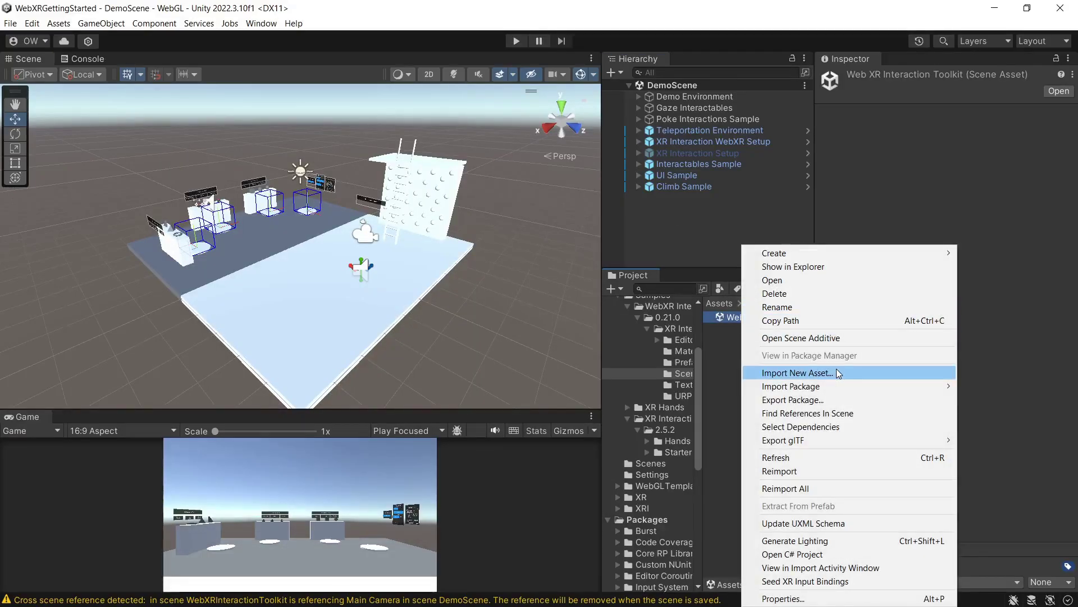
click(847, 339)
drag(815, 356, 931, 354)
drag(733, 272, 726, 350)
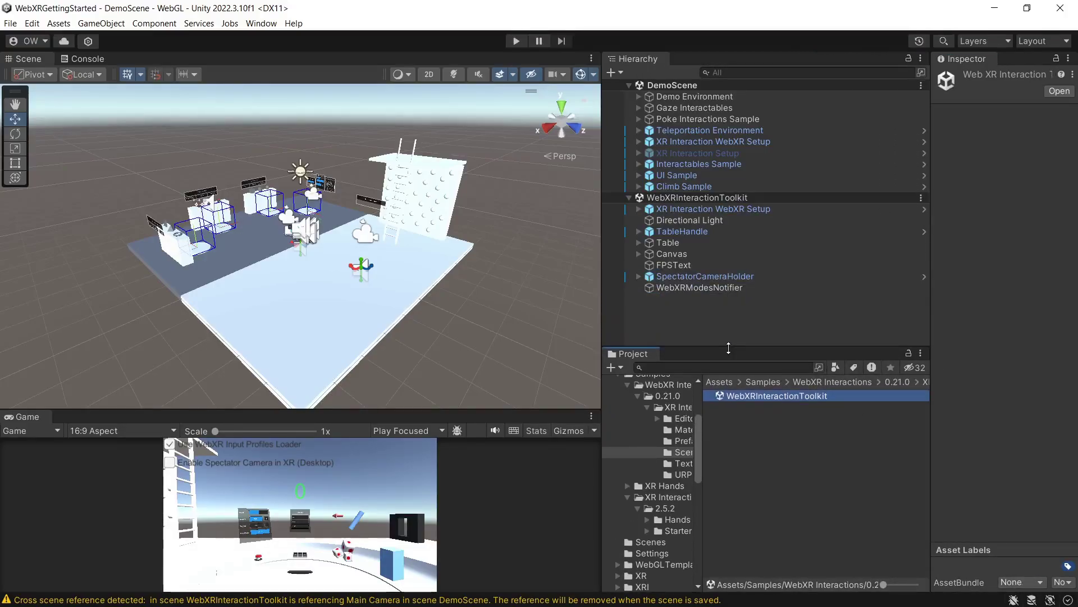
Move Canvas, SpectatorCameraHolder and WebXRModesNotifier from the WebXRInteractionToolkit scene into DemoScene, below Climb Sample.
click(693, 252)
ctrl+click(725, 275)
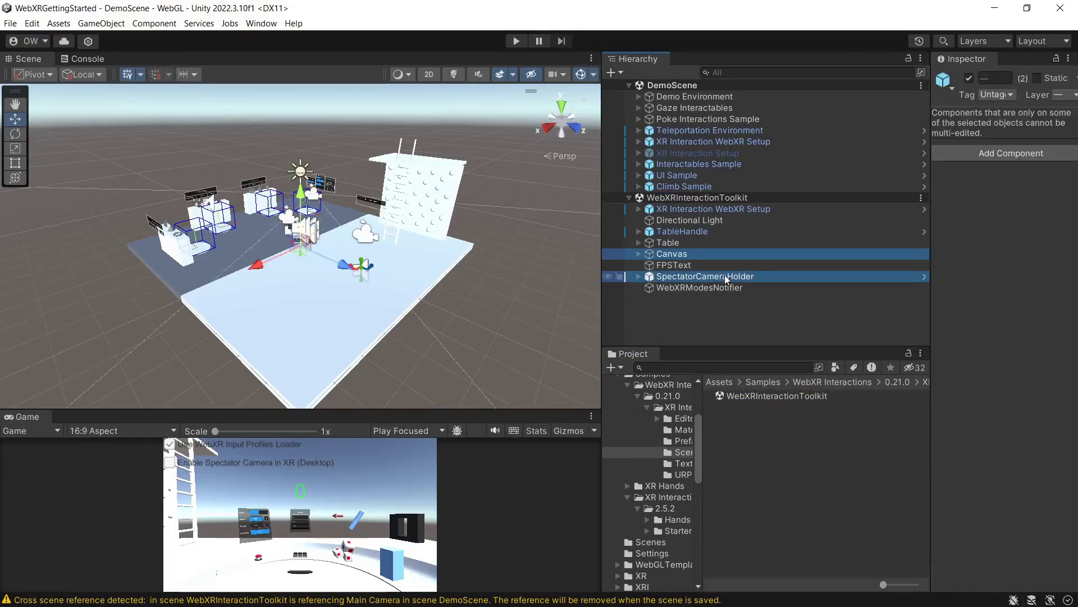
click(694, 254)
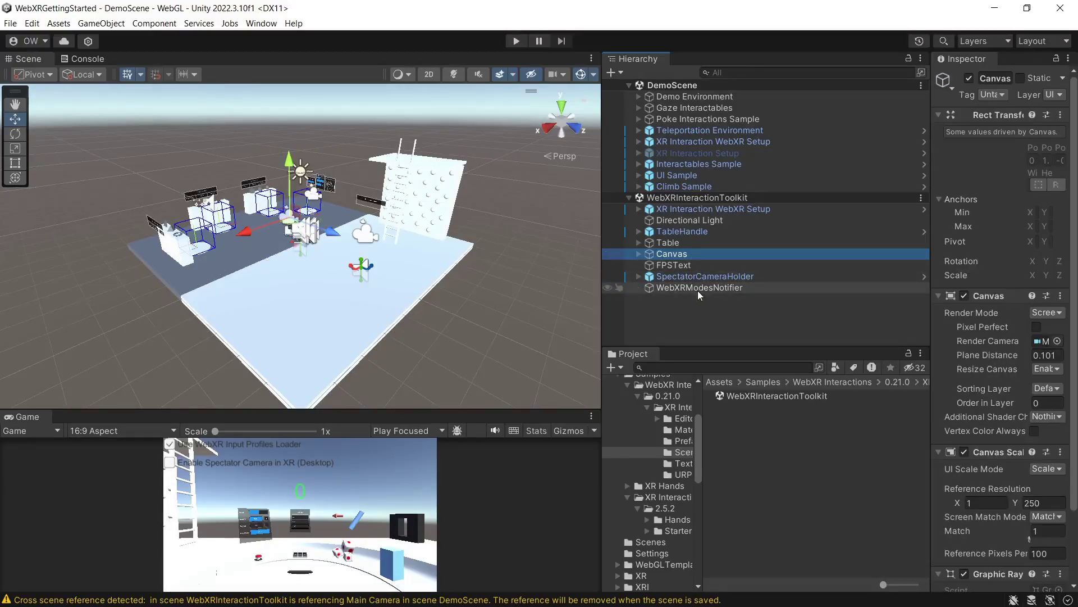
ctrl+click(700, 274)
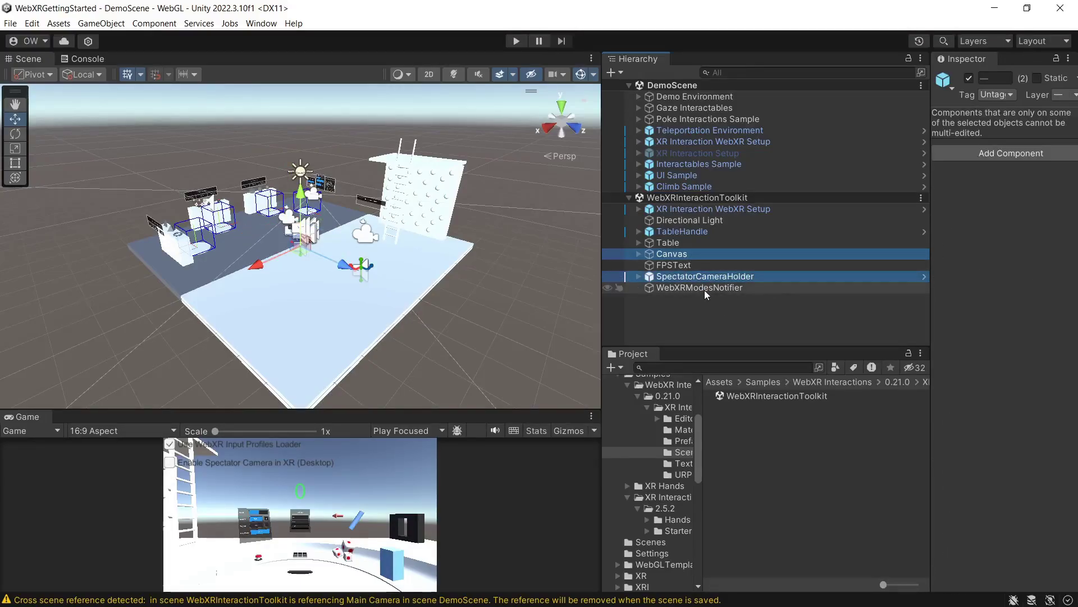
ctrl+click(704, 288)
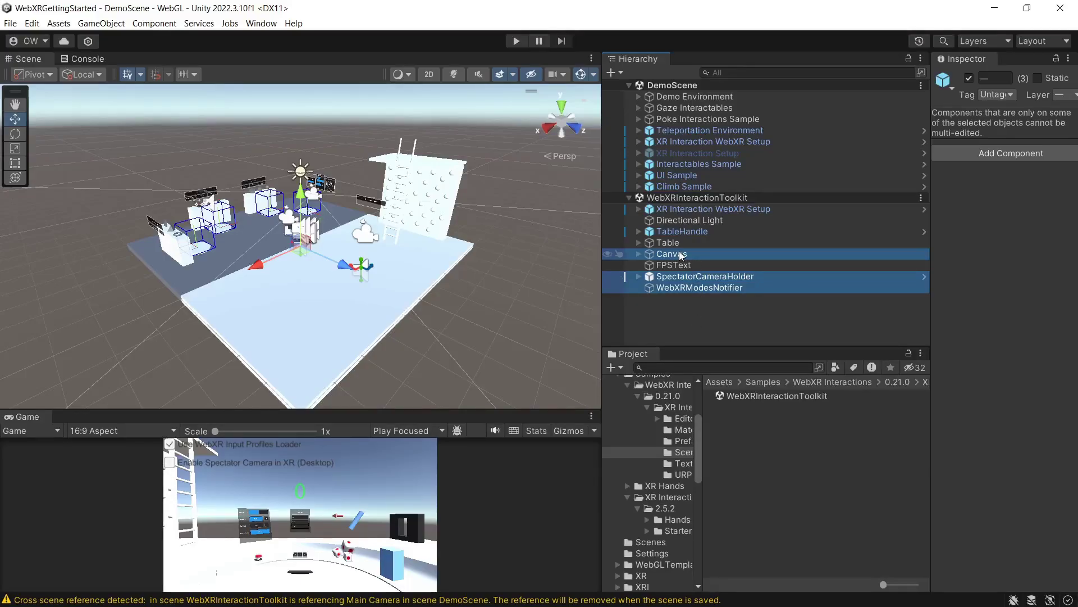
drag(682, 255, 683, 200)
Discard the changes made to the WebXRInteractionToolkit scene to restore its original objects.
right_click(696, 231)
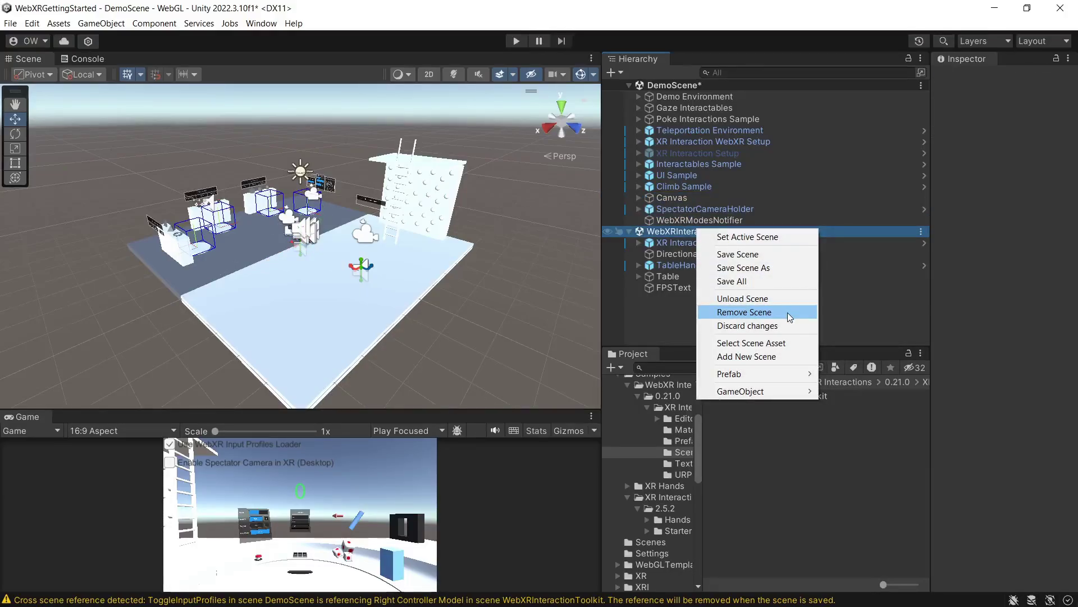
click(662, 288)
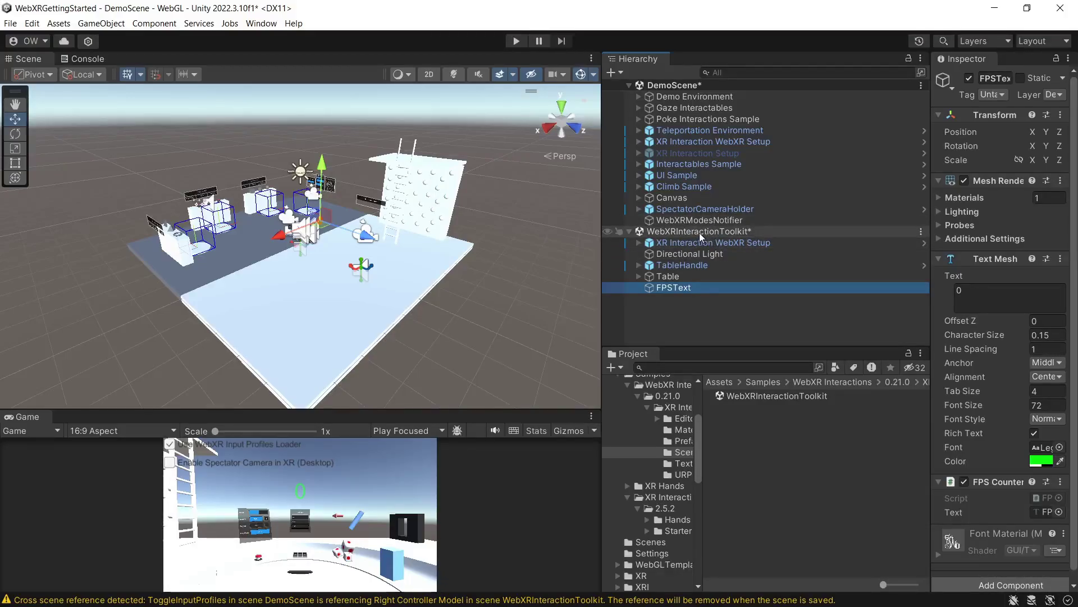
right_click(701, 236)
click(786, 331)
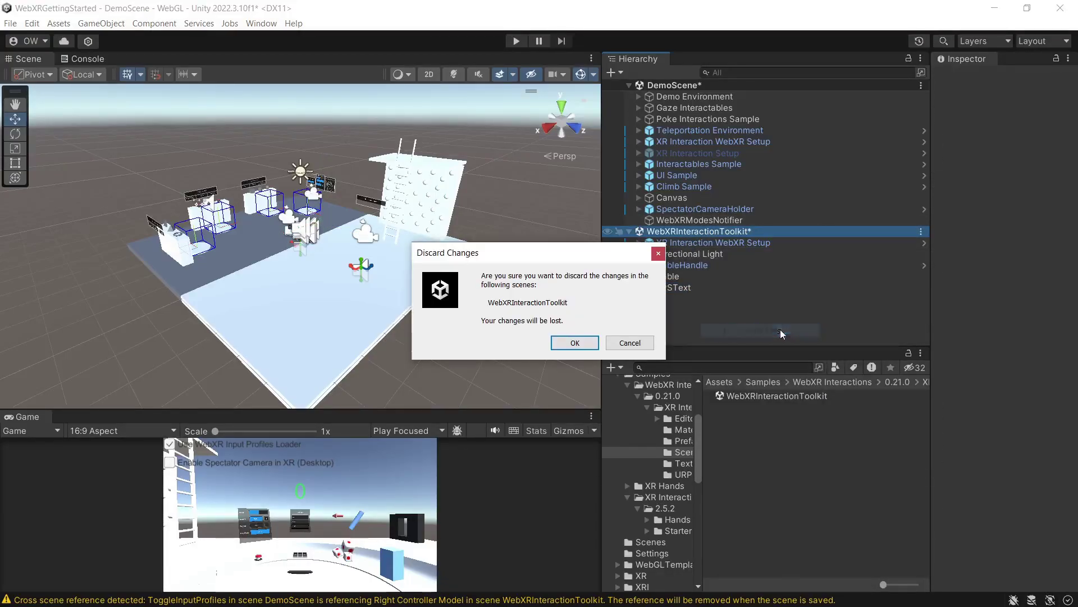
click(562, 342)
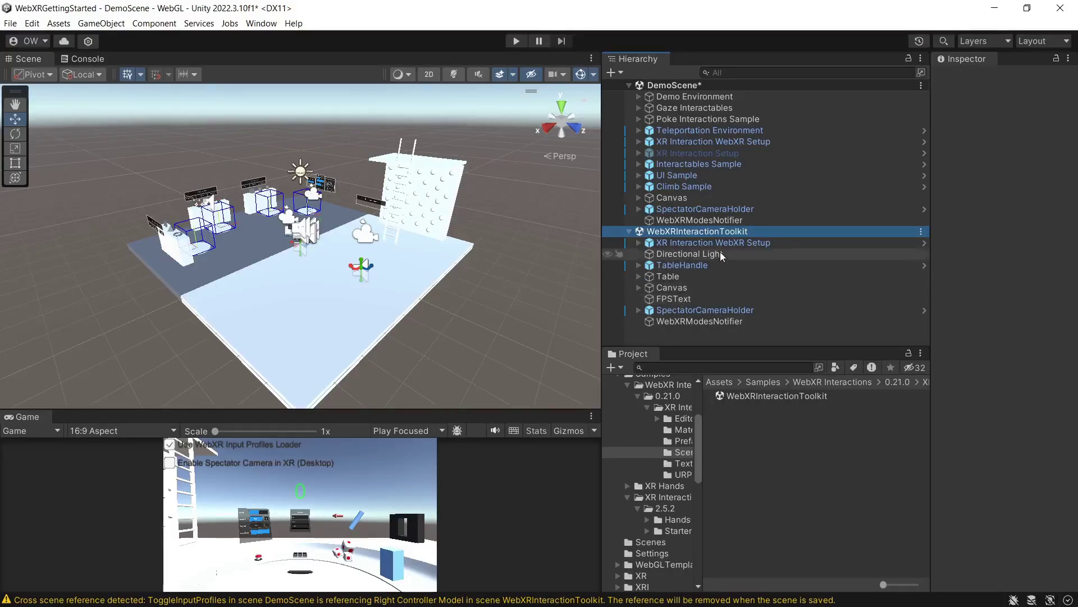
Assign the Main Camera of DemoScene's XR Interaction WebXR Setup as the render camera of DemoScene's Canvas.
click(735, 198)
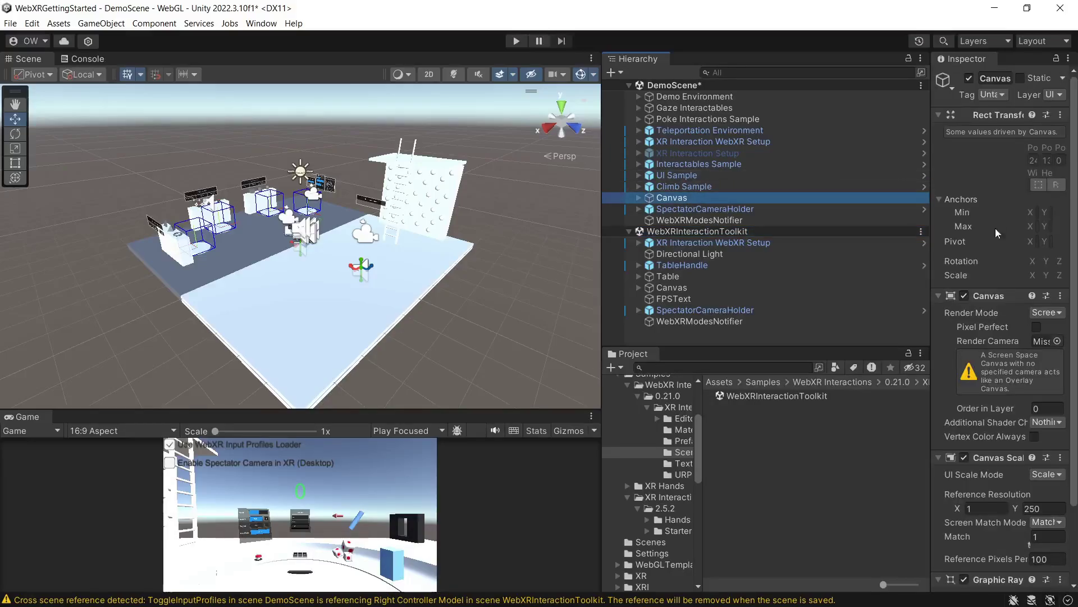
drag(931, 332, 794, 337)
click(639, 142)
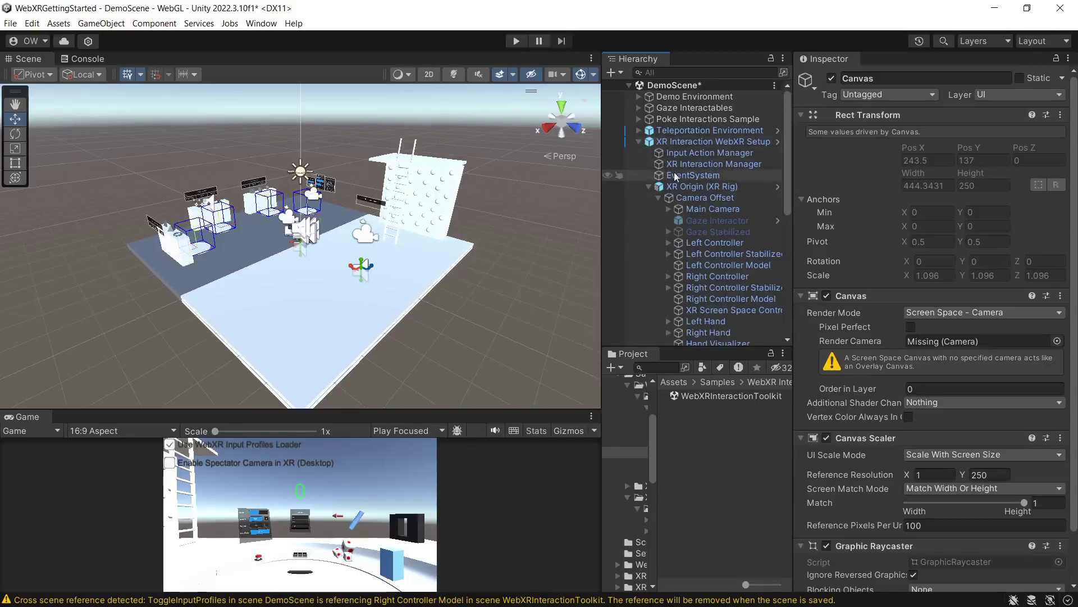
drag(698, 212, 954, 347)
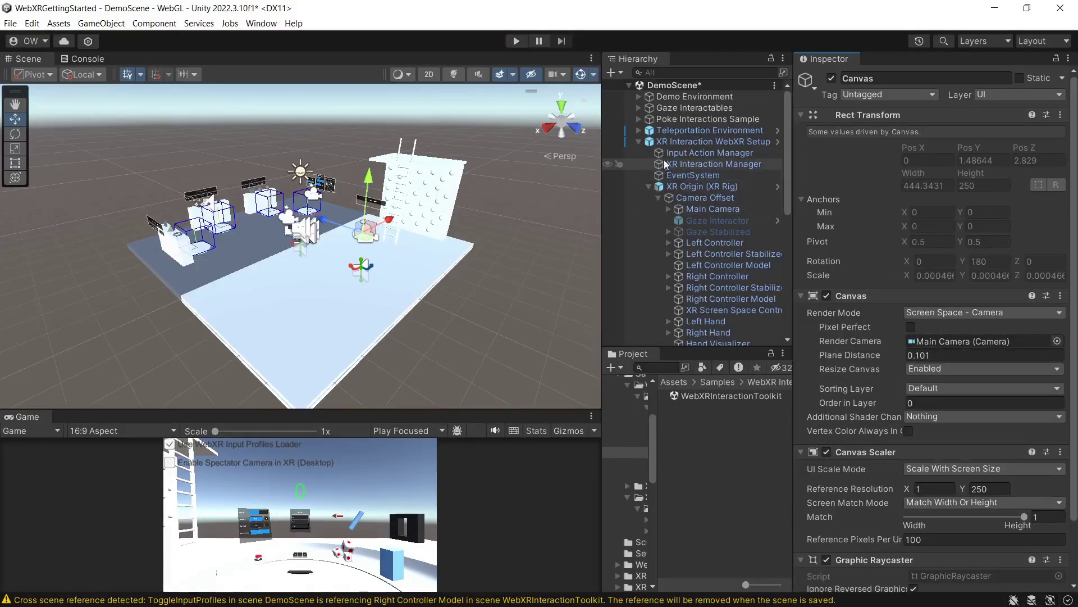
click(638, 142)
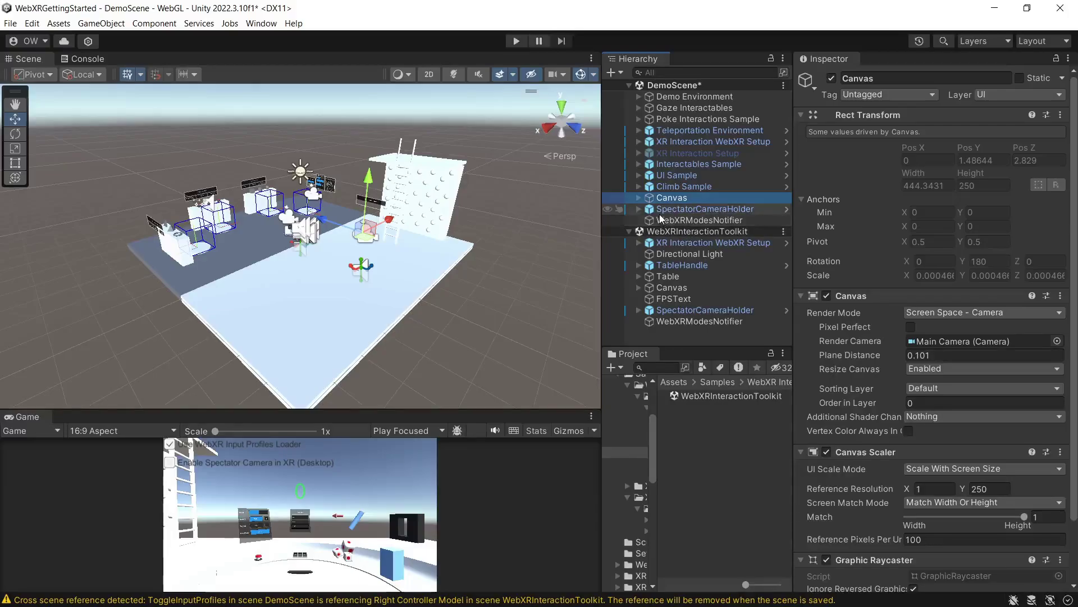
Enable the Camera component on DemoScene's SpectatorCamera and set its position to X 5, Y 3, Z 5.
click(660, 211)
click(639, 209)
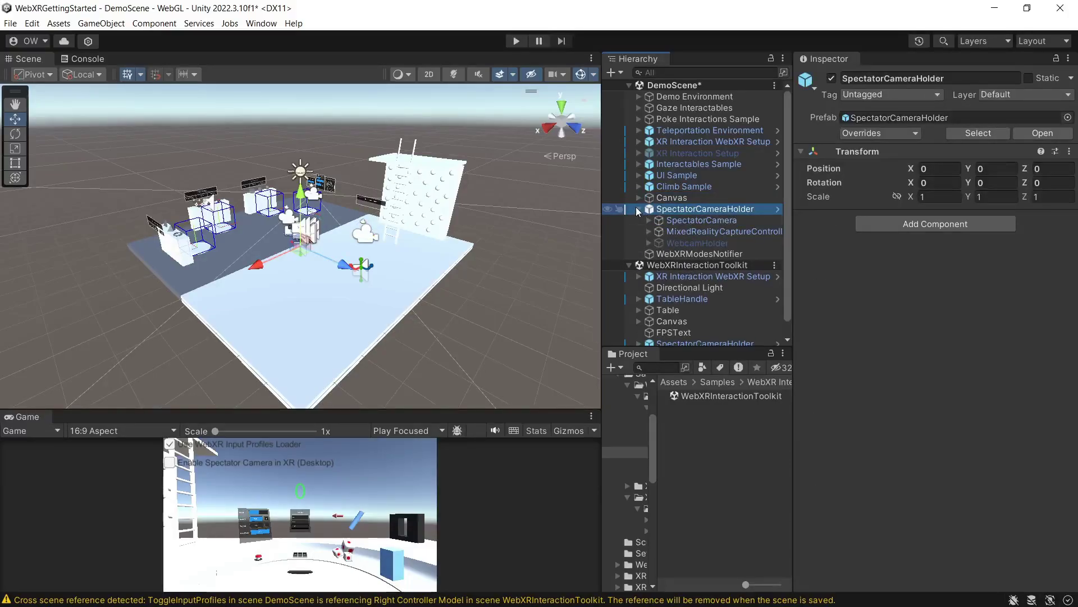
click(701, 220)
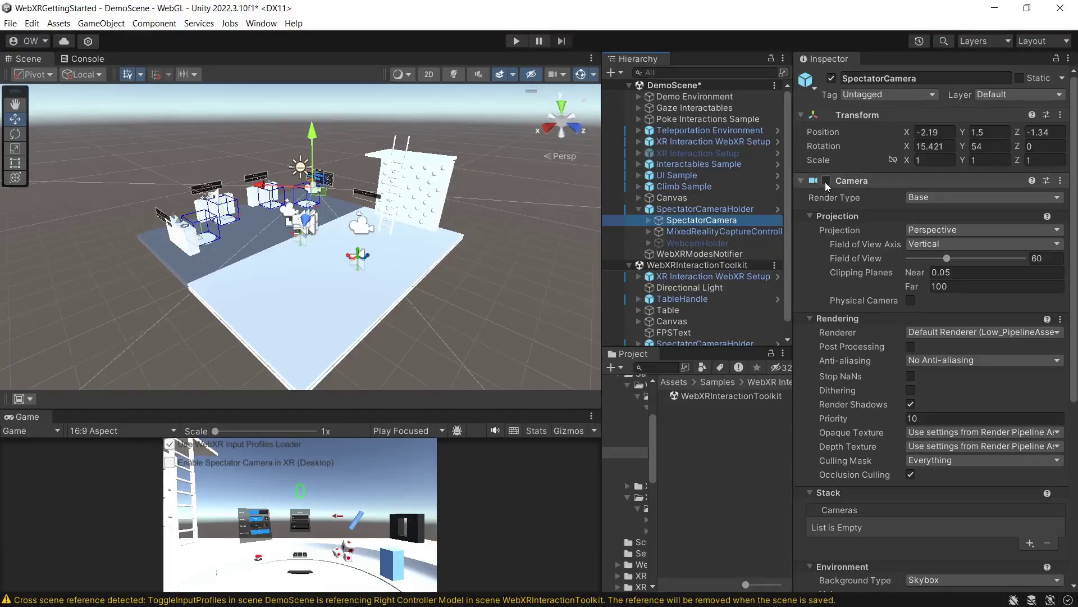
click(826, 181)
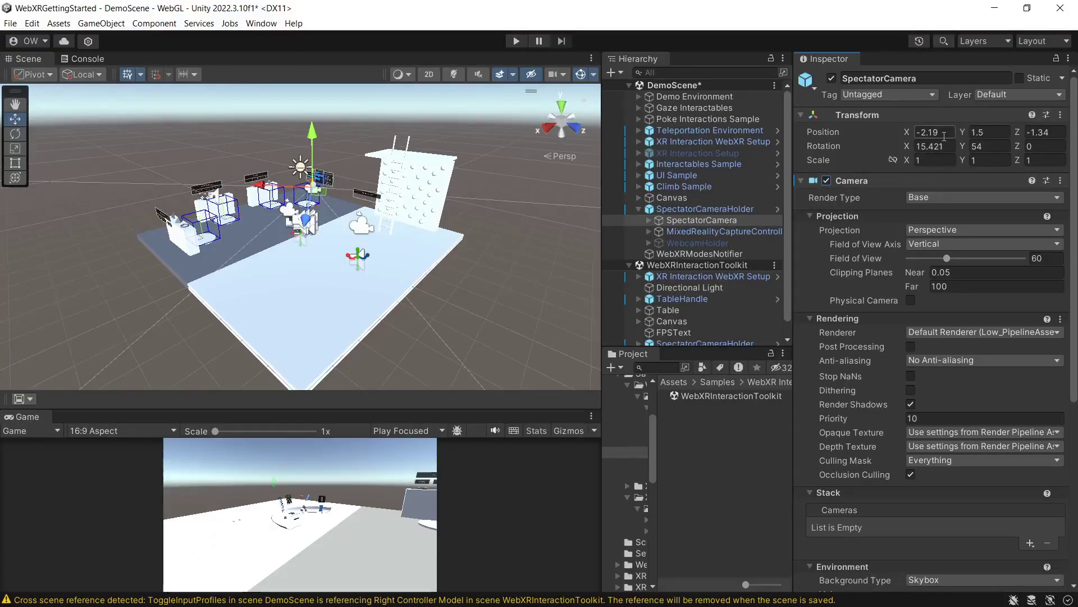
double_click(939, 133)
text(5)
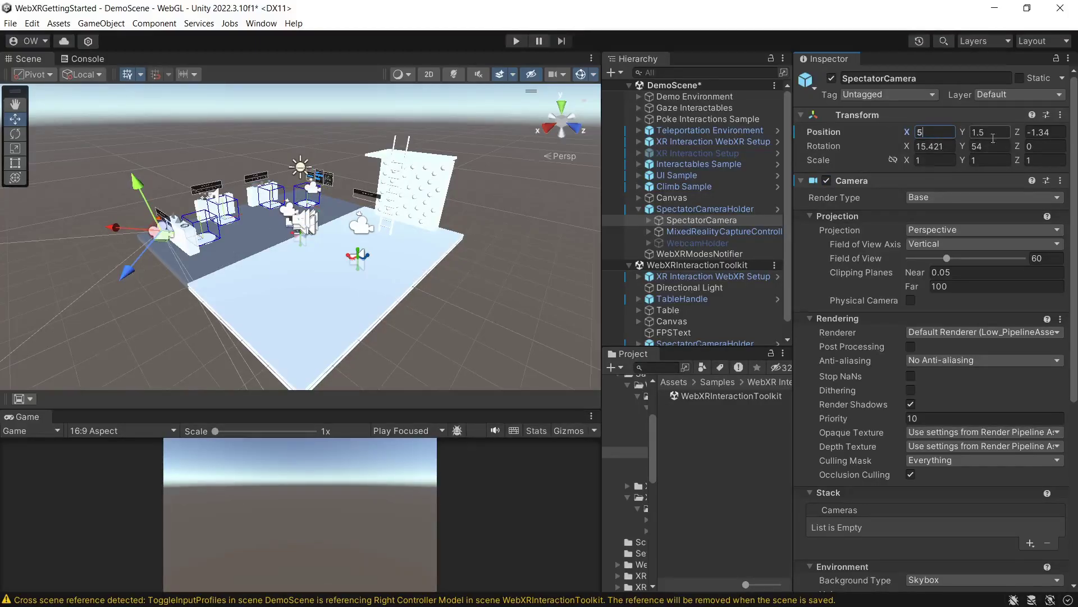
text(3)
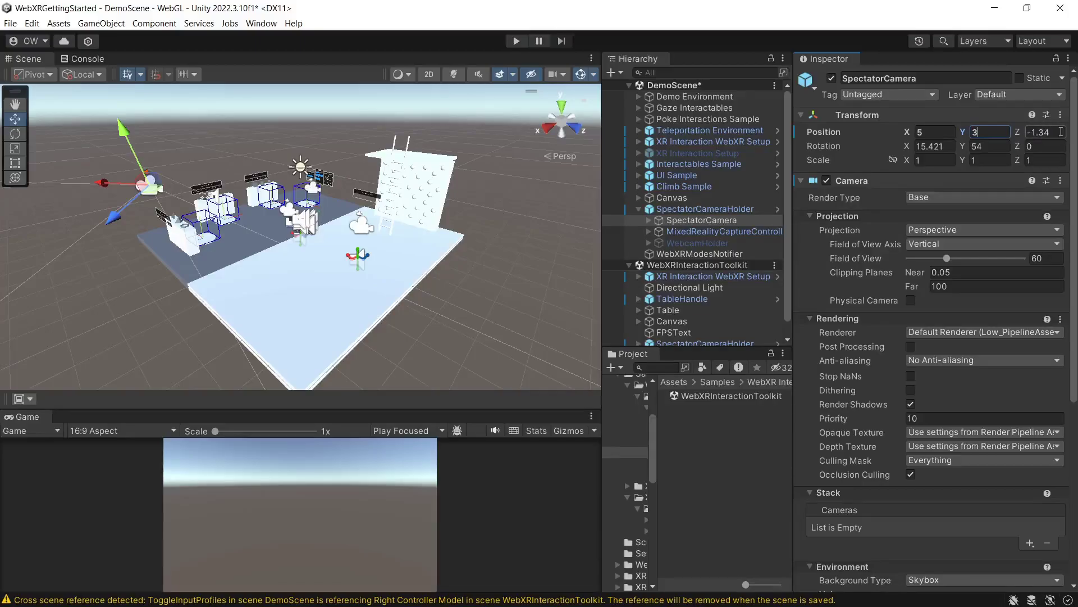
click(1048, 133)
text(5)
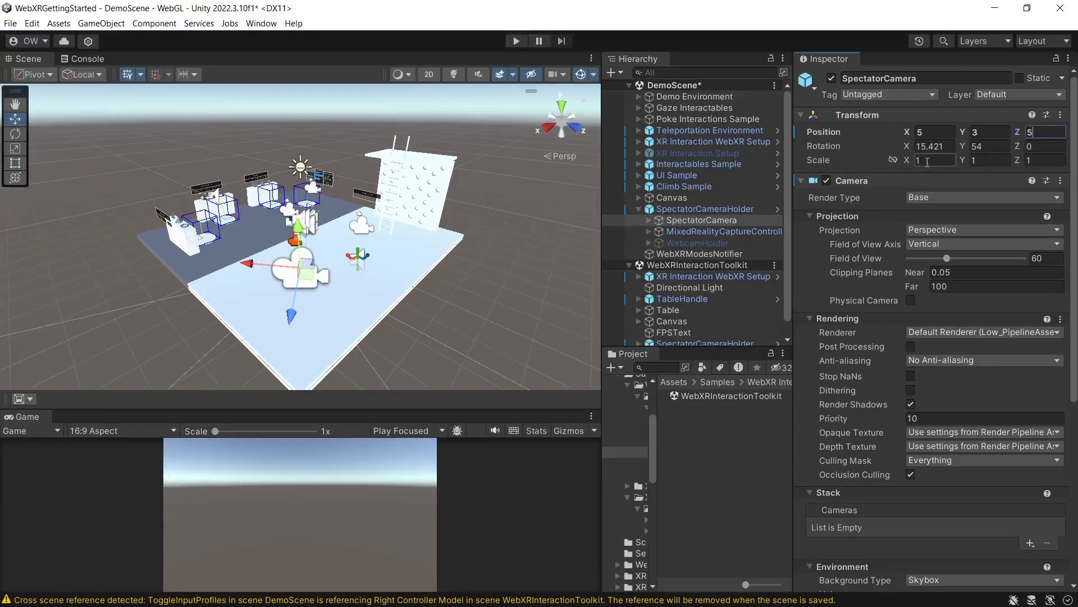
Set the SpectatorCamera's rotation to 10 on X and 225 on Y.
click(940, 146)
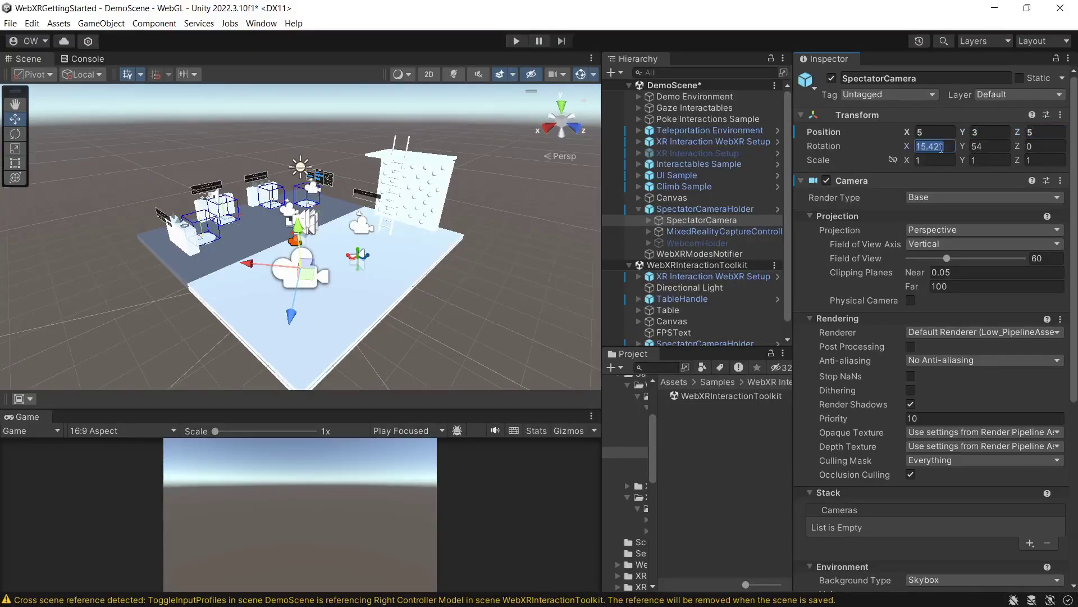
text(10)
click(988, 147)
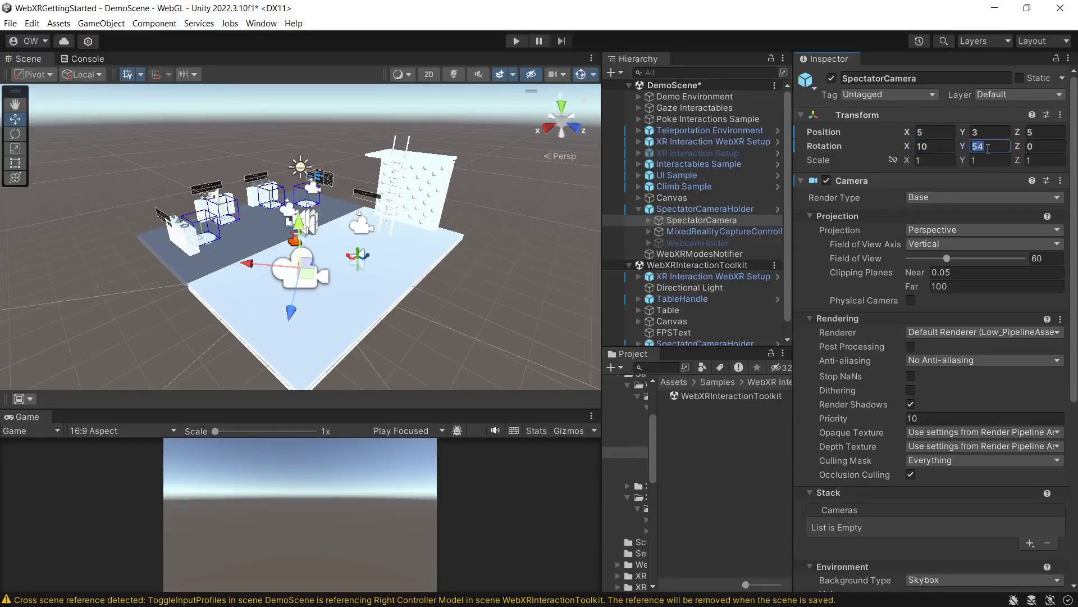
text(22)
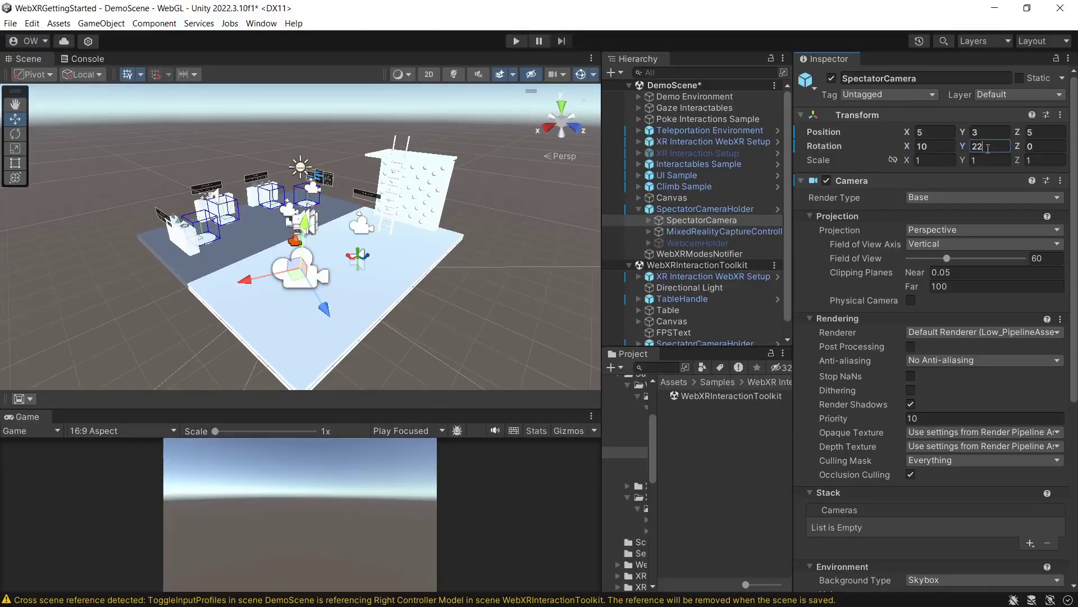
text(5)
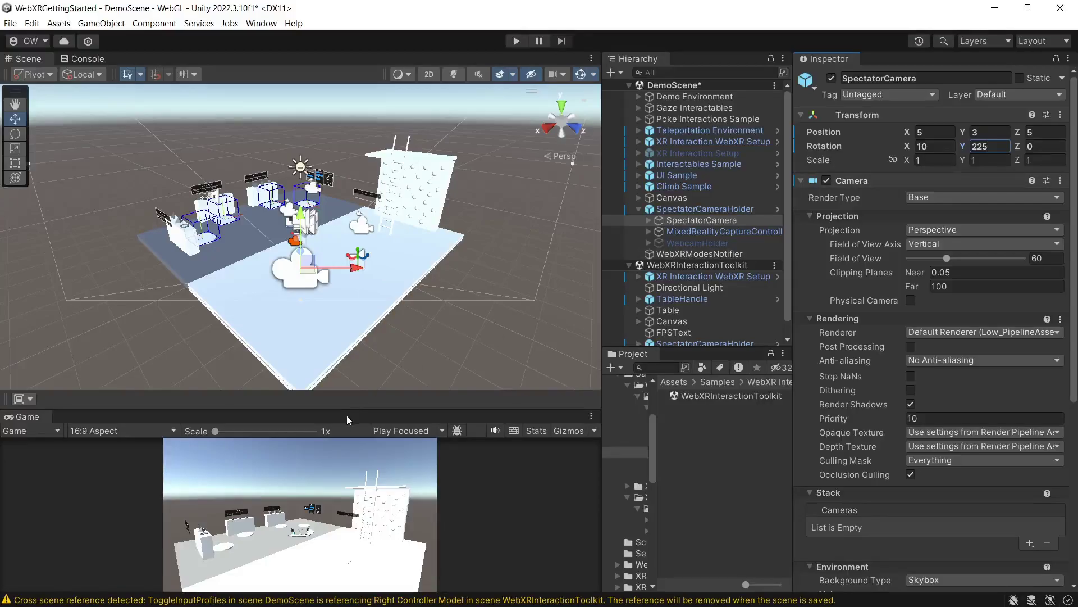
Enlarge the Game view to check the spectator framing, and disable the SpectatorCamera's Camera component again.
drag(348, 409, 348, 324)
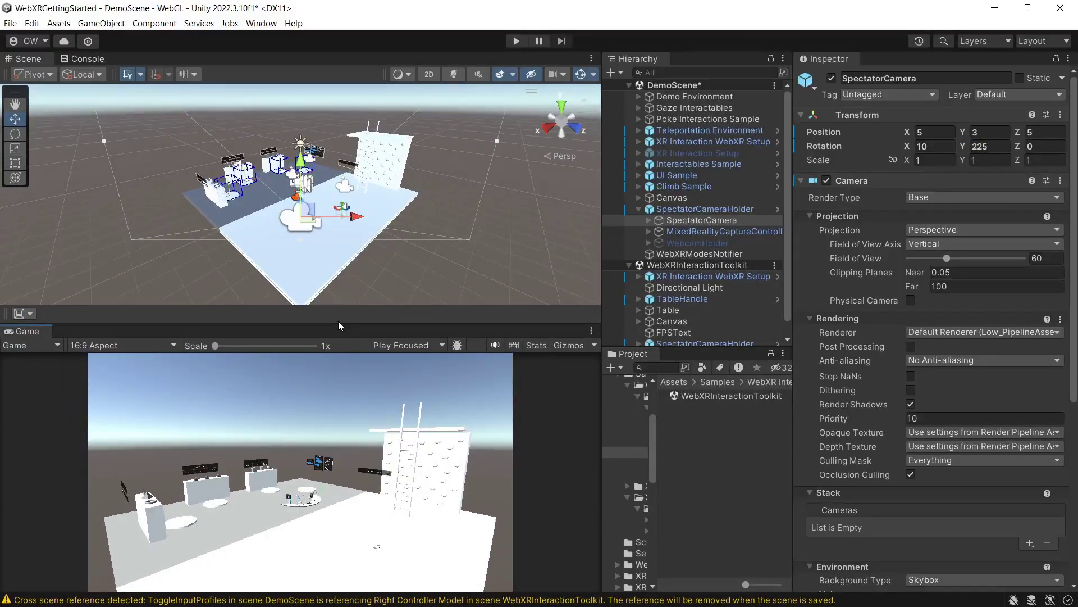
drag(335, 324, 335, 315)
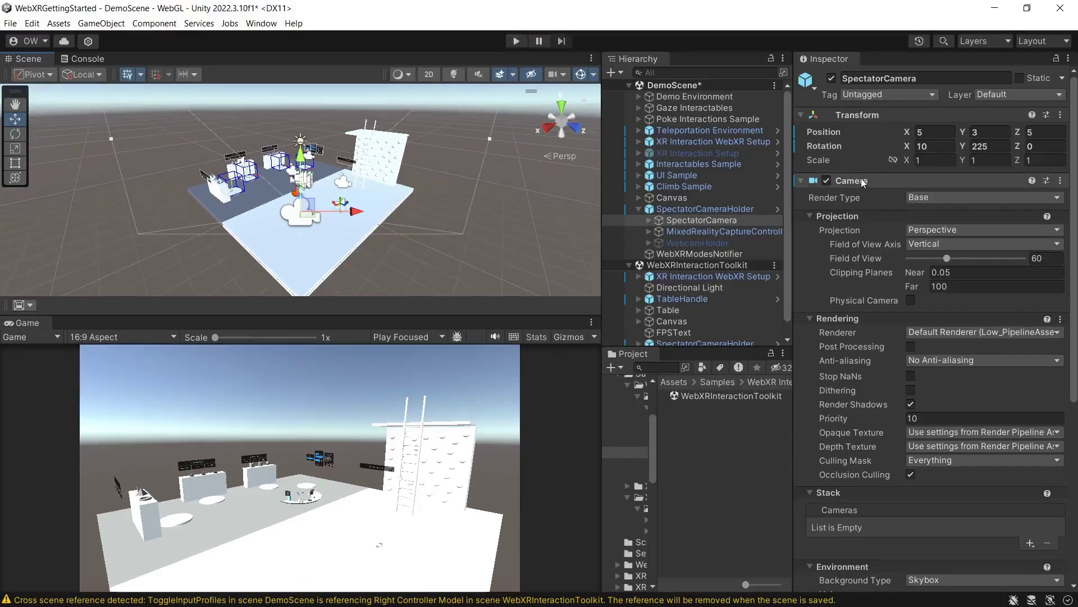
click(827, 181)
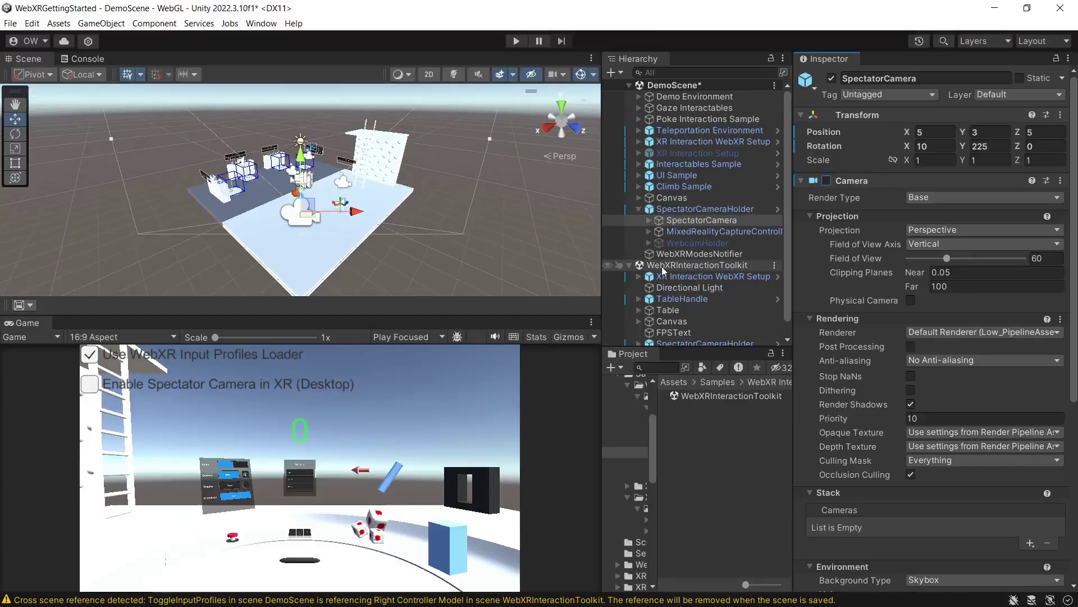
scroll(674, 266, down, 1)
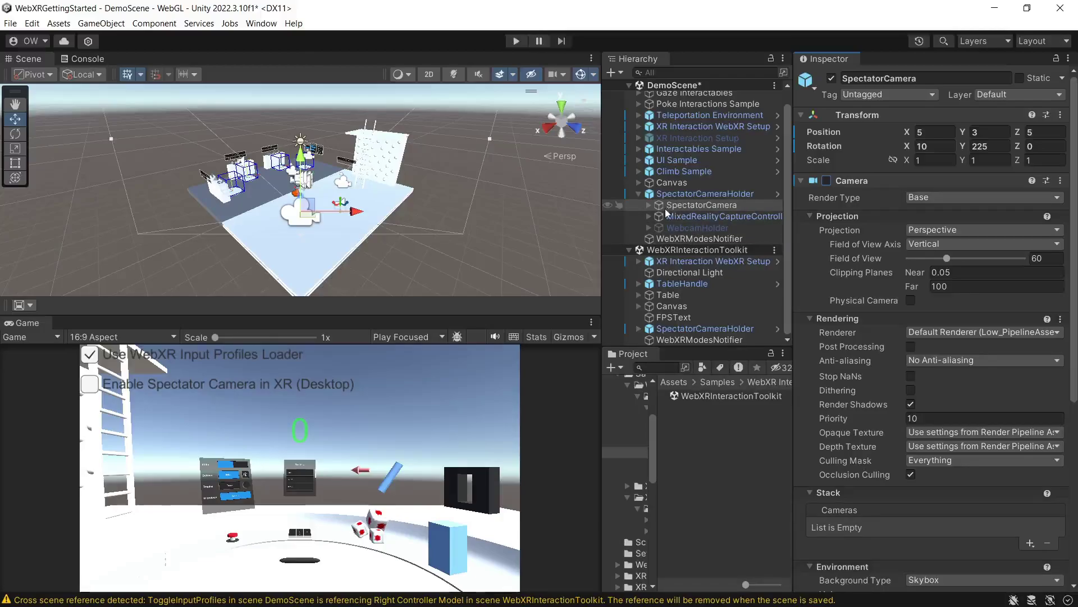
Compare the On Value Changed events of ToggleInputProfiles in DemoScene's Canvas with those in the WebXRInteractionToolkit scene's Canvas.
double_click(672, 182)
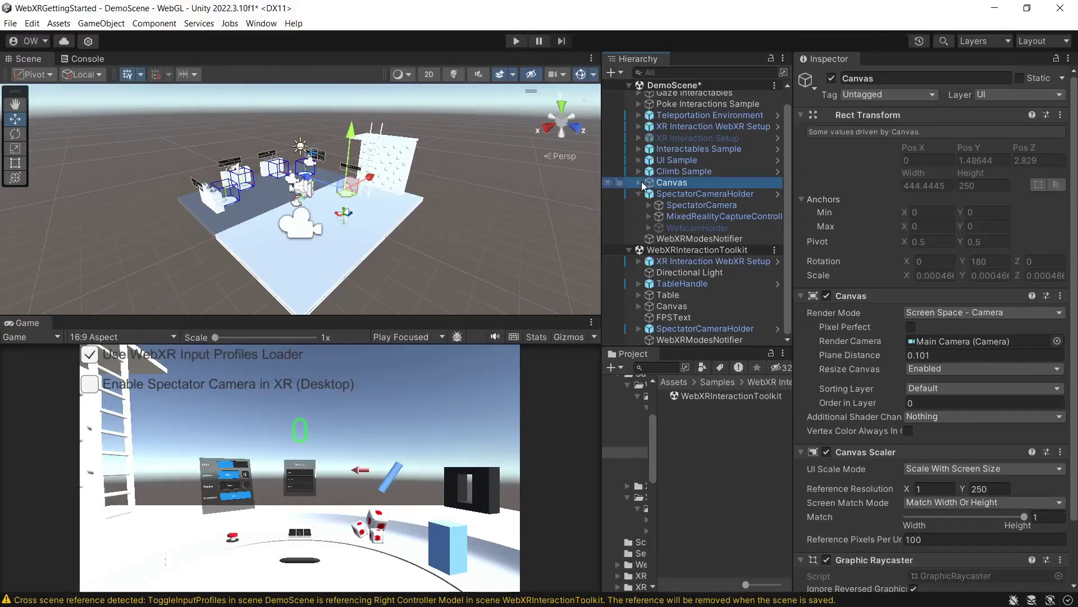
click(639, 182)
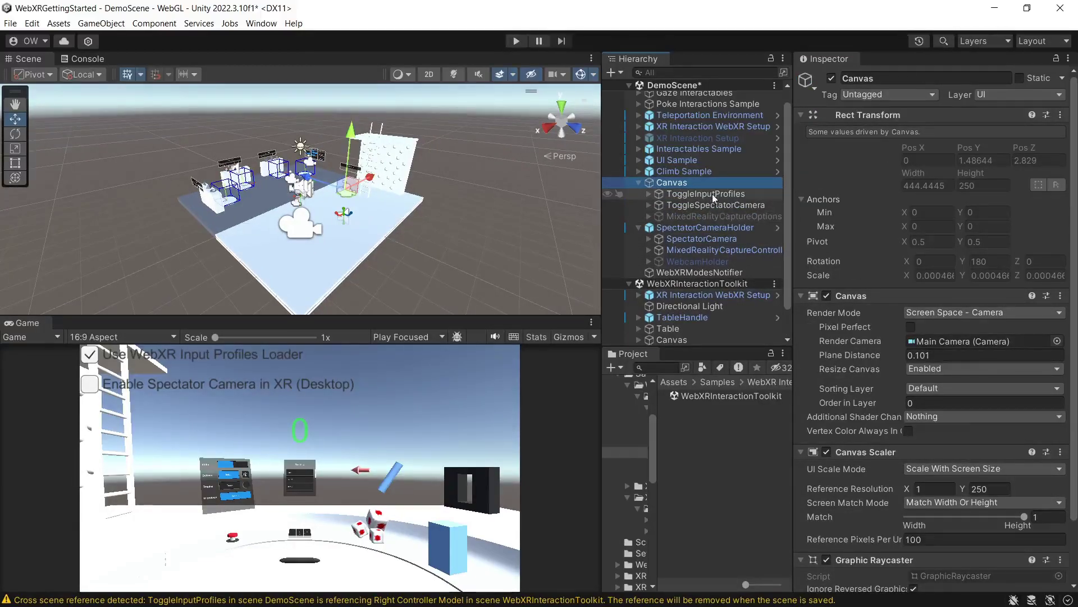
click(697, 194)
scroll(960, 219, down, 3)
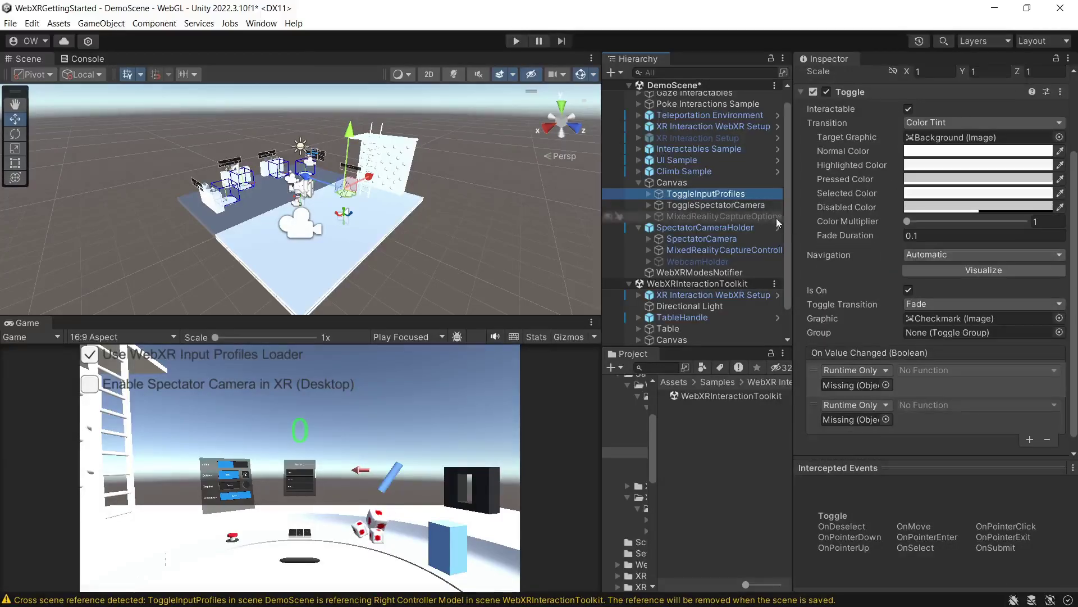
scroll(674, 169, up, 1)
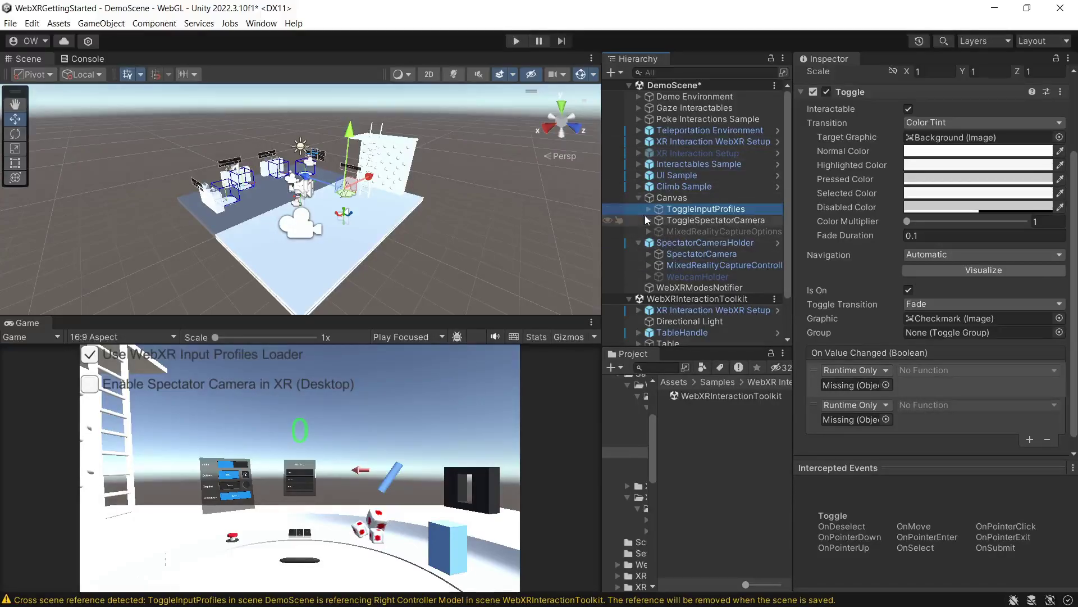
scroll(640, 275, down, 3)
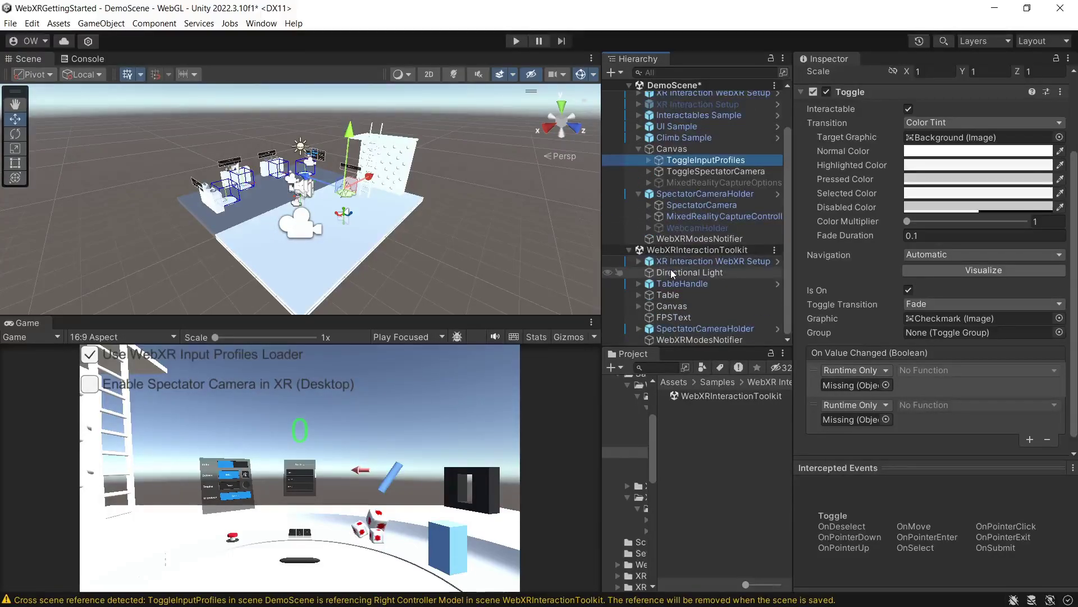
click(638, 305)
click(696, 318)
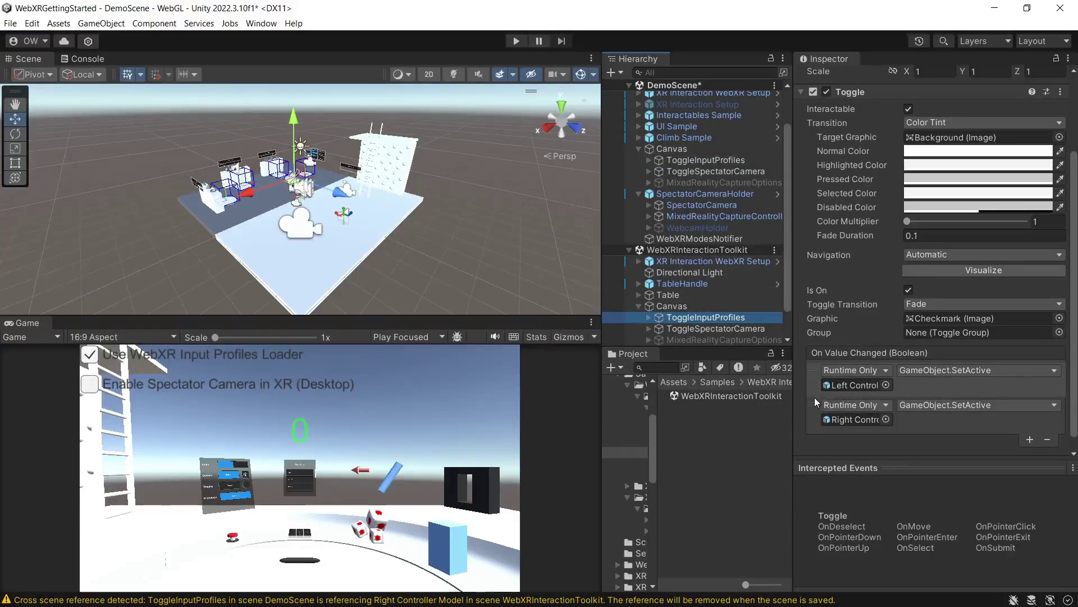
drag(794, 397, 834, 406)
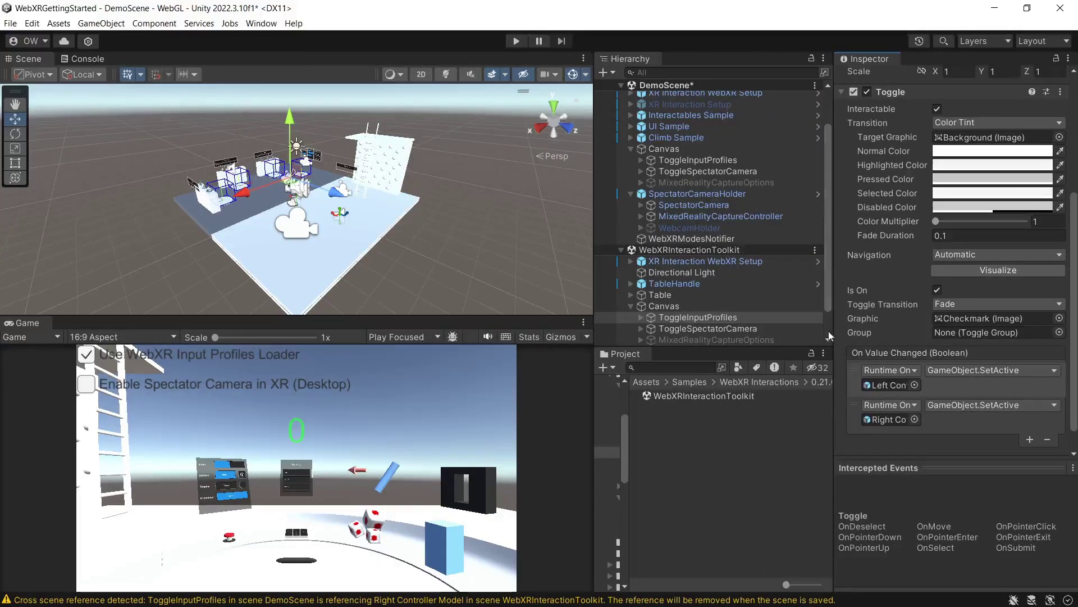
scroll(693, 149, up, 3)
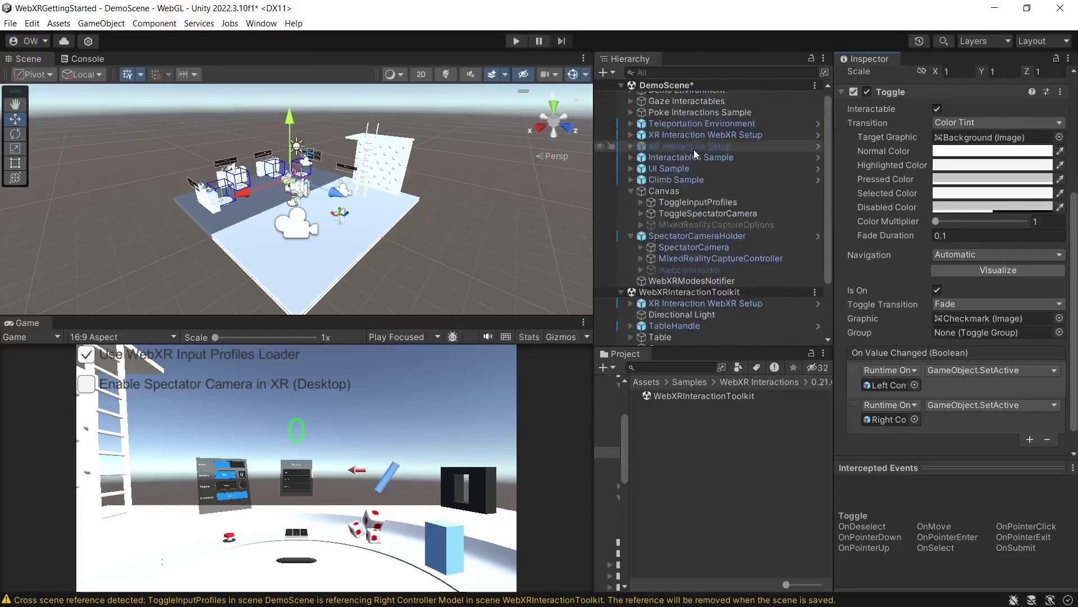
Assign DemoScene's Left Controller Model and Right Controller Model to the two On Value Changed events of DemoScene's ToggleInputProfiles.
click(703, 208)
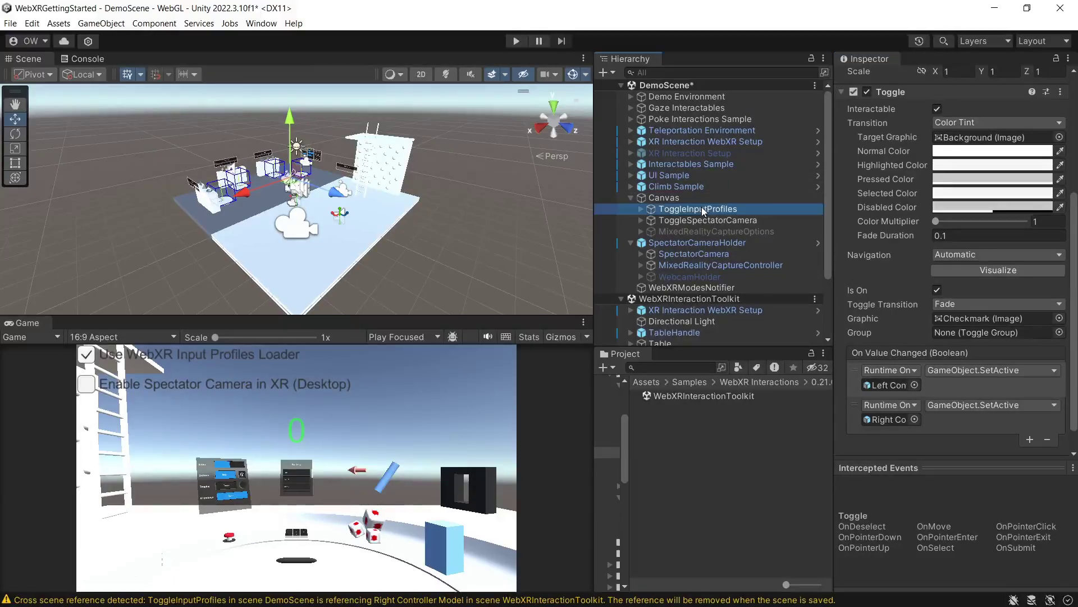
click(629, 143)
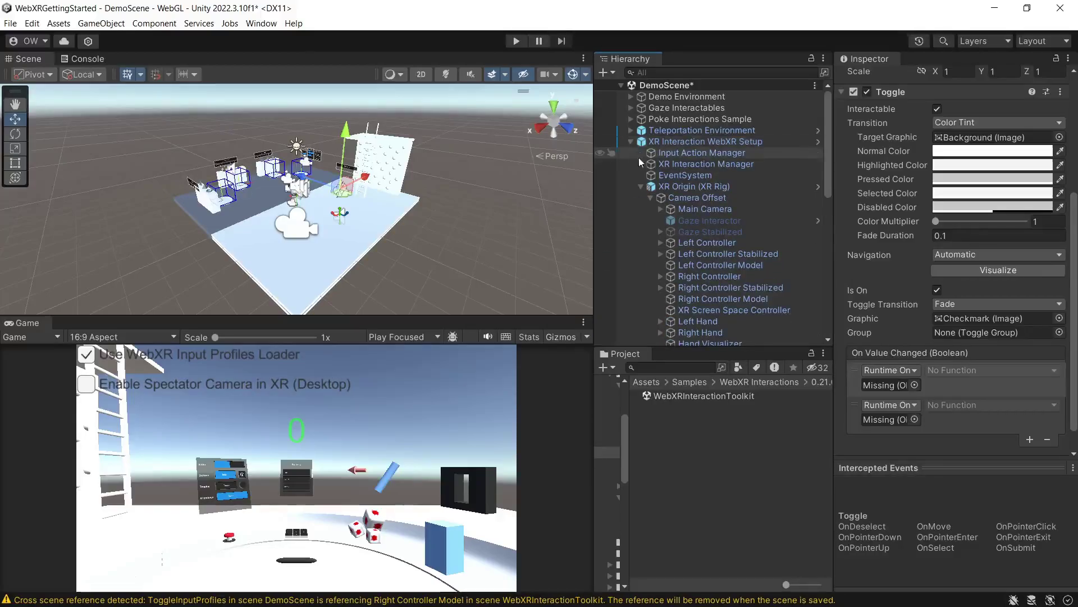
scroll(672, 220, down, 3)
scroll(673, 219, up, 3)
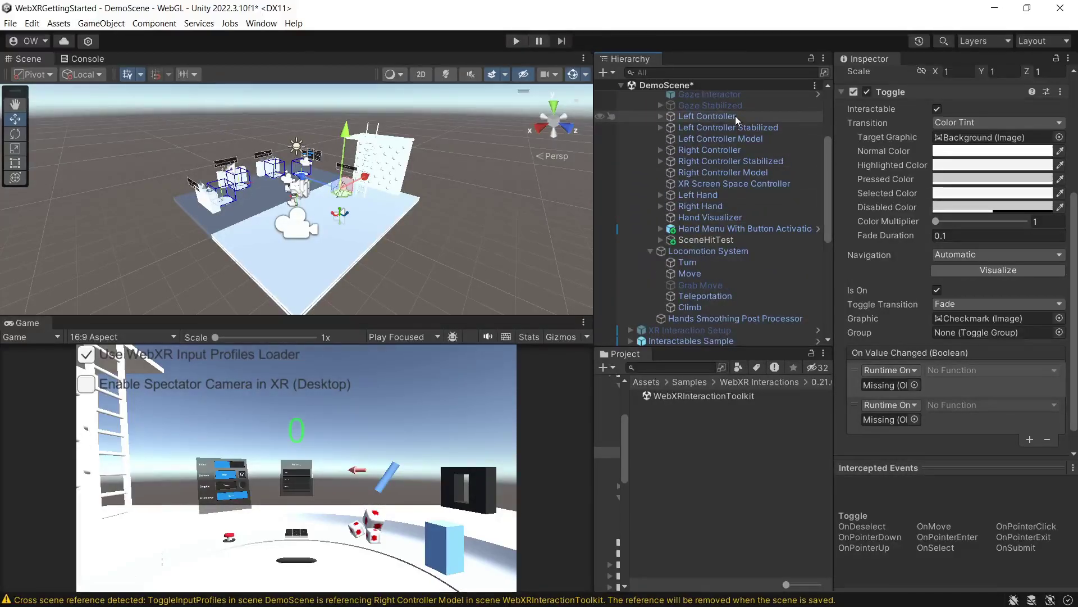
drag(742, 140, 887, 385)
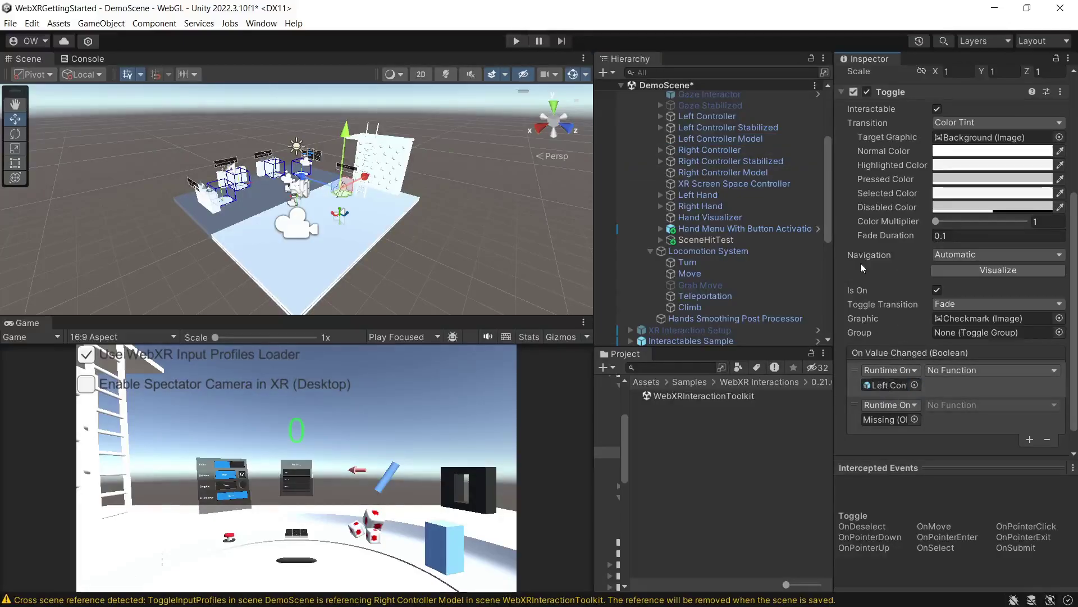
drag(723, 172, 879, 423)
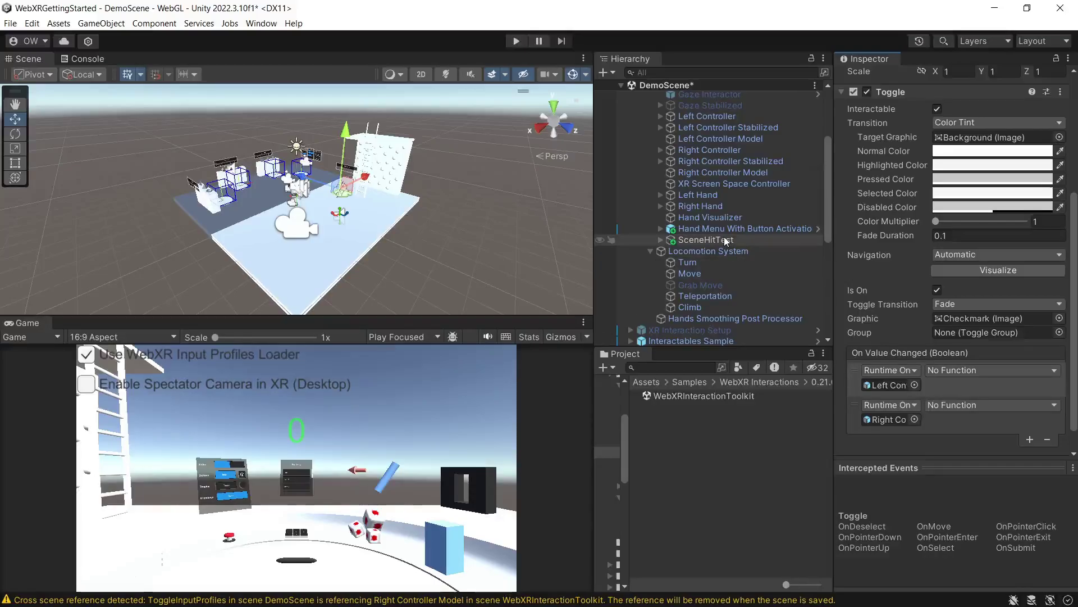
Set both On Value Changed events of DemoScene's ToggleInputProfiles to the dynamic GameObject.SetActive function.
click(989, 370)
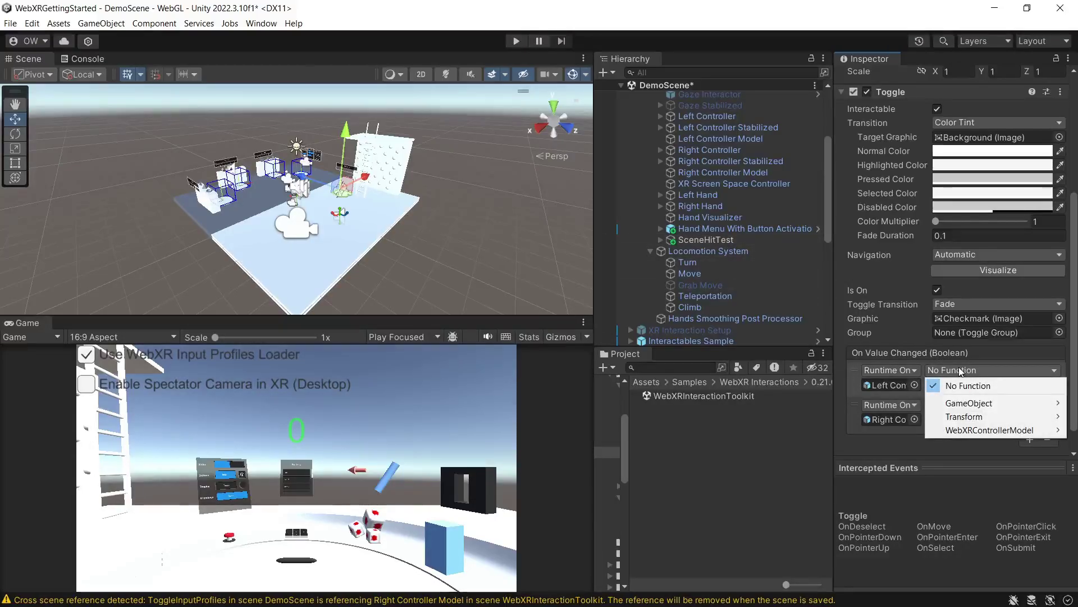
mouse_move(992, 402)
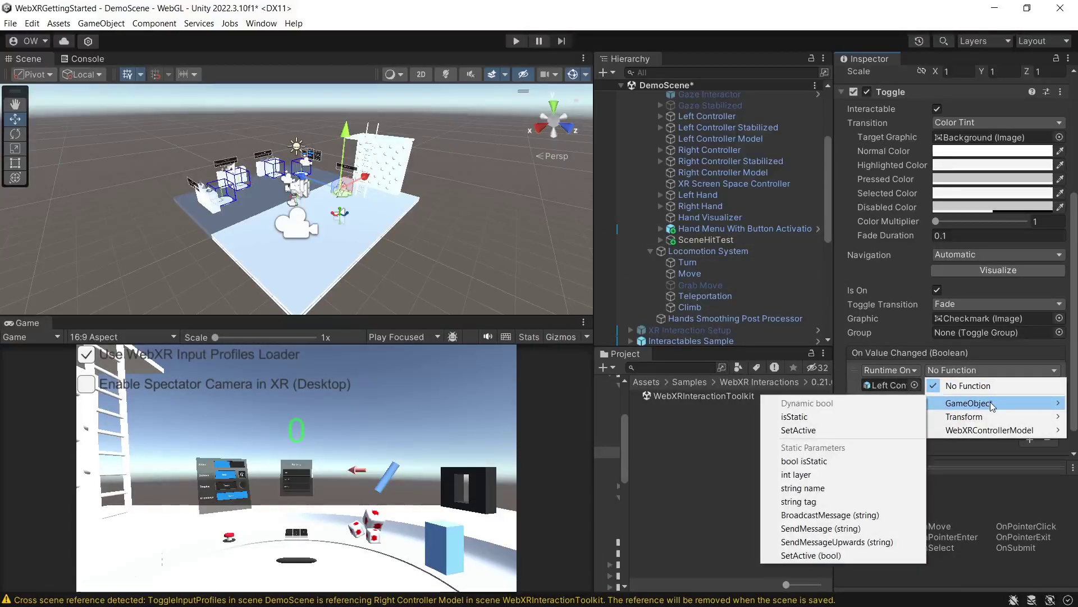
click(875, 429)
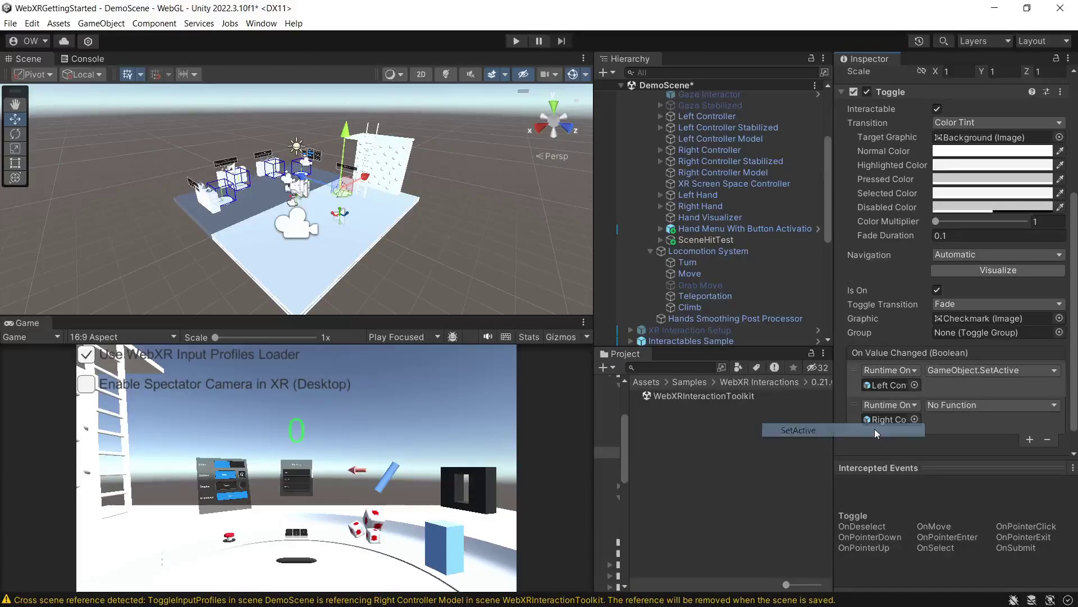
click(988, 405)
mouse_move(969, 437)
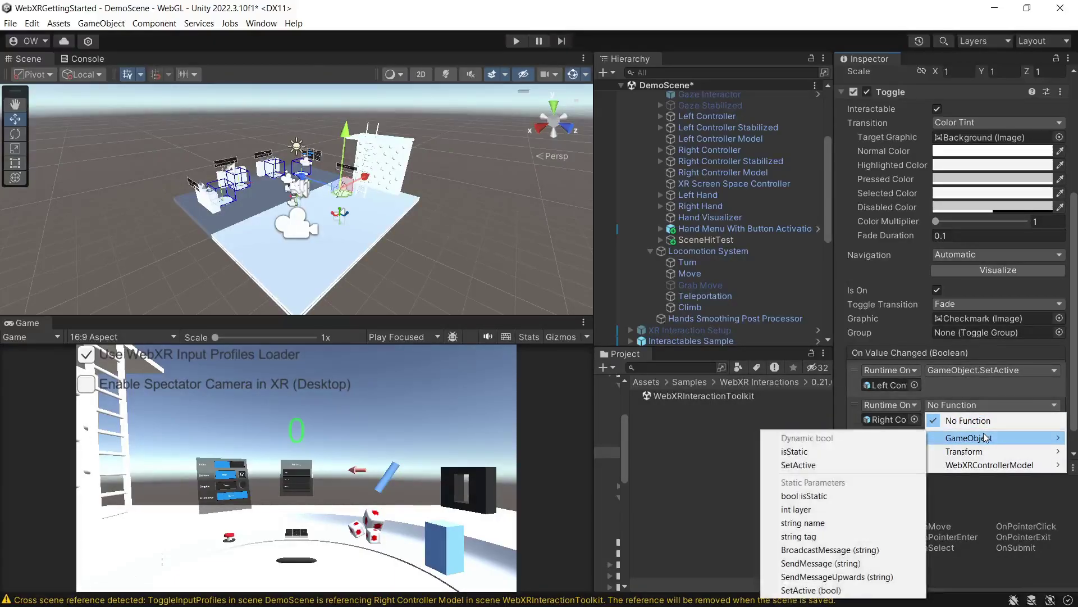
click(862, 464)
Recheck the sample's ToggleInputProfiles events and remove the WebXRInteractionToolkit scene from the hierarchy.
scroll(699, 236, down, 10)
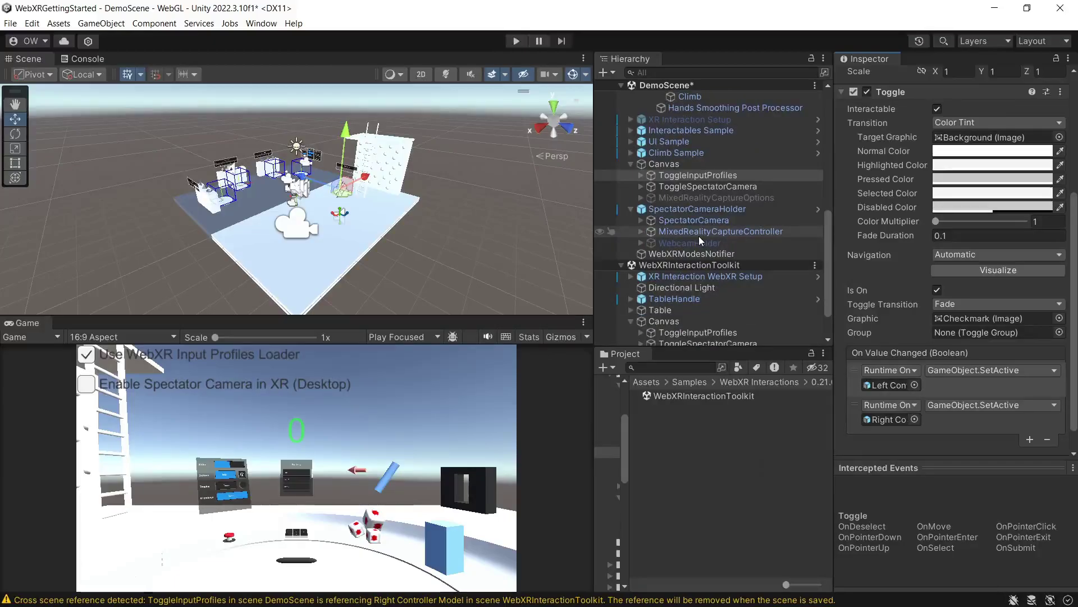
click(739, 285)
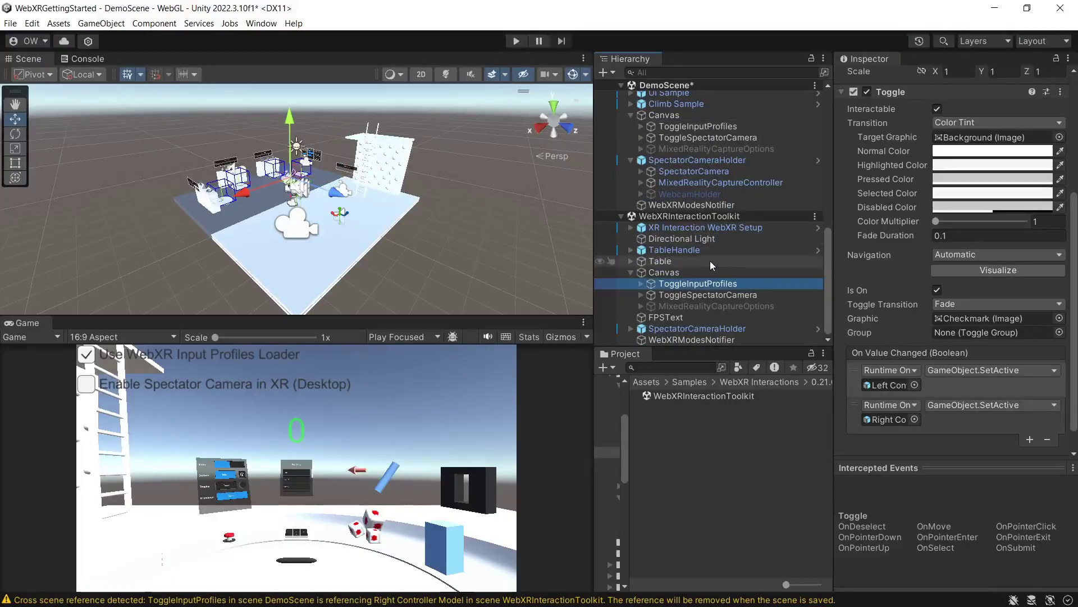
right_click(685, 217)
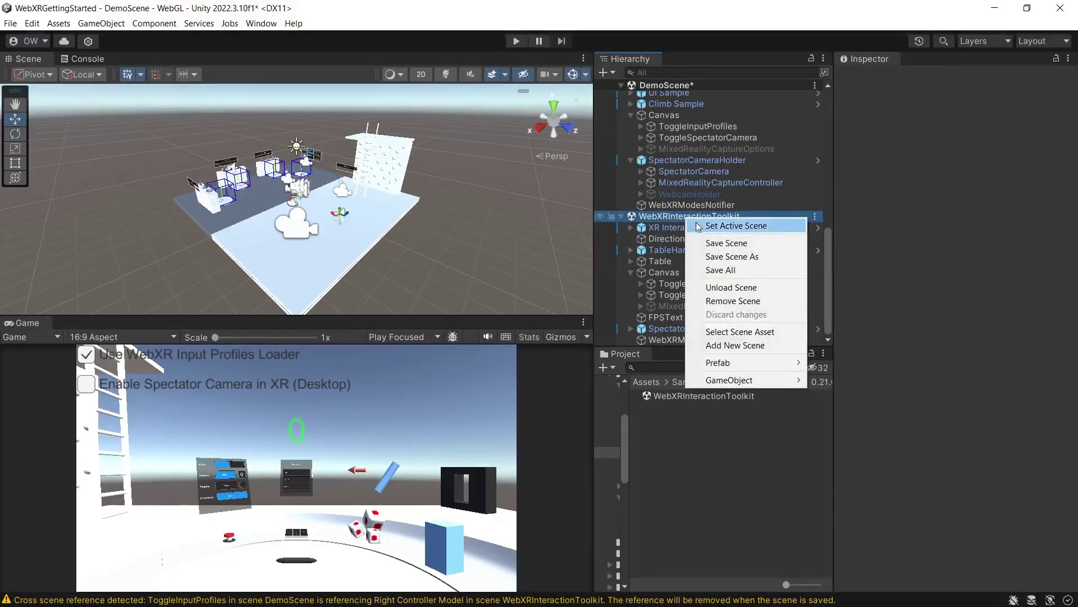
click(763, 302)
Save DemoScene and the project, and collapse XR Interaction WebXR Setup, Canvas and SpectatorCameraHolder in the hierarchy.
scroll(724, 235, up, 10)
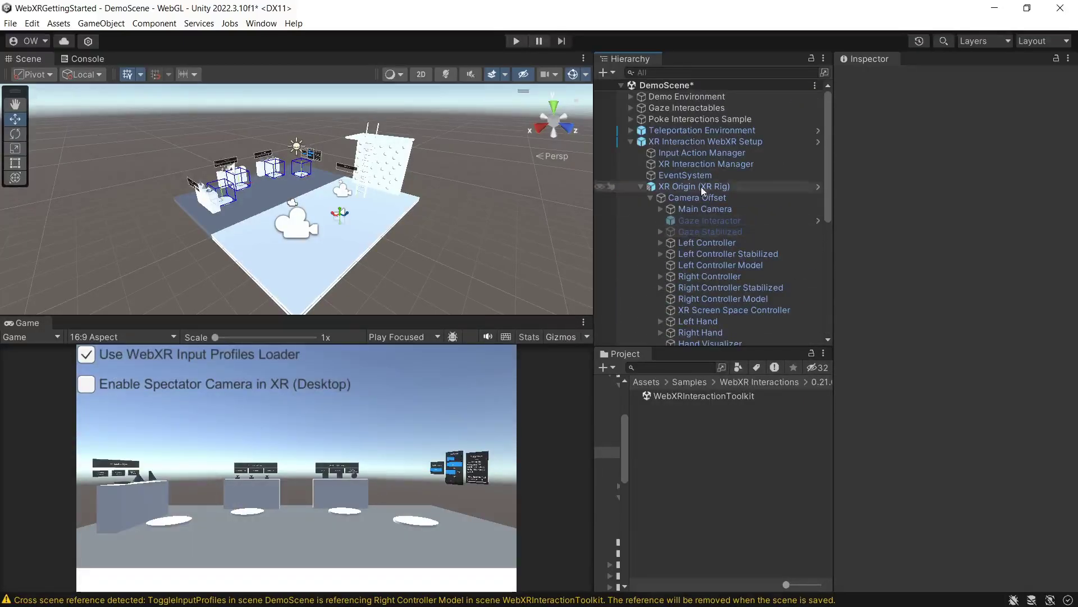
click(12, 23)
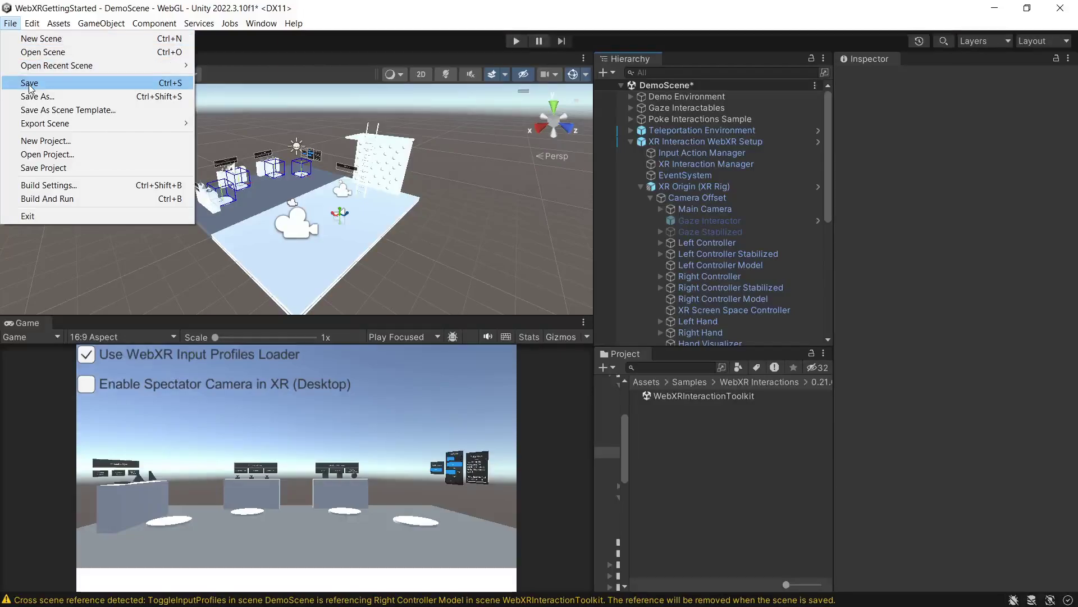
click(28, 80)
click(630, 141)
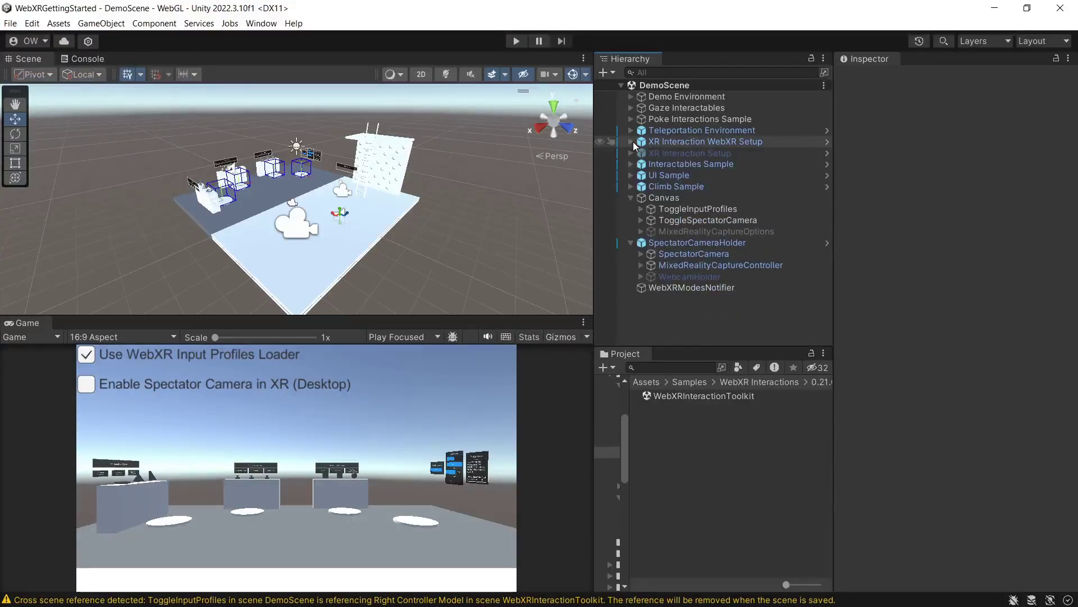
click(631, 197)
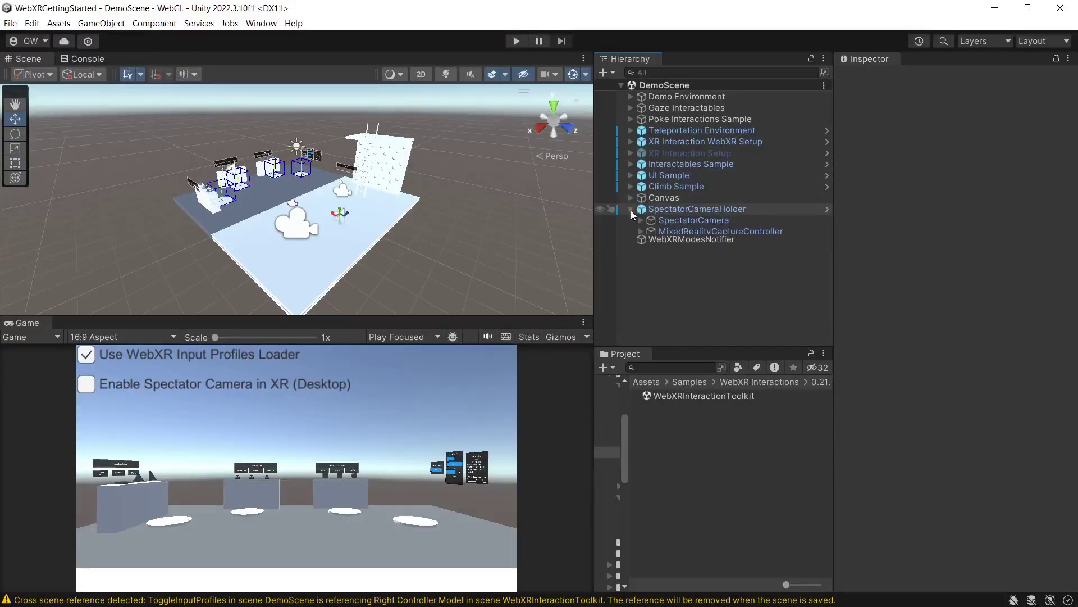
click(631, 208)
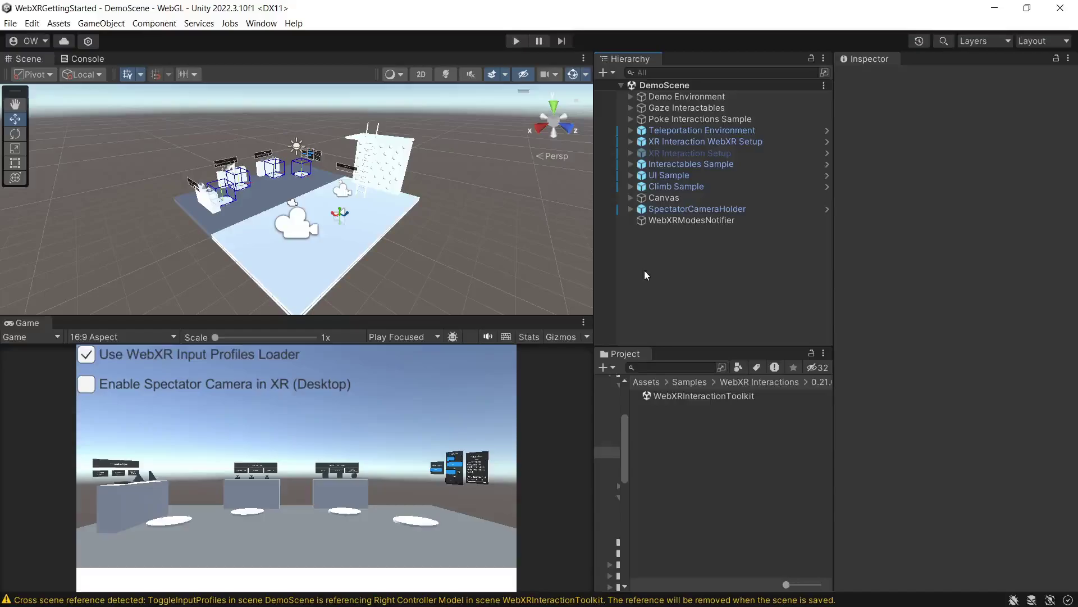
click(10, 23)
click(66, 168)
Clear the hierarchy selection and open the project's build settings.
click(713, 220)
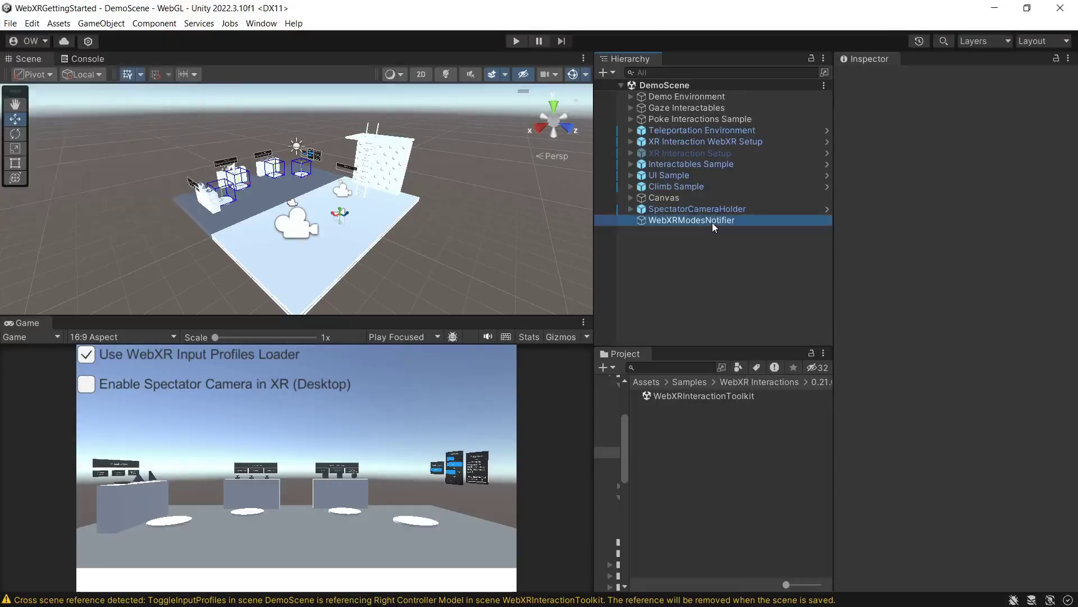
click(648, 255)
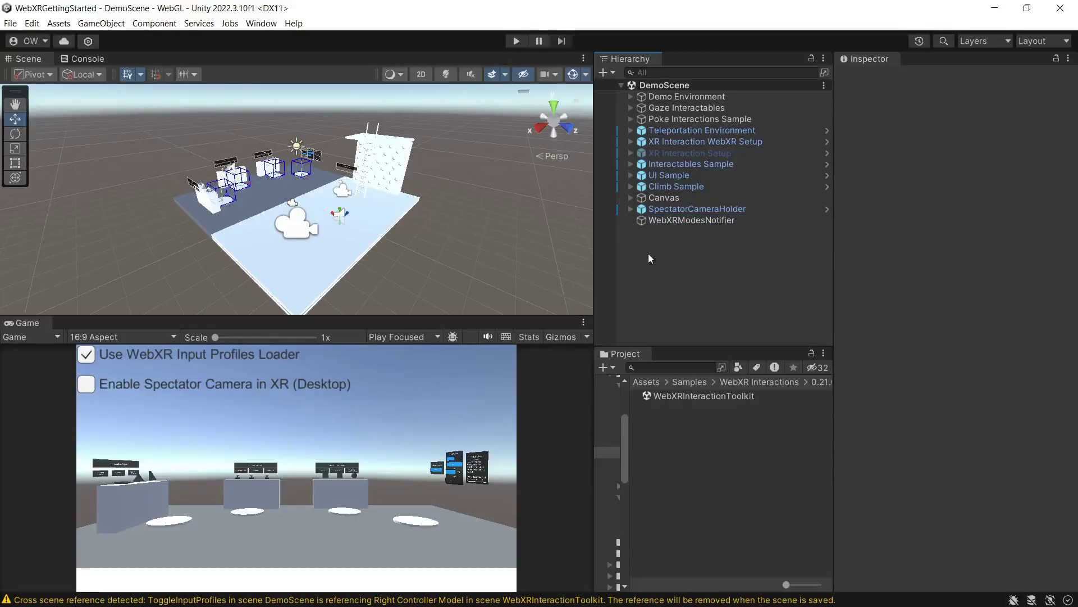
click(10, 23)
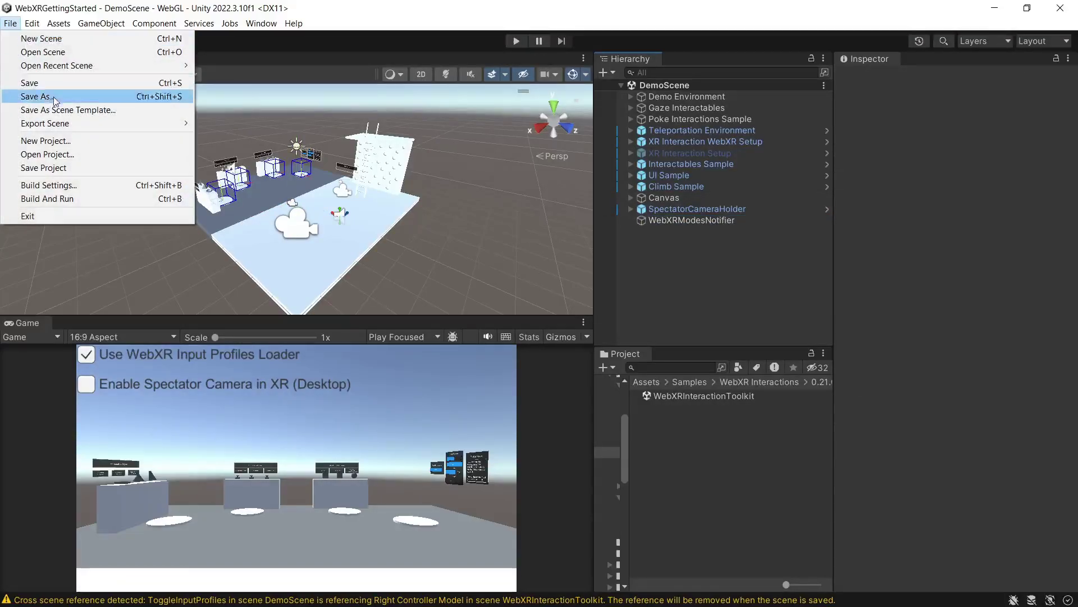
click(79, 185)
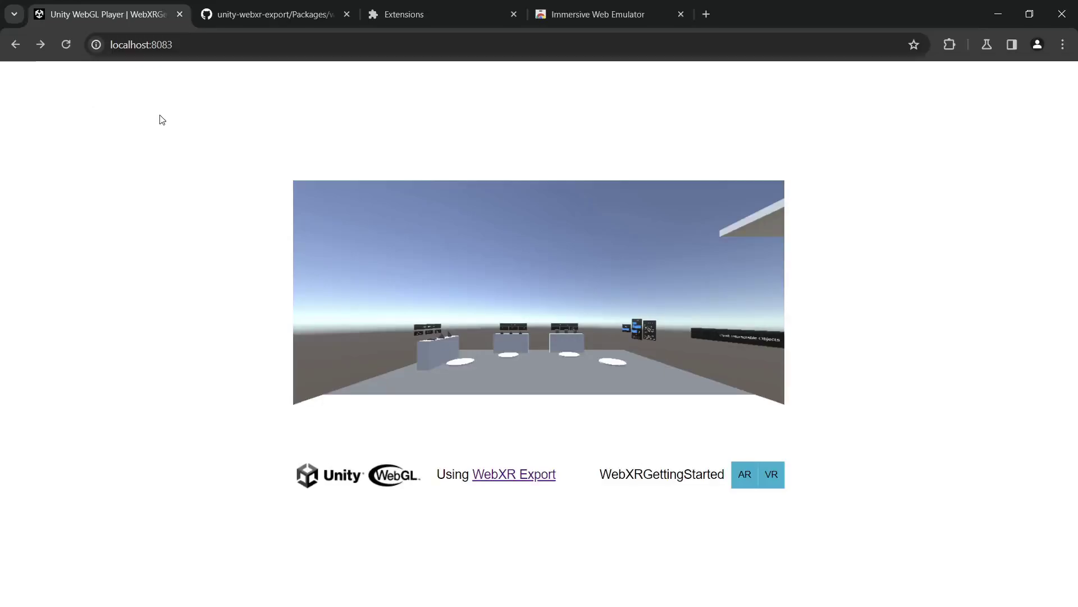
In Chrome, disable the Immersive Web Emulator extension and return to the Unity WebGL Player page.
click(452, 5)
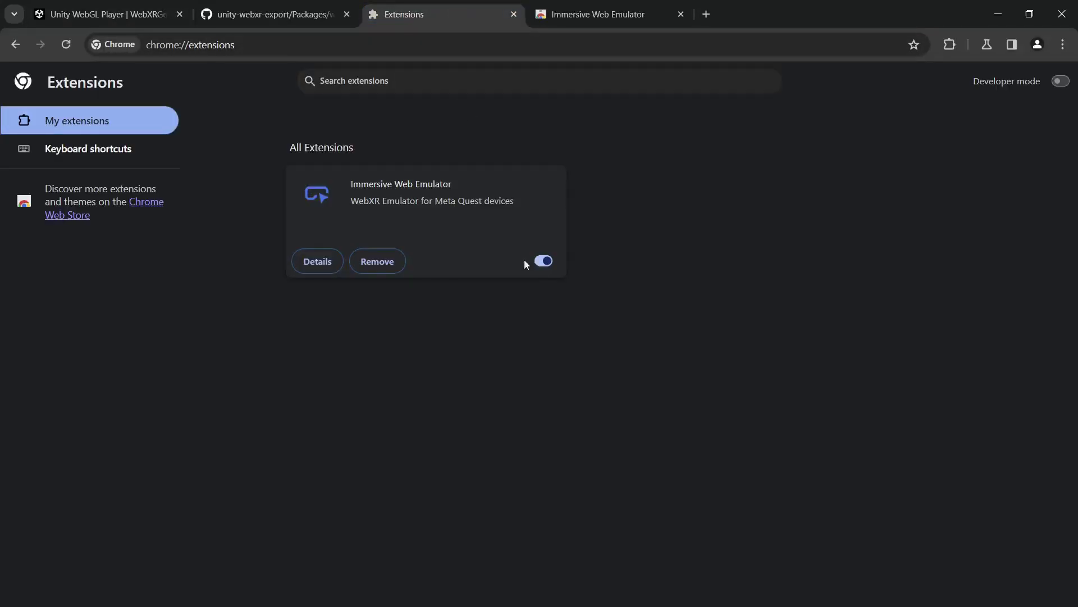
click(543, 261)
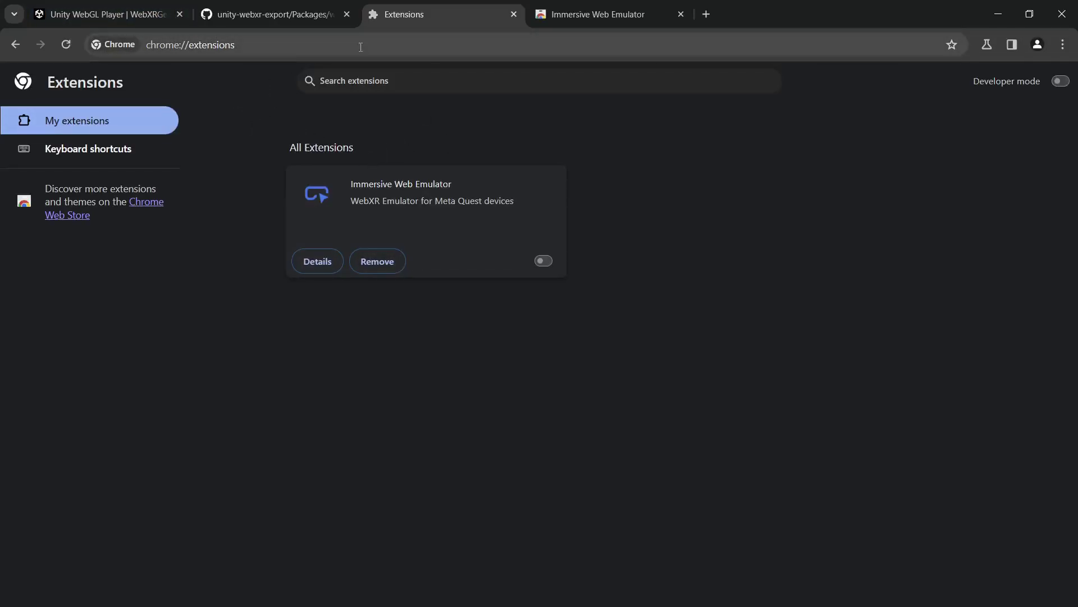
click(123, 21)
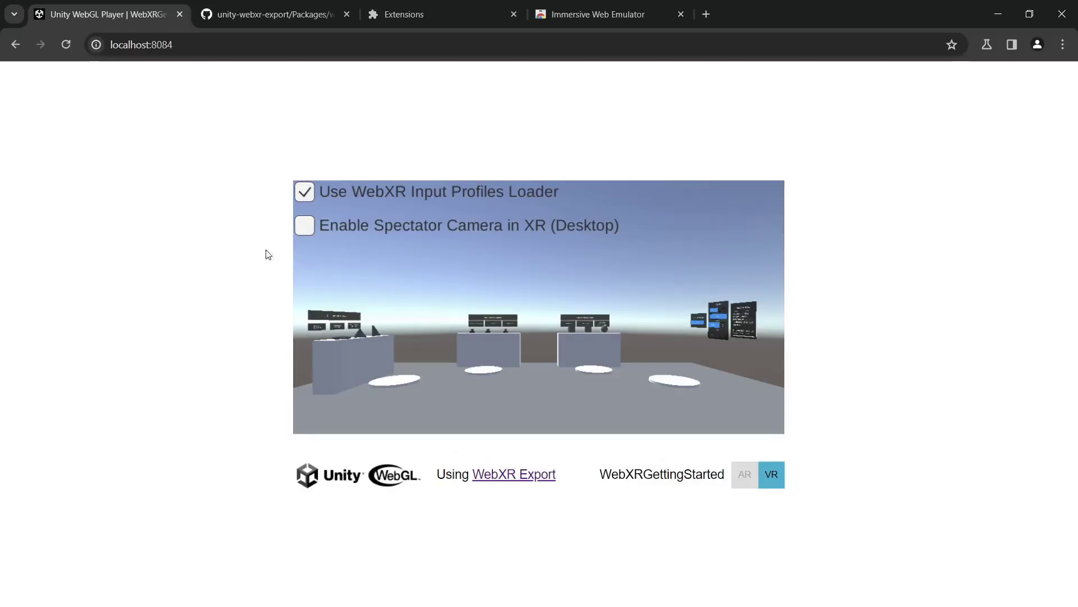
Turn on Enable Spectator Camera in XR (Desktop) in the WebGL build, and enter and exit VR to test it.
click(306, 226)
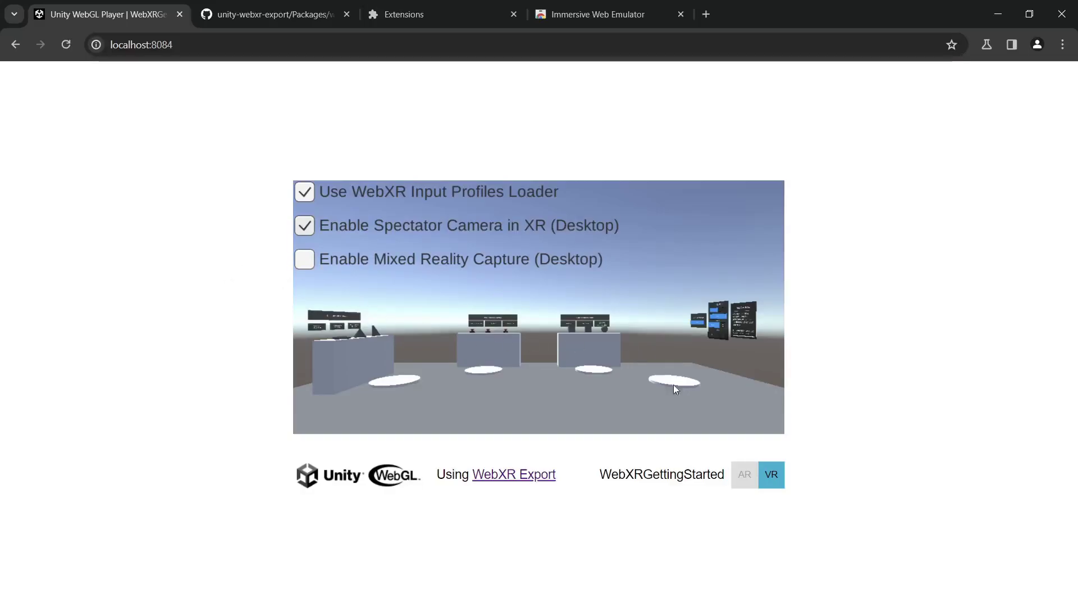
click(775, 477)
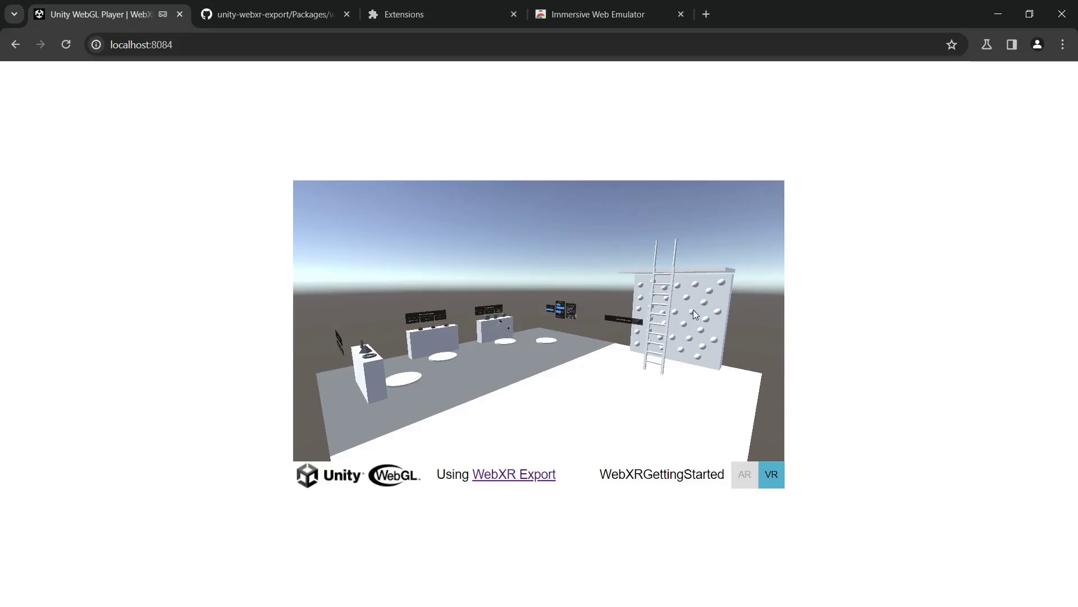
click(783, 470)
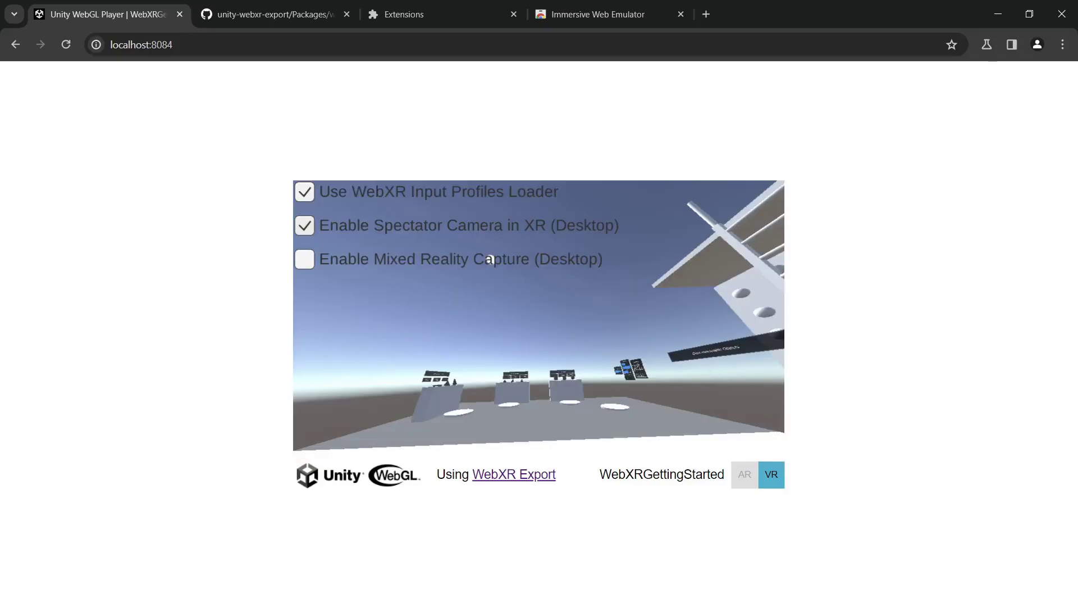